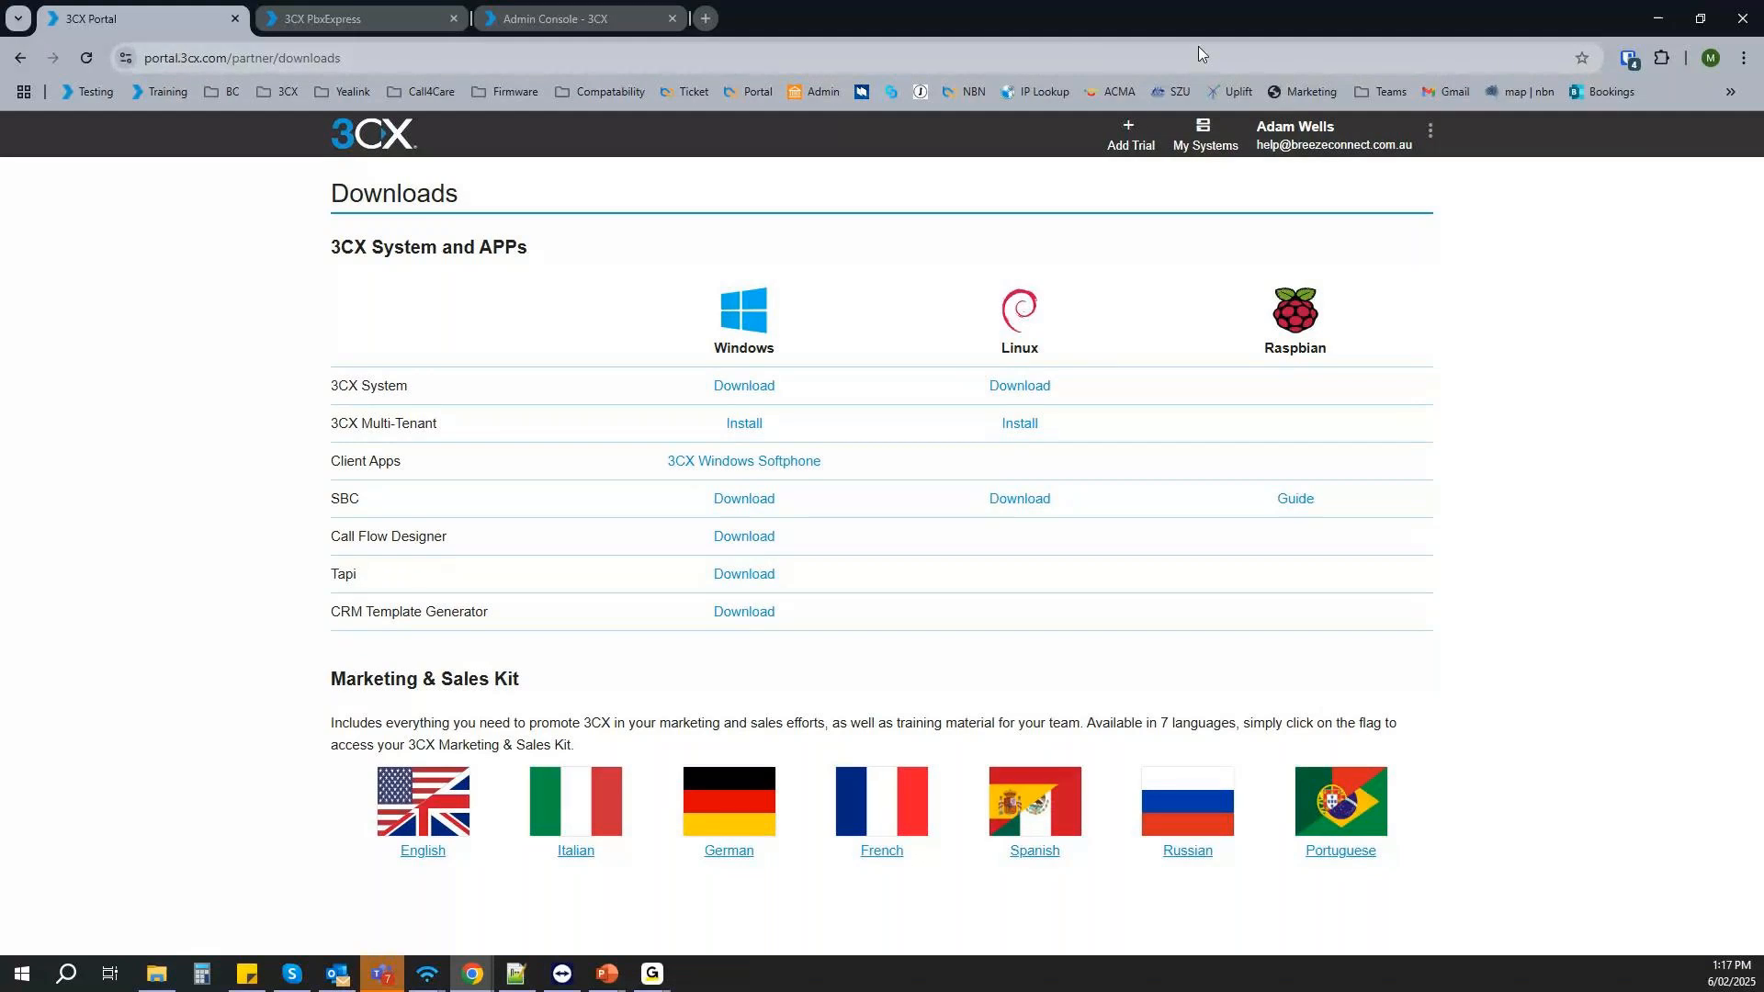
- Switch to PowerPoint, present the slide on differences between Multi-tenant and Dedicated, and return to the browser
{"action": "left_click", "coordinate": [1663, 25]}
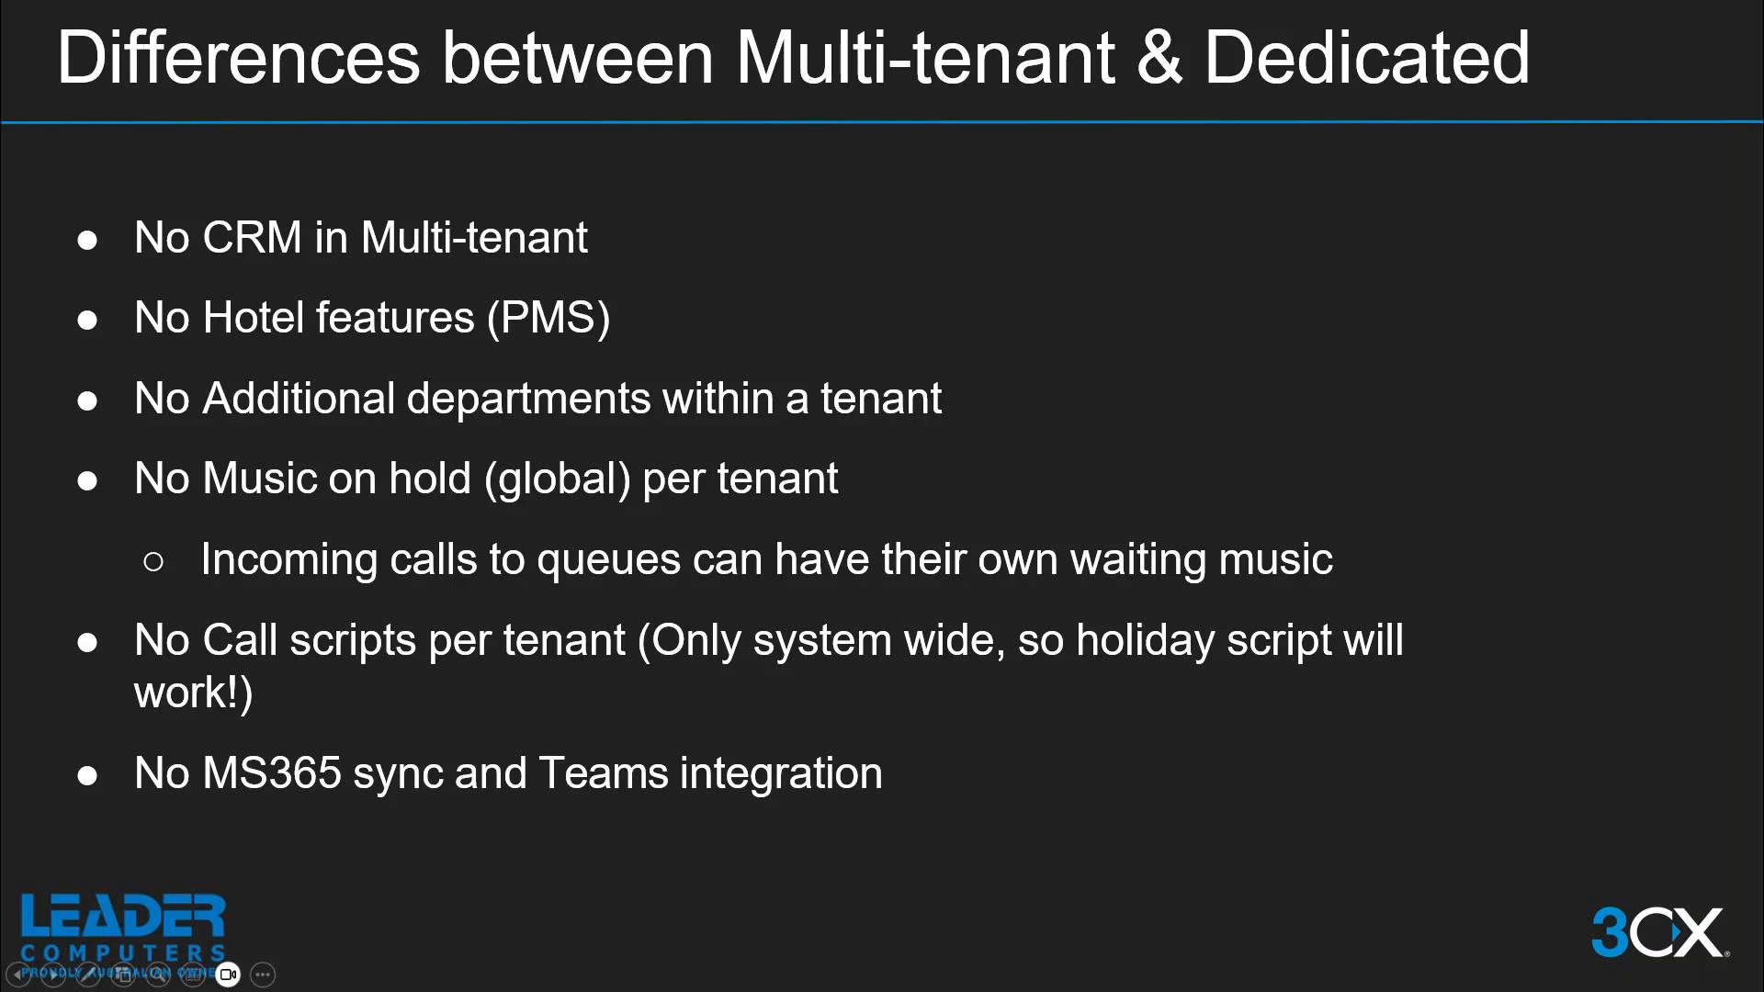
{"action": "key", "text": "Escape"}
{"action": "key", "text": "shift+F5"}
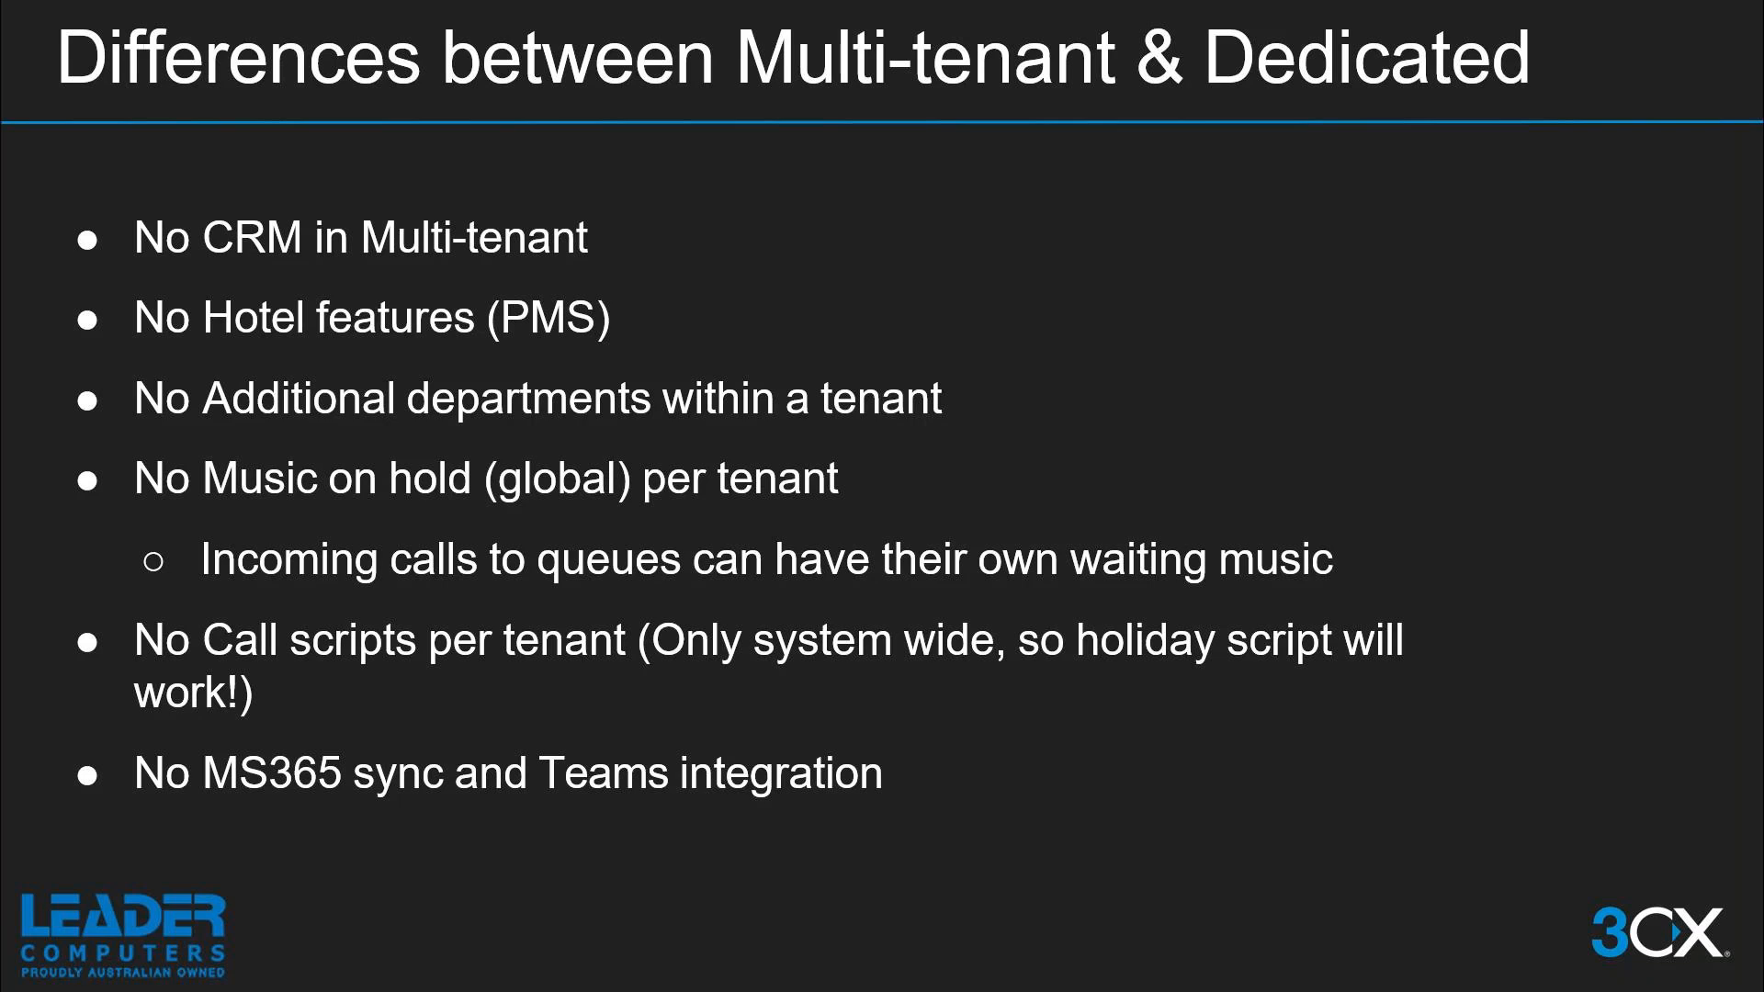
{"action": "key", "text": "alt+Tab"}
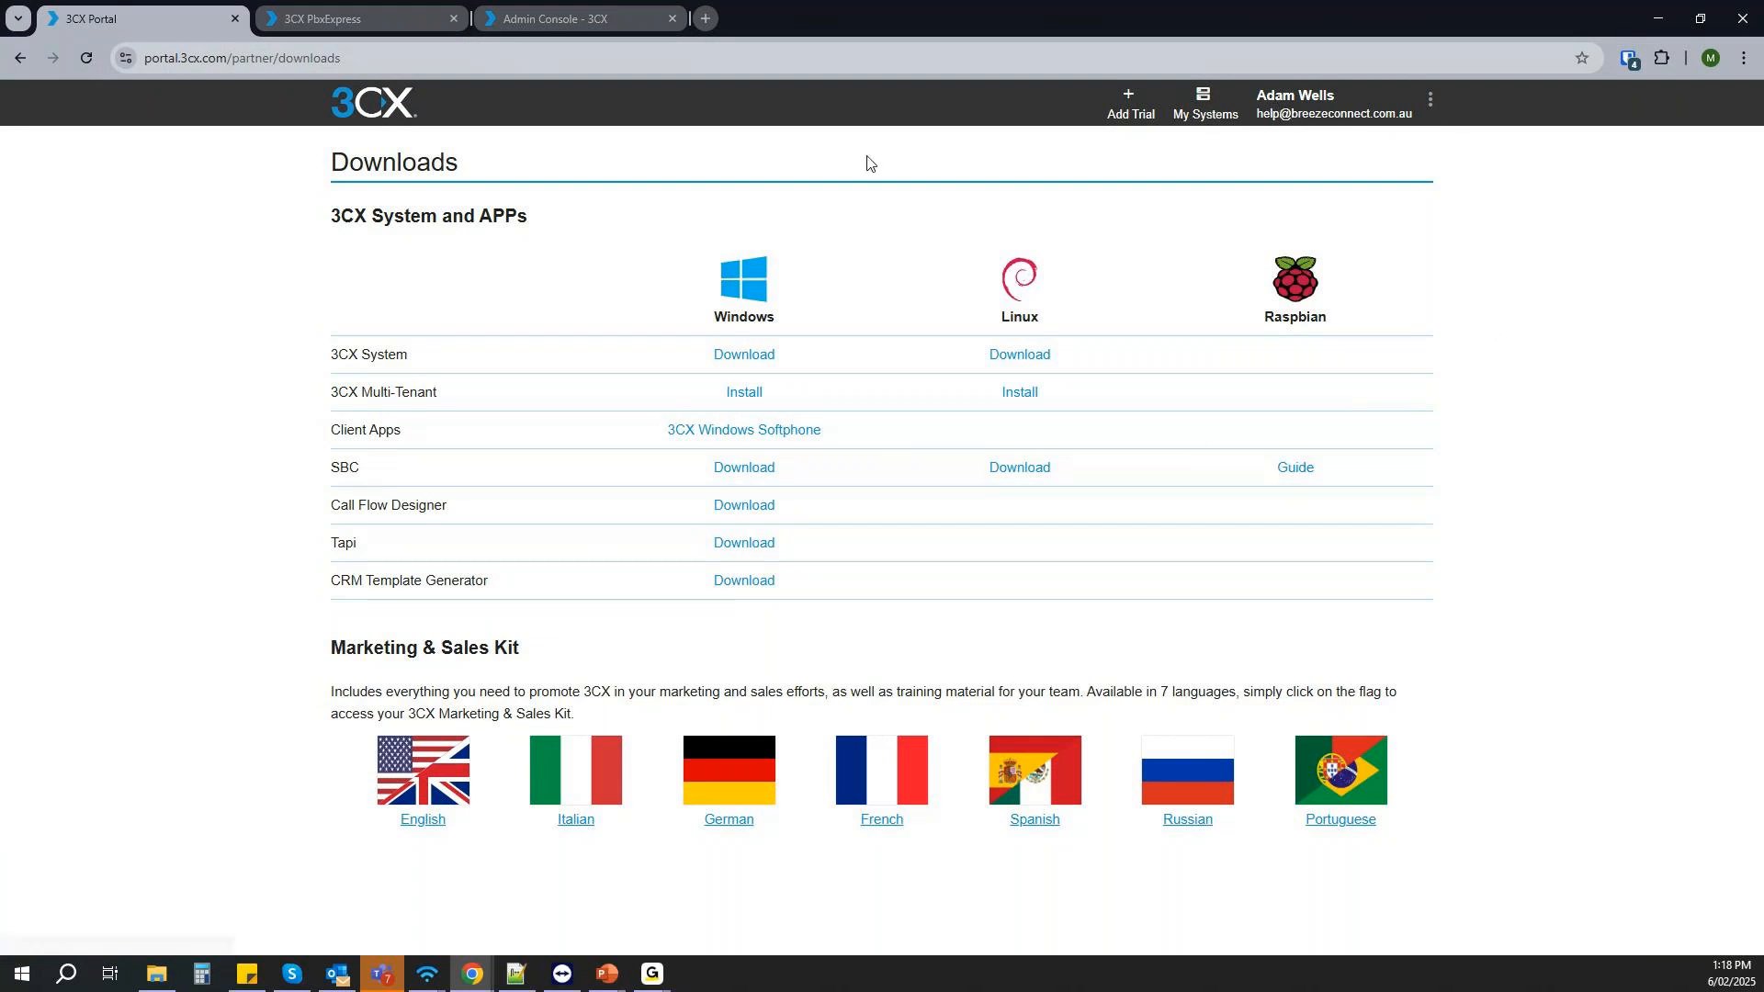
- Open the partner portal's Downloads page and open the Linux install of 3CX Multi-Tenant
{"action": "left_click", "coordinate": [1430, 98]}
{"action": "left_click", "coordinate": [1369, 543]}
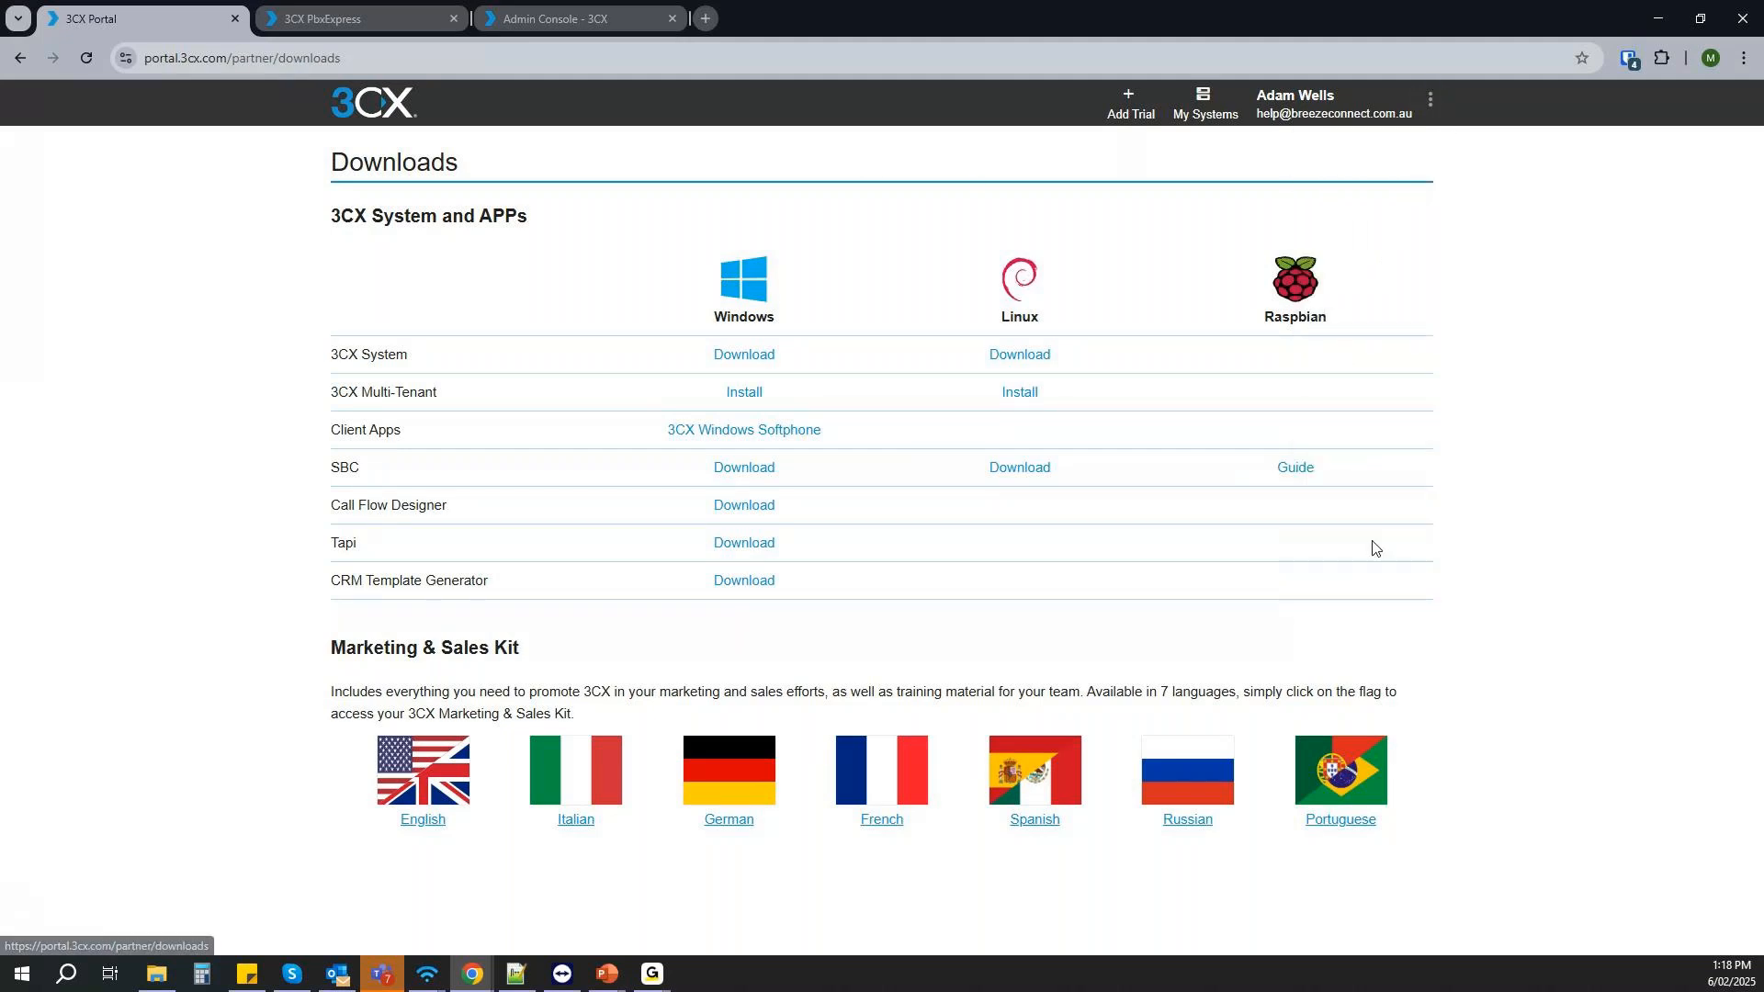
{"action": "left_click_drag", "start_coordinate": [333, 397], "coordinate": [1150, 397]}
{"action": "left_click", "coordinate": [1532, 401]}
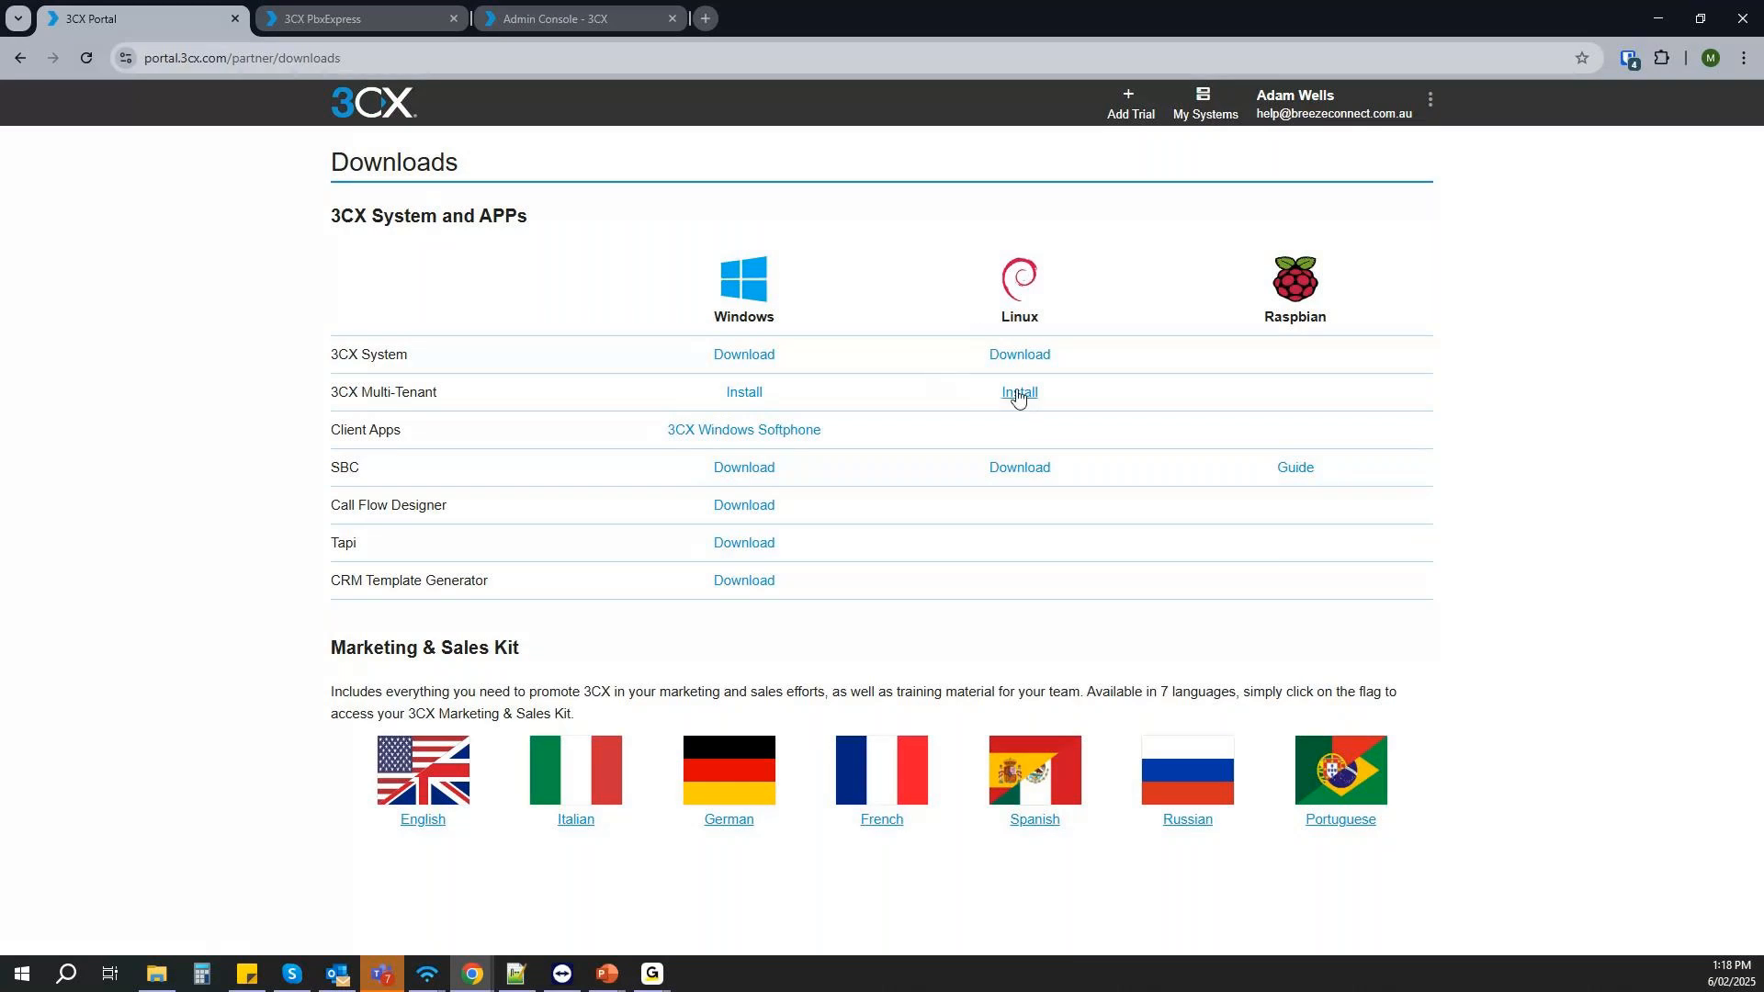
{"action": "left_click", "coordinate": [1025, 397]}
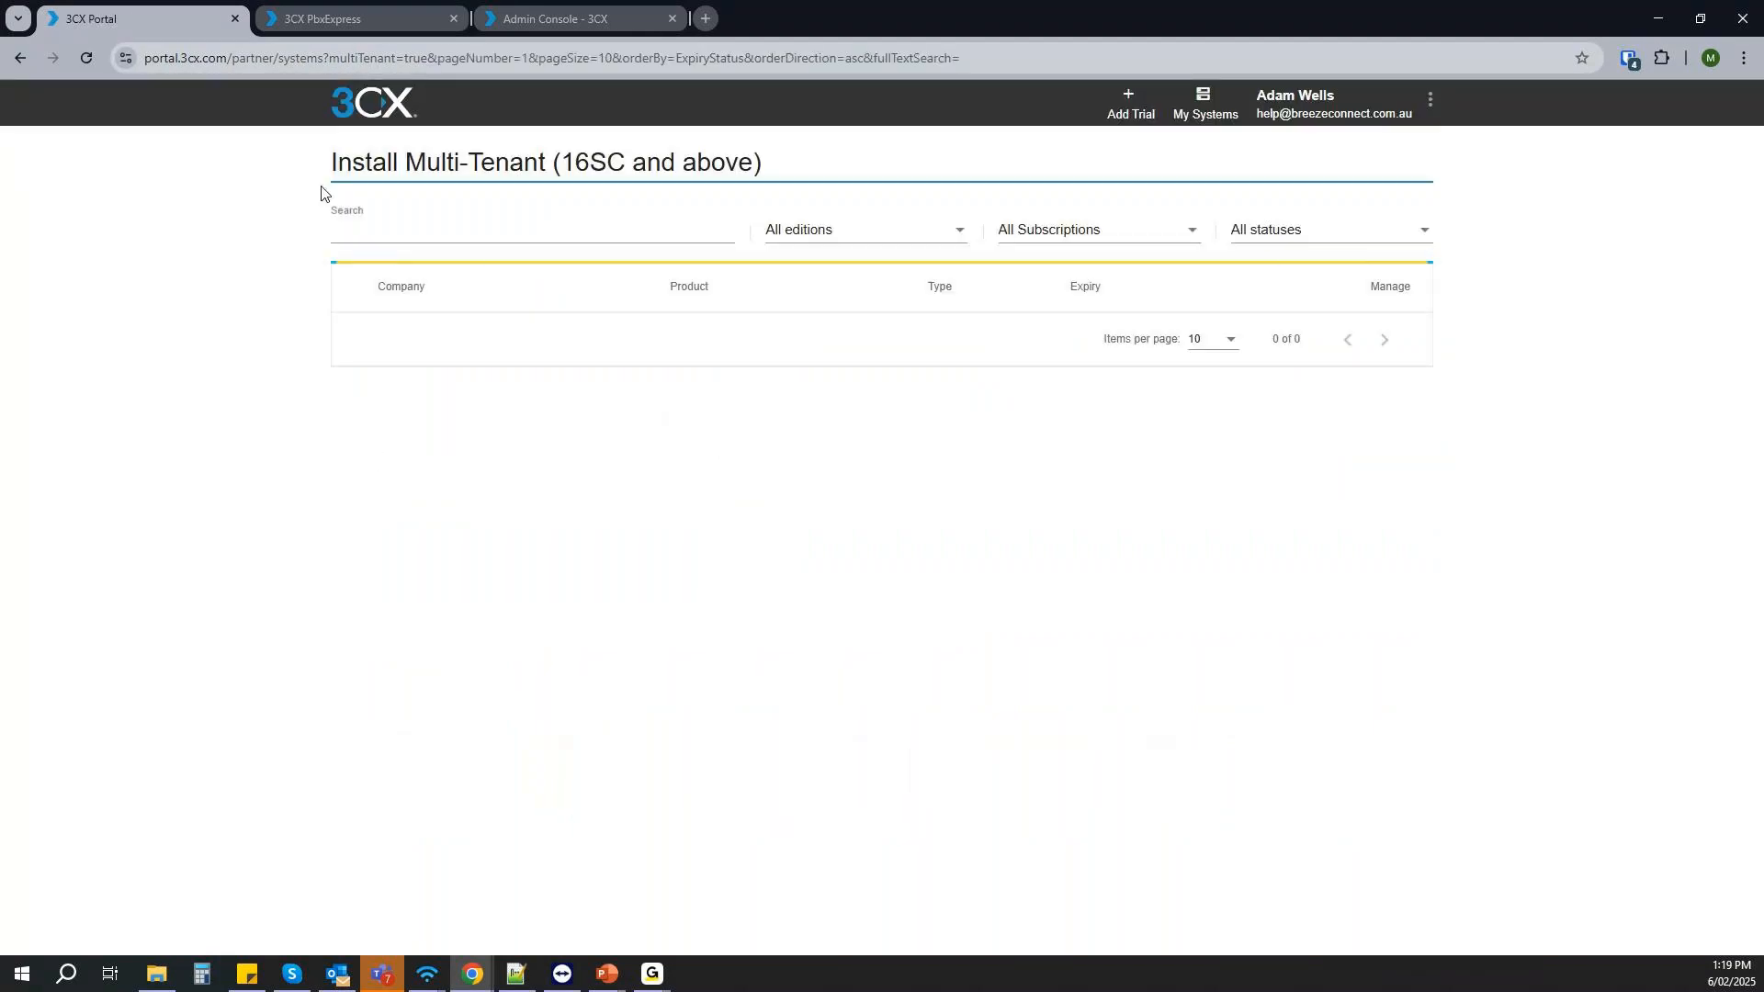
{"action": "left_click_drag", "start_coordinate": [327, 178], "coordinate": [778, 178]}
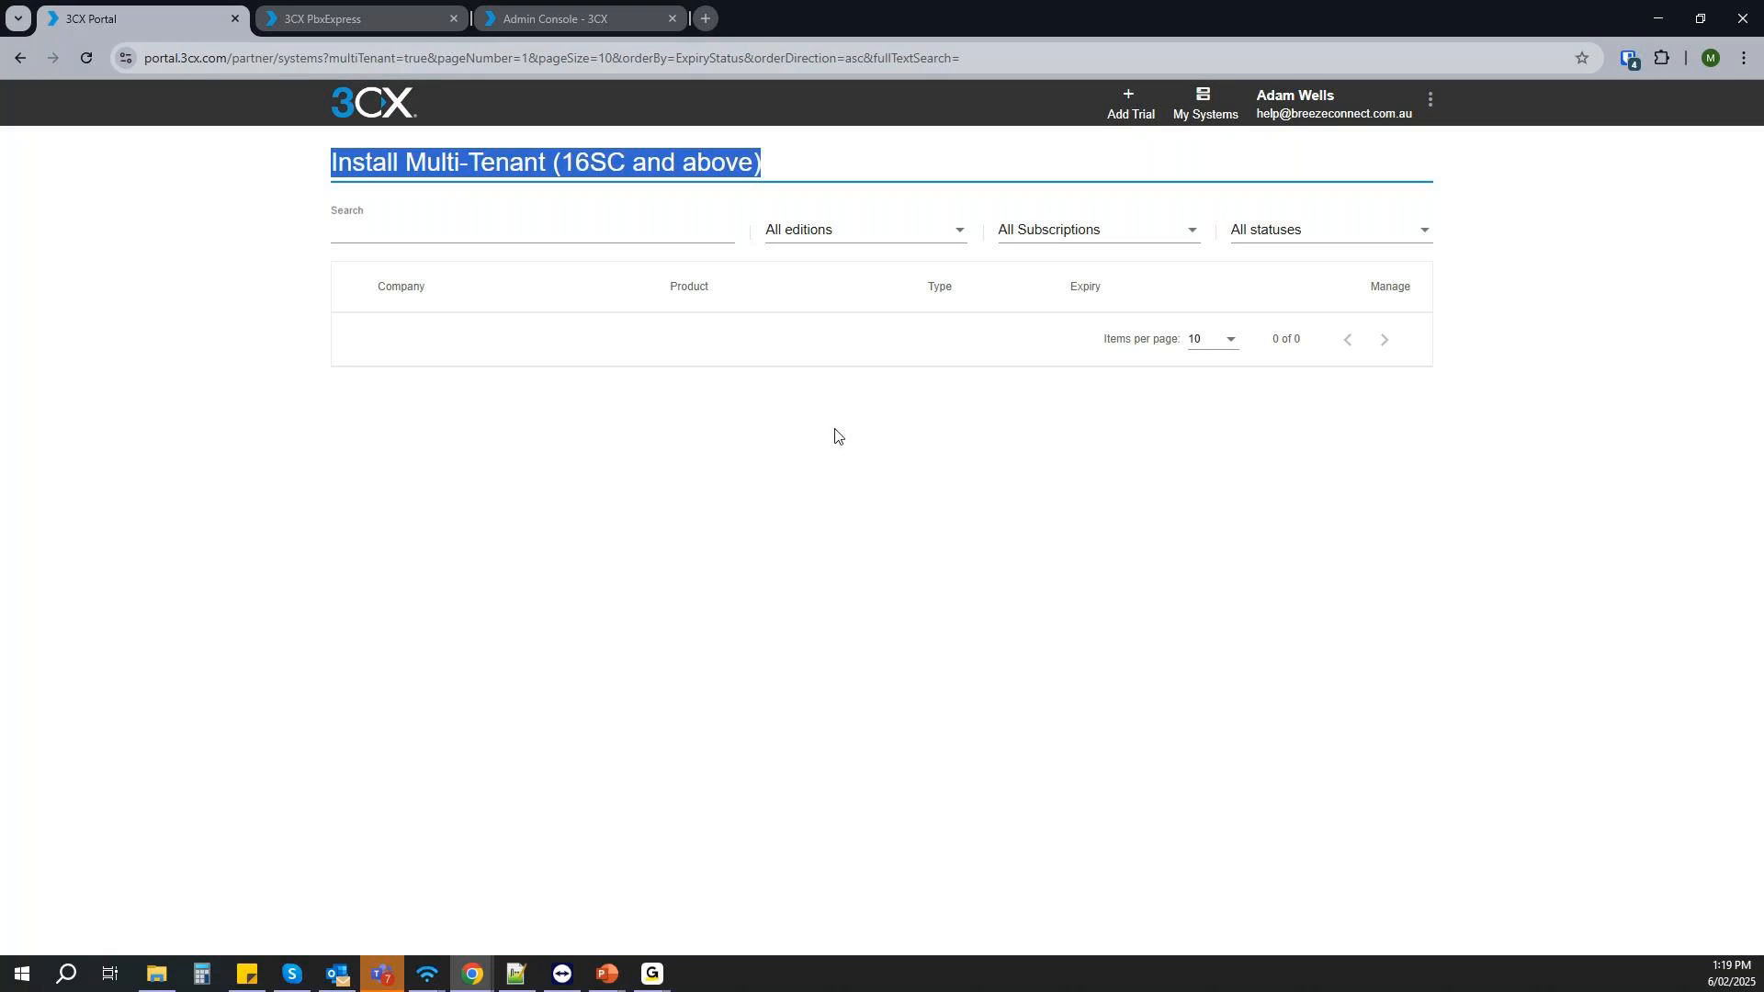
- Switch to the PbxExpress install wizard, choose Self Hosted (Private Cloud) as the install type and continue
{"action": "left_click", "coordinate": [377, 15]}
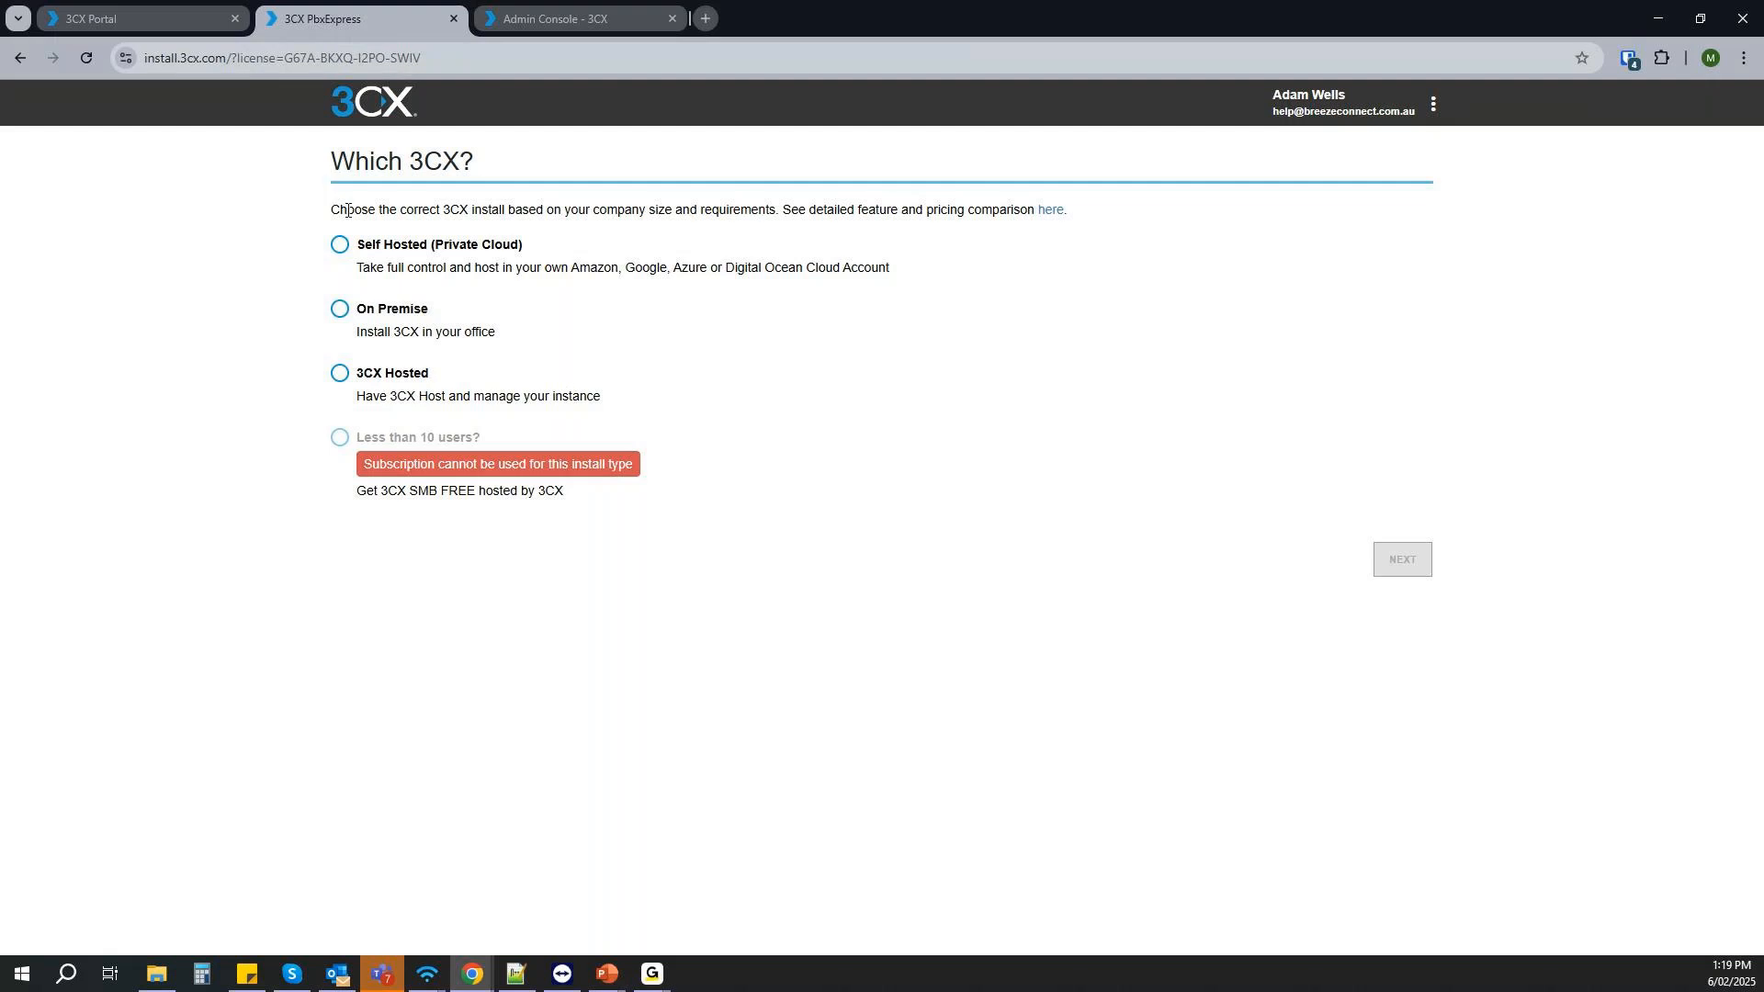
{"action": "left_click_drag", "start_coordinate": [284, 373], "coordinate": [656, 501]}
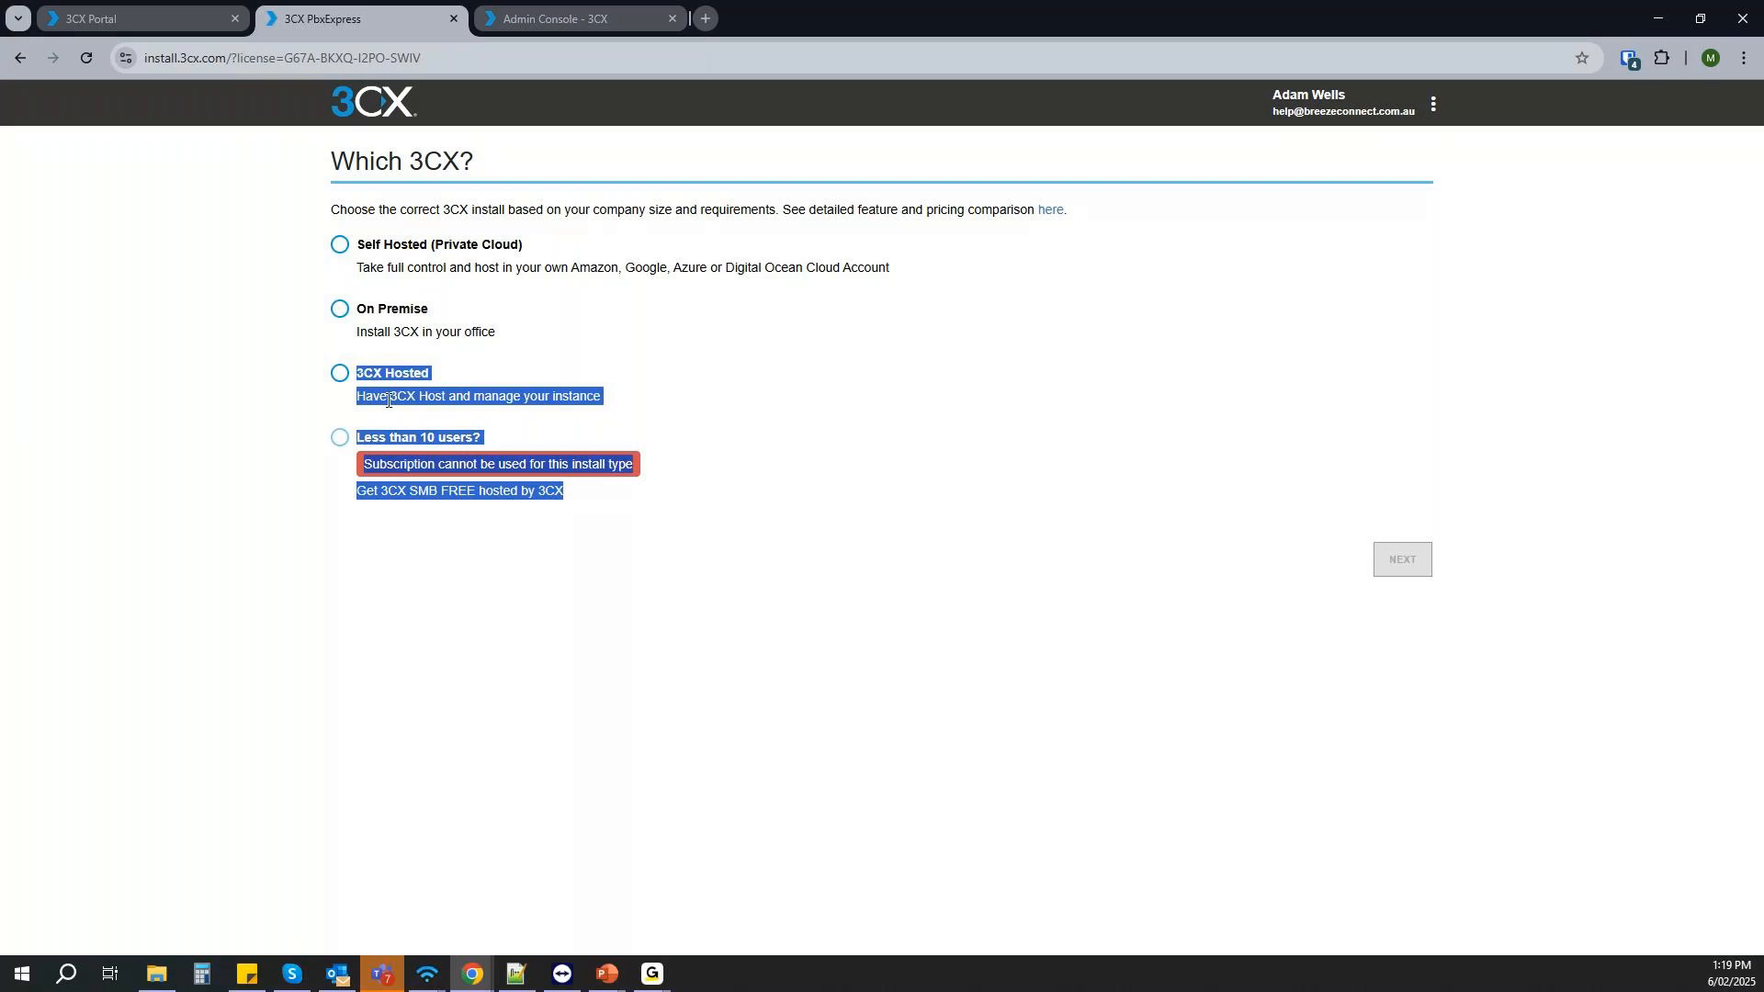
{"action": "left_click", "coordinate": [136, 15]}
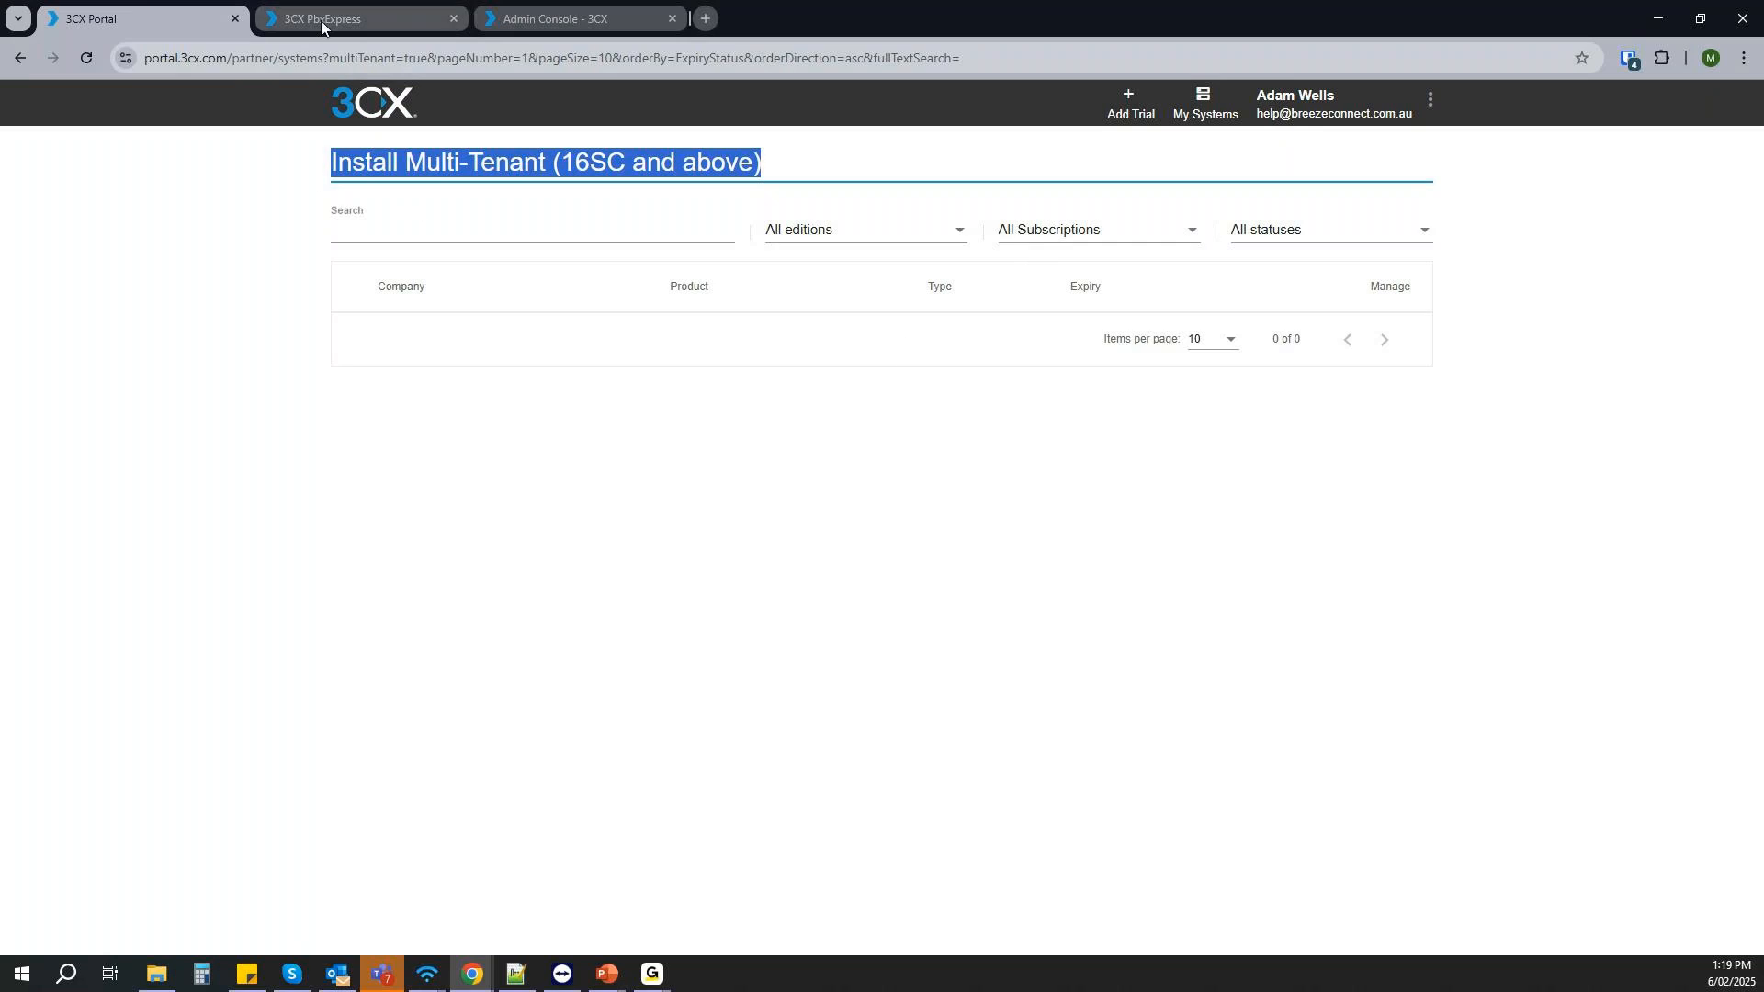
{"action": "mouse_move", "coordinate": [322, 20]}
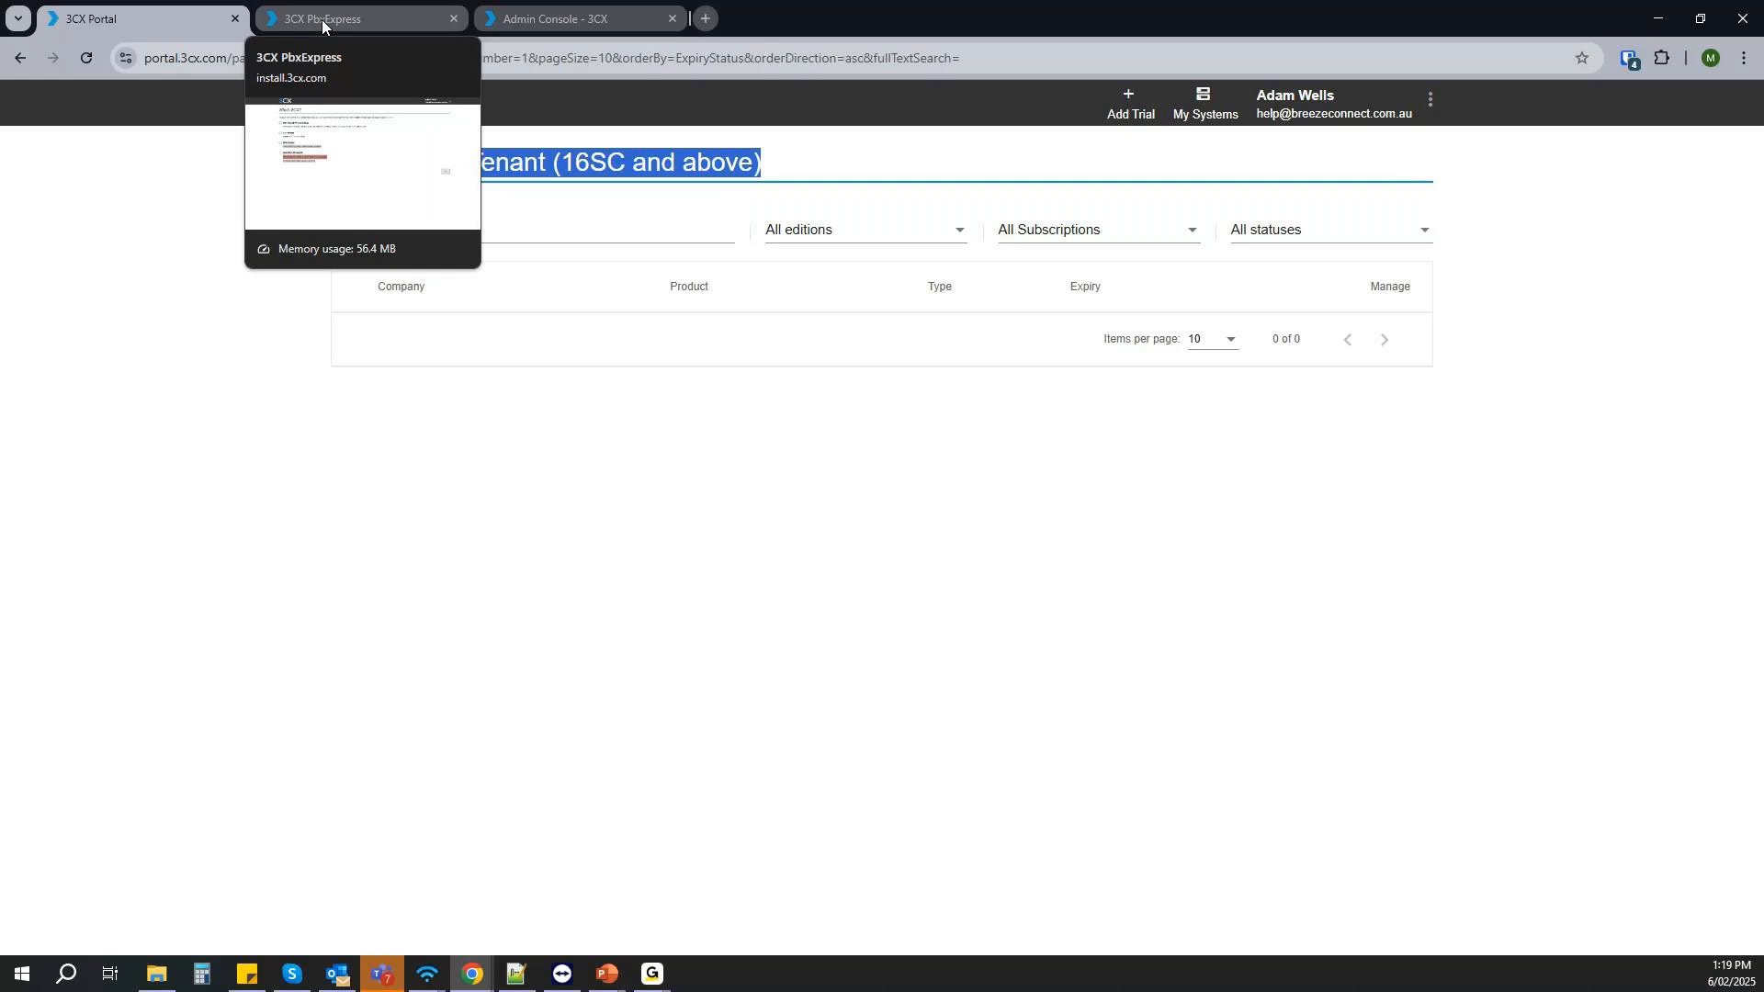
{"action": "left_click", "coordinate": [322, 20]}
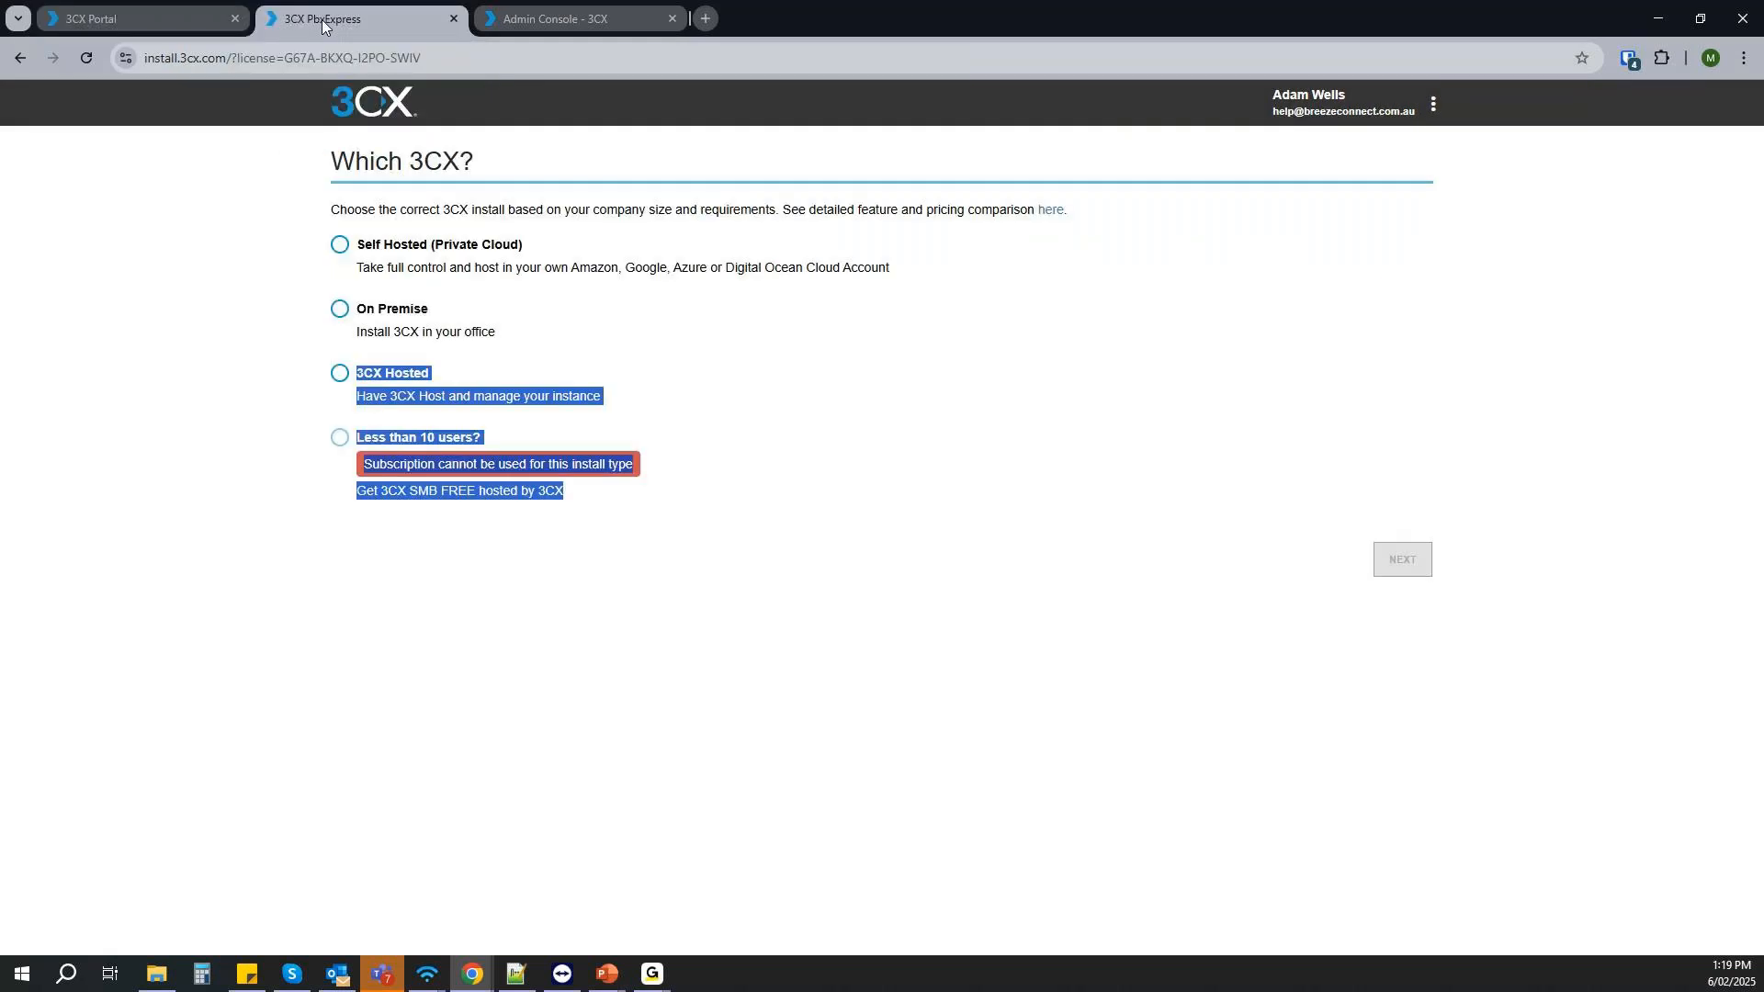
{"action": "left_click_drag", "start_coordinate": [241, 369], "coordinate": [630, 492]}
{"action": "left_click", "coordinate": [336, 312]}
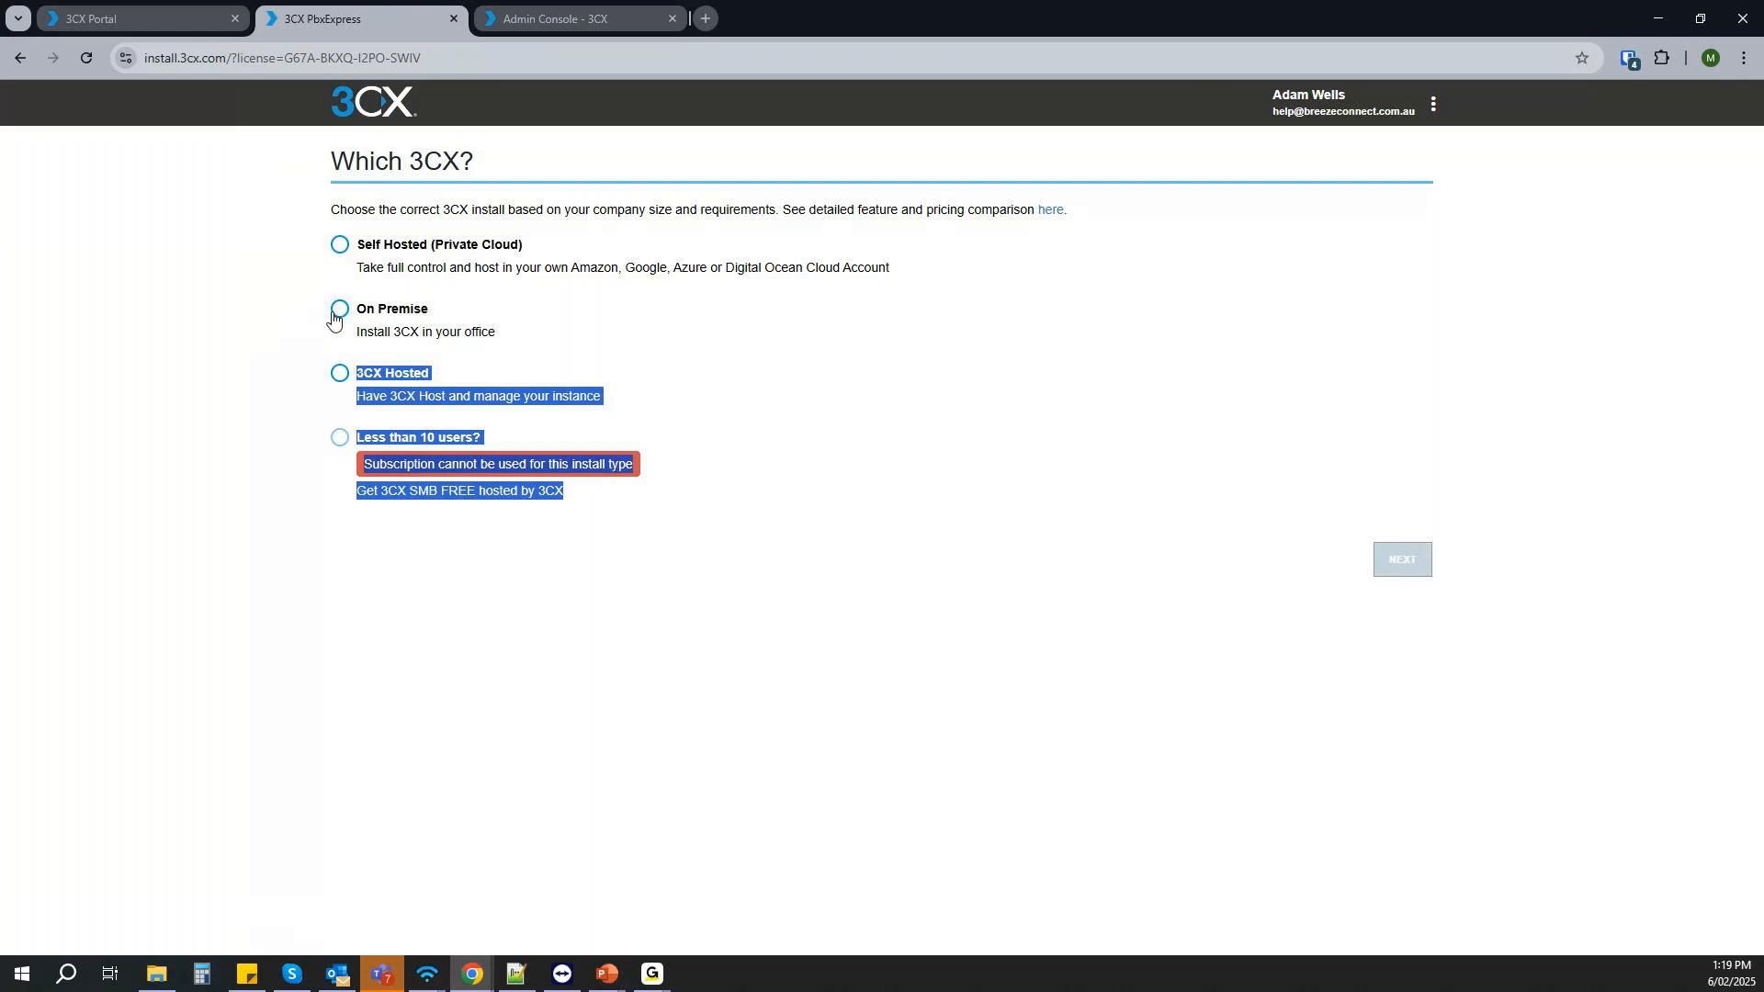
{"action": "left_click", "coordinate": [339, 245]}
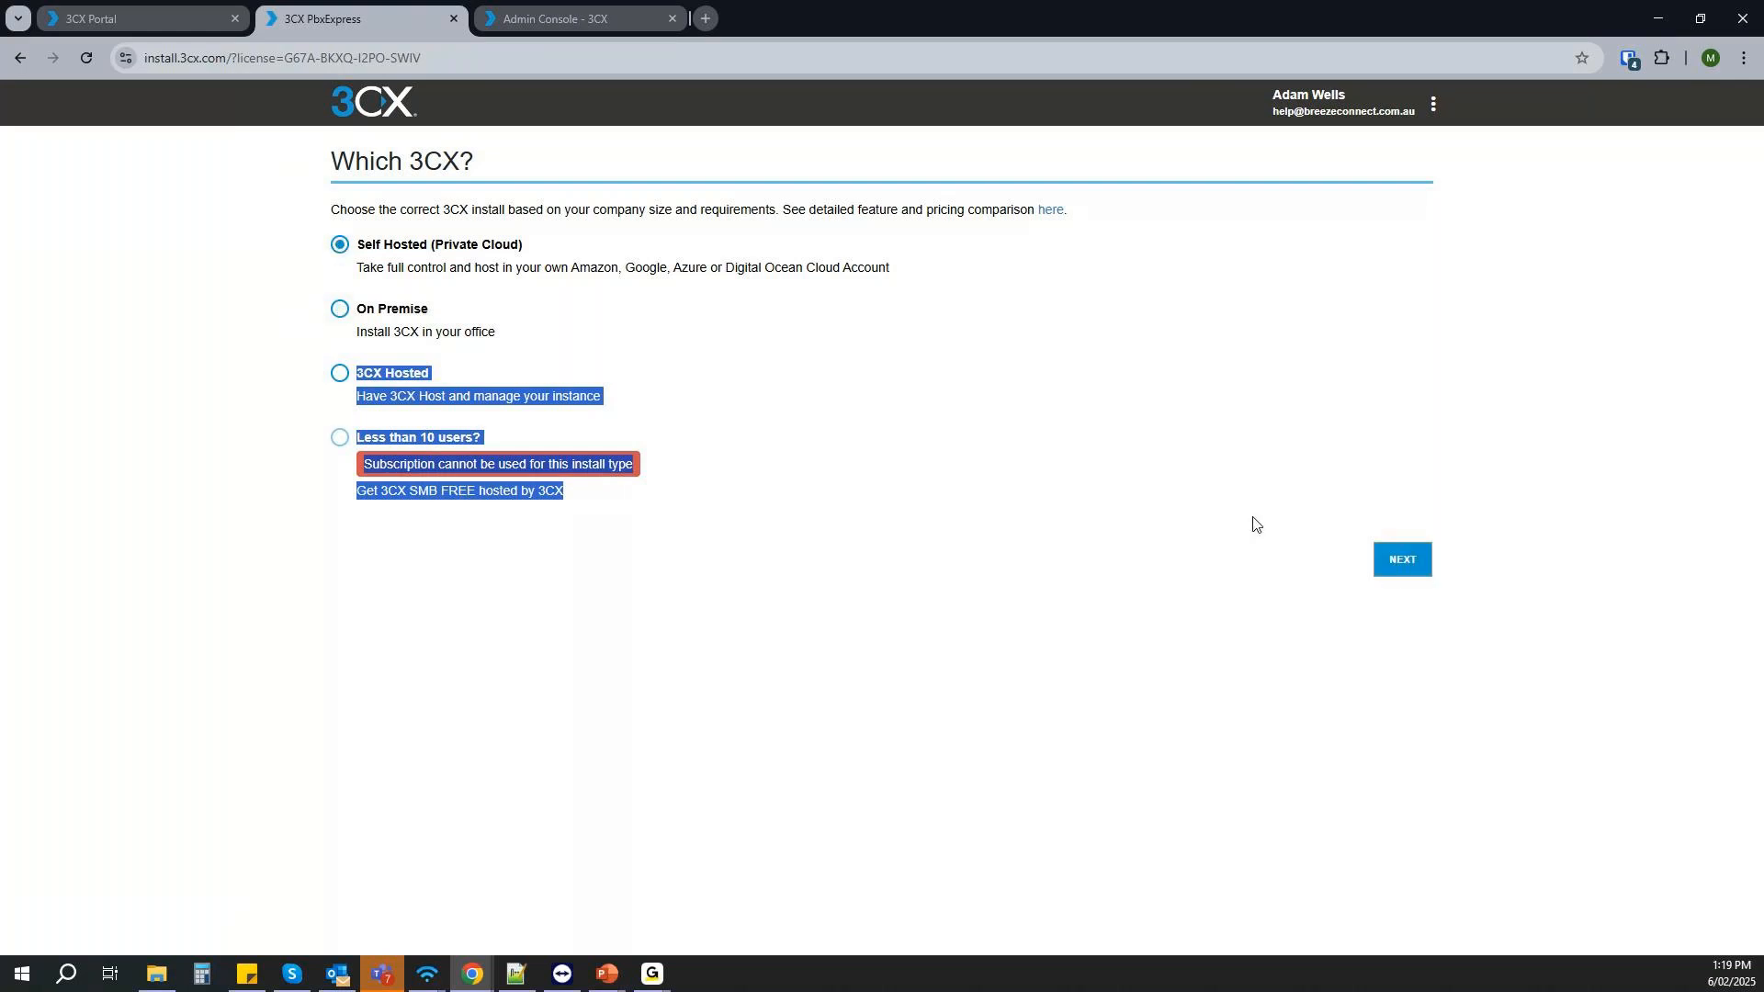
{"action": "left_click", "coordinate": [1401, 561]}
- Set the FQDN hostname to breeze3cxtestmcm and continue to the extension settings
{"action": "left_click", "coordinate": [453, 269]}
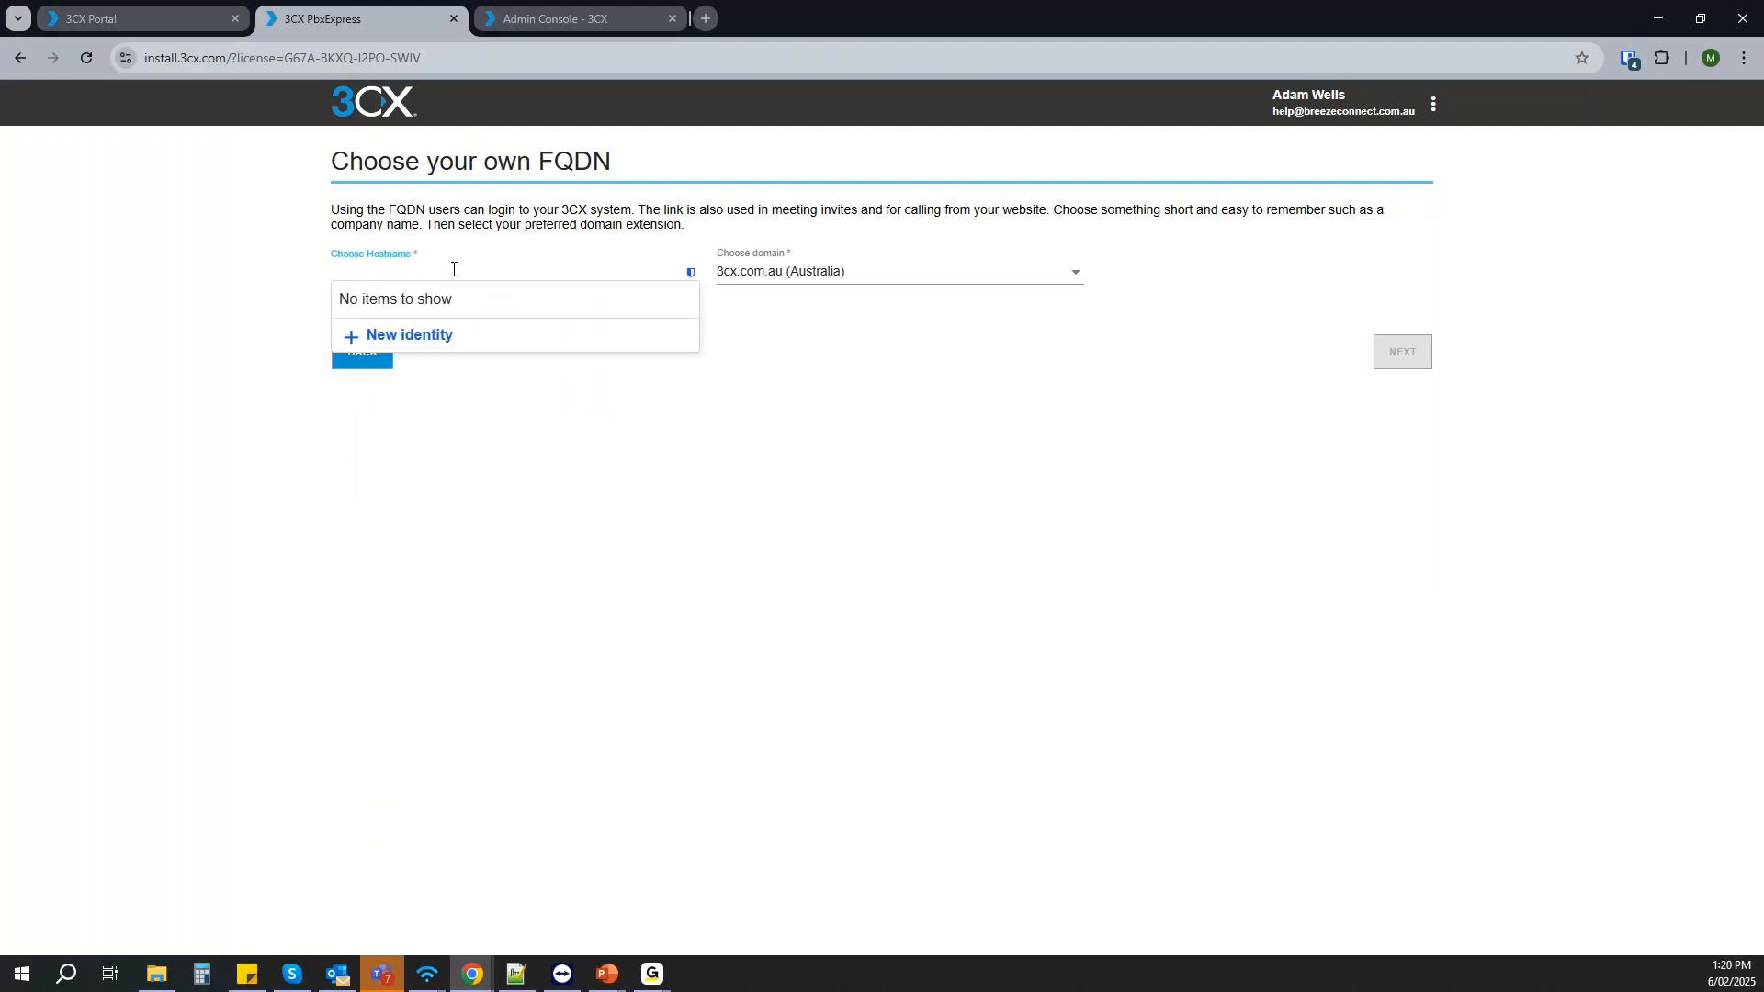
{"action": "type", "text": "breeze3cxtestmsc"}
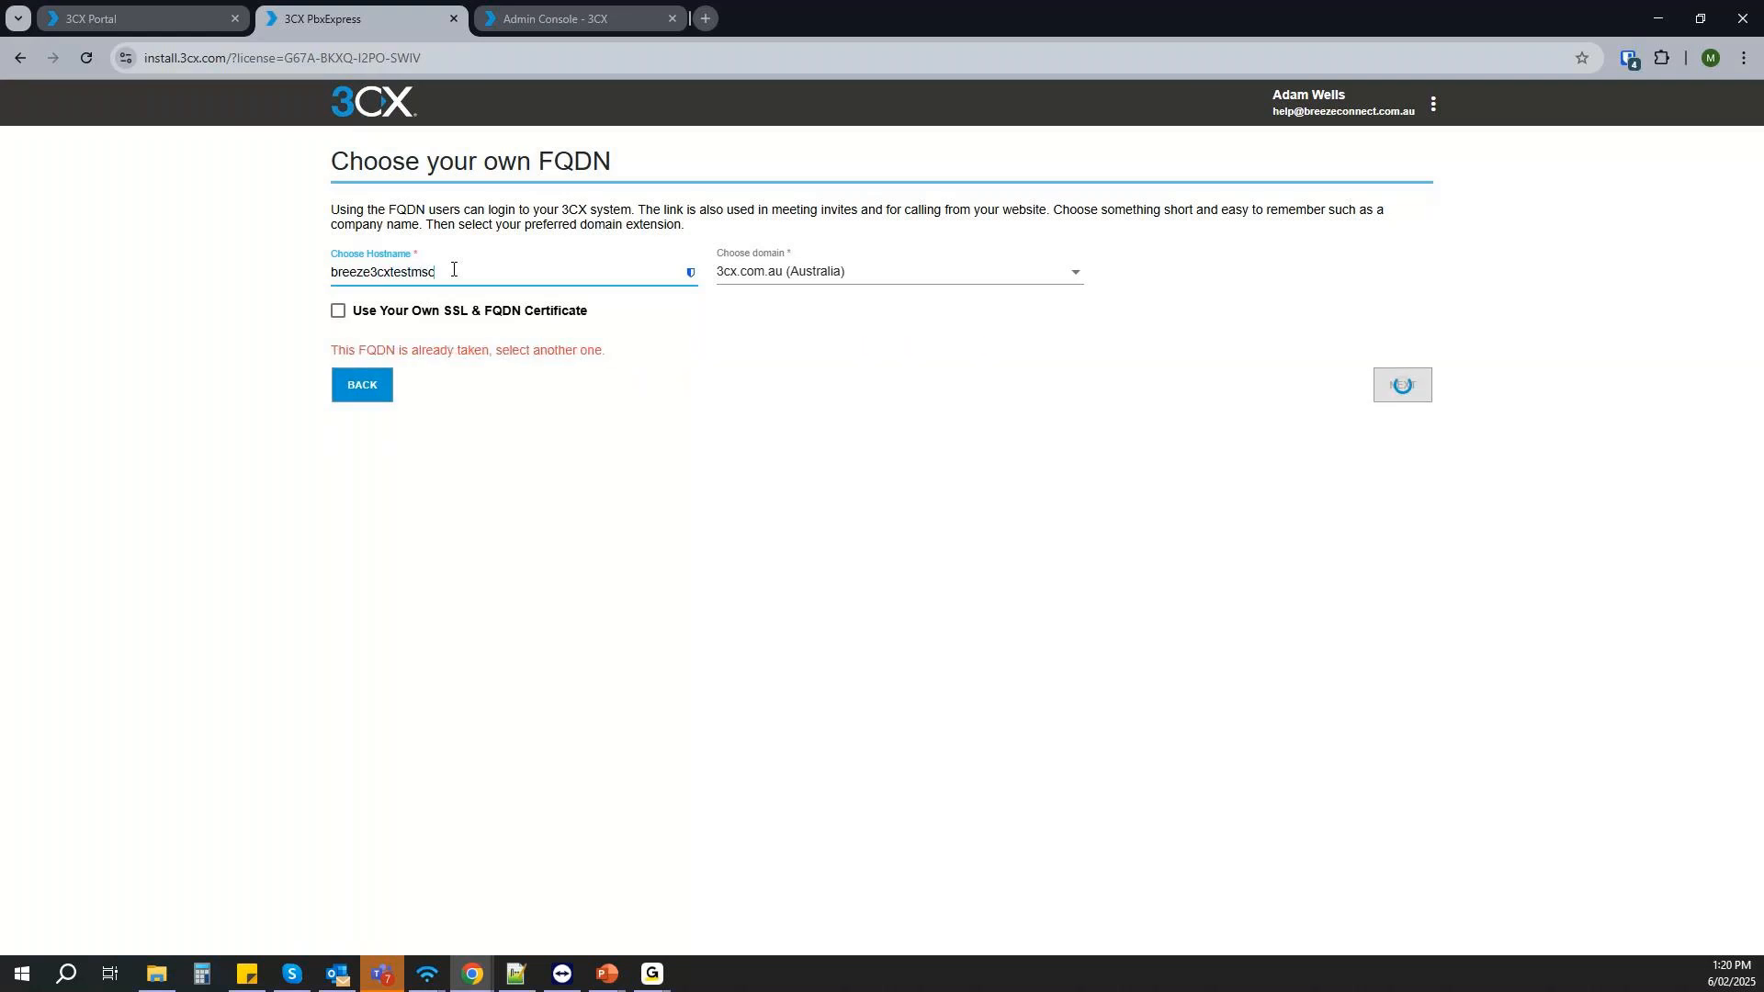
{"action": "key", "text": "BackSpace"}
{"action": "key", "text": "BackSpace"}
{"action": "type", "text": "cm"}
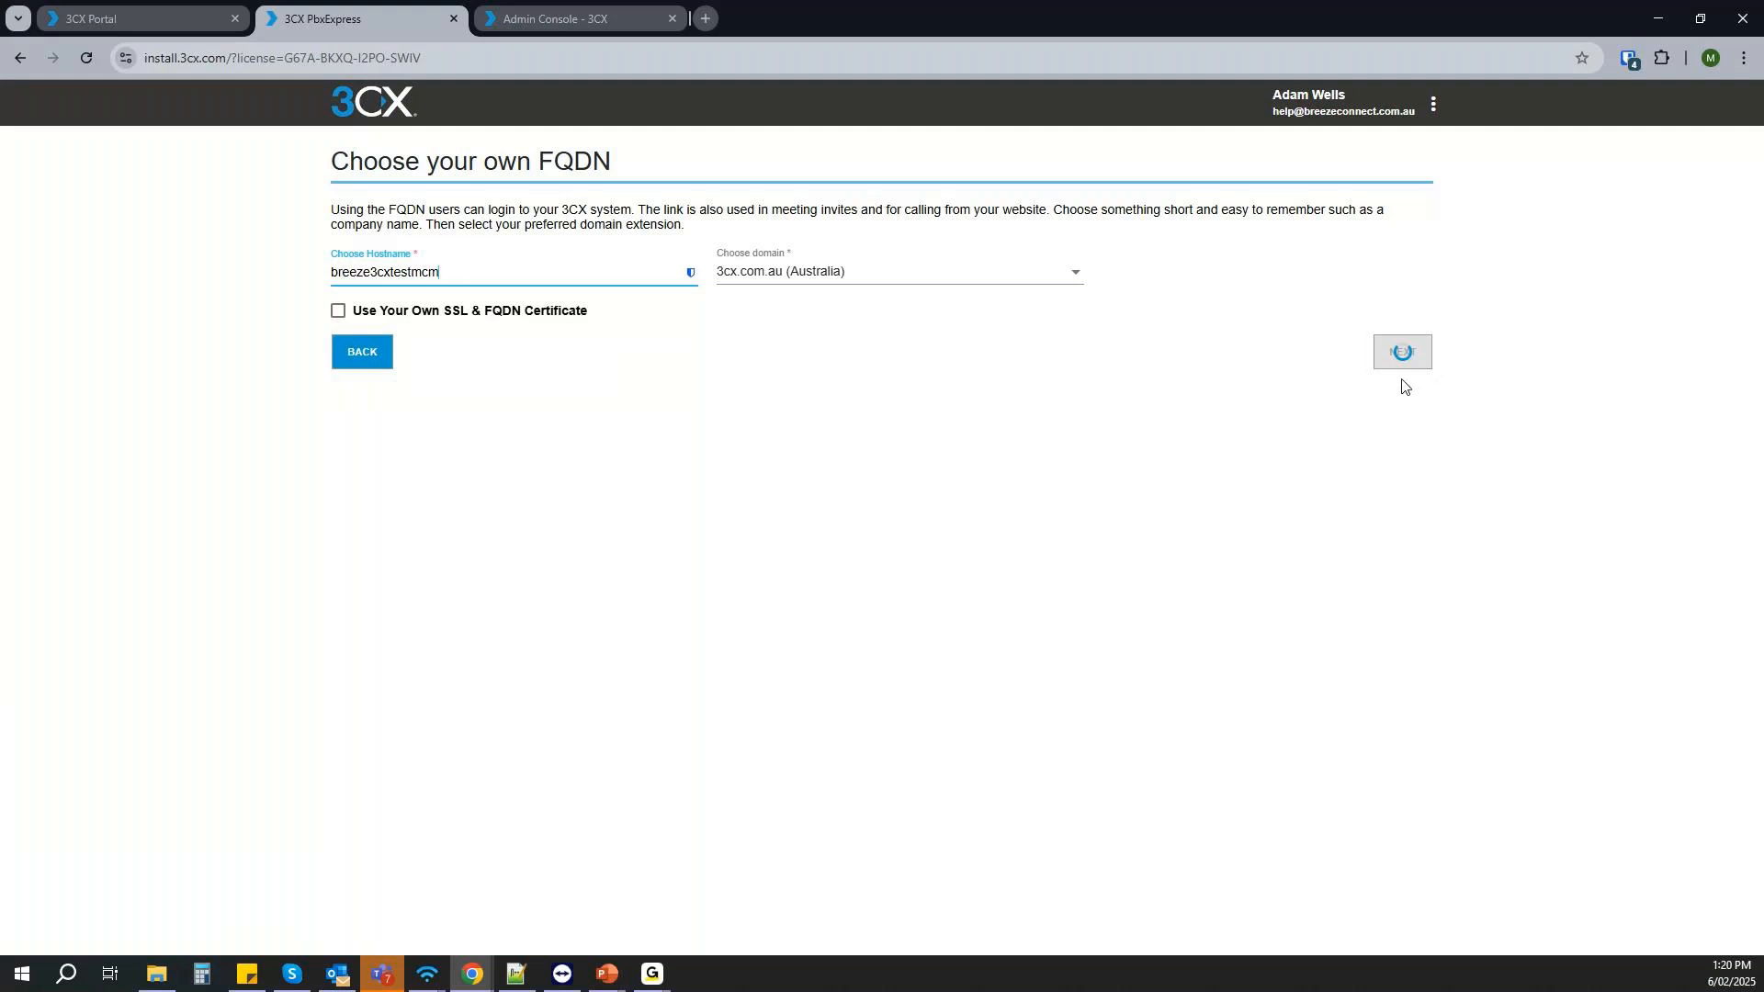
{"action": "left_click", "coordinate": [1399, 356]}
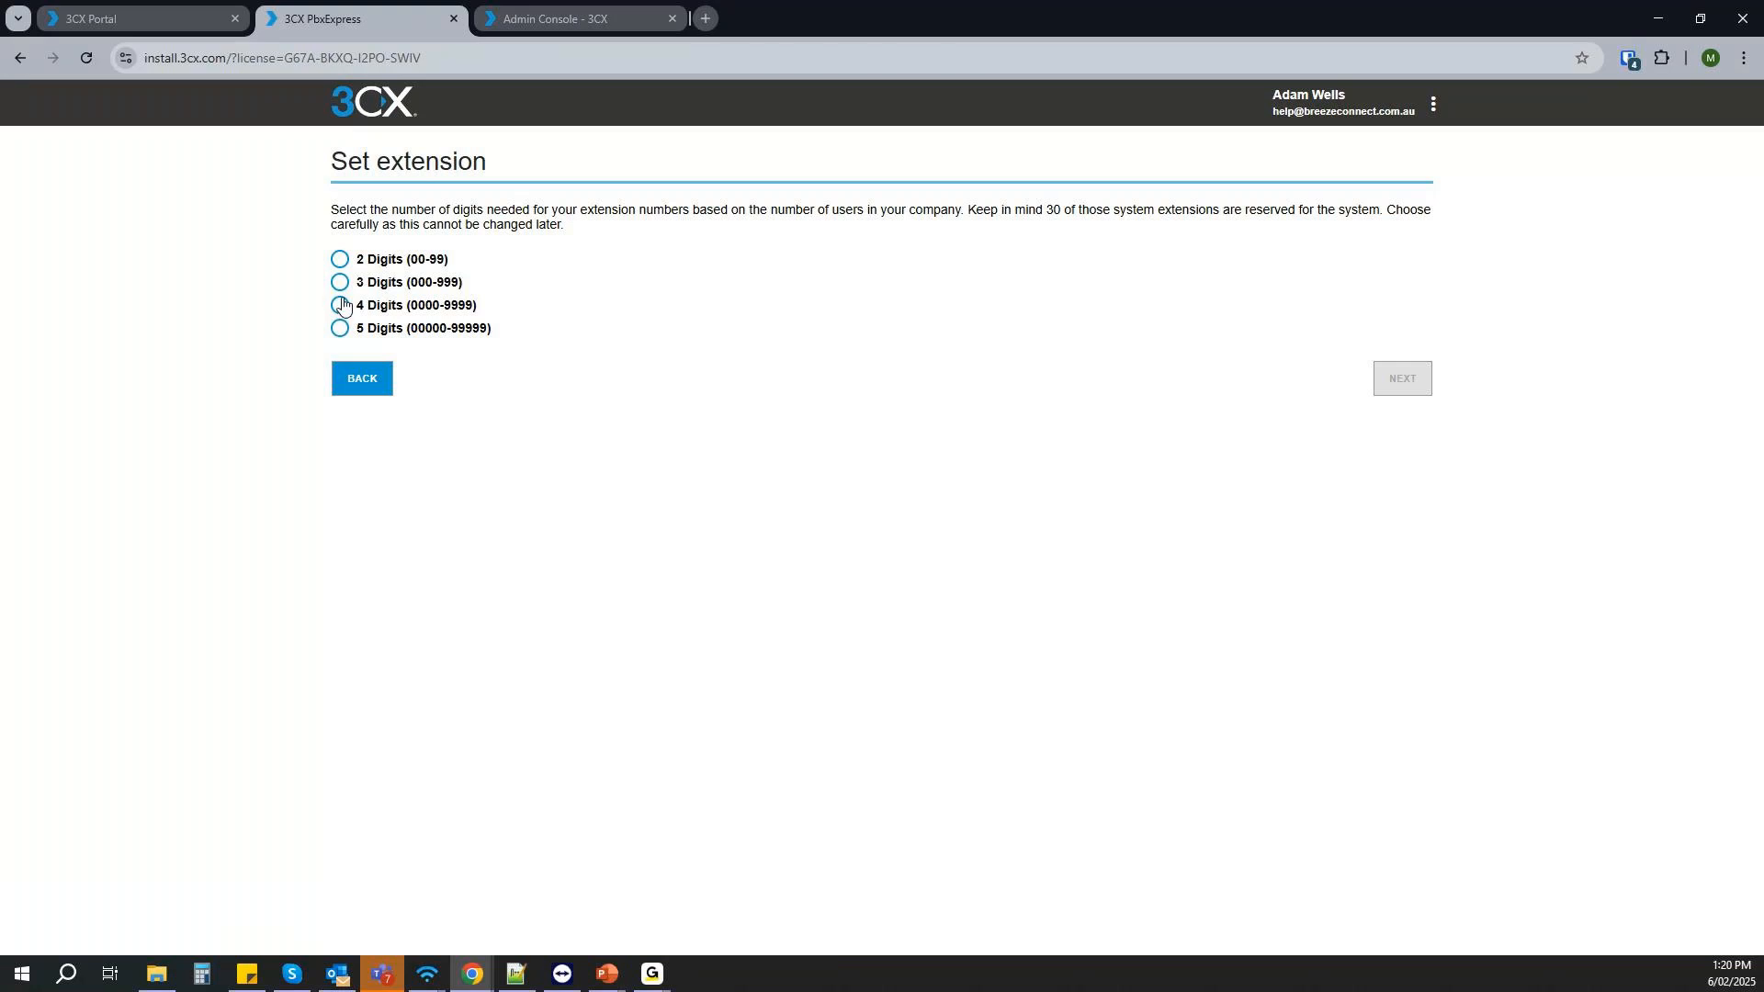
- Choose 4 Digits (0000-9999) for the extension numbers and accept the preset system preferences
{"action": "left_click", "coordinate": [340, 329]}
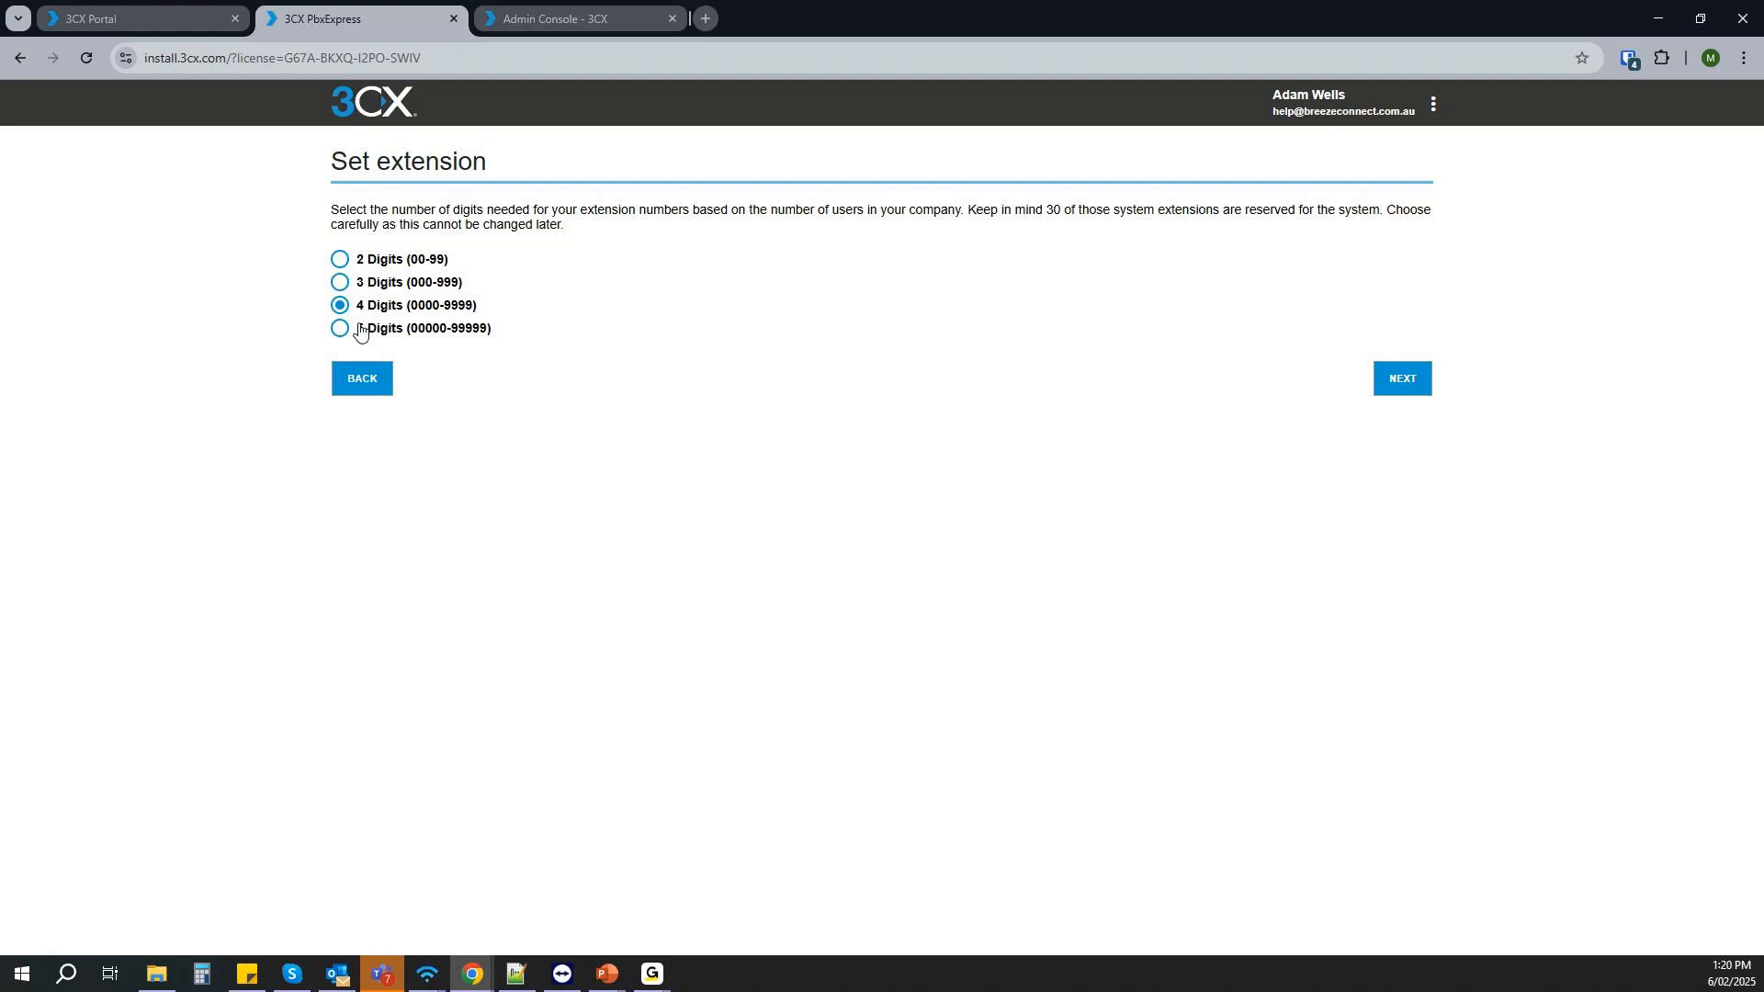
{"action": "left_click", "coordinate": [342, 329]}
{"action": "left_click", "coordinate": [338, 307]}
{"action": "left_click", "coordinate": [339, 330]}
{"action": "left_click", "coordinate": [338, 307]}
{"action": "left_click", "coordinate": [1423, 394]}
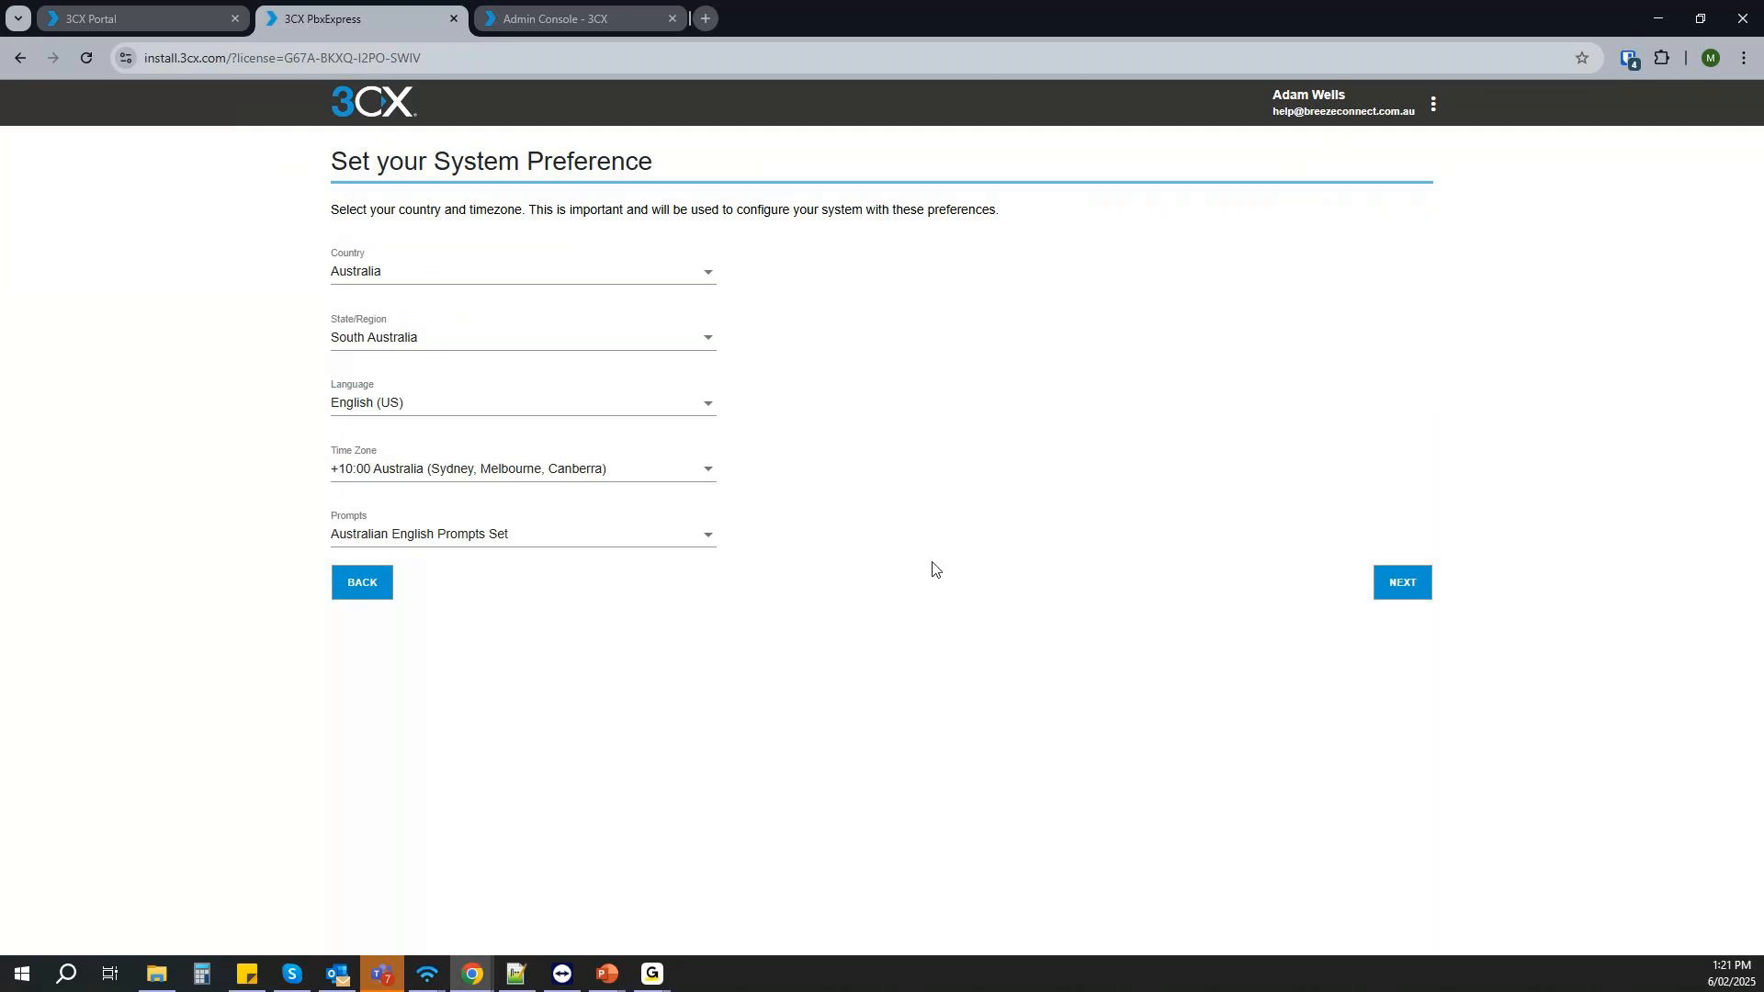
{"action": "left_click", "coordinate": [1402, 583]}
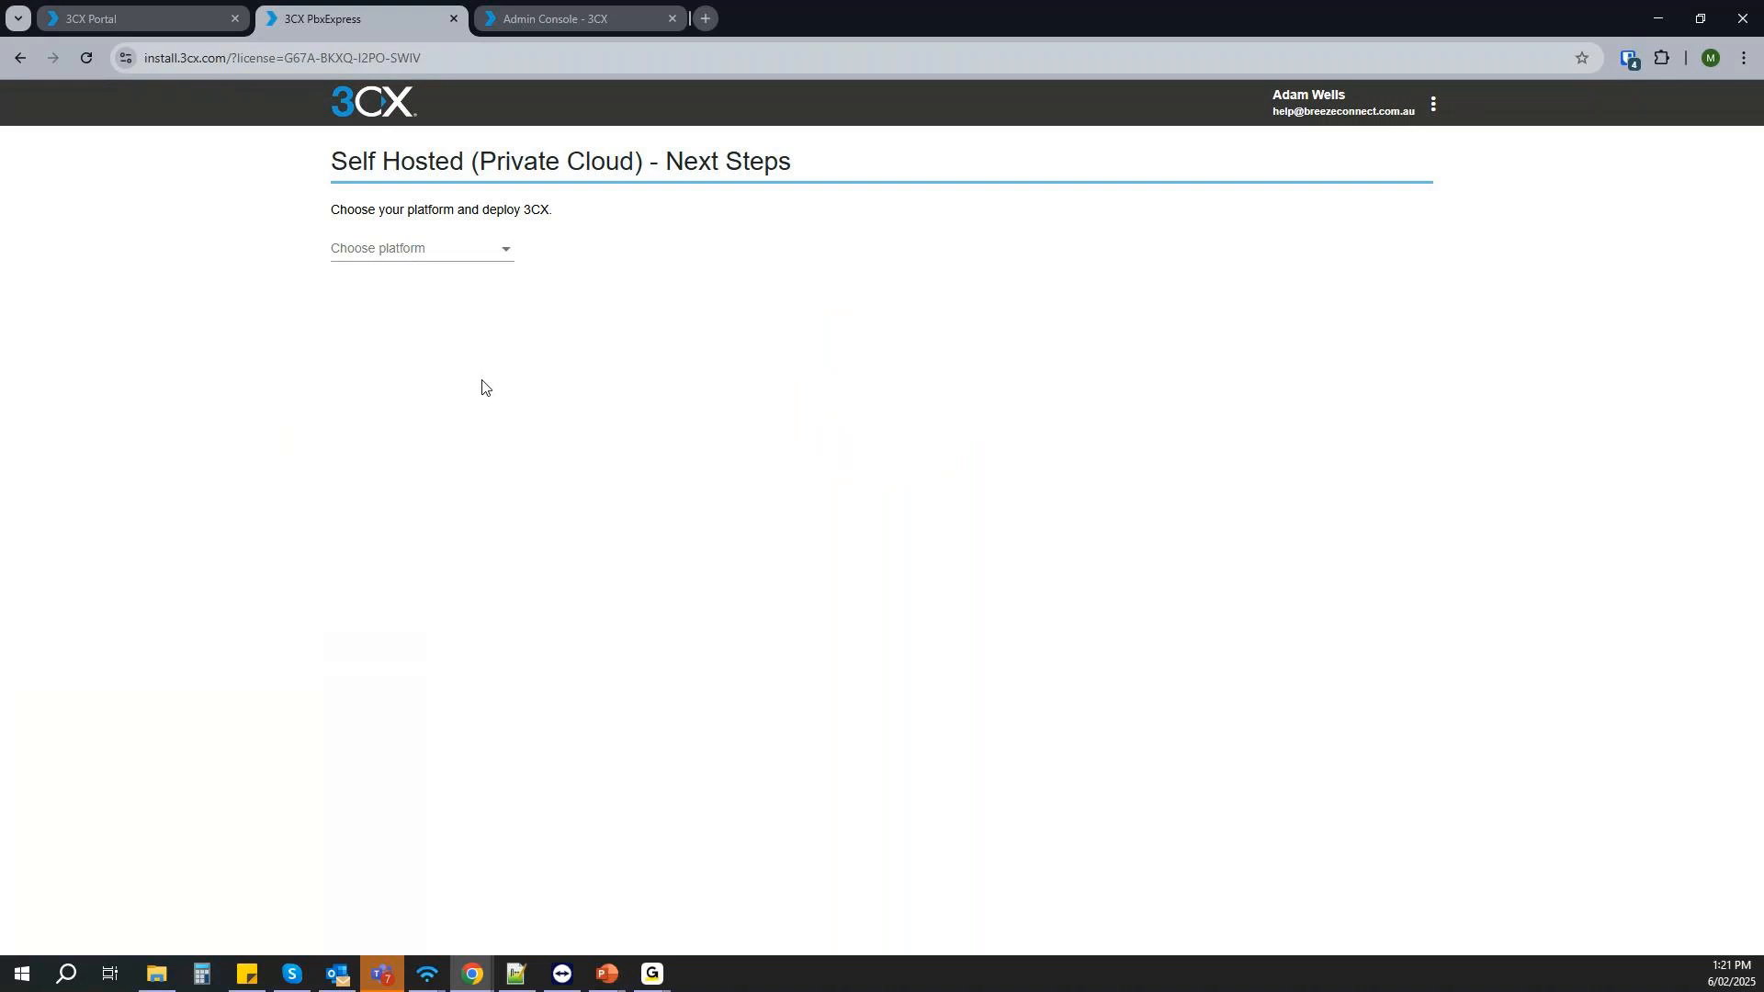
- Try several hosting platforms for the deployment and settle on Amazon - Lightsail
{"action": "left_click", "coordinate": [478, 254]}
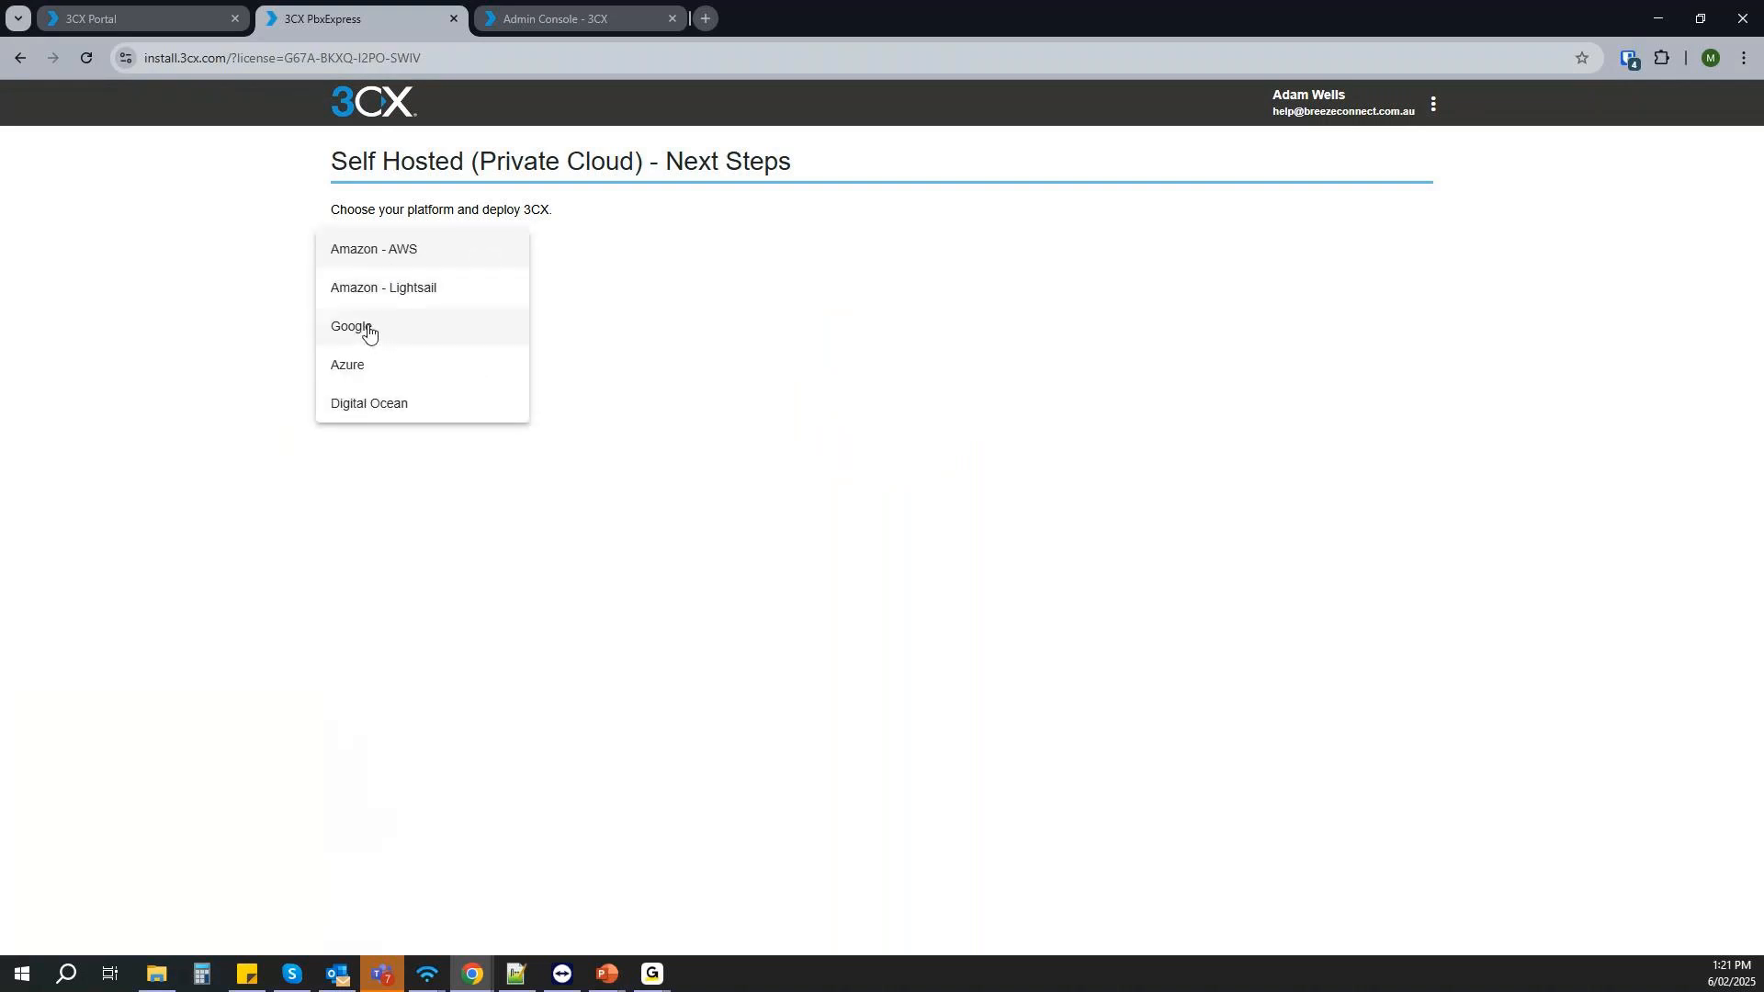
{"action": "left_click", "coordinate": [370, 328]}
{"action": "left_click", "coordinate": [476, 250]}
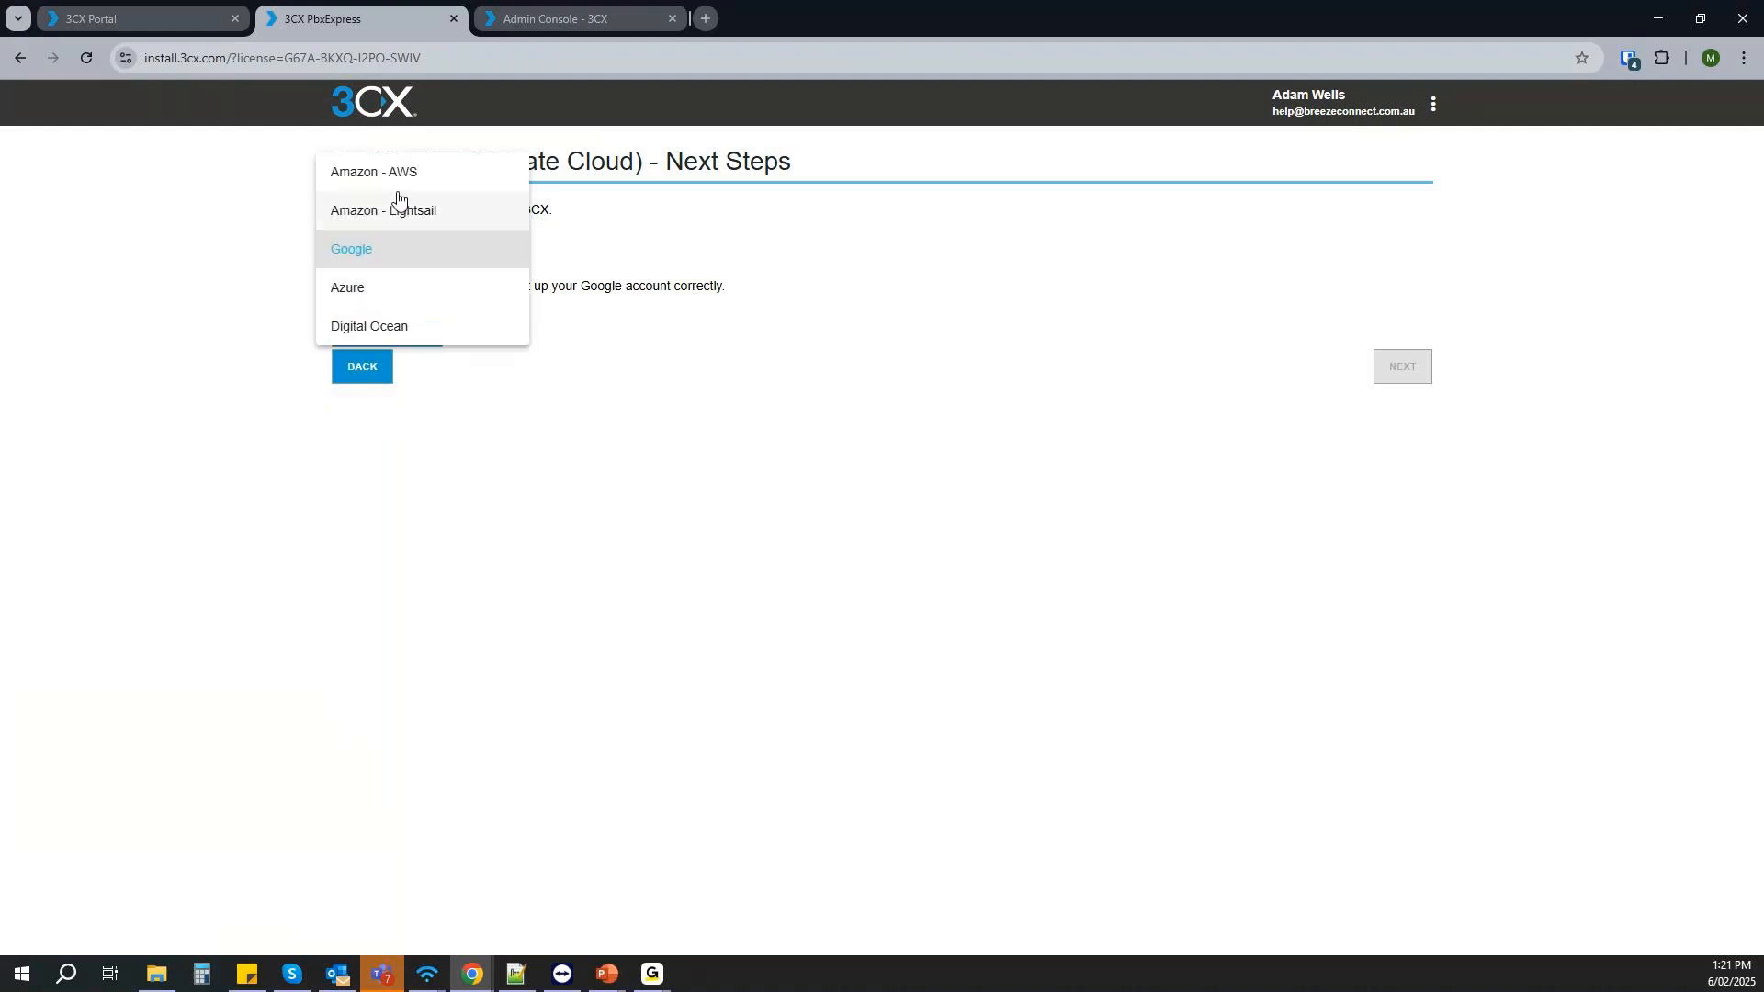
{"action": "left_click", "coordinate": [401, 213]}
{"action": "left_click", "coordinate": [434, 256]}
{"action": "left_click", "coordinate": [409, 213]}
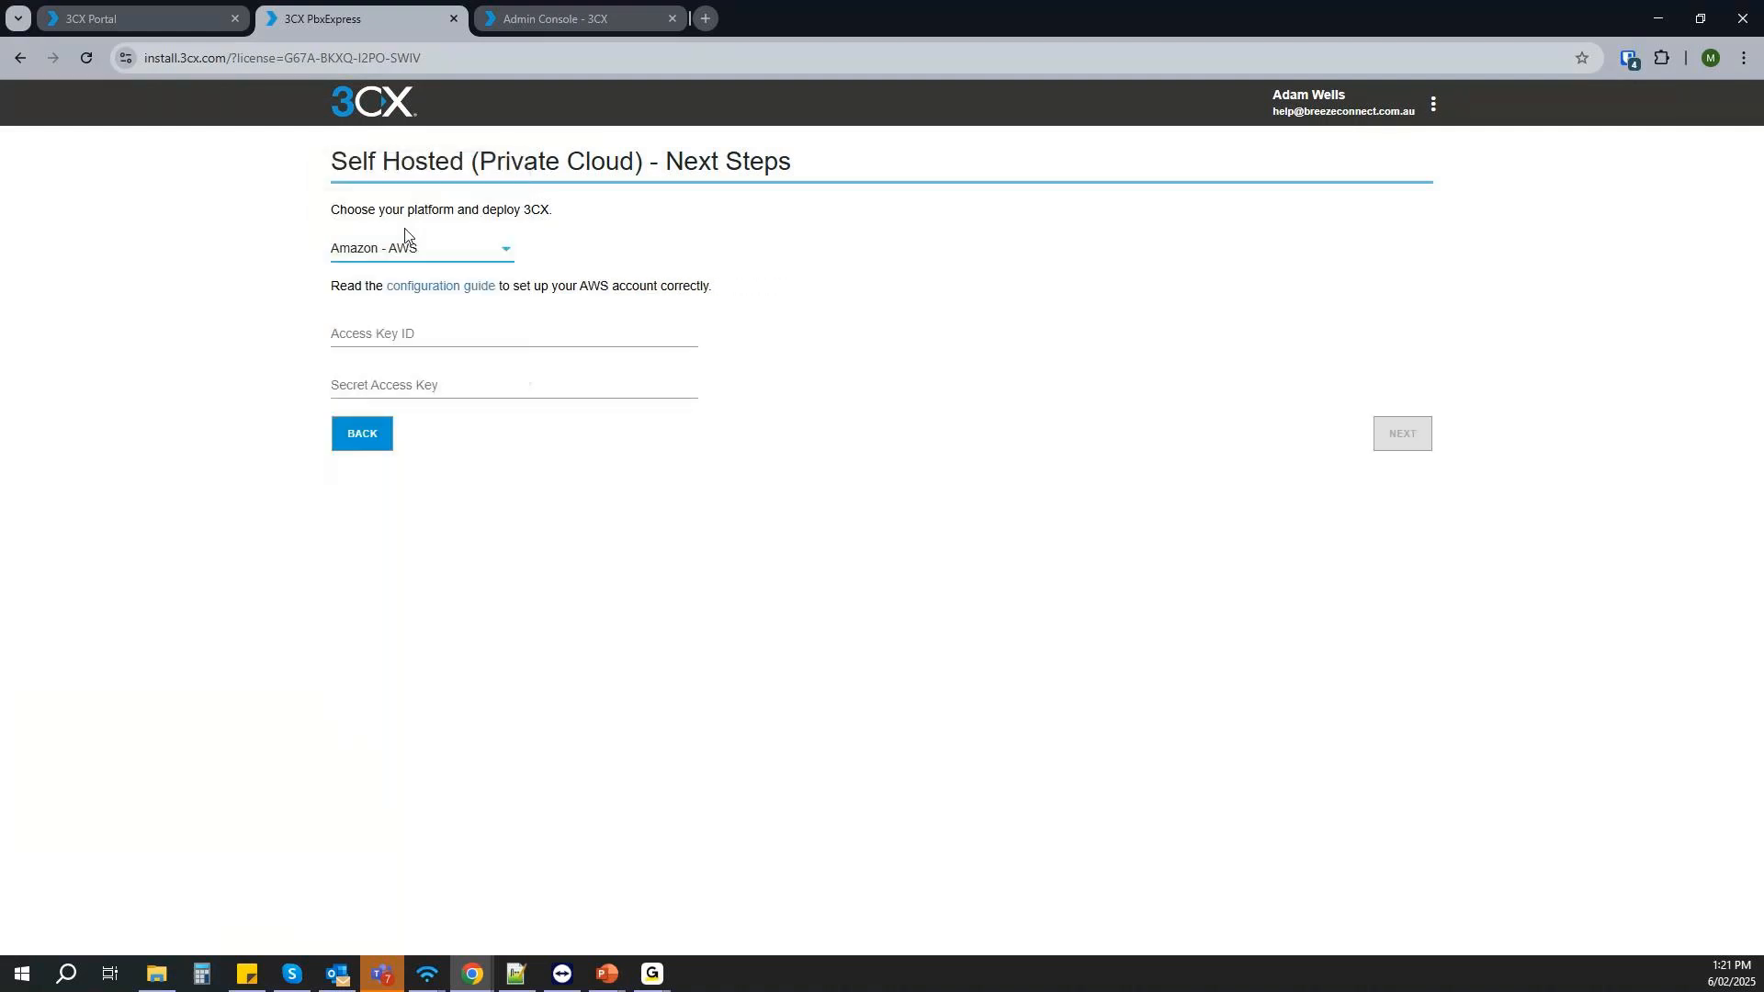
{"action": "left_click", "coordinate": [466, 259]}
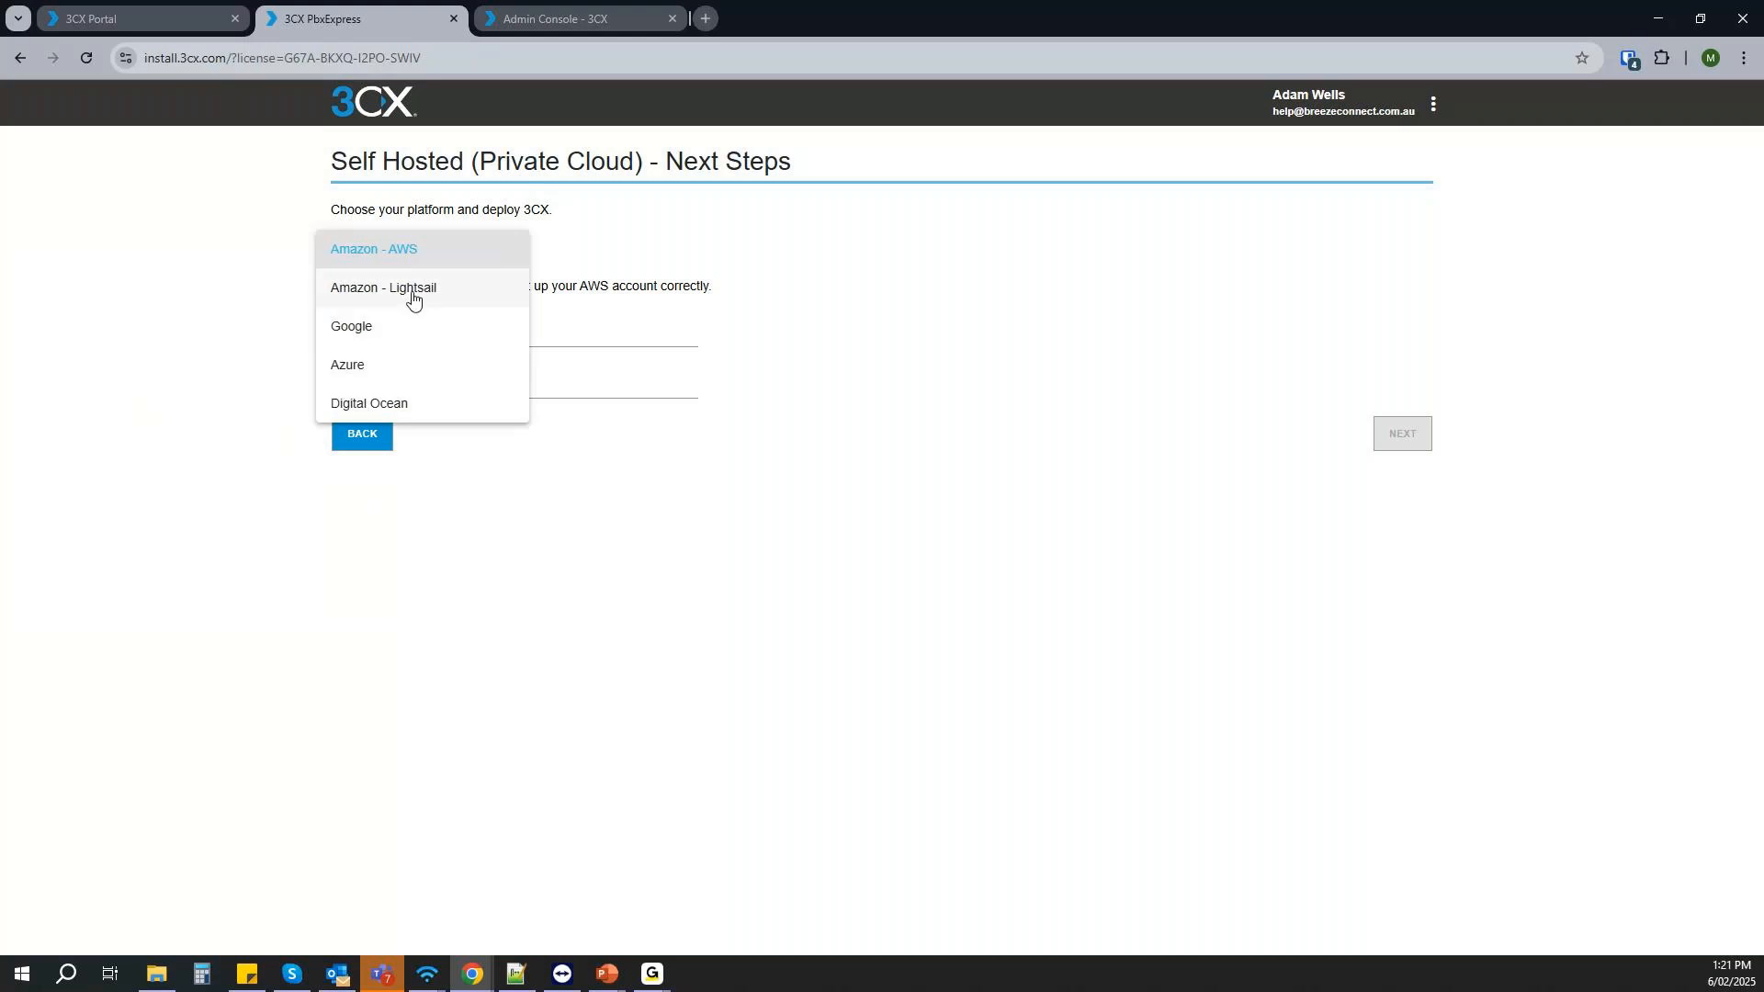
{"action": "left_click", "coordinate": [412, 294]}
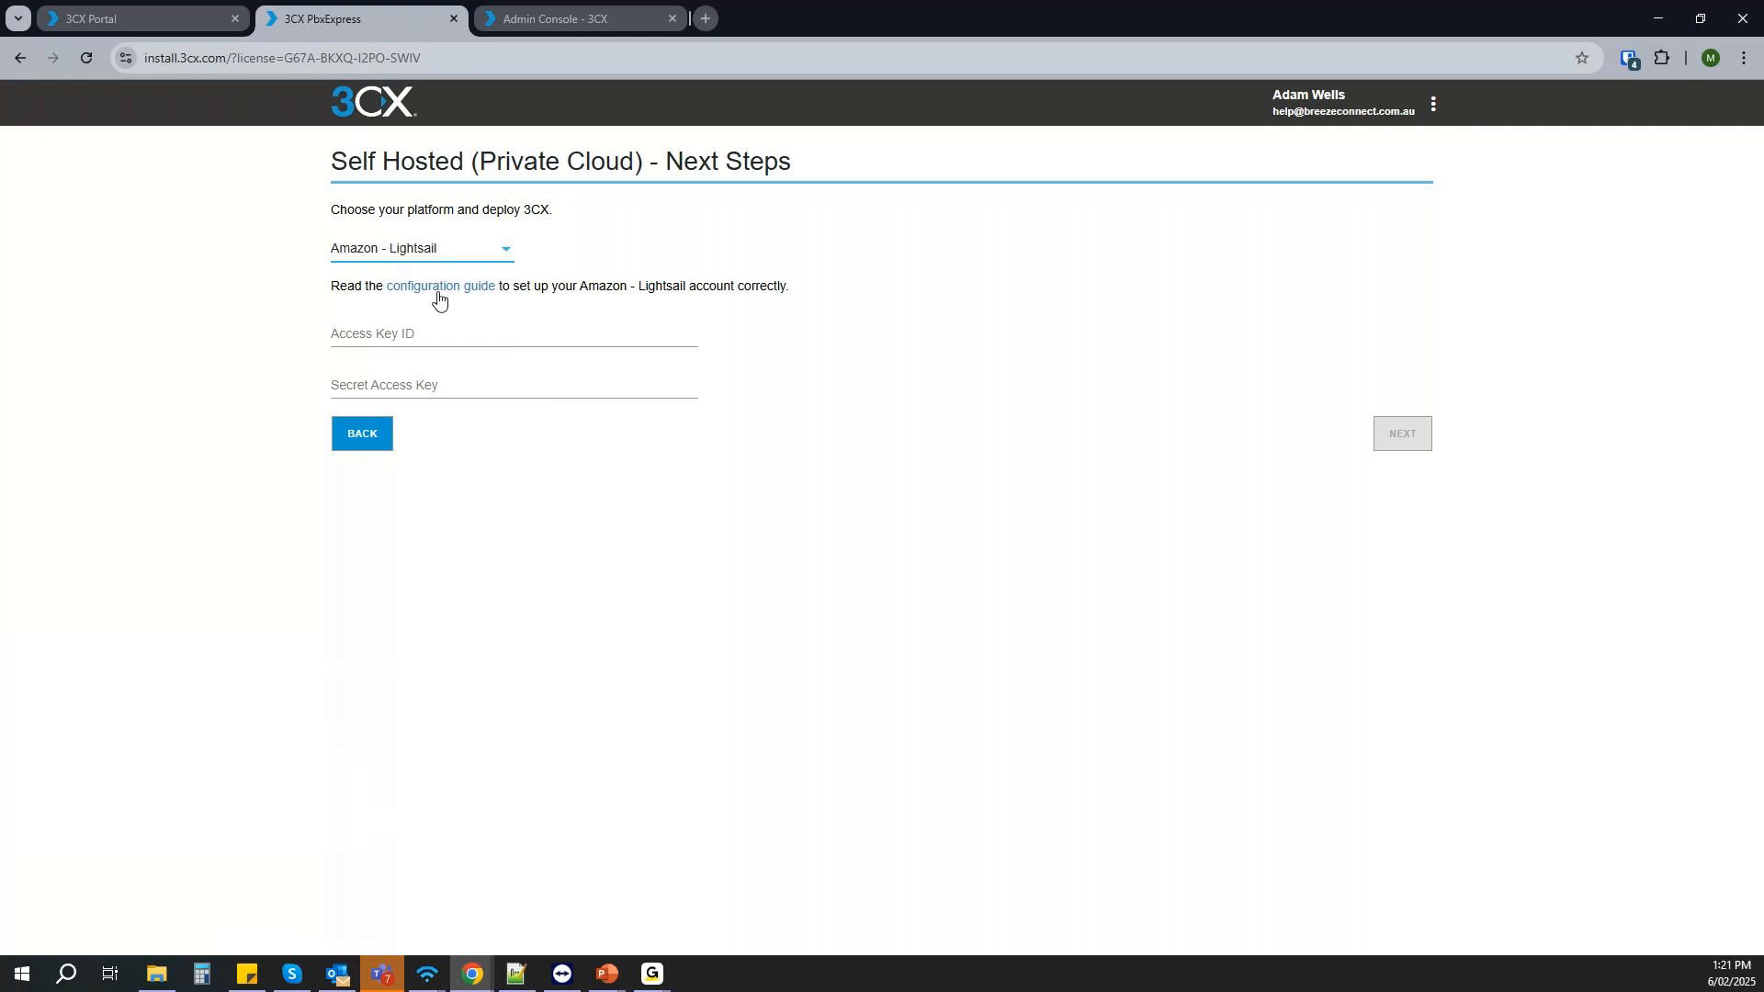
- Switch to the 3CX Admin Console and open the Multi Company system settings
{"action": "left_click", "coordinate": [548, 15]}
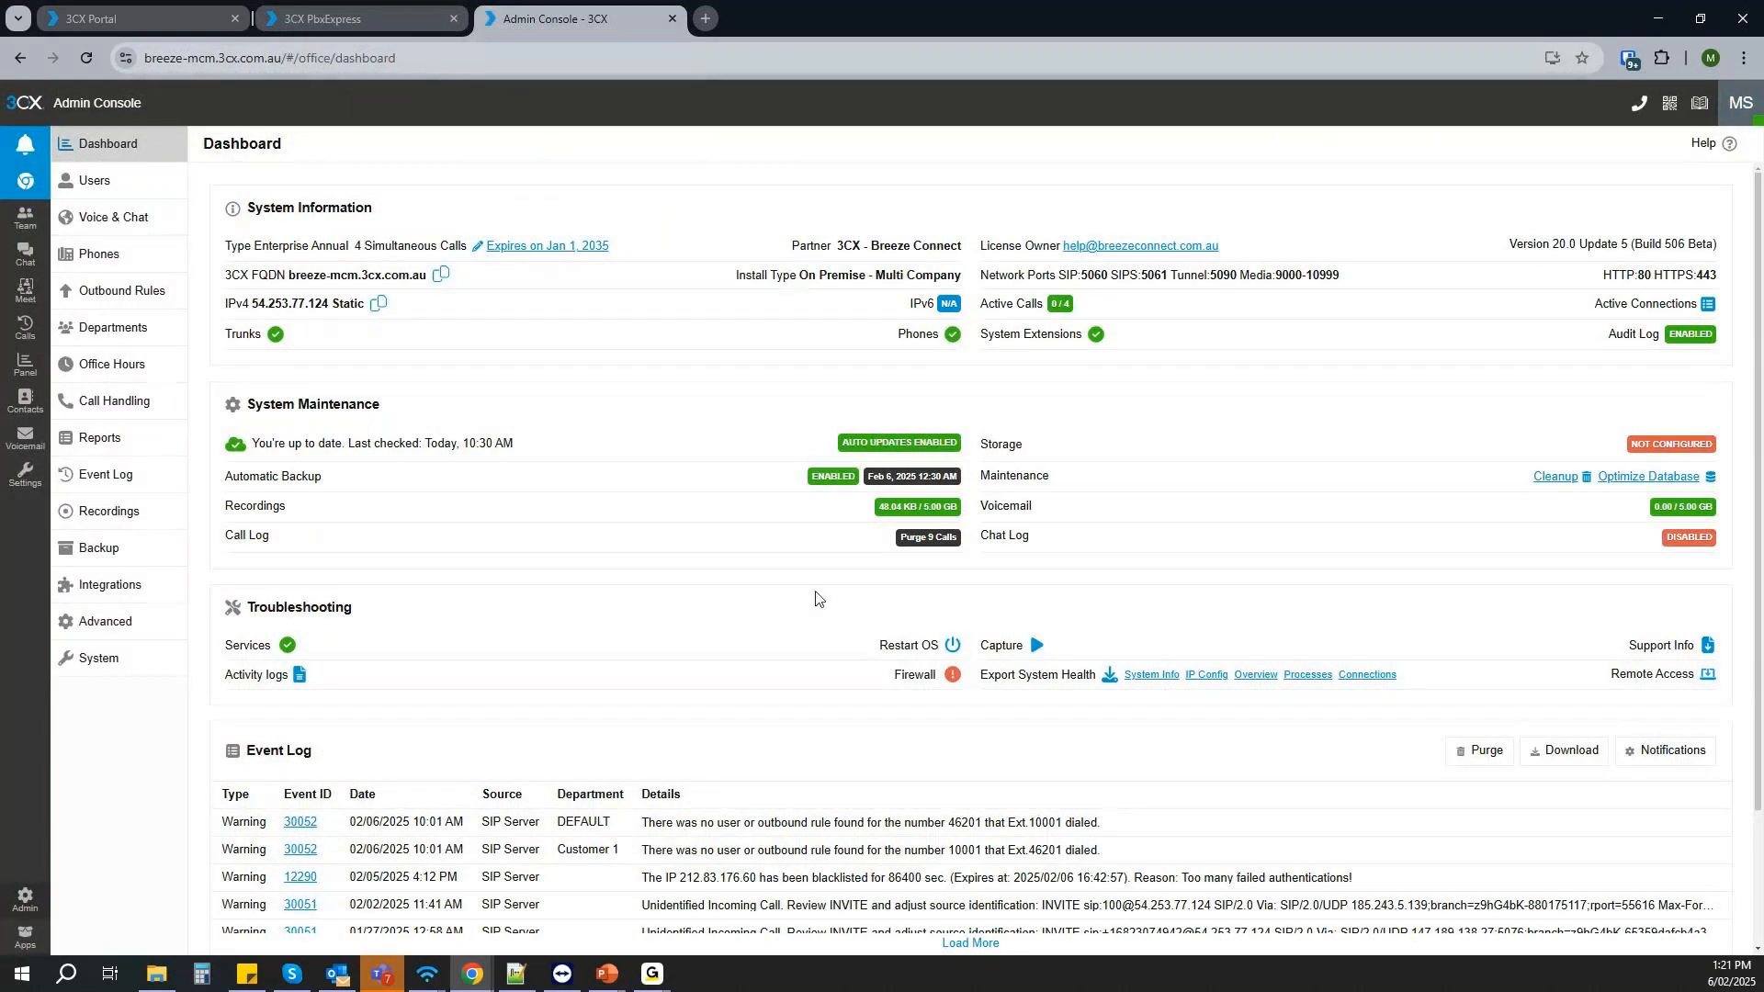
{"action": "left_click", "coordinate": [161, 666]}
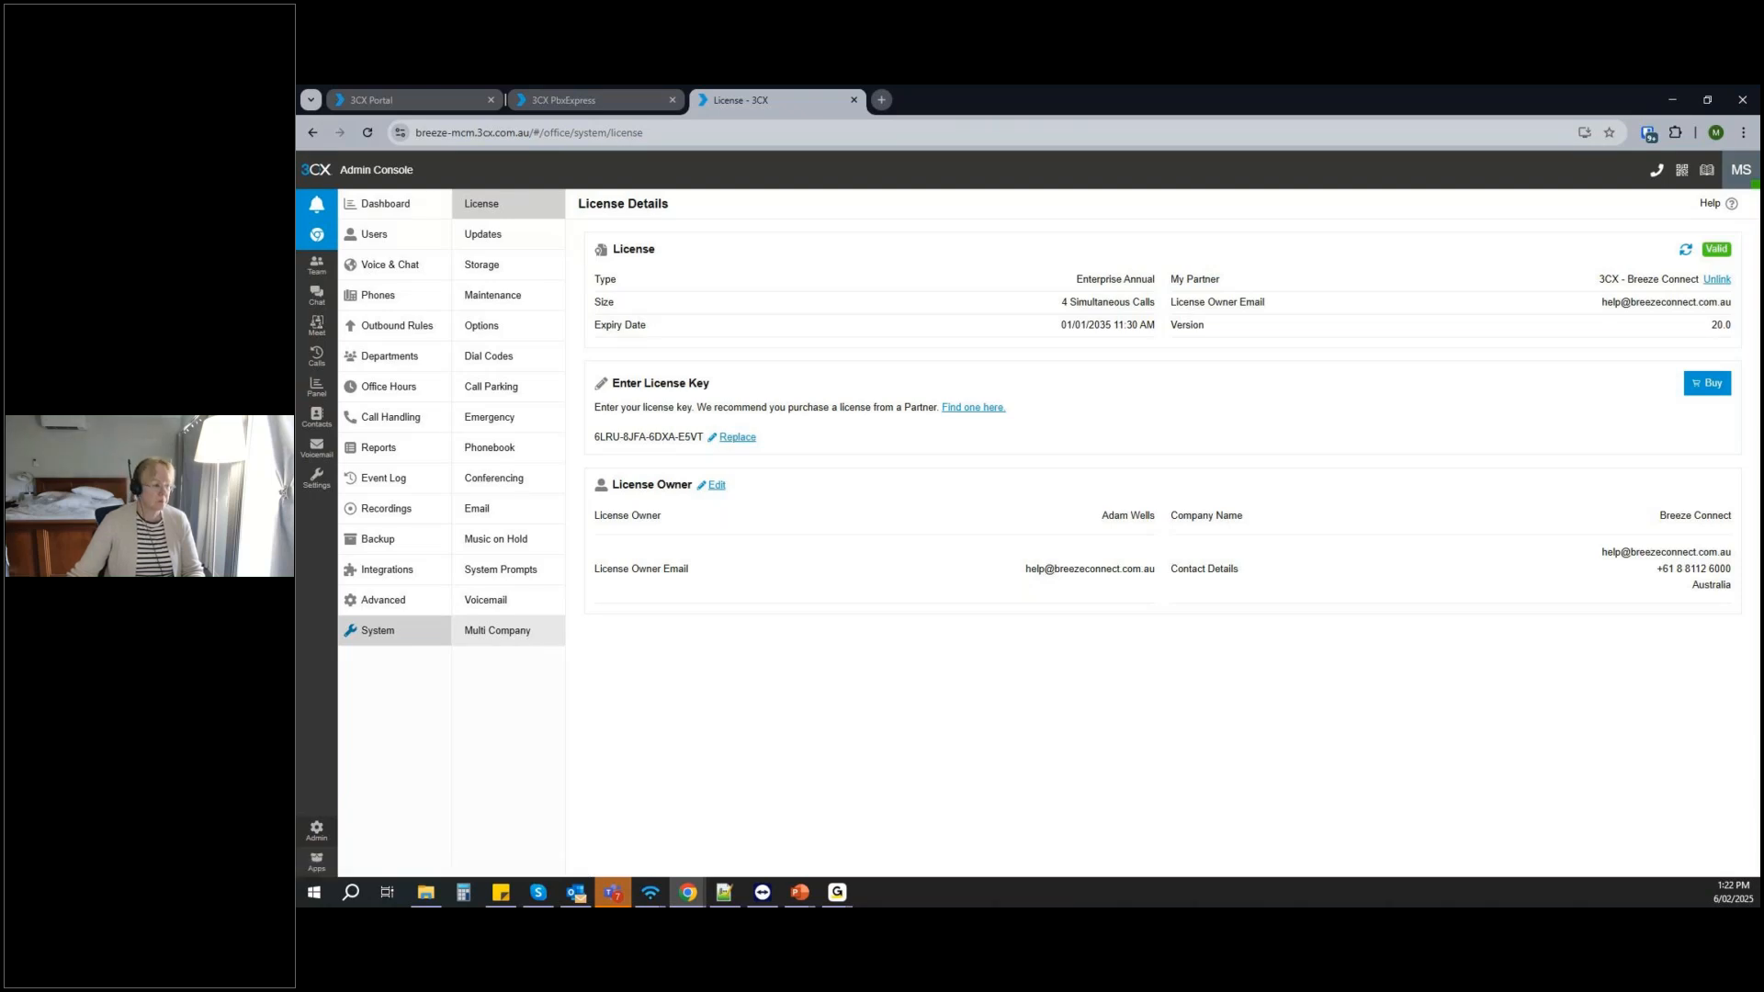
{"action": "left_click", "coordinate": [501, 633]}
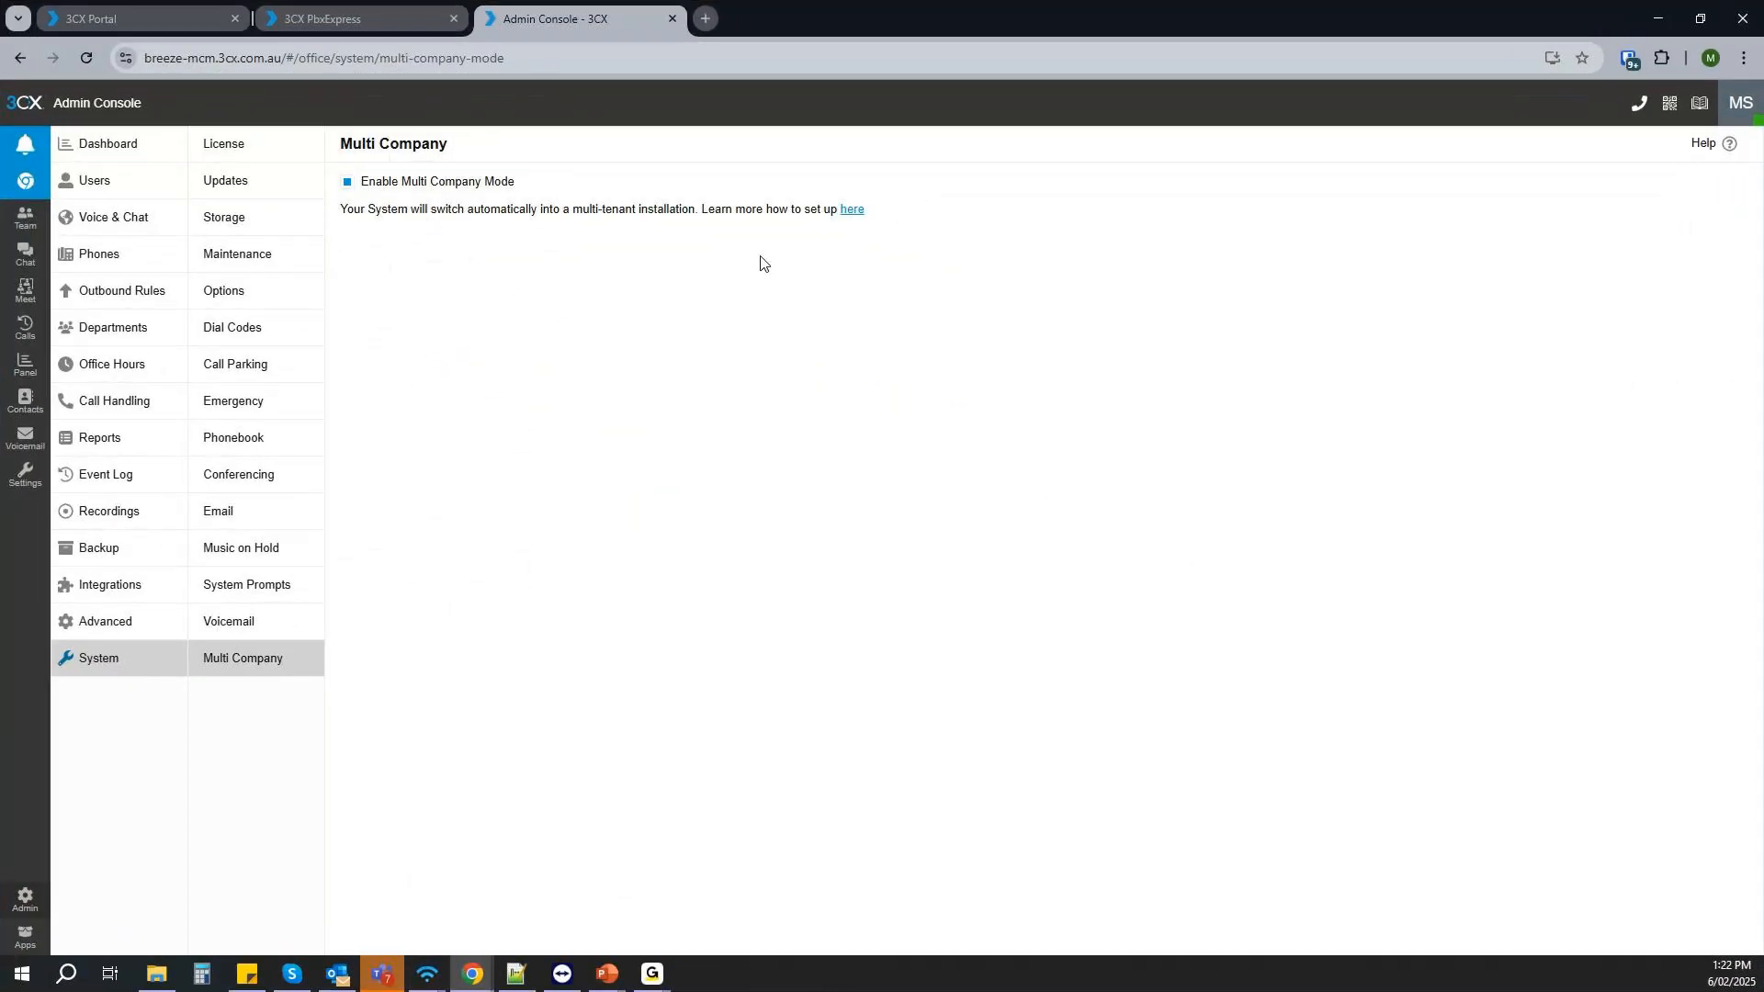
- Start adding a department and review its user extension range, system extension range and trunk limit
{"action": "left_click", "coordinate": [86, 163]}
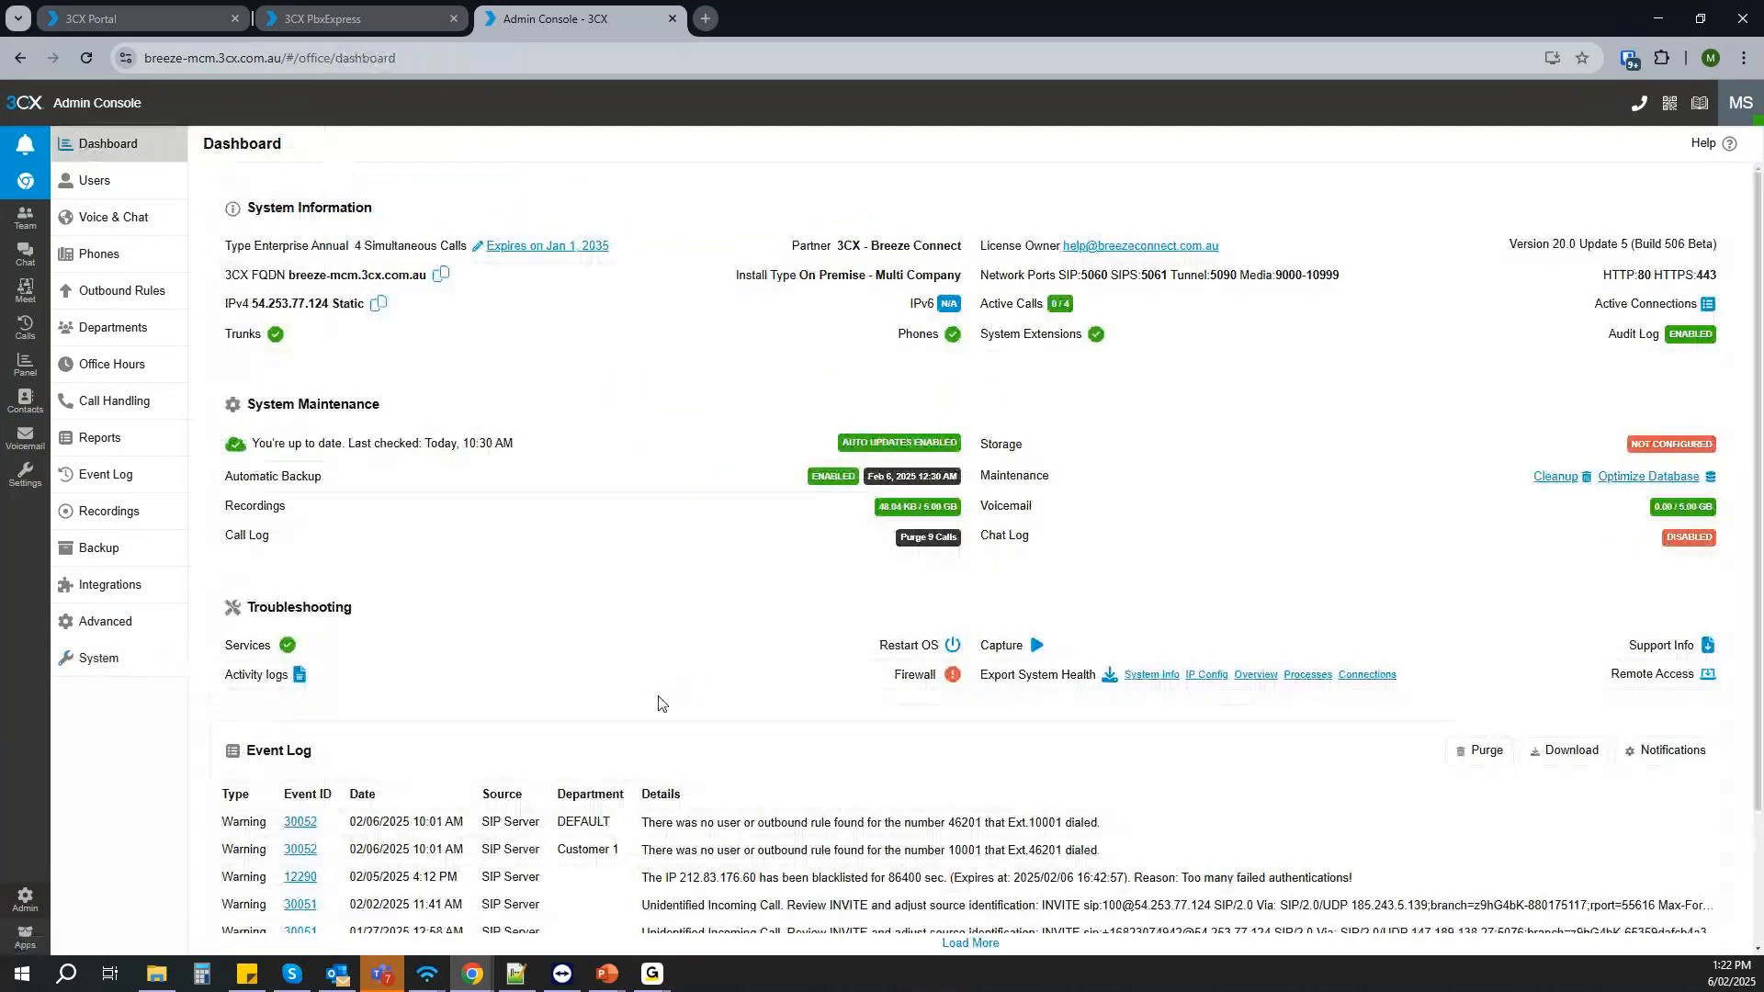
{"action": "left_click", "coordinate": [101, 188]}
{"action": "left_click", "coordinate": [101, 255]}
{"action": "left_click", "coordinate": [109, 328]}
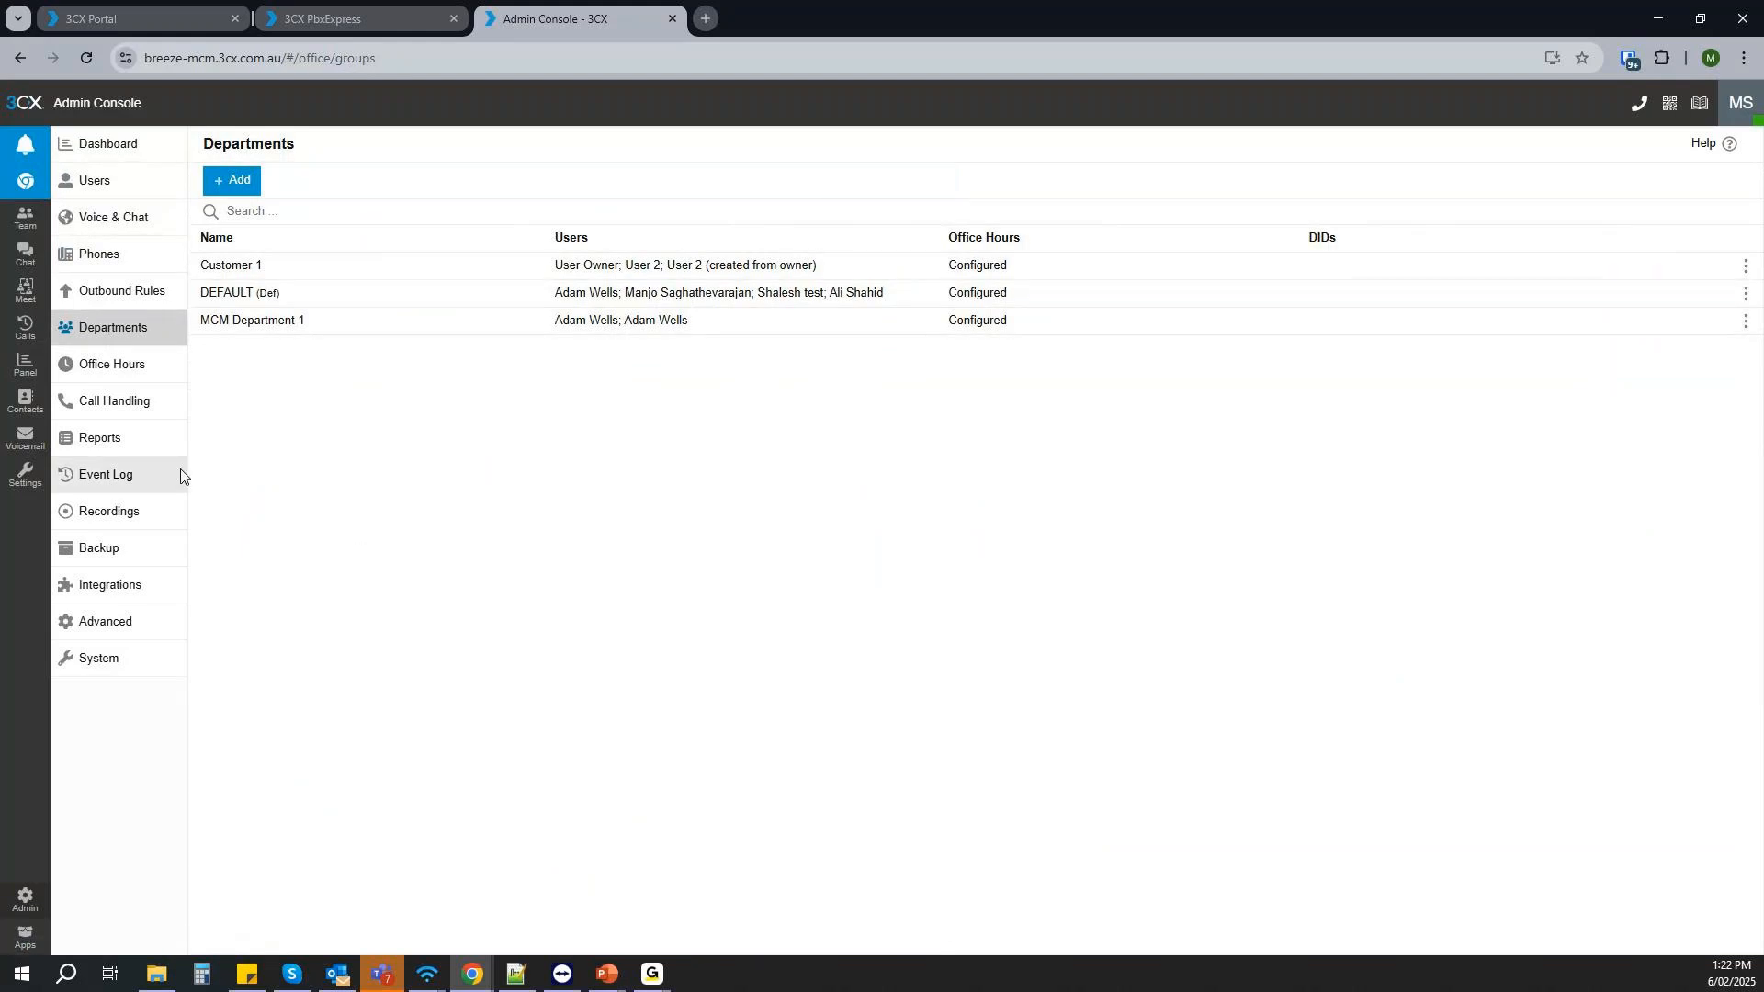
{"action": "left_click", "coordinate": [241, 184]}
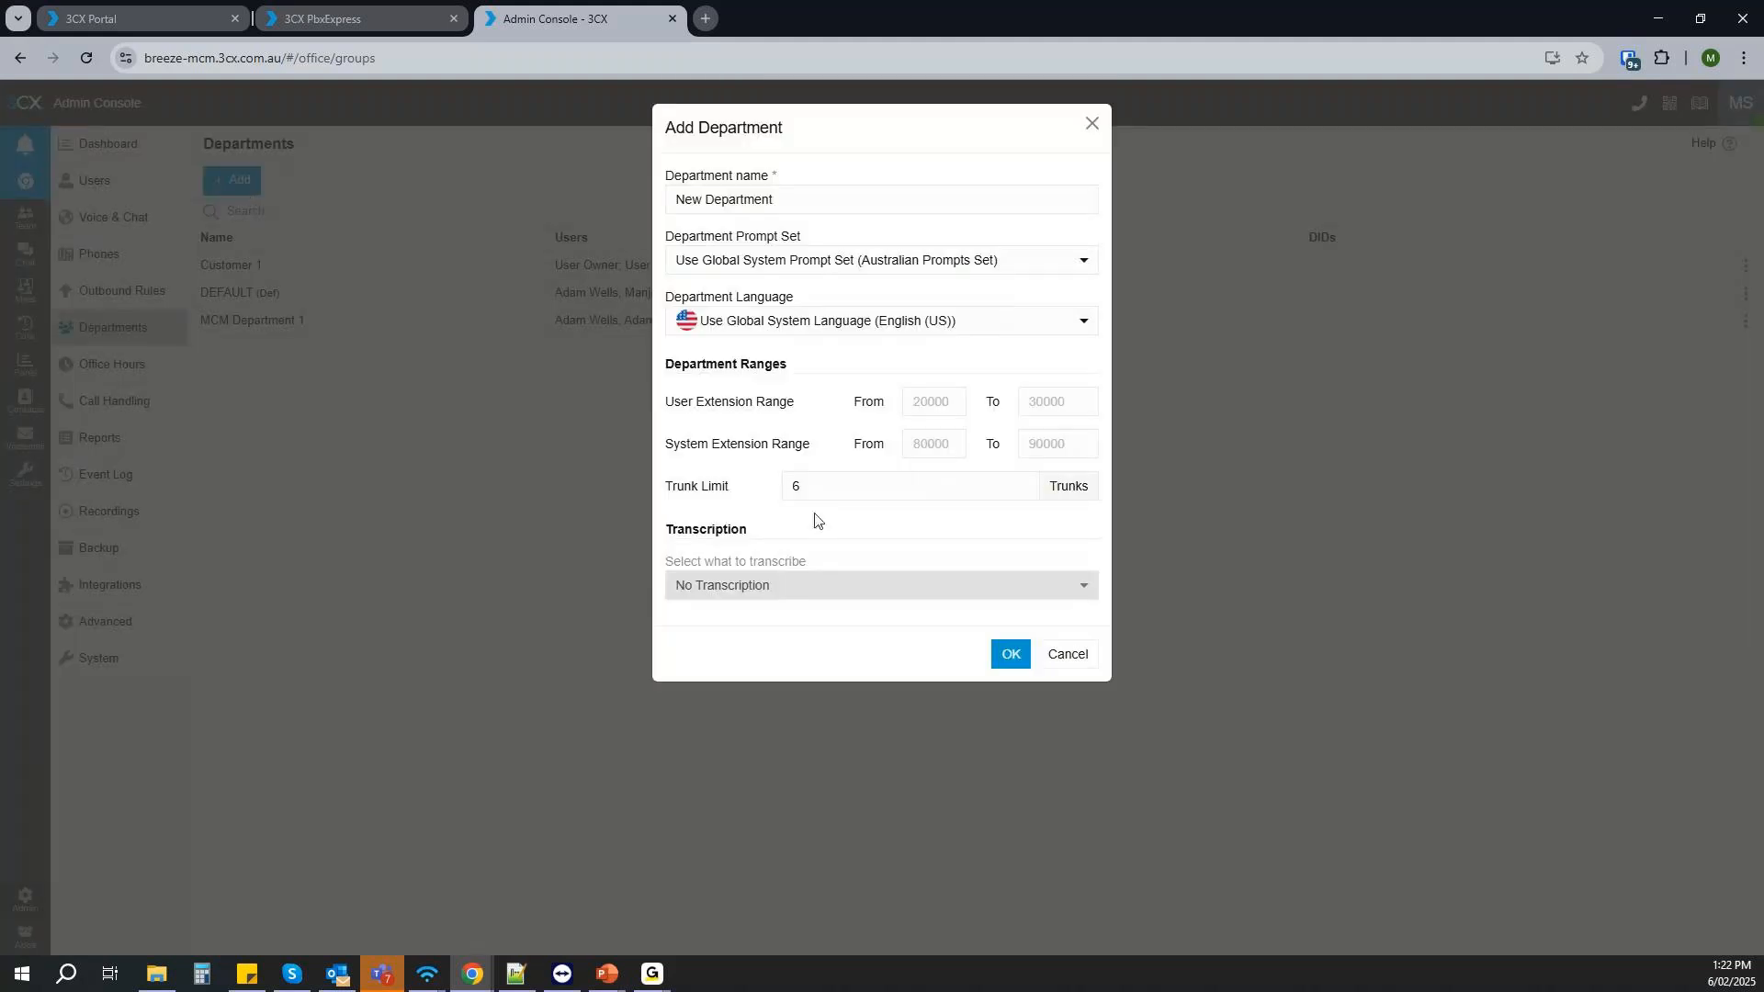
{"action": "left_click_drag", "start_coordinate": [668, 363], "coordinate": [1033, 514]}
{"action": "left_click", "coordinate": [983, 520]}
{"action": "left_click", "coordinate": [923, 401]}
- Name the new department Customer 2, keeping the global prompt set
{"action": "left_click_drag", "start_coordinate": [785, 198], "coordinate": [617, 201]}
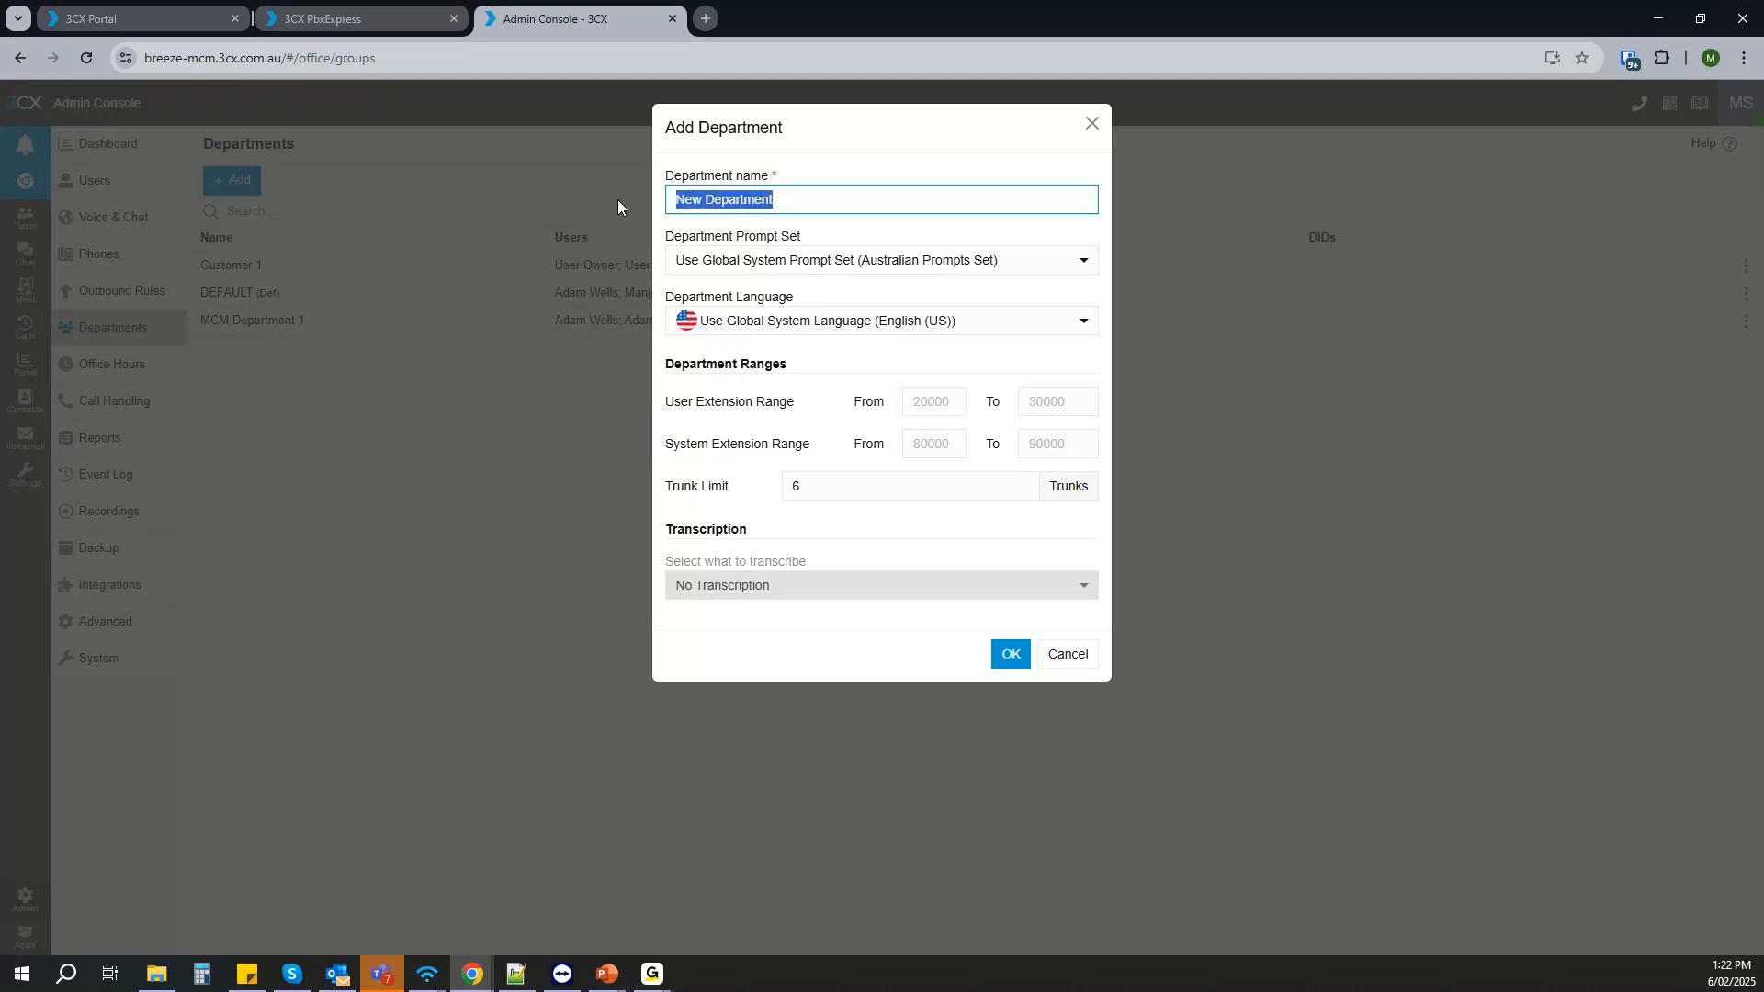
{"action": "type", "text": "Customer"}
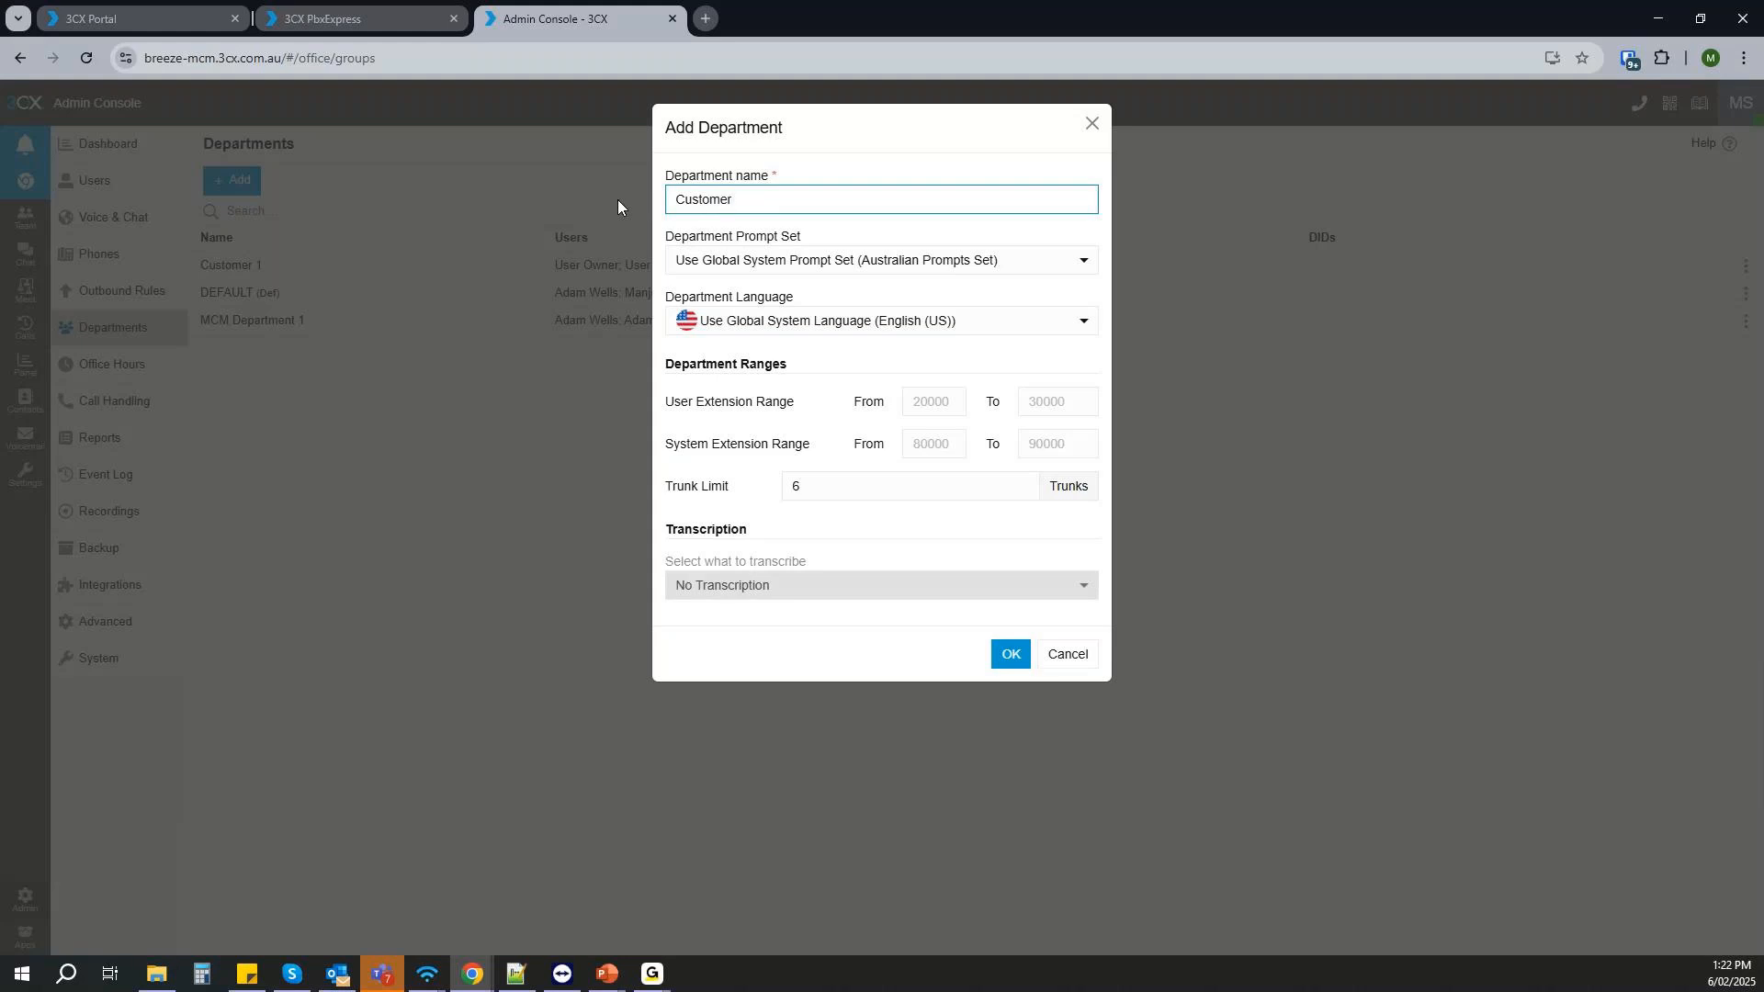
{"action": "type", "text": " 2"}
{"action": "left_click", "coordinate": [864, 267]}
{"action": "left_click", "coordinate": [726, 527]}
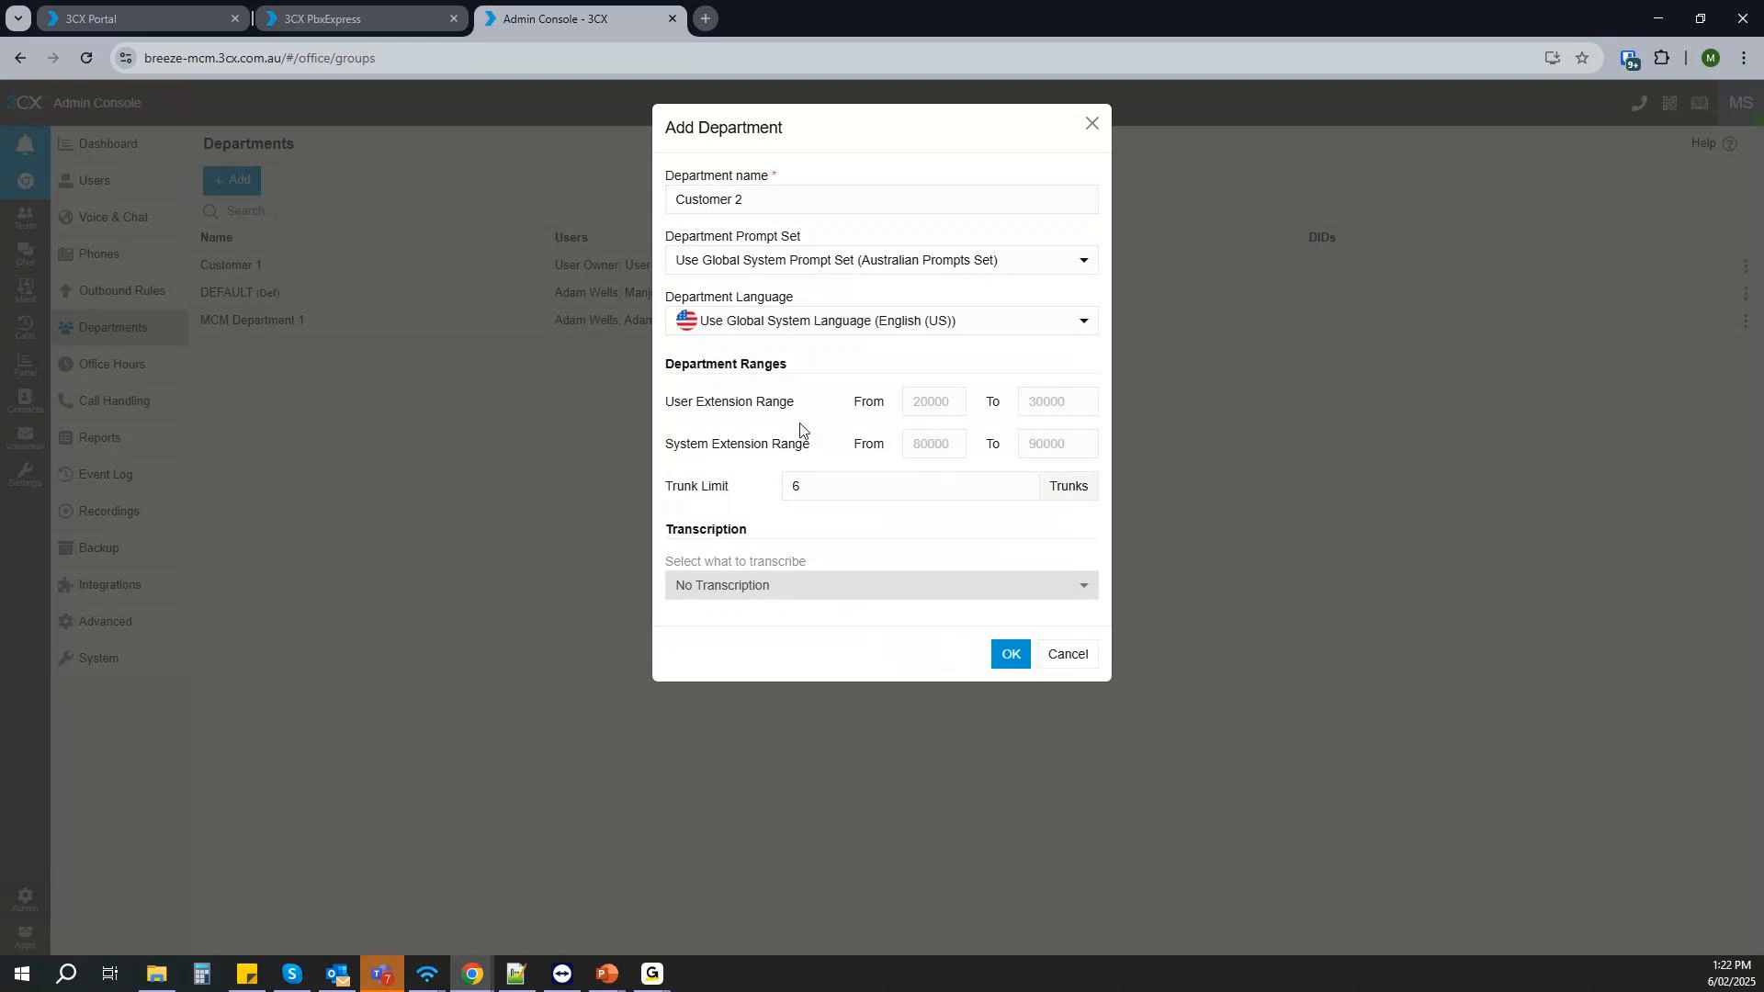
- Set the new department's user extension range from 30010 to 30019
{"action": "left_click", "coordinate": [932, 402]}
{"action": "type", "text": "30010"}
{"action": "left_click", "coordinate": [1042, 400]}
{"action": "type", "text": "30019"}
- Set the department's system extension range from 30020 to 30029
{"action": "left_click", "coordinate": [939, 442]}
{"action": "type", "text": "300"}
{"action": "type", "text": "11"}
{"action": "left_click", "coordinate": [1057, 441]}
{"action": "type", "text": "30015"}
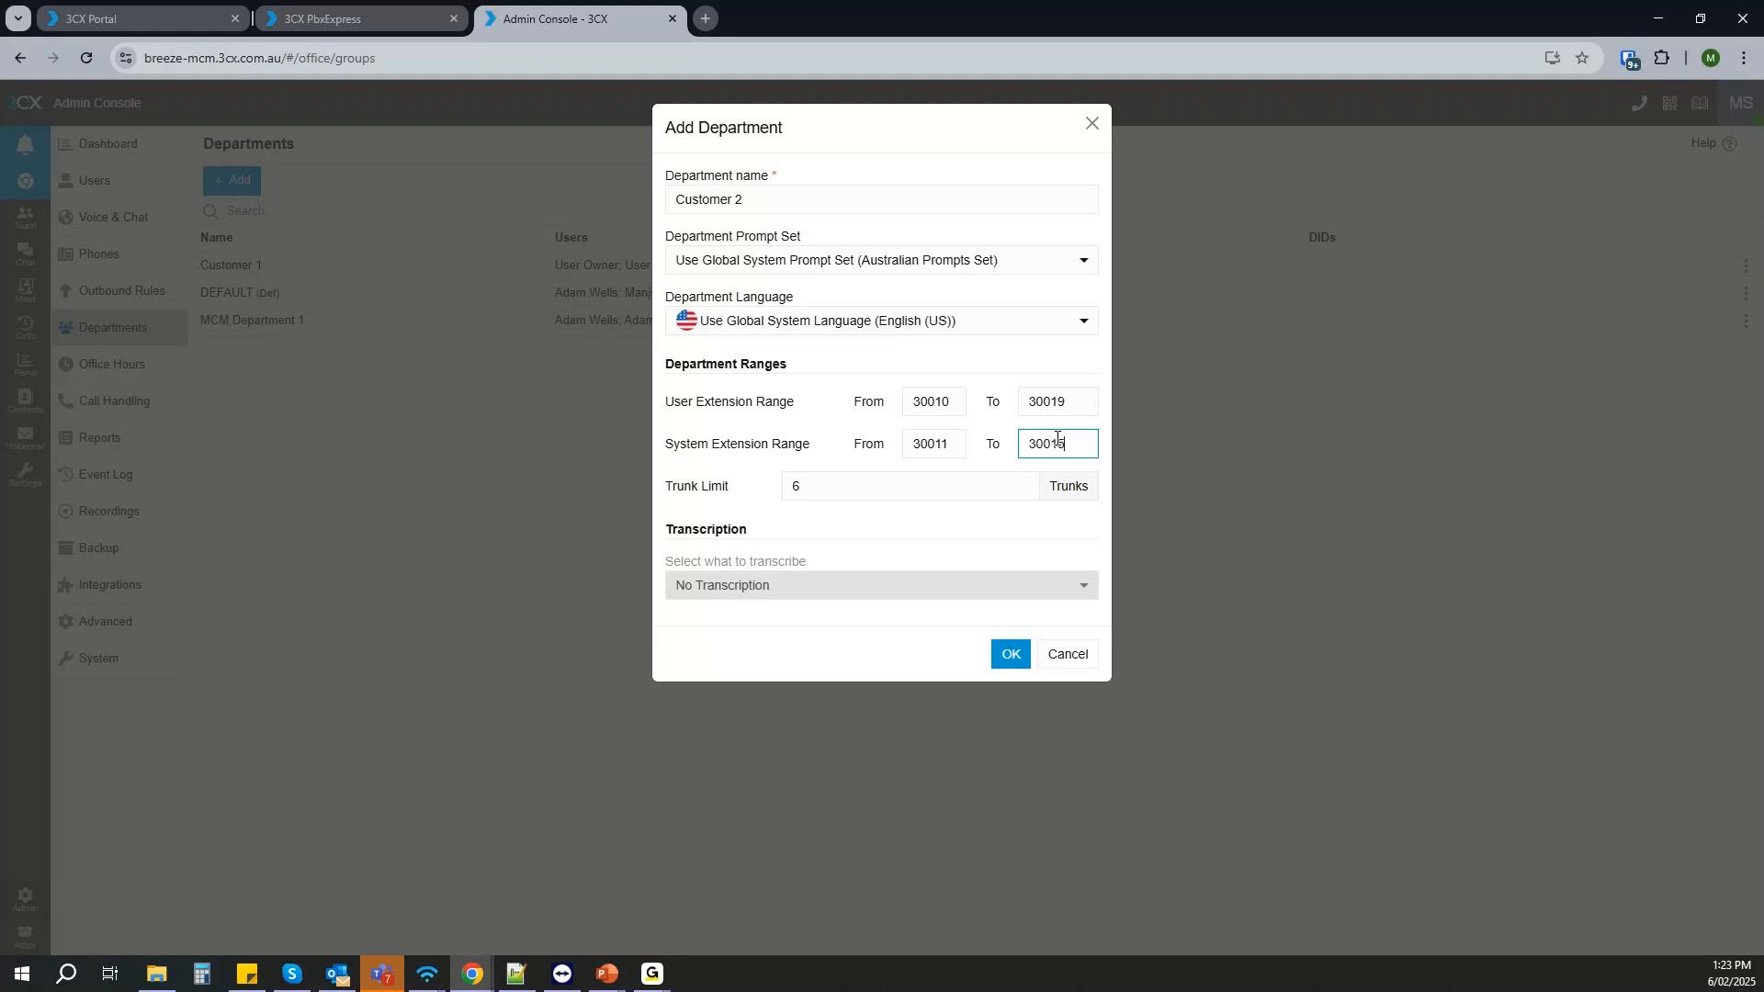
{"action": "left_click", "coordinate": [953, 447]}
{"action": "key", "text": "BackSpace"}
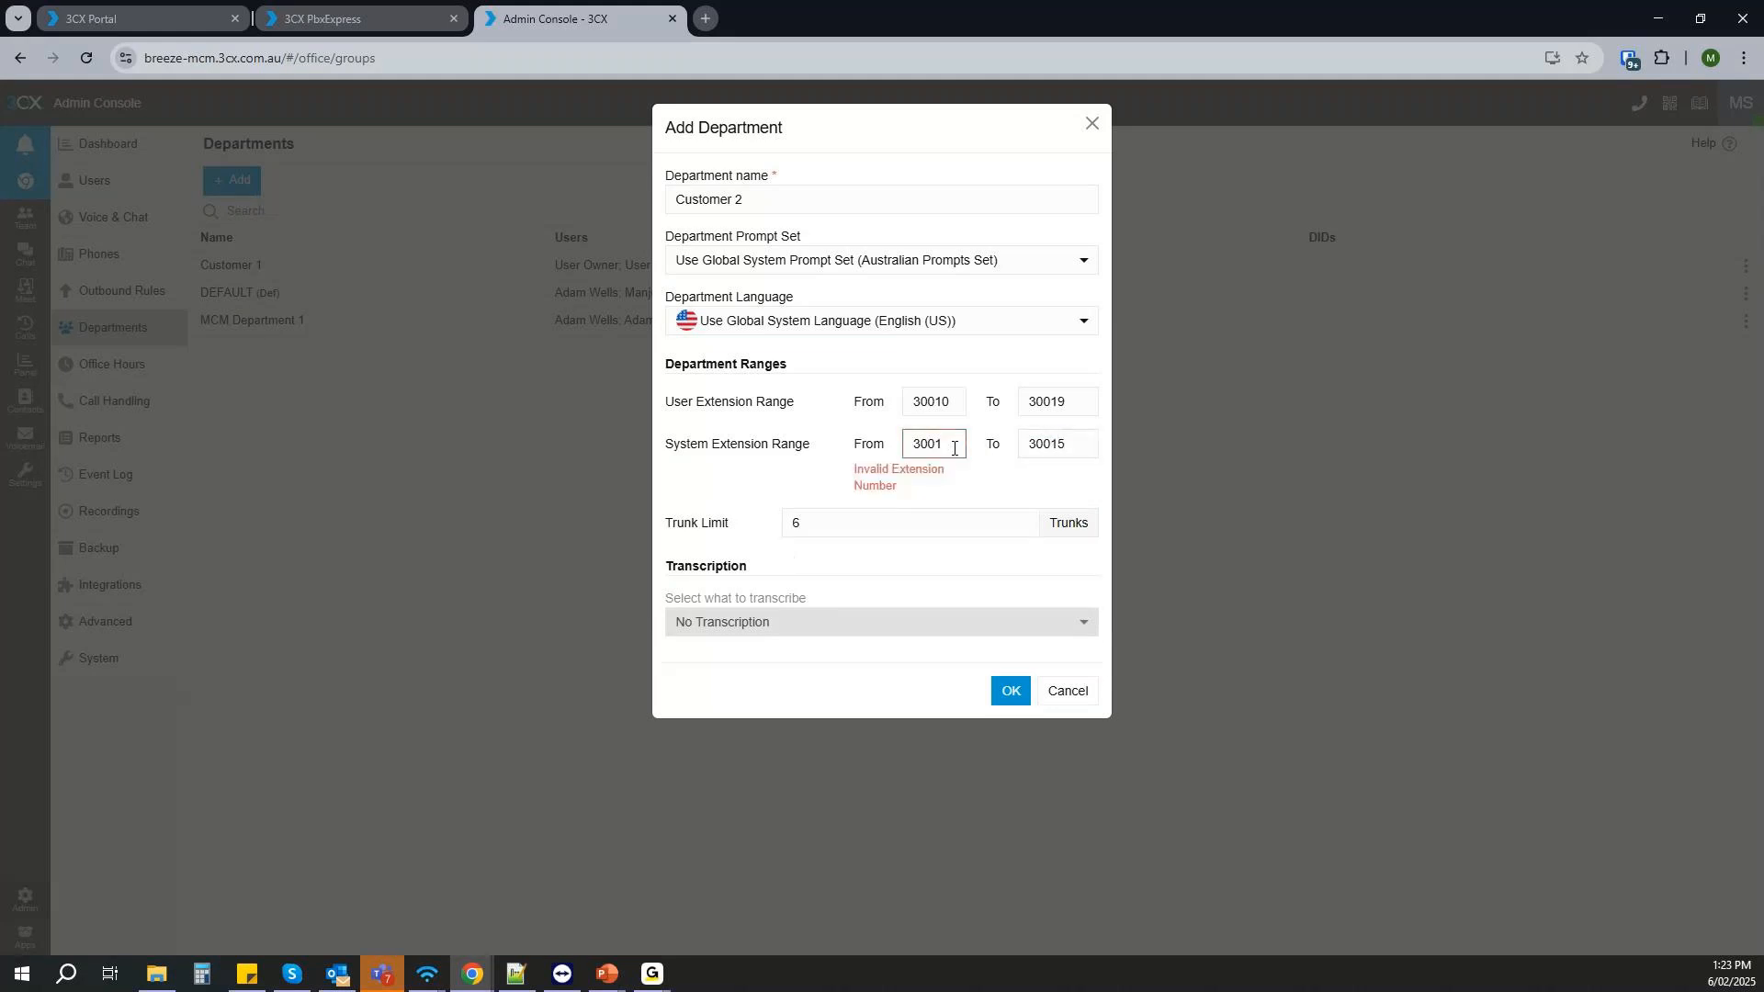
{"action": "type", "text": "20"}
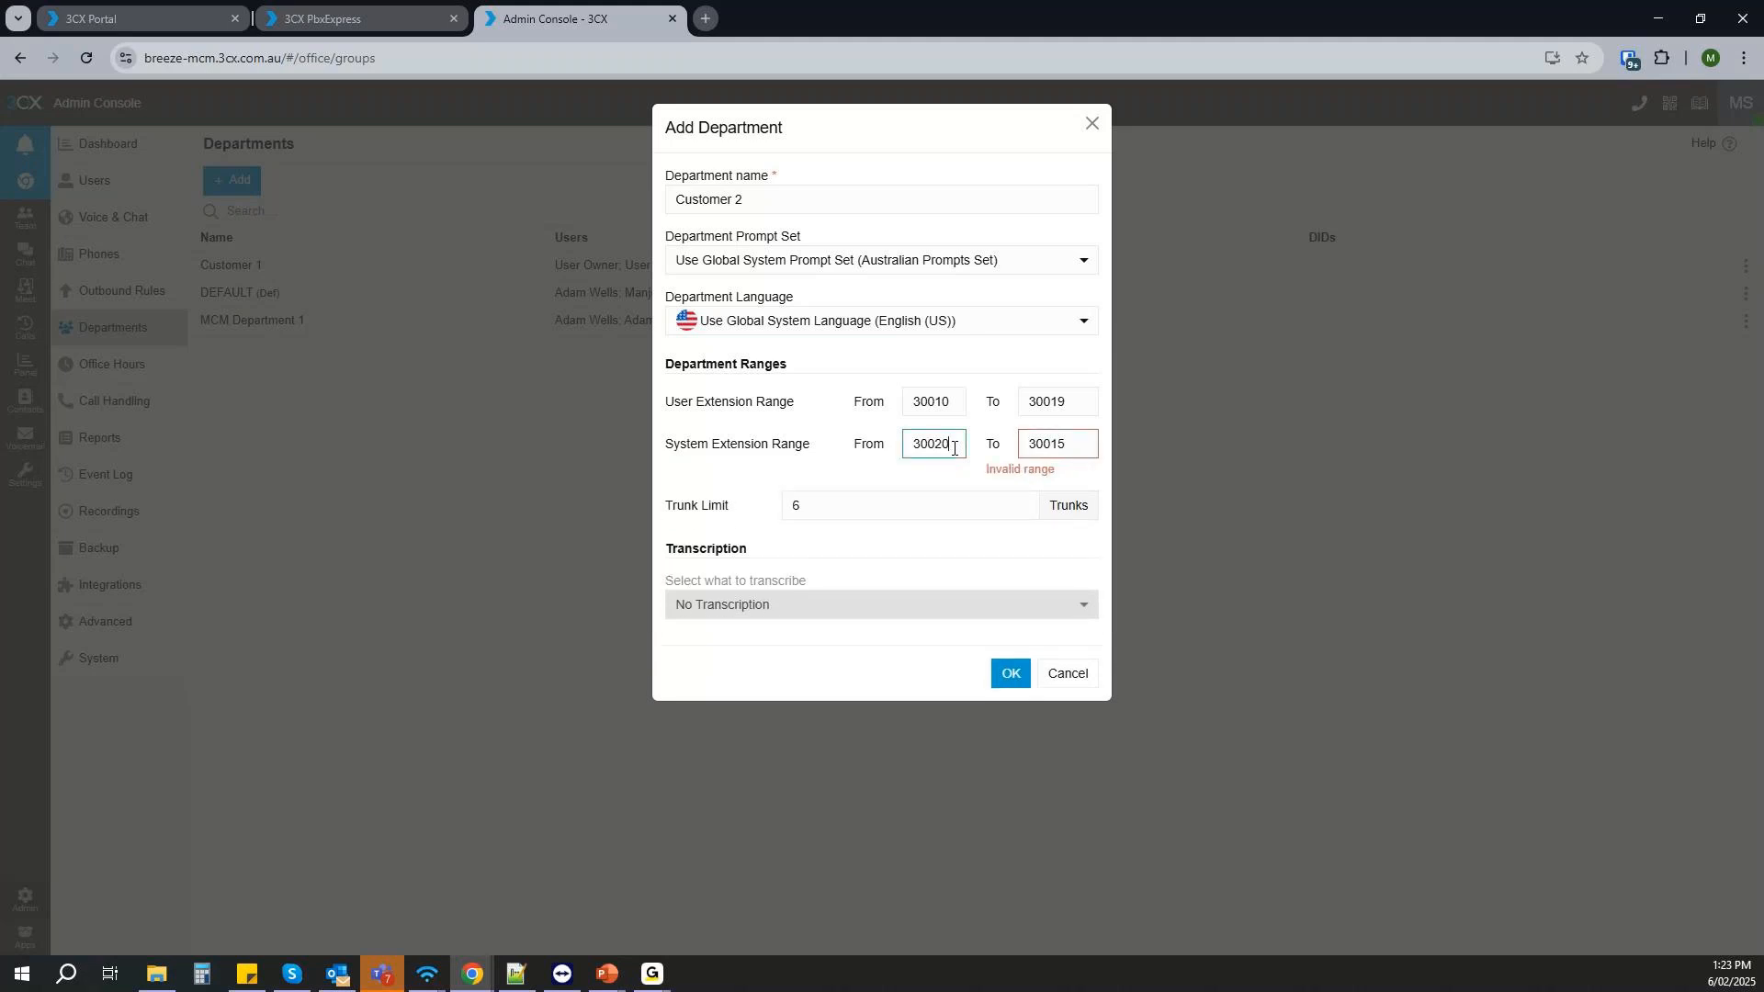
{"action": "left_click", "coordinate": [1086, 445]}
{"action": "type", "text": "29"}
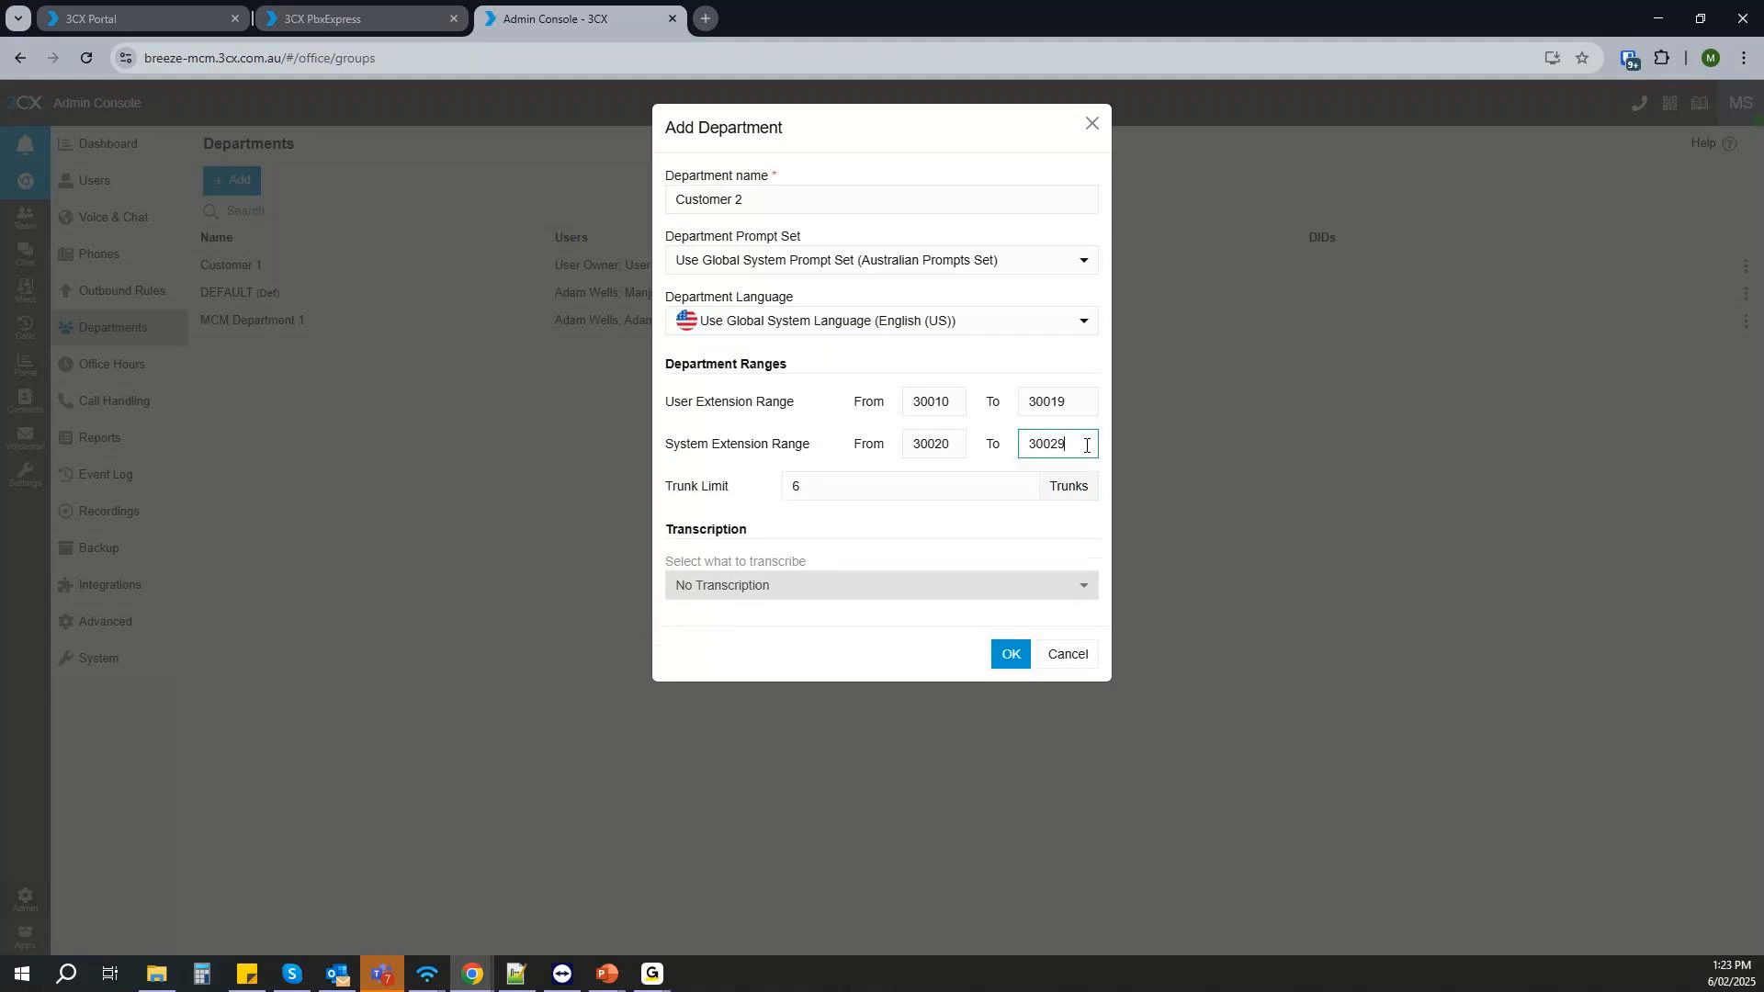
- Limit the department to 2 trunks and create it
{"action": "double_click", "coordinate": [794, 487]}
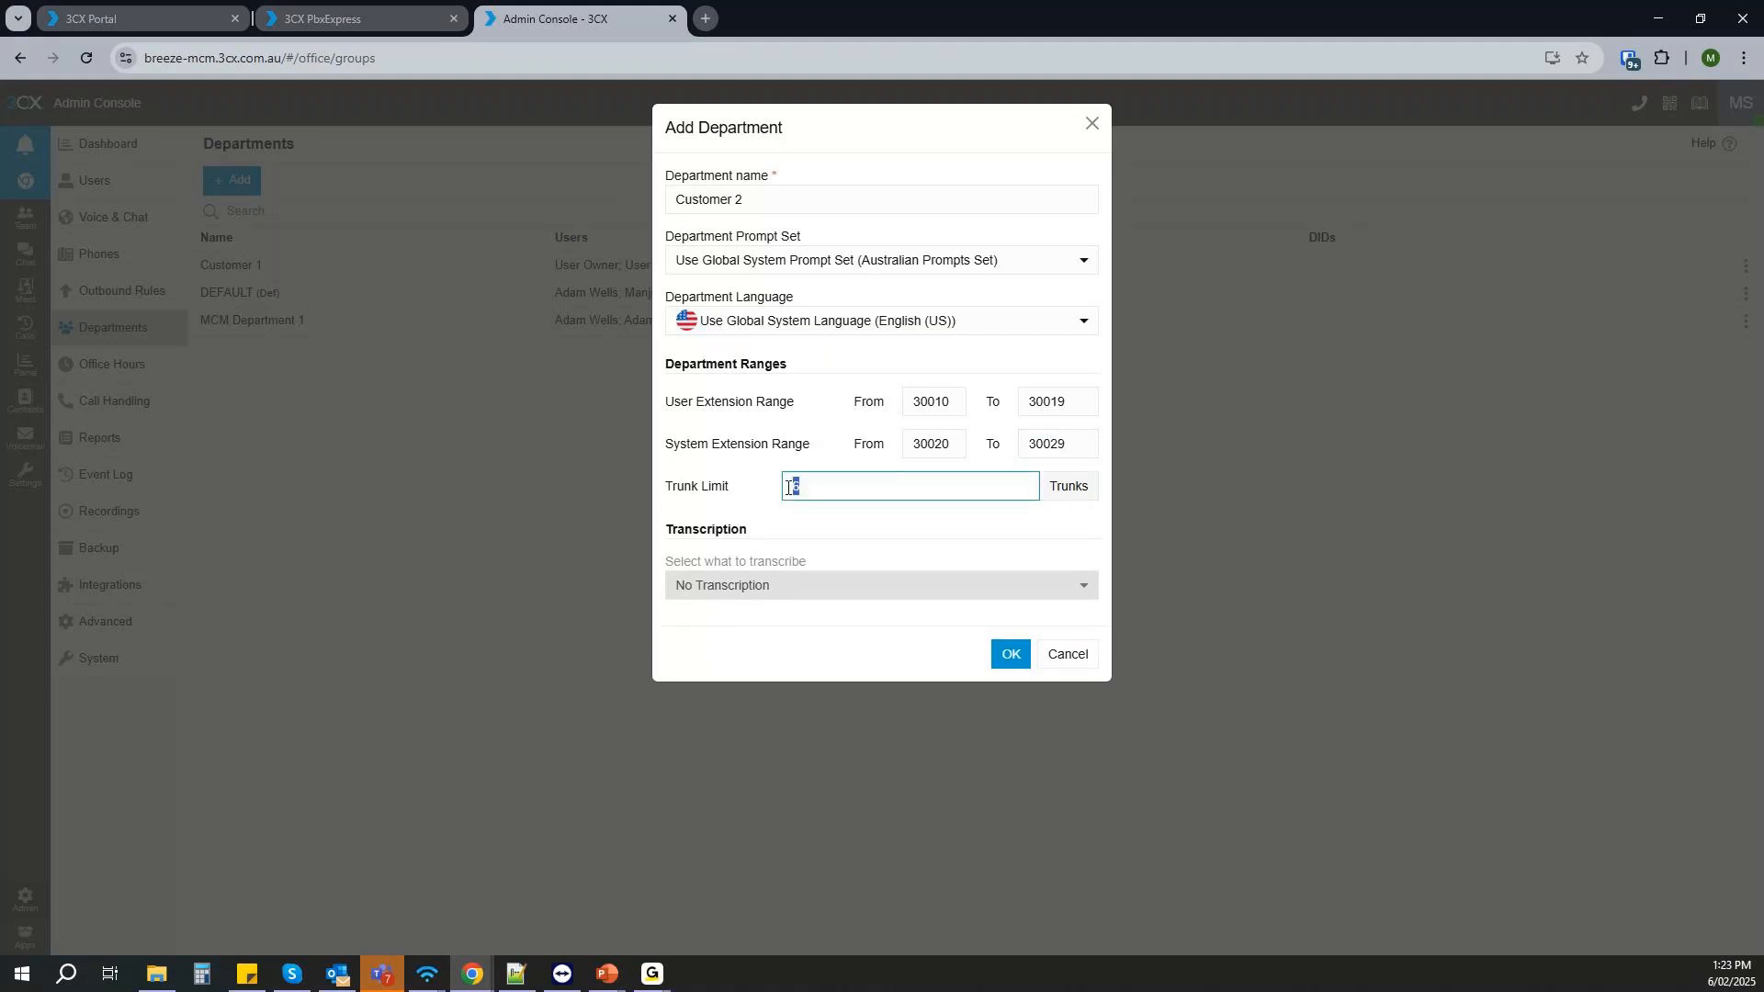
{"action": "type", "text": "2"}
{"action": "left_click", "coordinate": [1010, 654]}
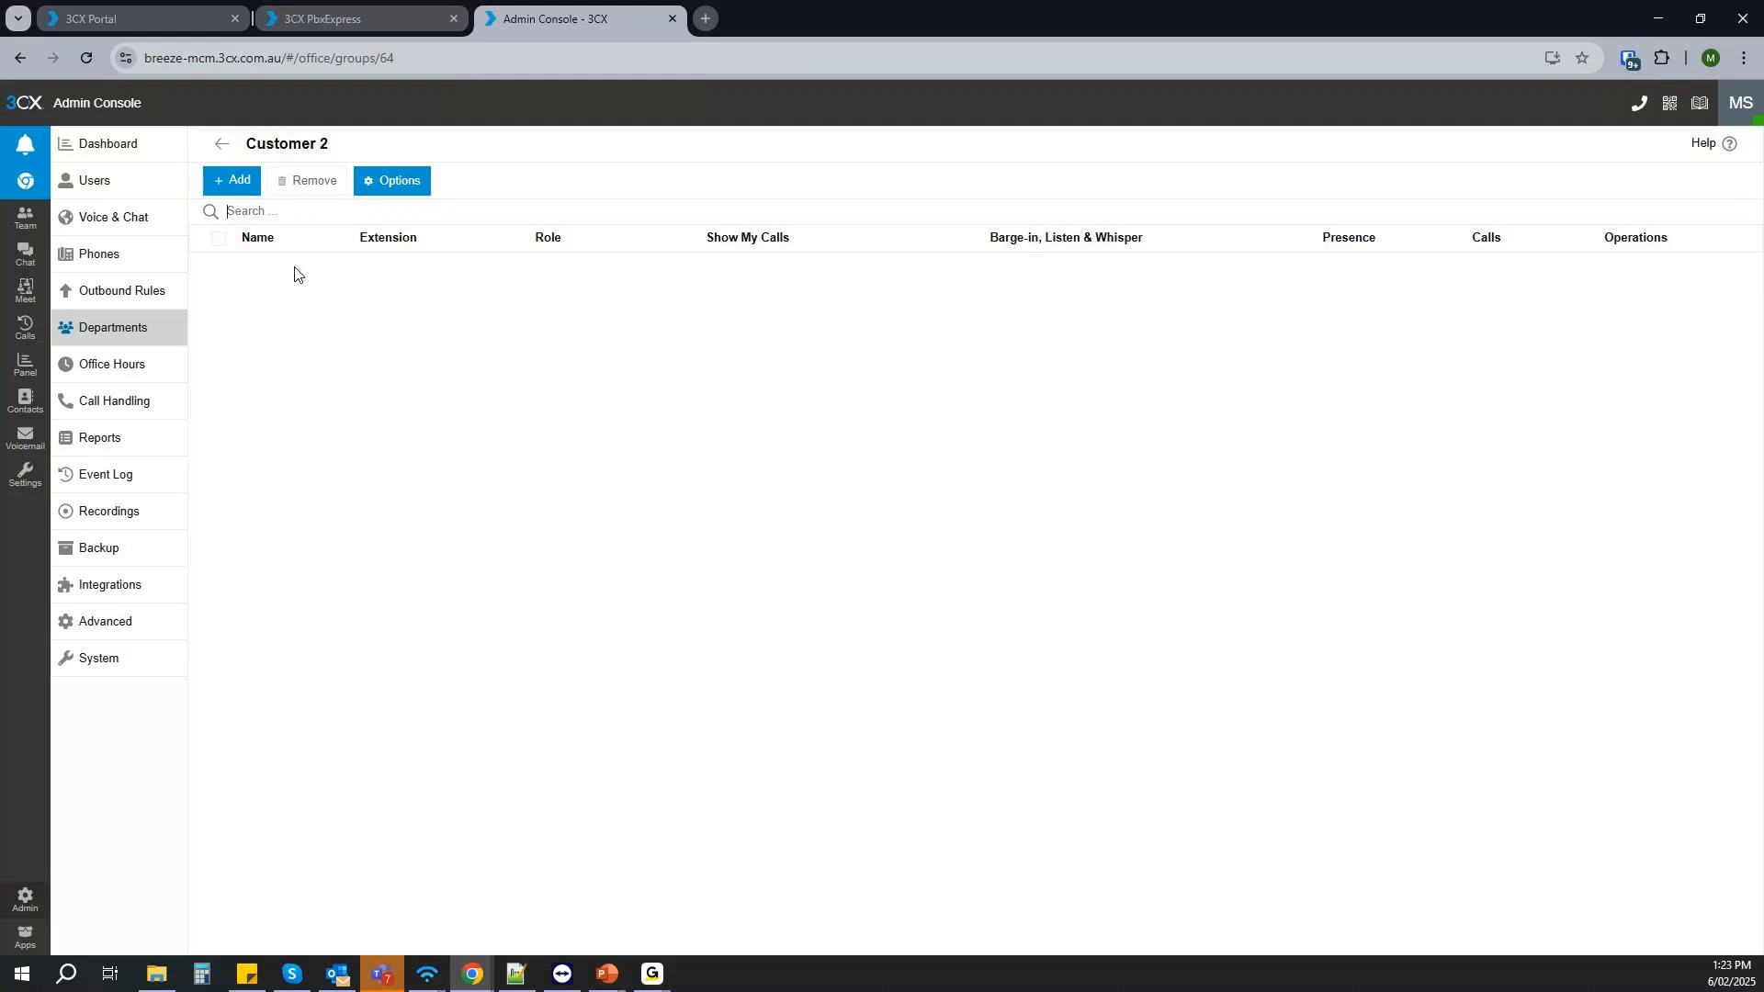
- Reopen Customer 2 from the department list, review its extension ranges and trunk limit in the options, and return to the list
{"action": "left_click", "coordinate": [221, 143]}
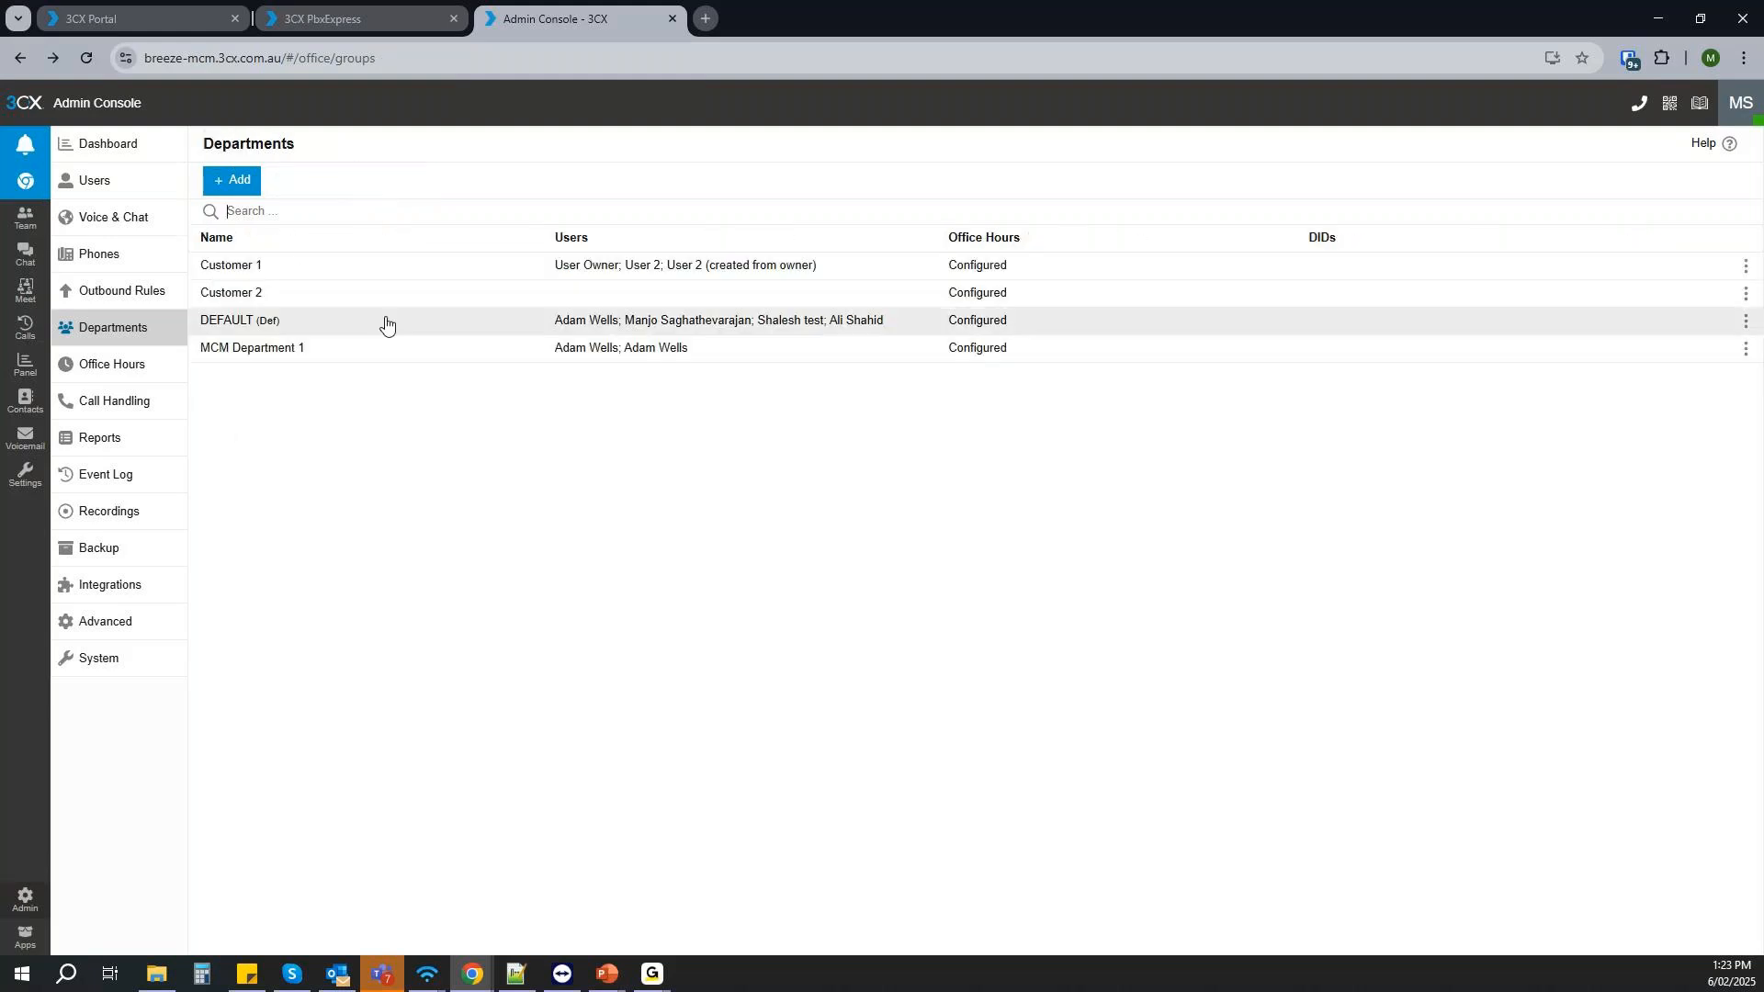
{"action": "left_click", "coordinate": [1745, 293]}
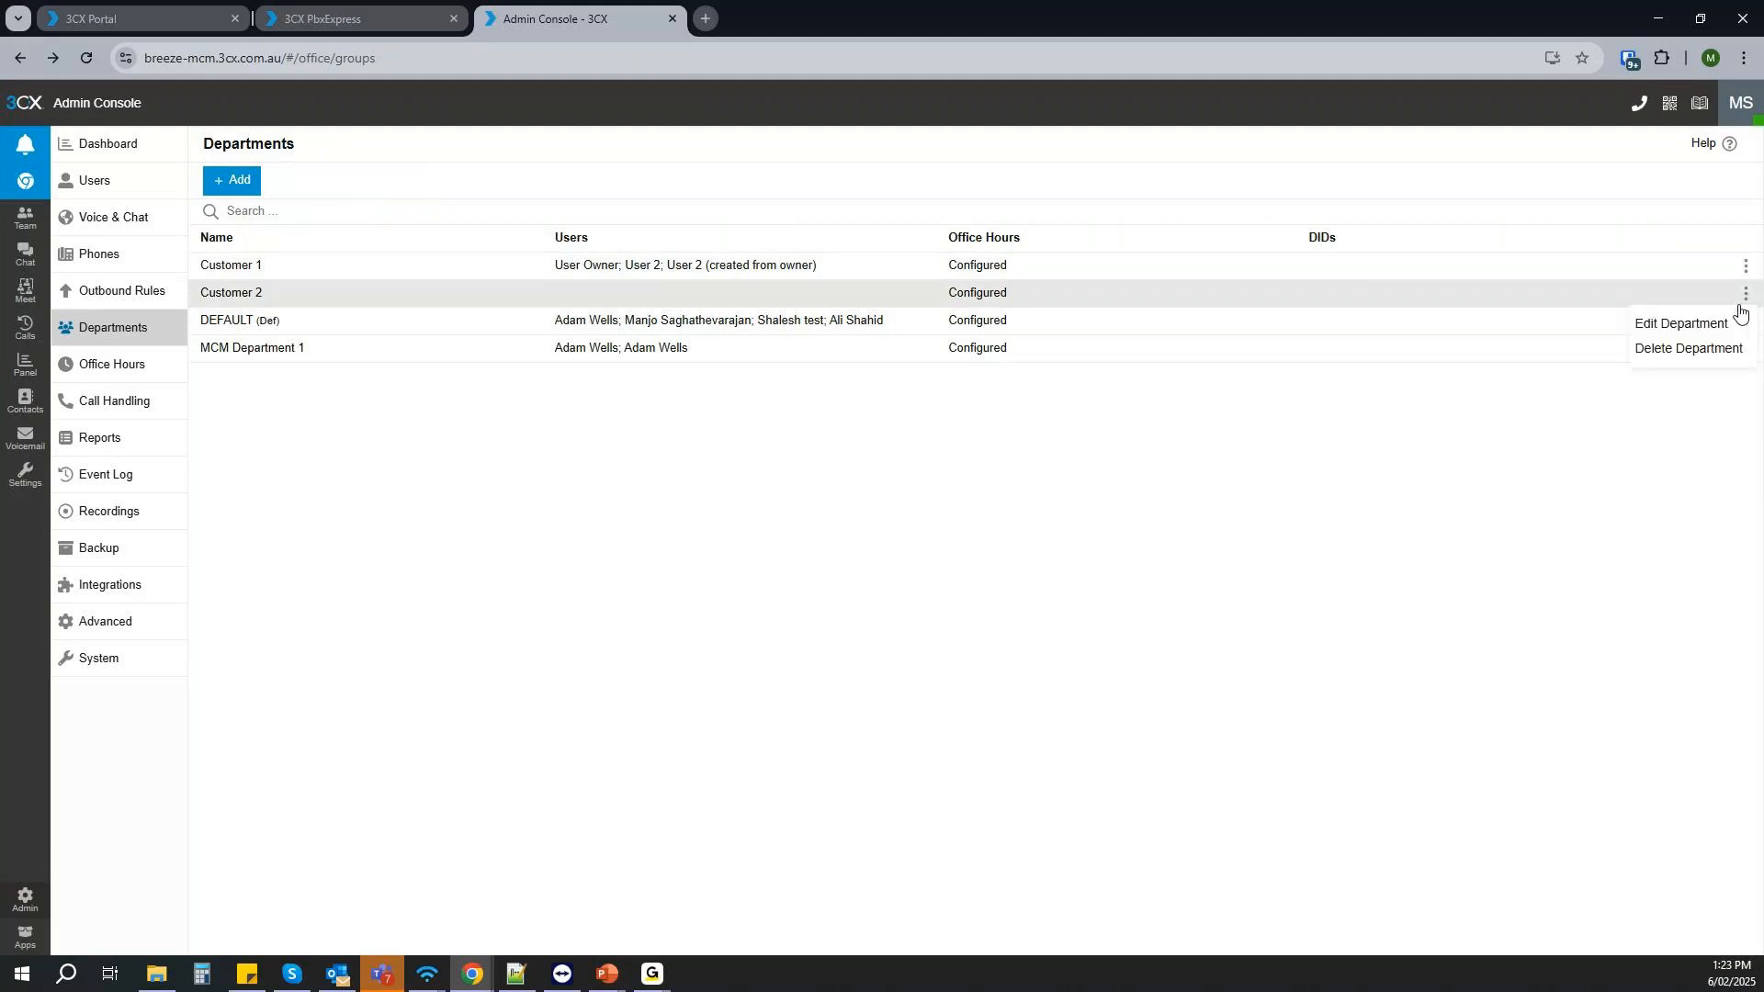
{"action": "left_click", "coordinate": [1682, 327]}
{"action": "left_click", "coordinate": [391, 183]}
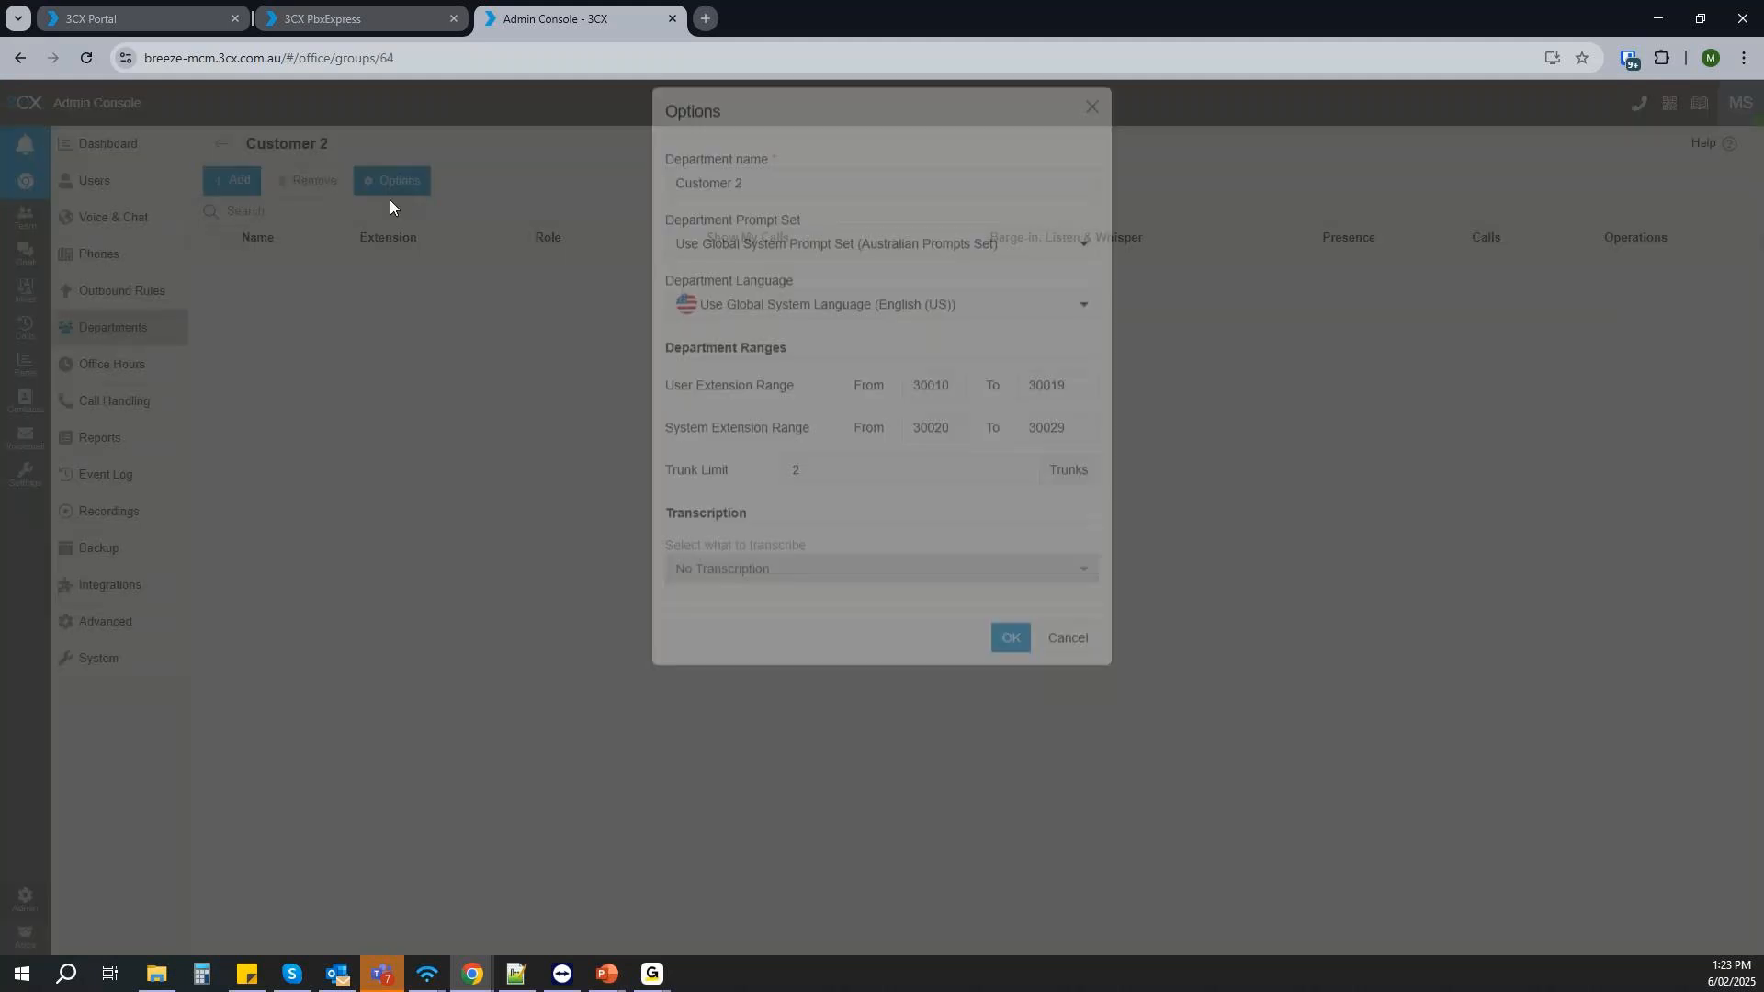
{"action": "left_click", "coordinate": [1073, 402]}
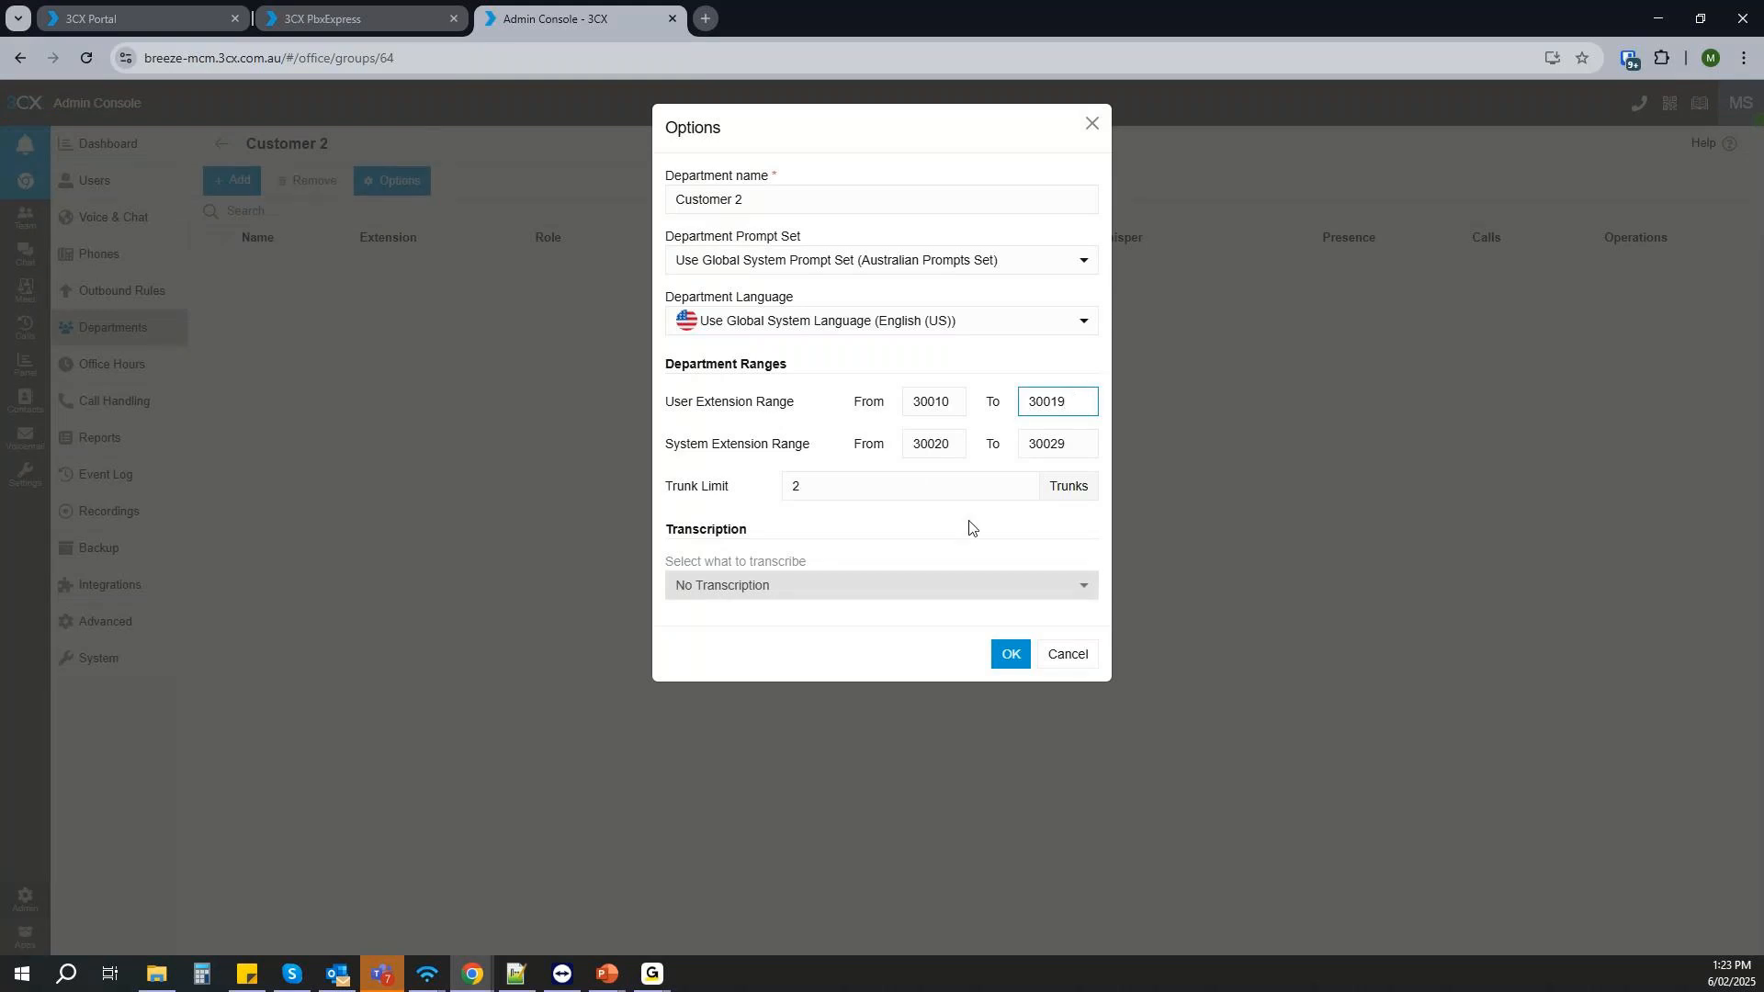
{"action": "left_click", "coordinate": [1092, 124]}
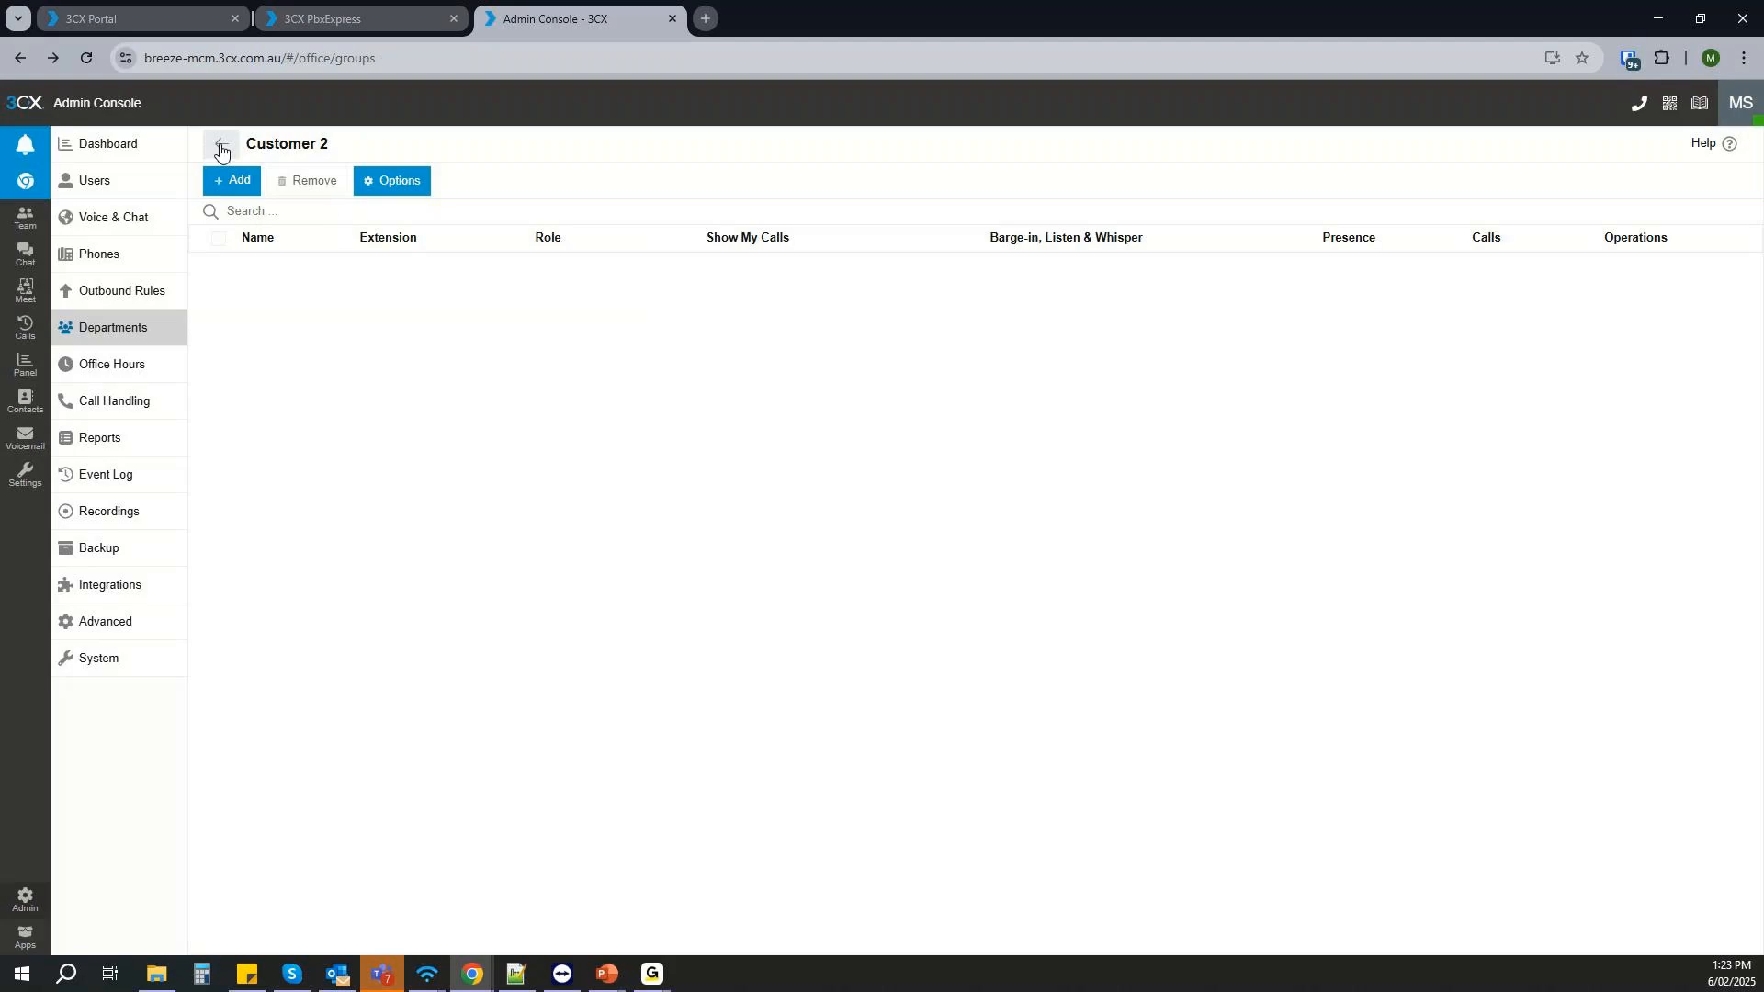
{"action": "left_click", "coordinate": [220, 144]}
{"action": "left_click", "coordinate": [260, 301]}
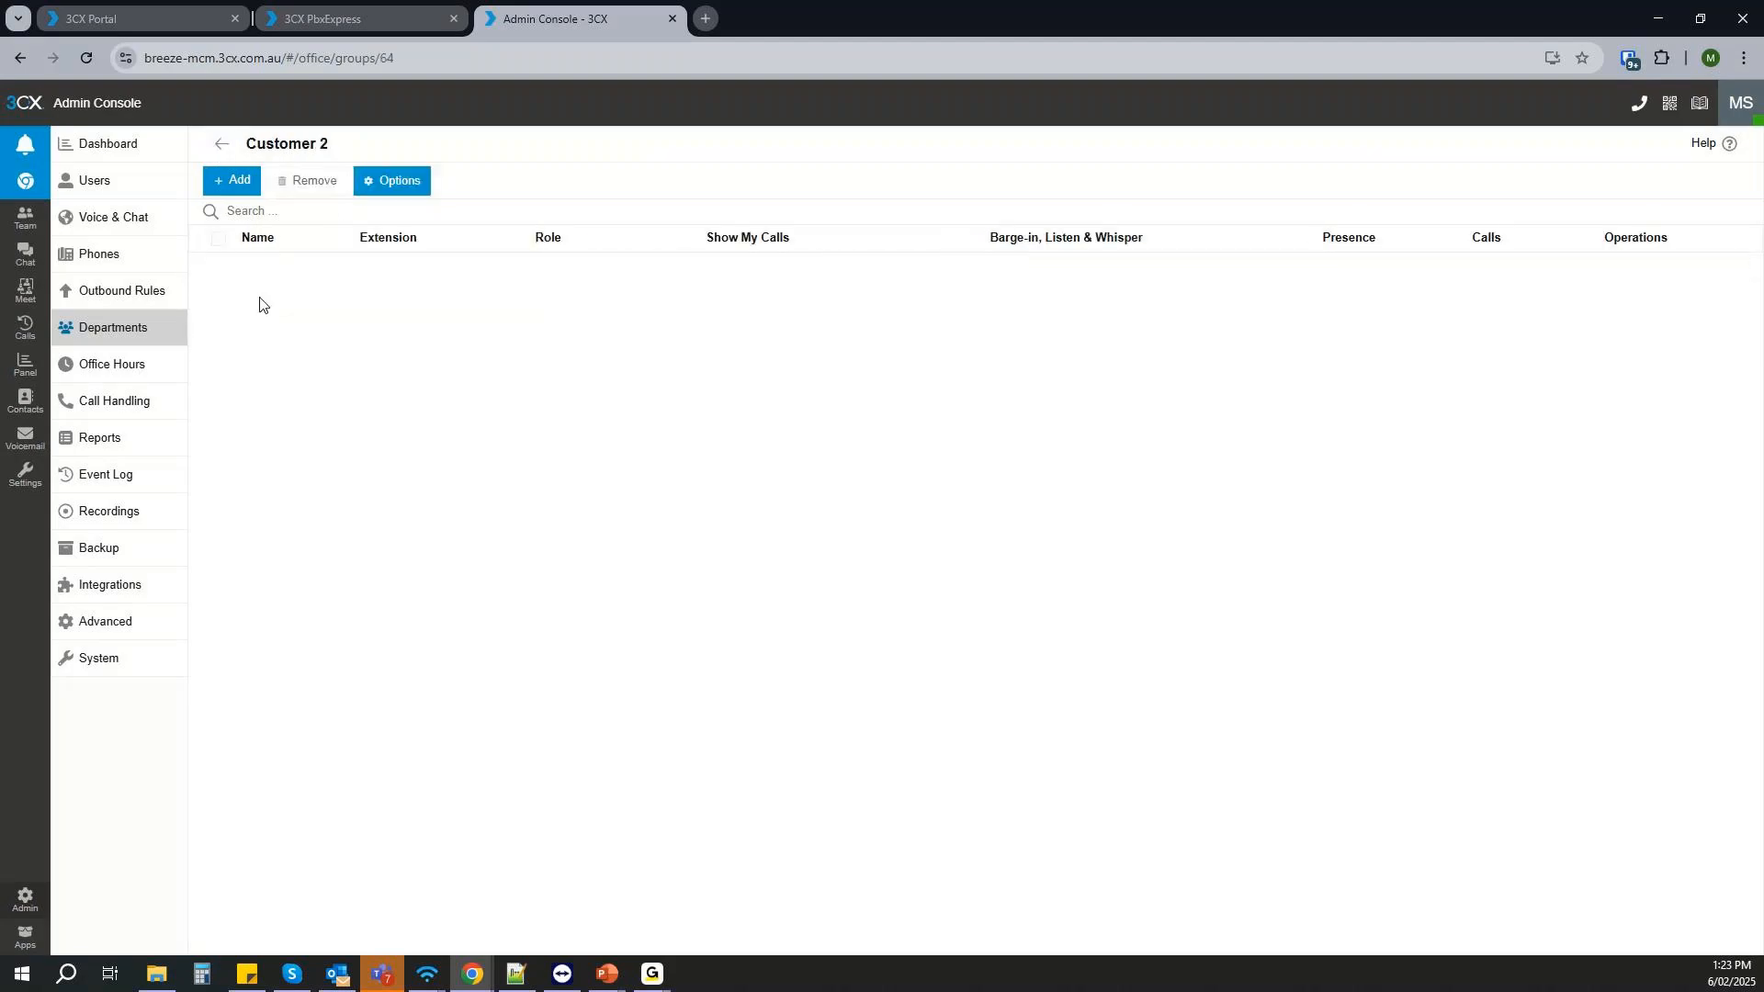
{"action": "left_click", "coordinate": [230, 188]}
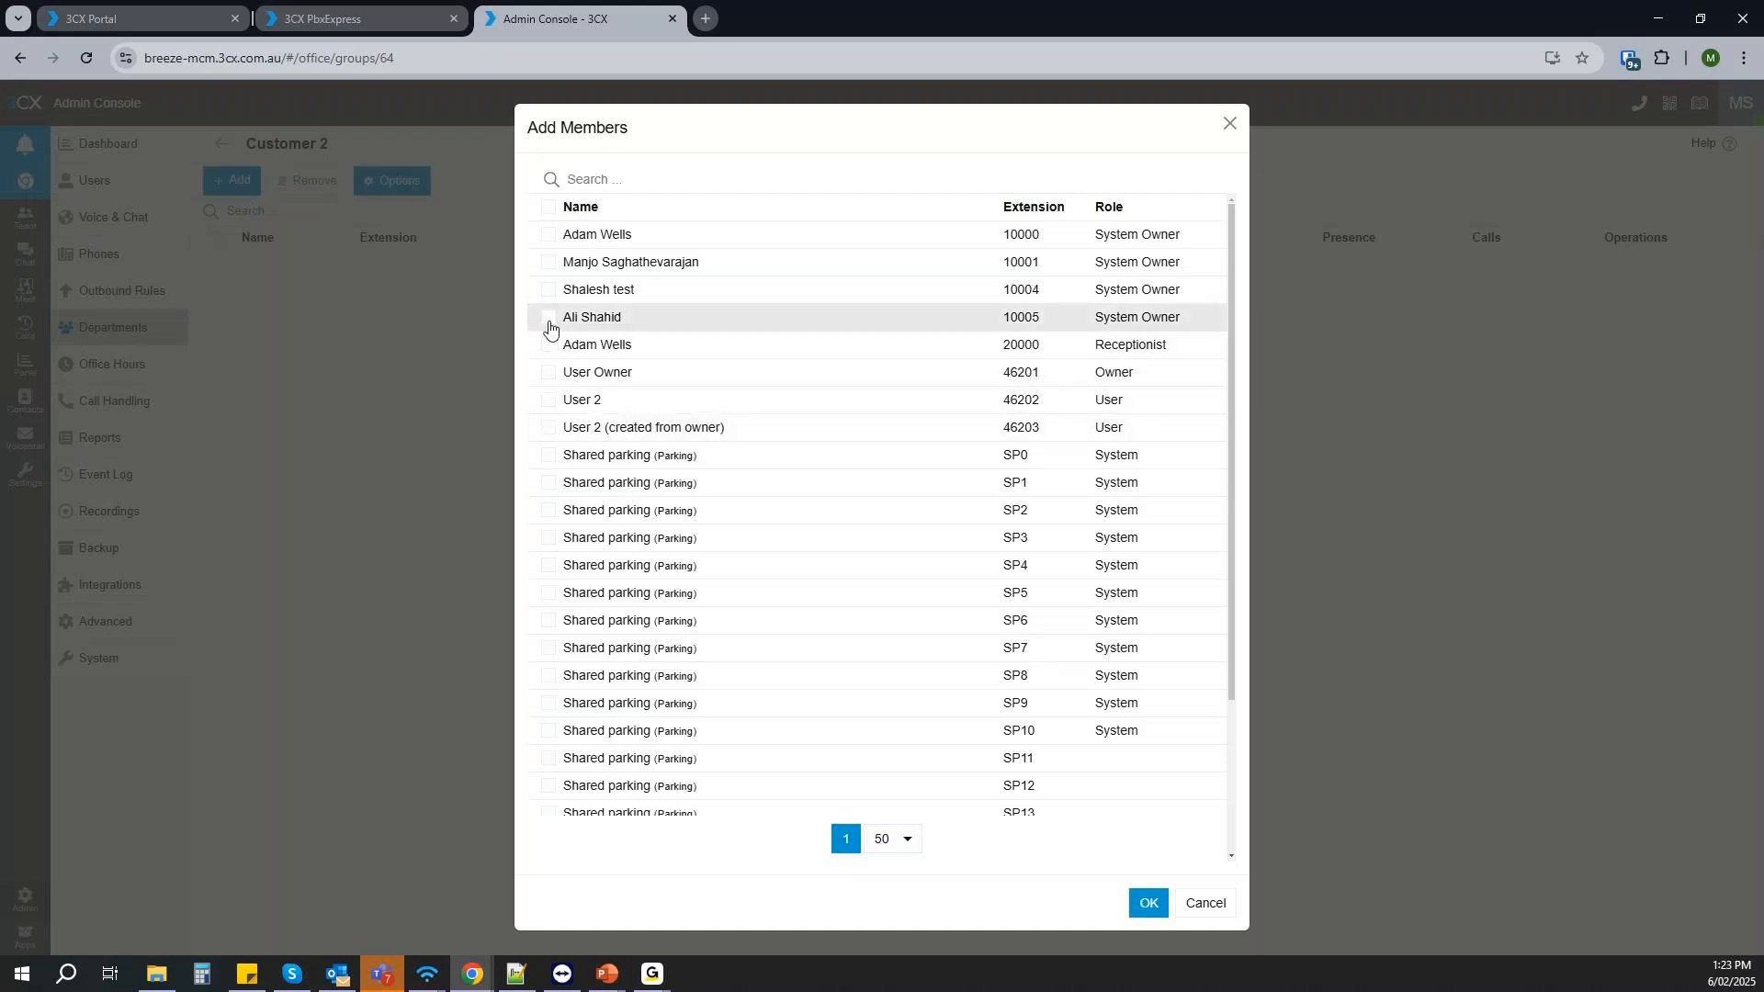
{"action": "left_click", "coordinate": [548, 290]}
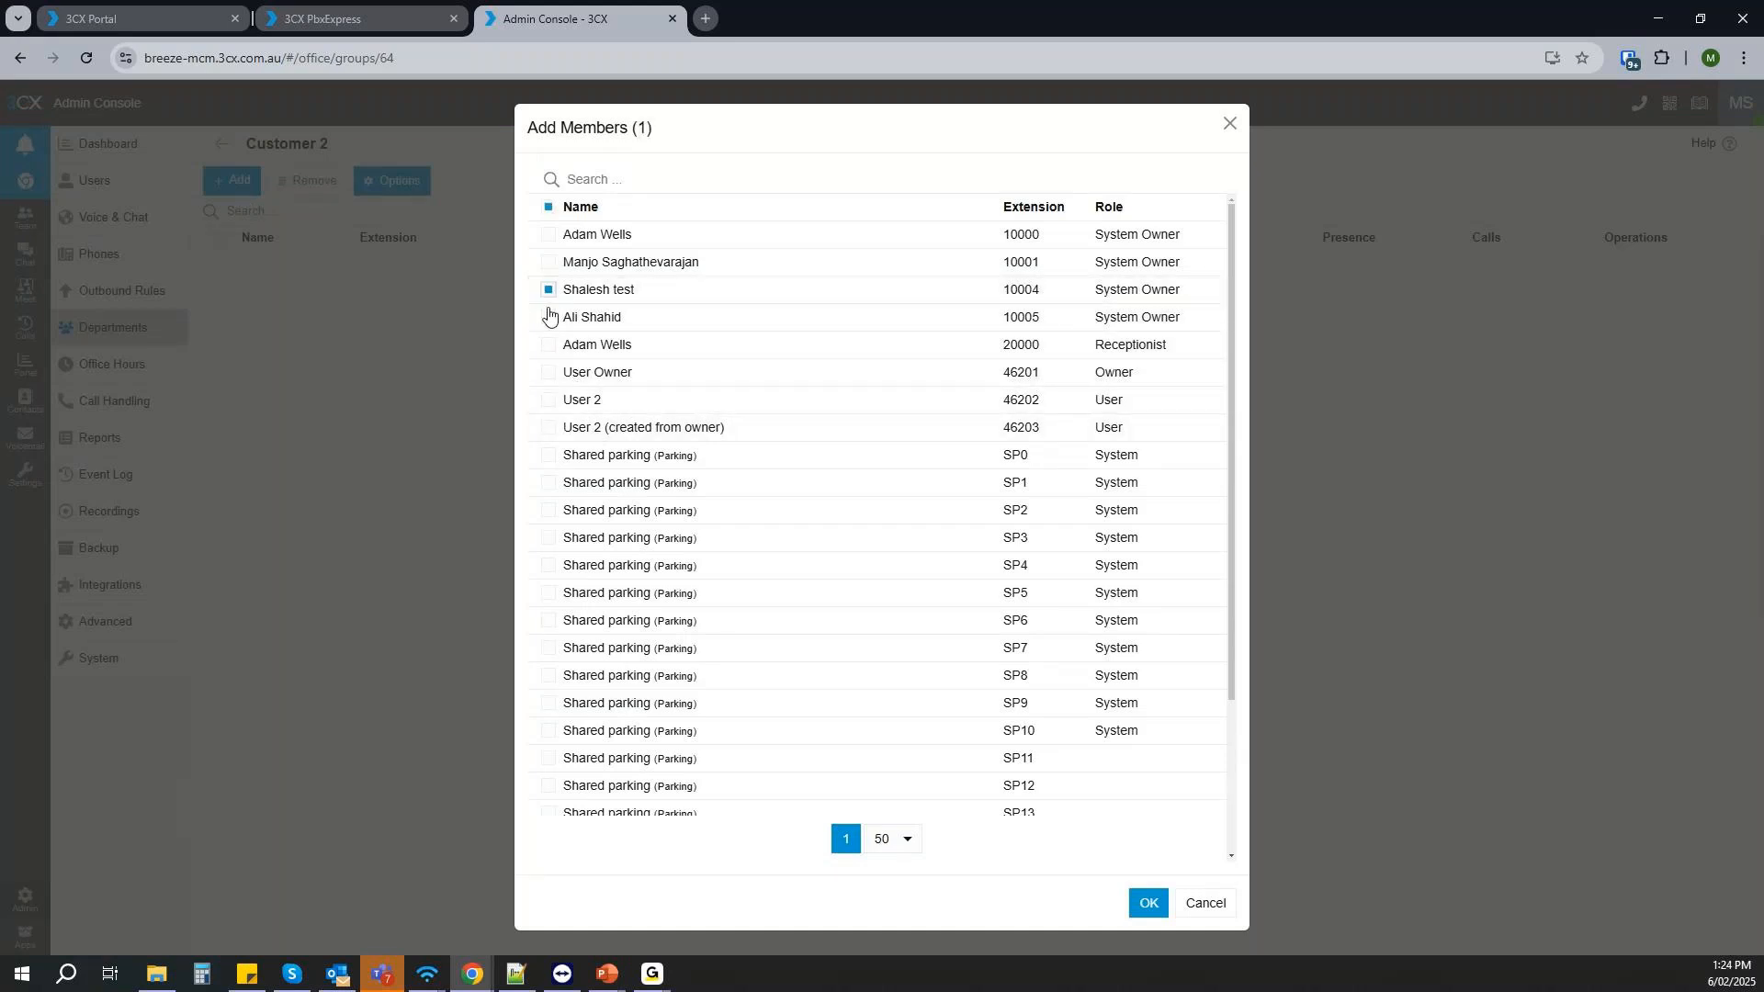
{"action": "left_click", "coordinate": [548, 318]}
{"action": "left_click", "coordinate": [548, 291]}
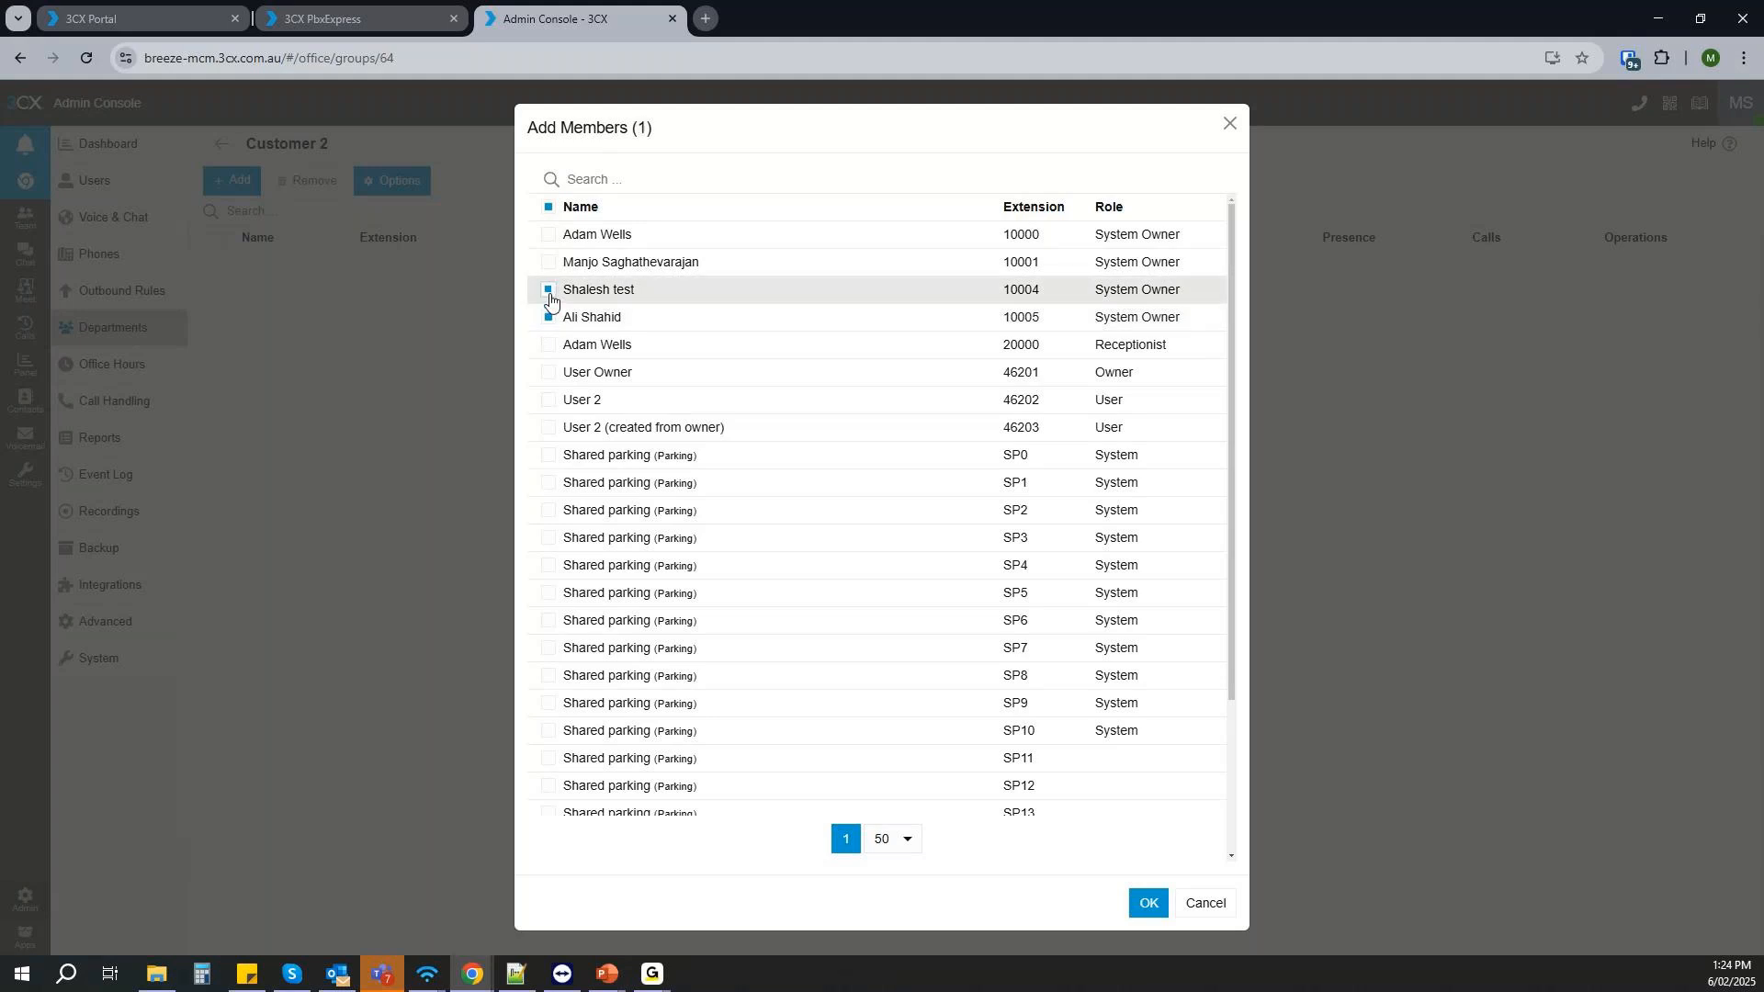
{"action": "left_click", "coordinate": [549, 318]}
{"action": "left_click", "coordinate": [548, 291]}
{"action": "left_click", "coordinate": [549, 290]}
{"action": "left_click", "coordinate": [1229, 130]}
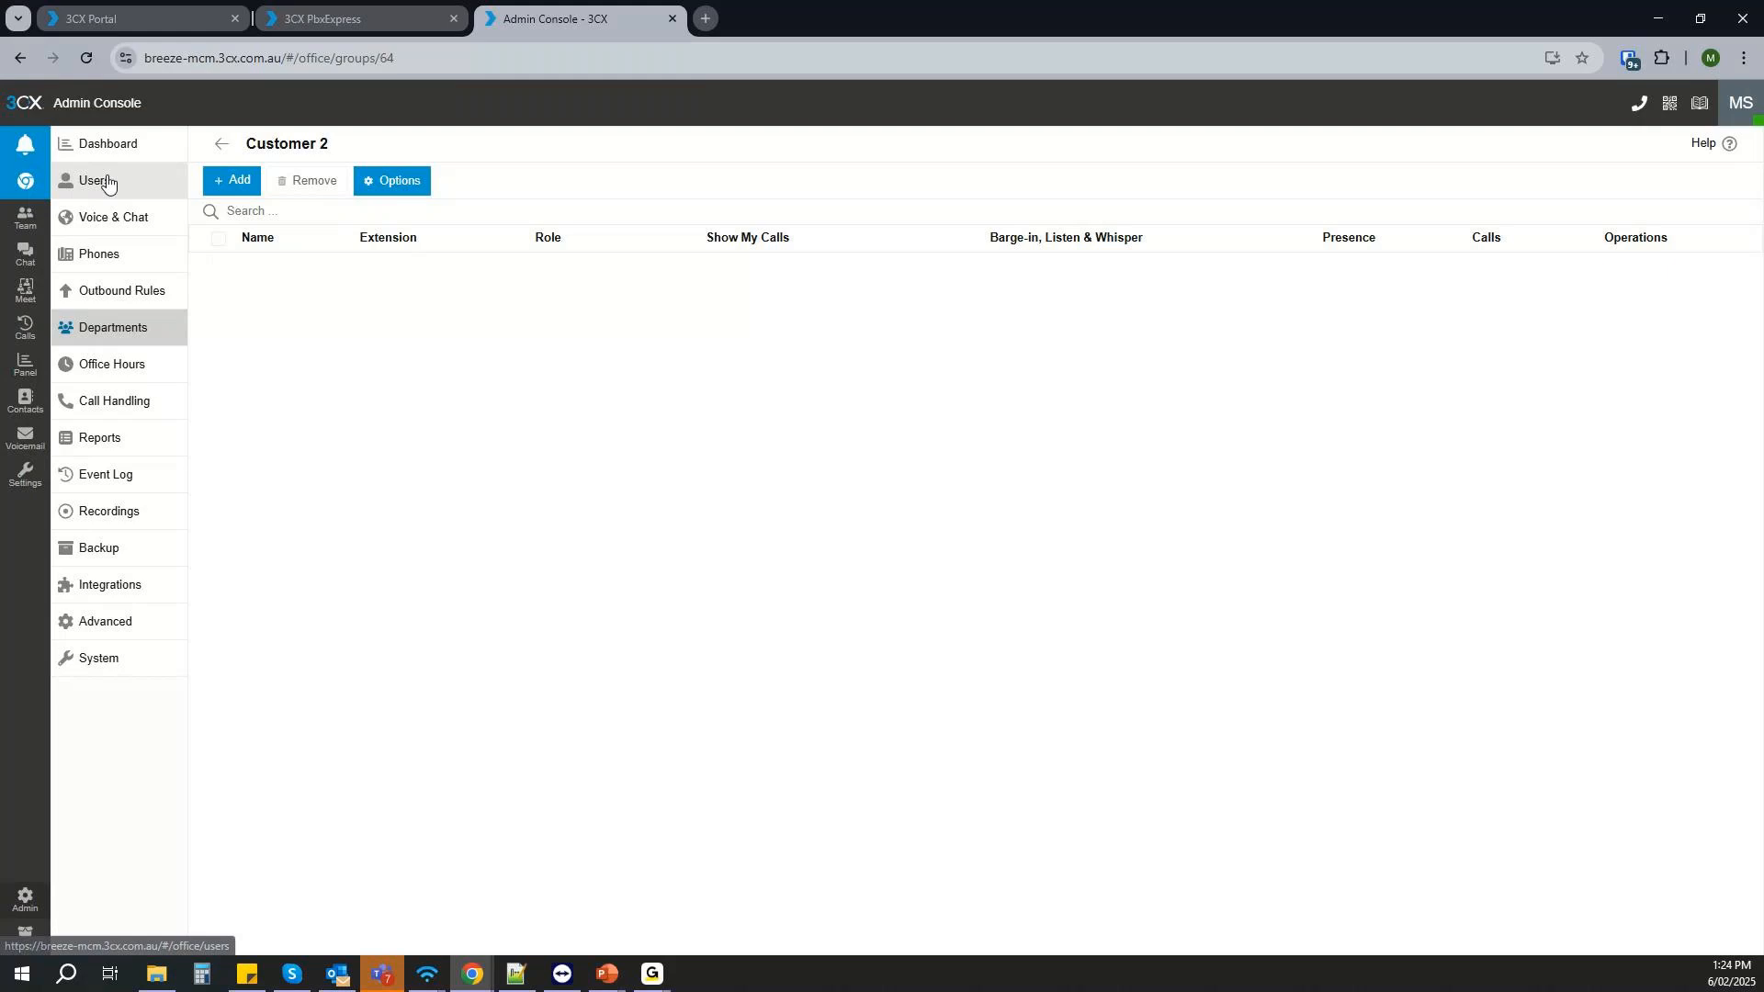
- Start adding a new user and set the extension to 30010
{"action": "left_click", "coordinate": [101, 181]}
{"action": "left_click", "coordinate": [229, 175]}
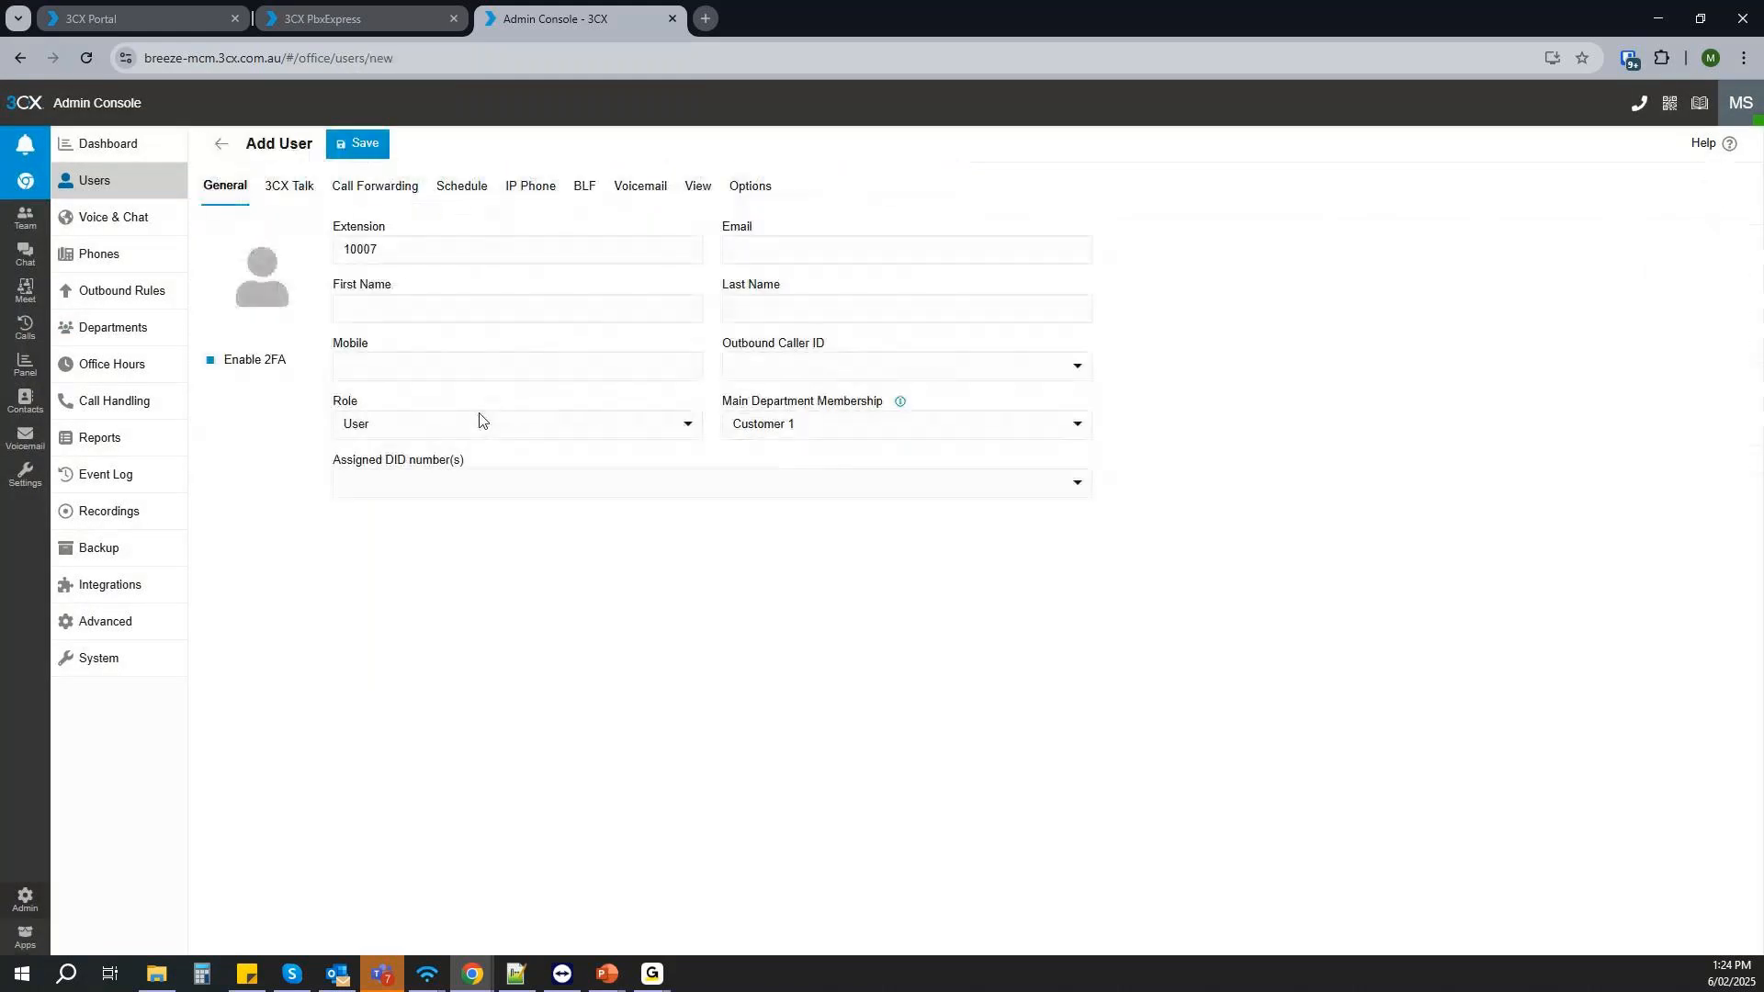
{"action": "left_click", "coordinate": [391, 251]}
{"action": "left_click_drag", "start_coordinate": [391, 251], "coordinate": [312, 252]}
{"action": "type", "text": "3"}
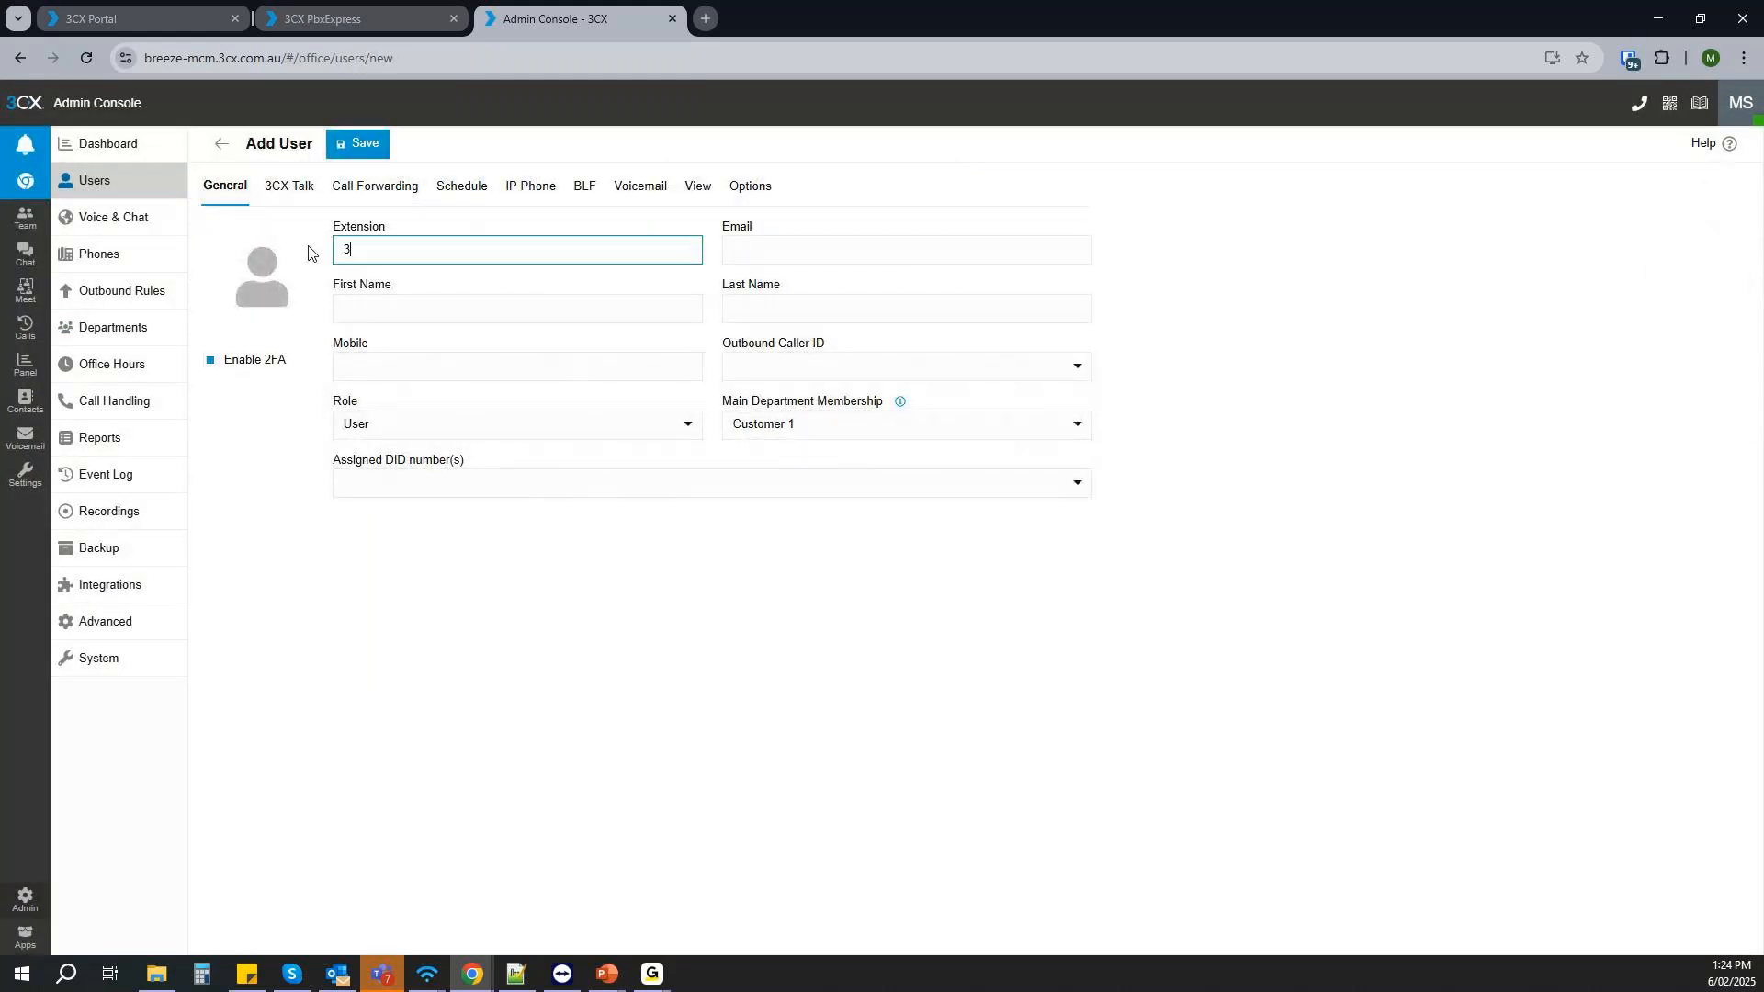
{"action": "type", "text": "0010"}
- Fill in the new user's e-mail address
{"action": "left_click", "coordinate": [760, 248]}
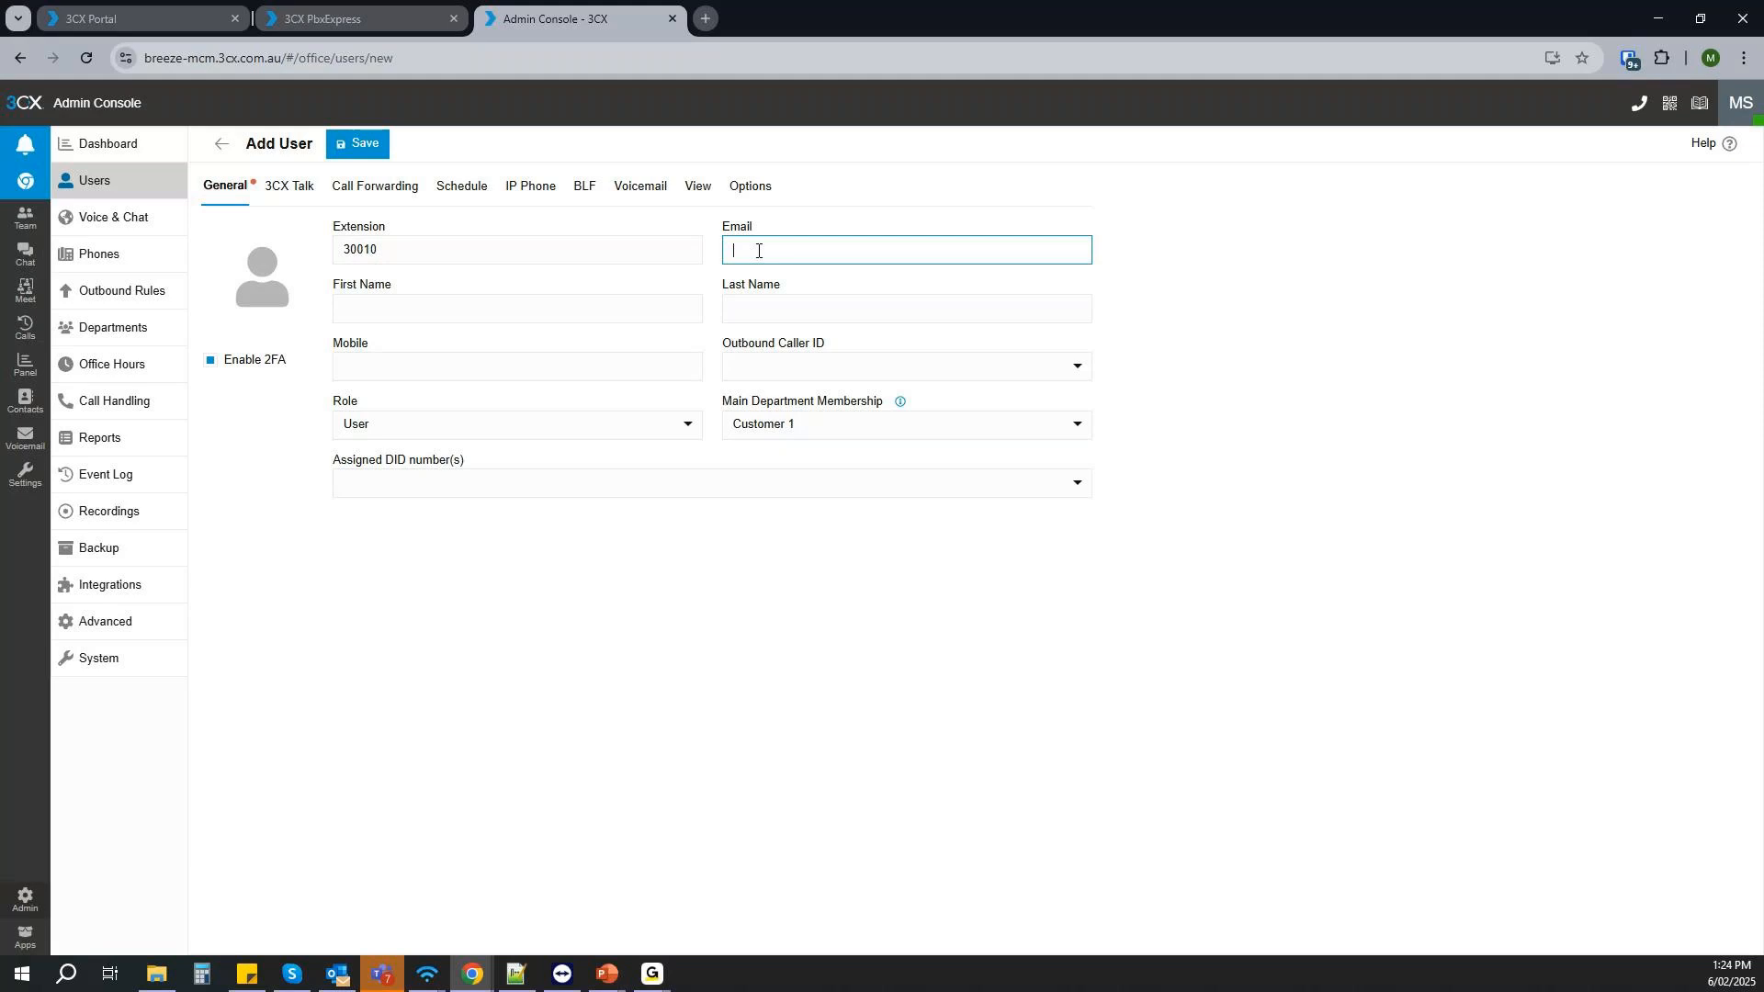
{"action": "type", "text": "ma"}
{"action": "key", "text": "BackSpace"}
{"action": "key", "text": "BackSpace"}
- Enter User as the first name and 1 as the last name
{"action": "left_click", "coordinate": [369, 305]}
{"action": "type", "text": "User"}
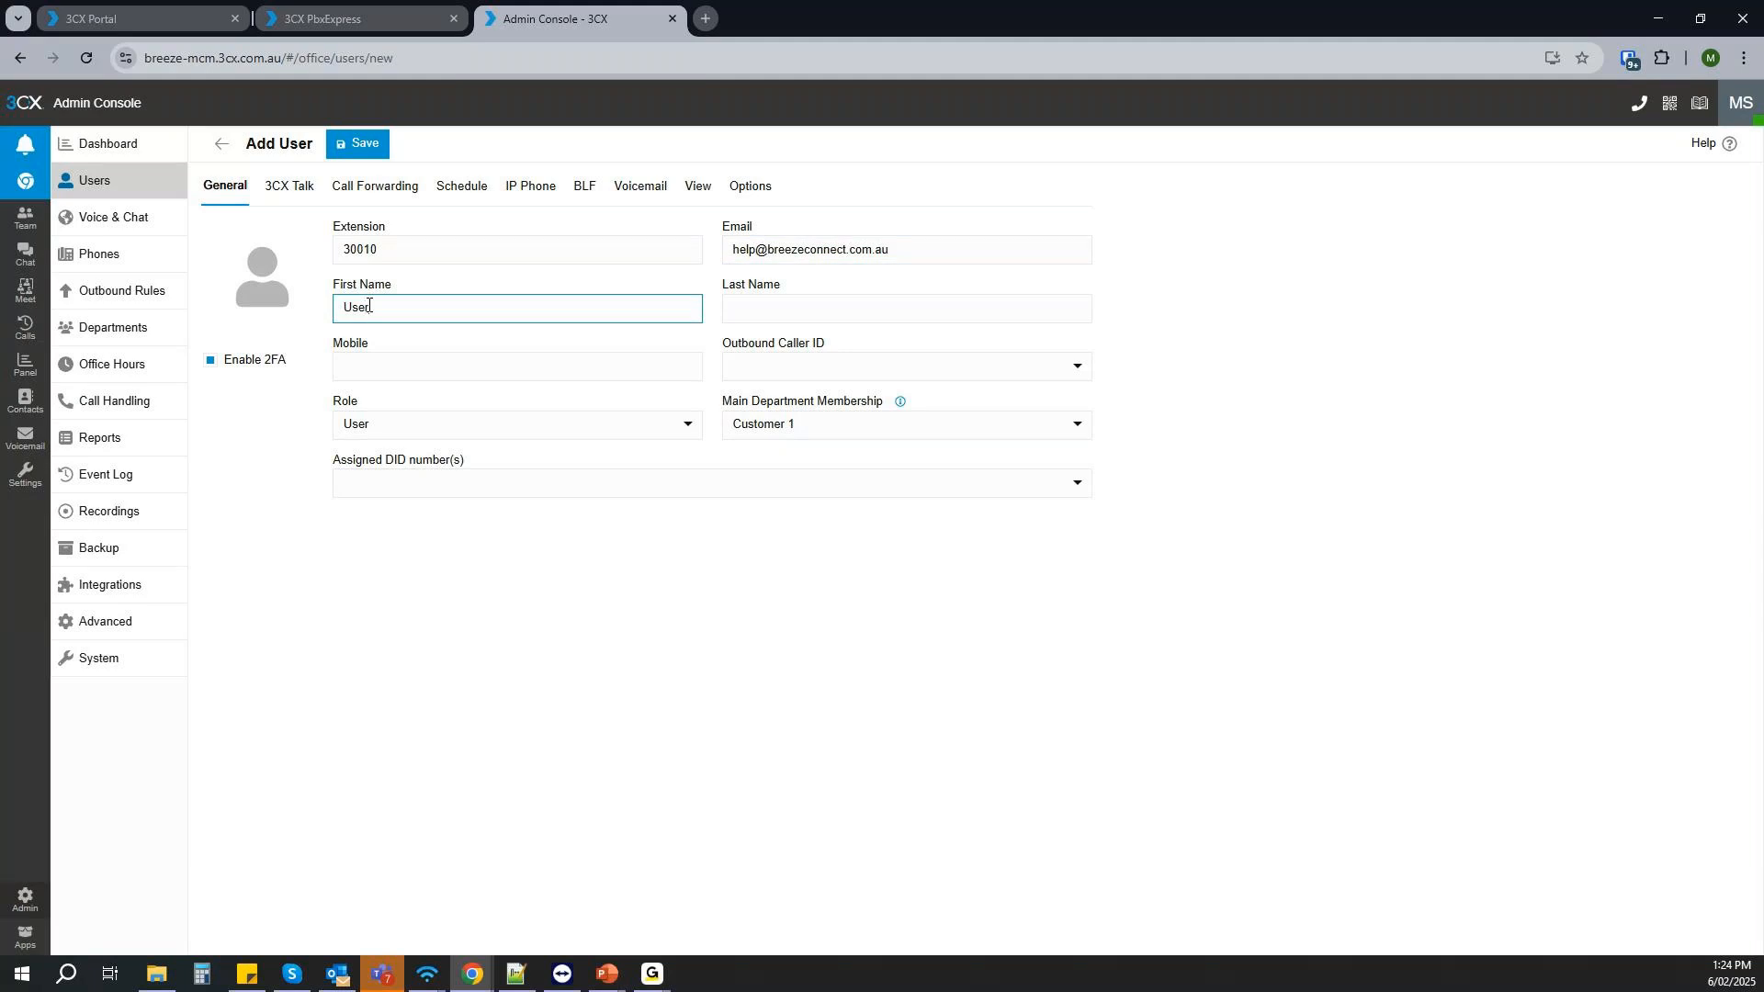
{"action": "left_click", "coordinate": [798, 314]}
{"action": "type", "text": "1"}
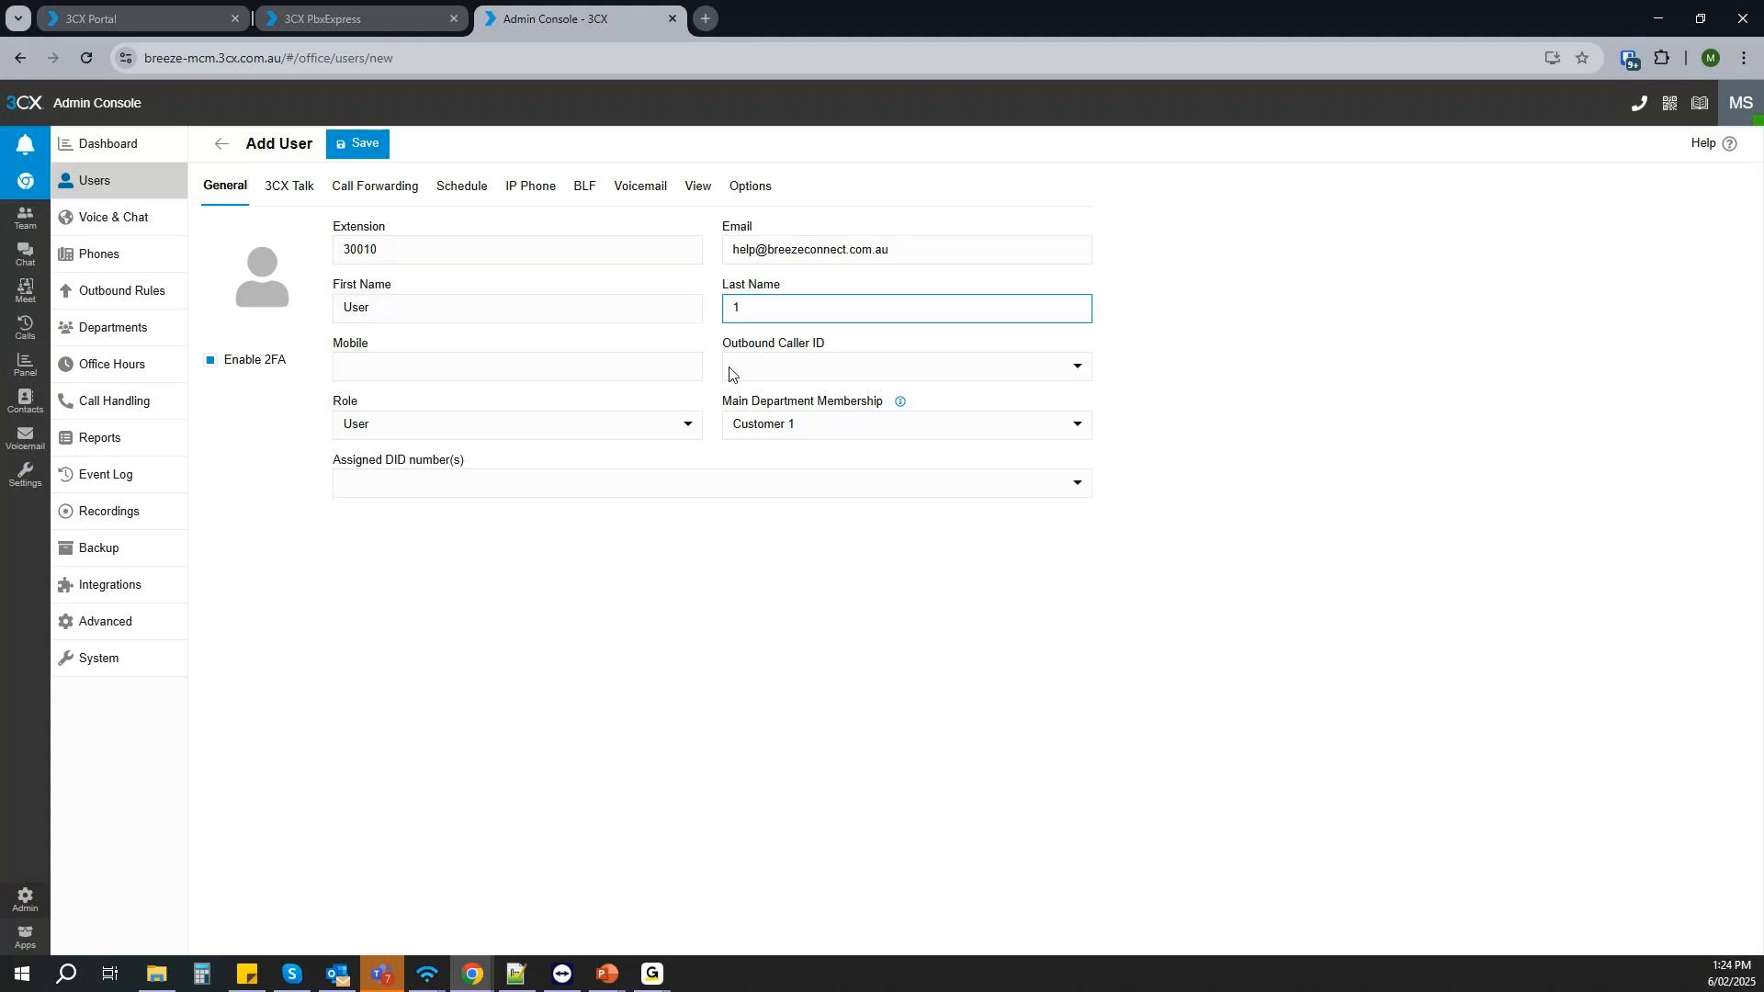
- Make Customer 2 the user's main department
{"action": "left_click", "coordinate": [549, 428]}
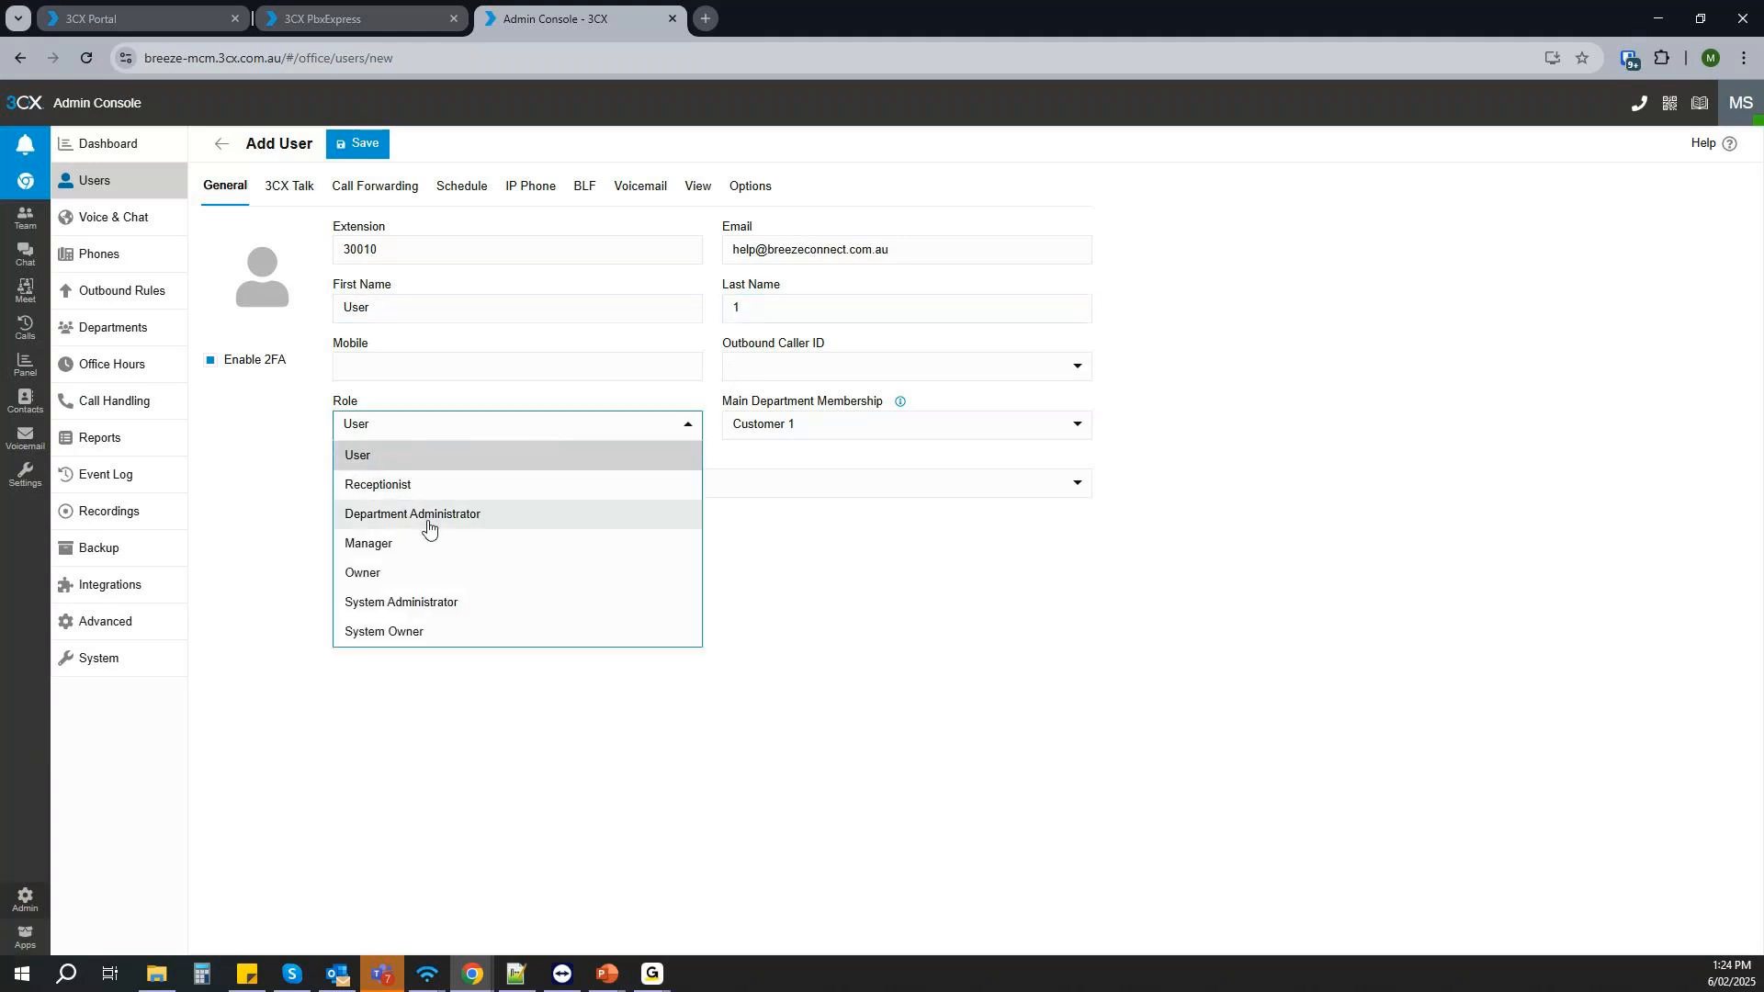
{"action": "left_click", "coordinate": [777, 422]}
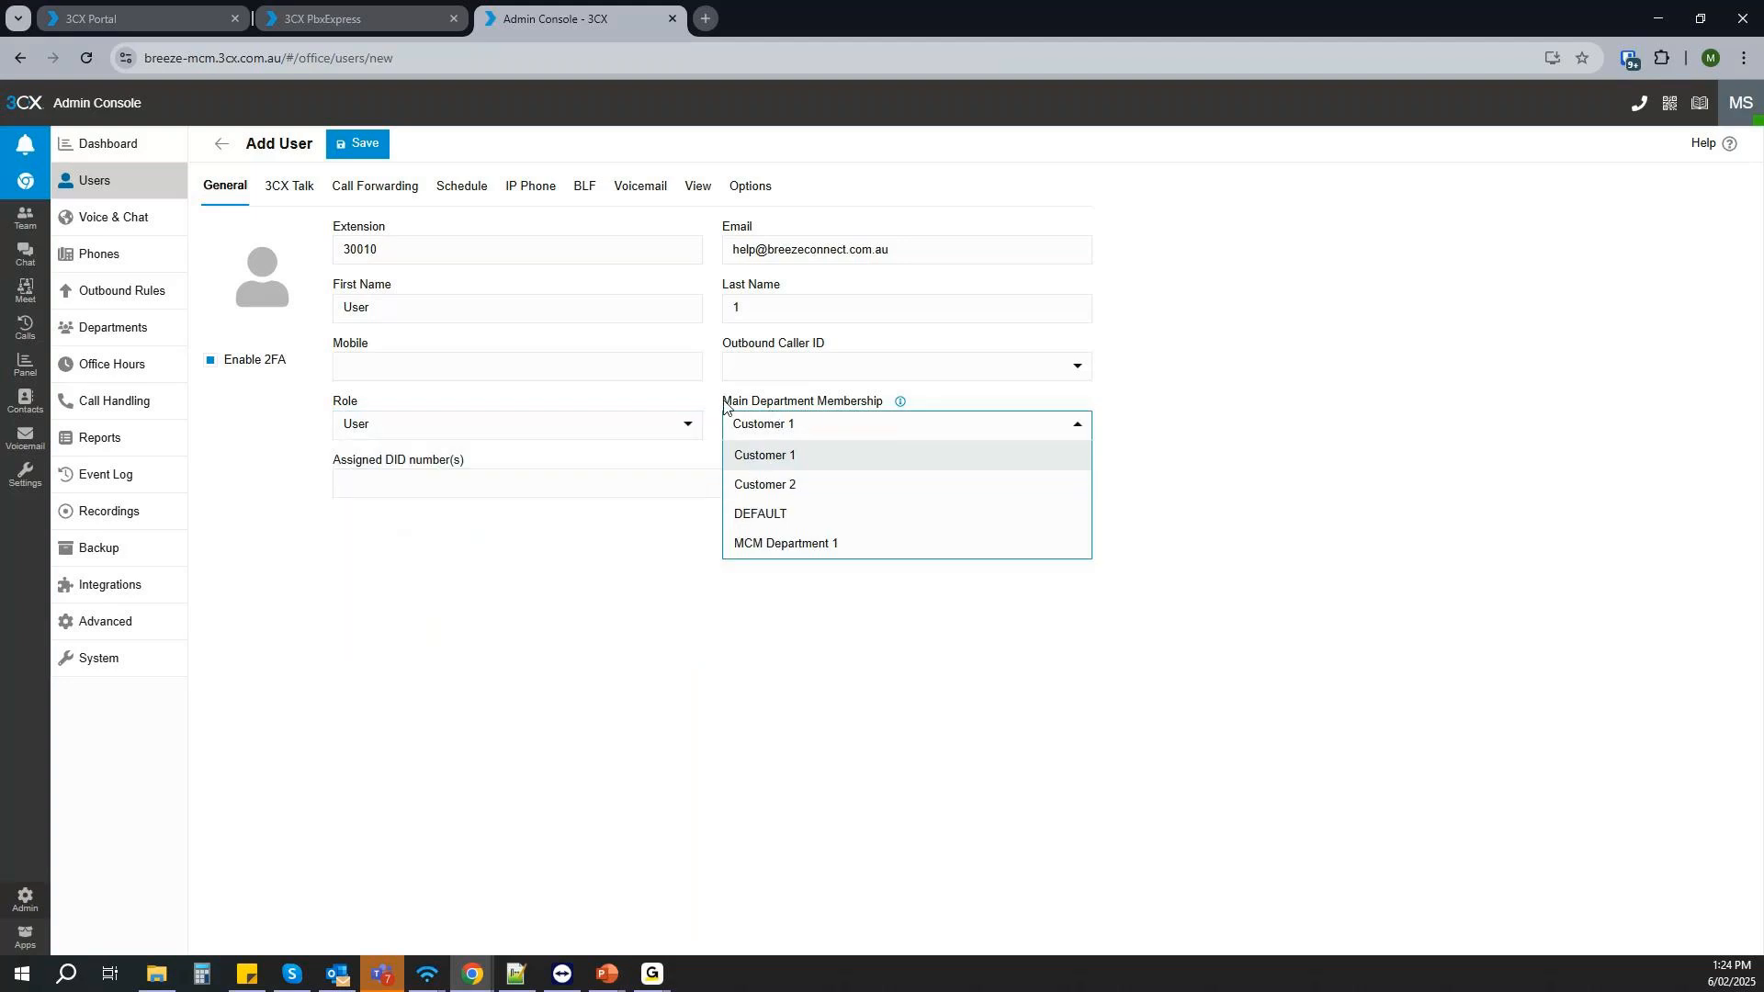
{"action": "left_click", "coordinate": [779, 485]}
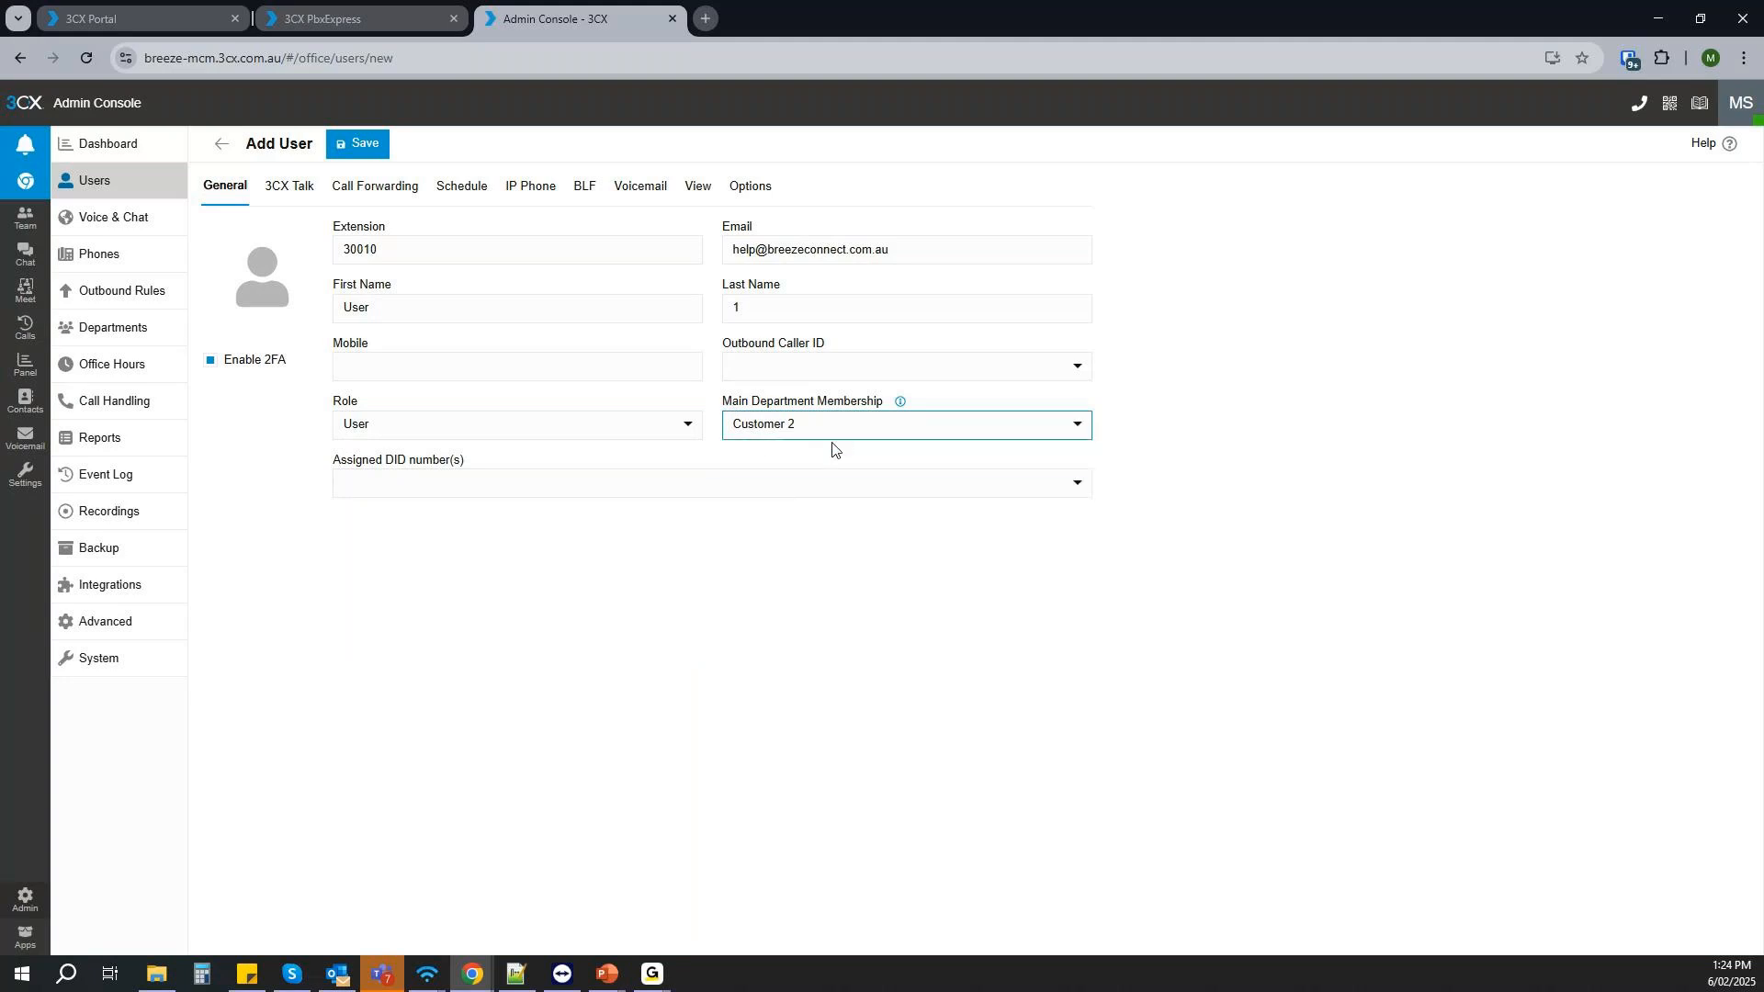
- Give the user the Owner role, look over the other available roles, and save the user
{"action": "left_click", "coordinate": [591, 428]}
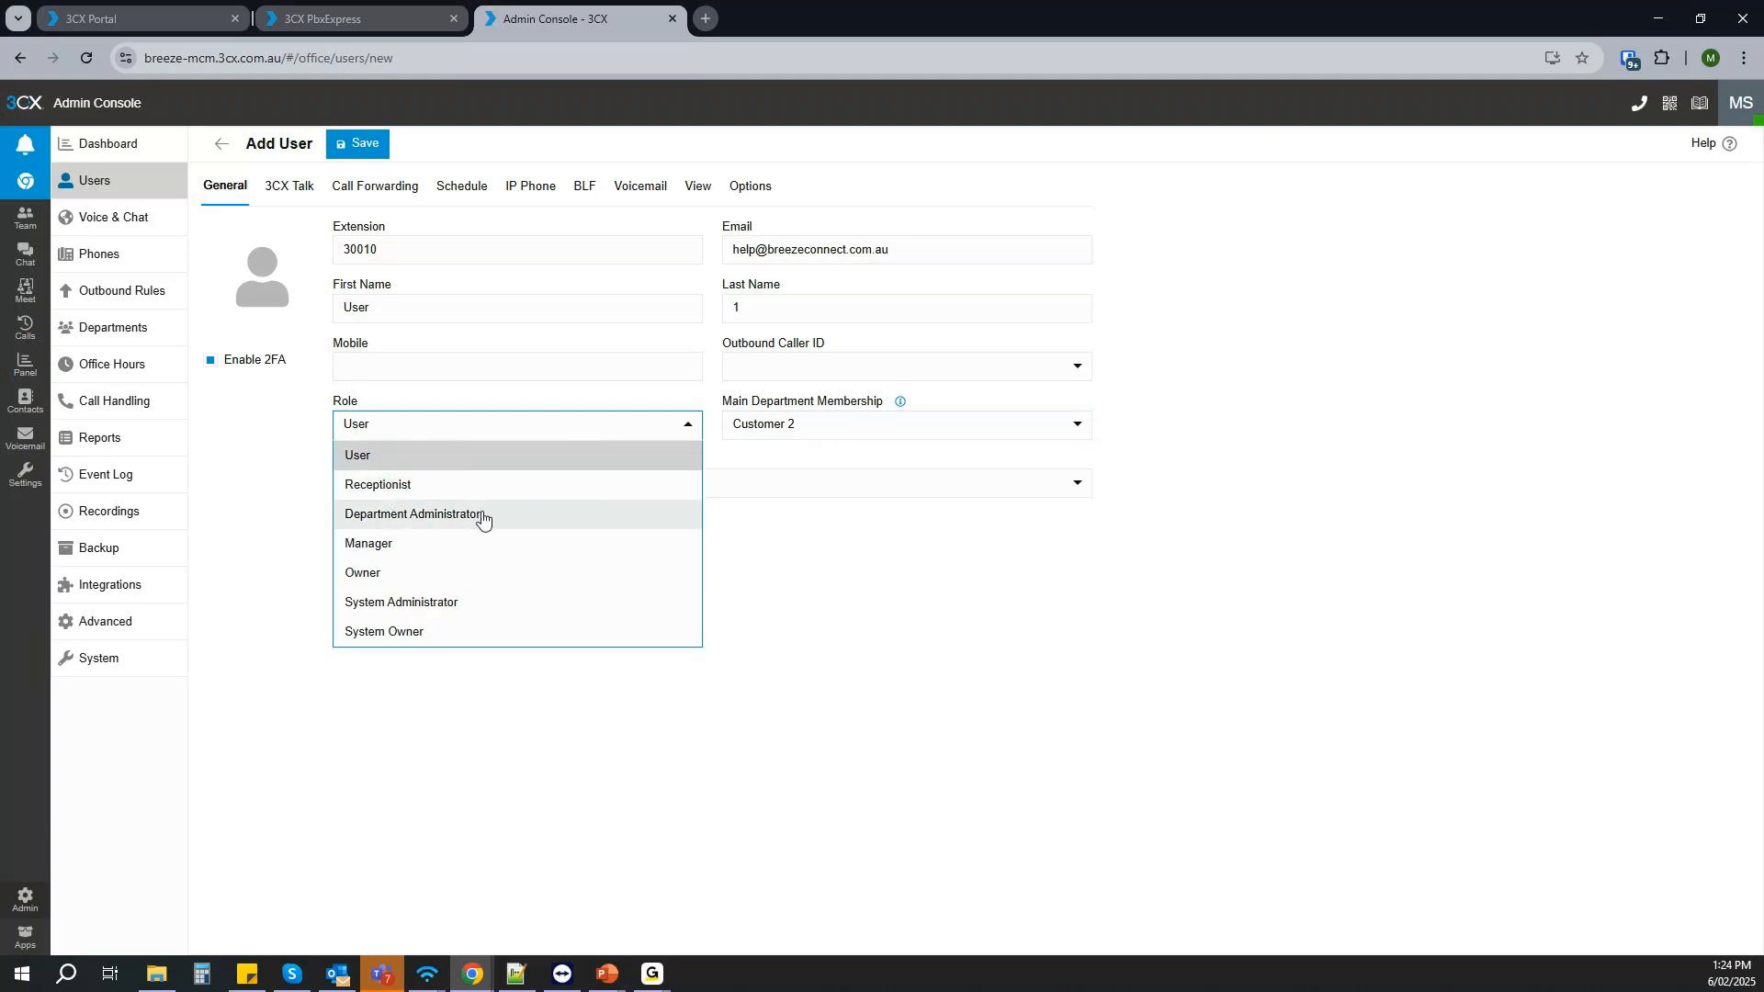
{"action": "left_click", "coordinate": [404, 574]}
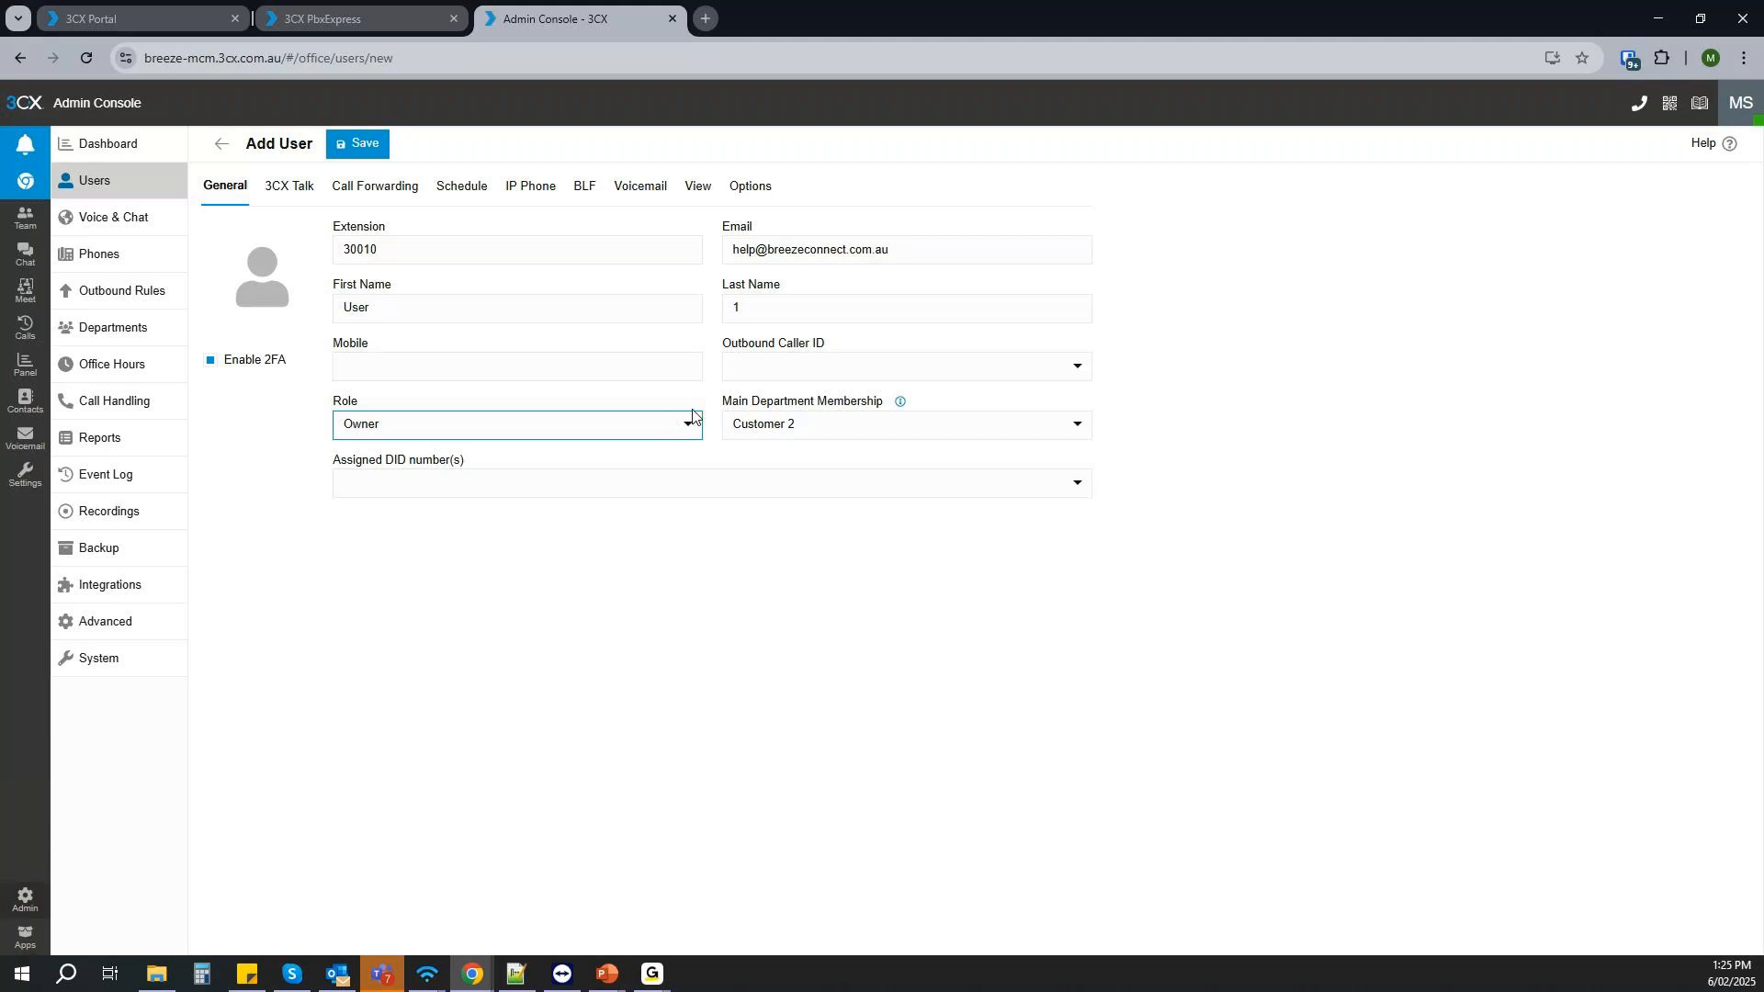
{"action": "left_click", "coordinate": [673, 430]}
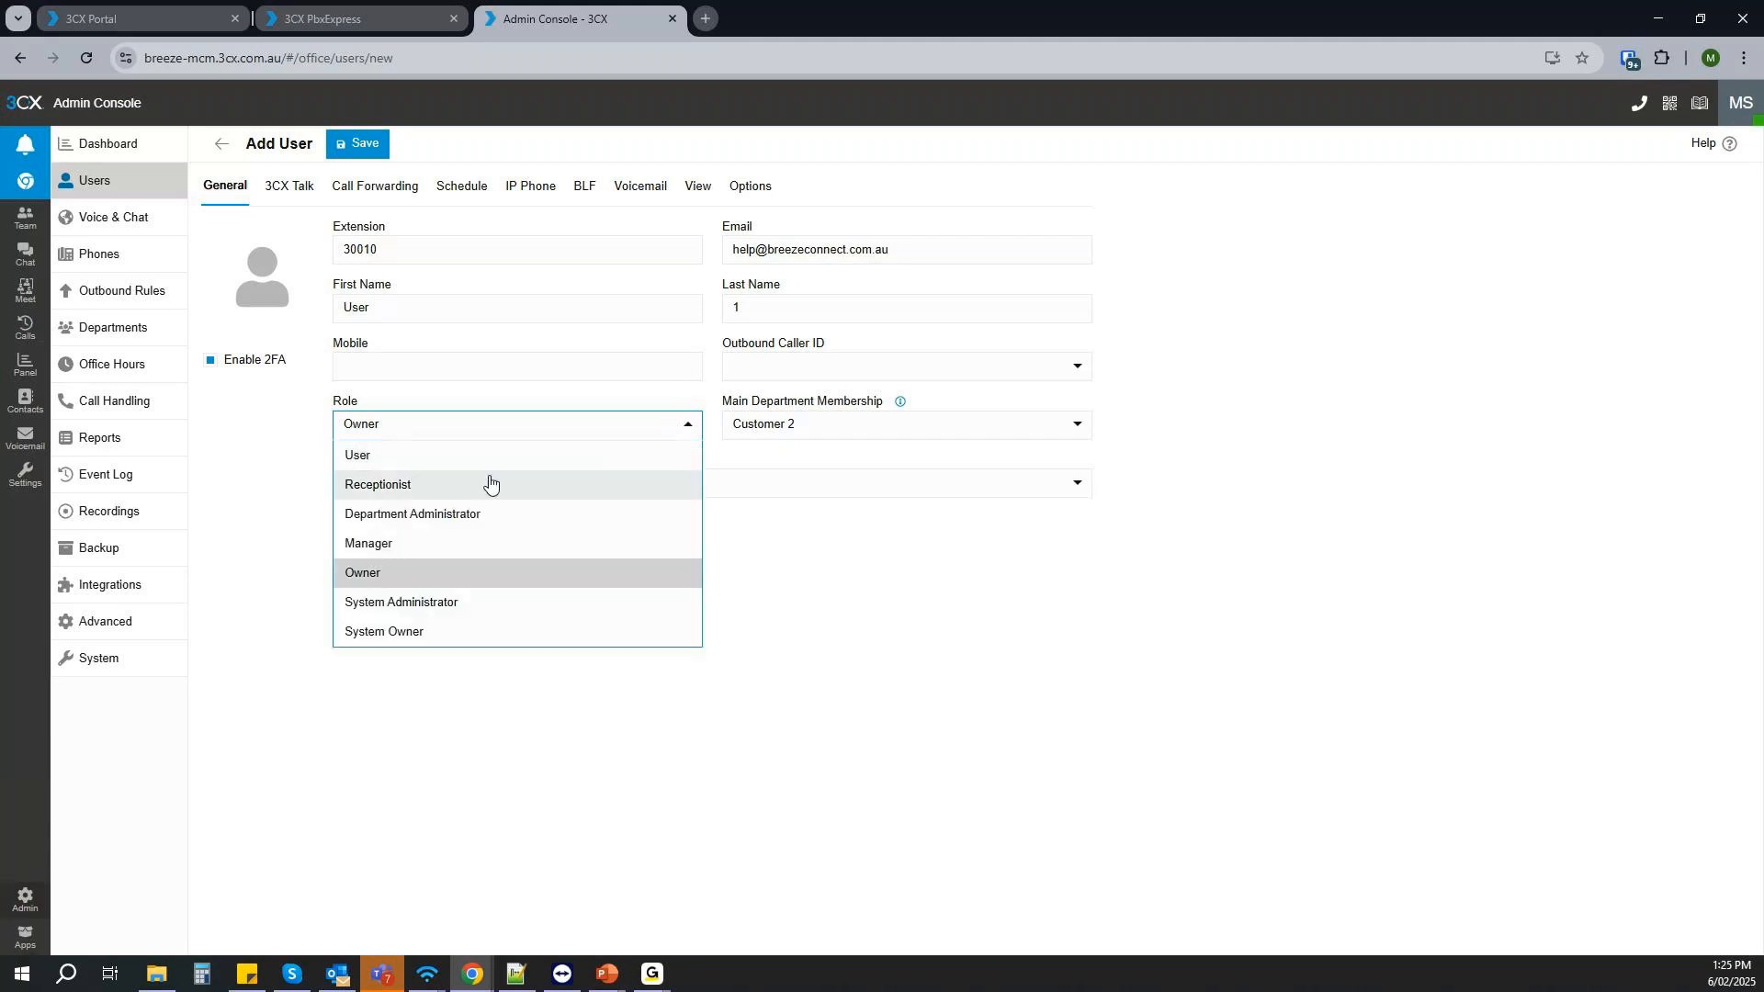
{"action": "left_click", "coordinate": [1072, 654]}
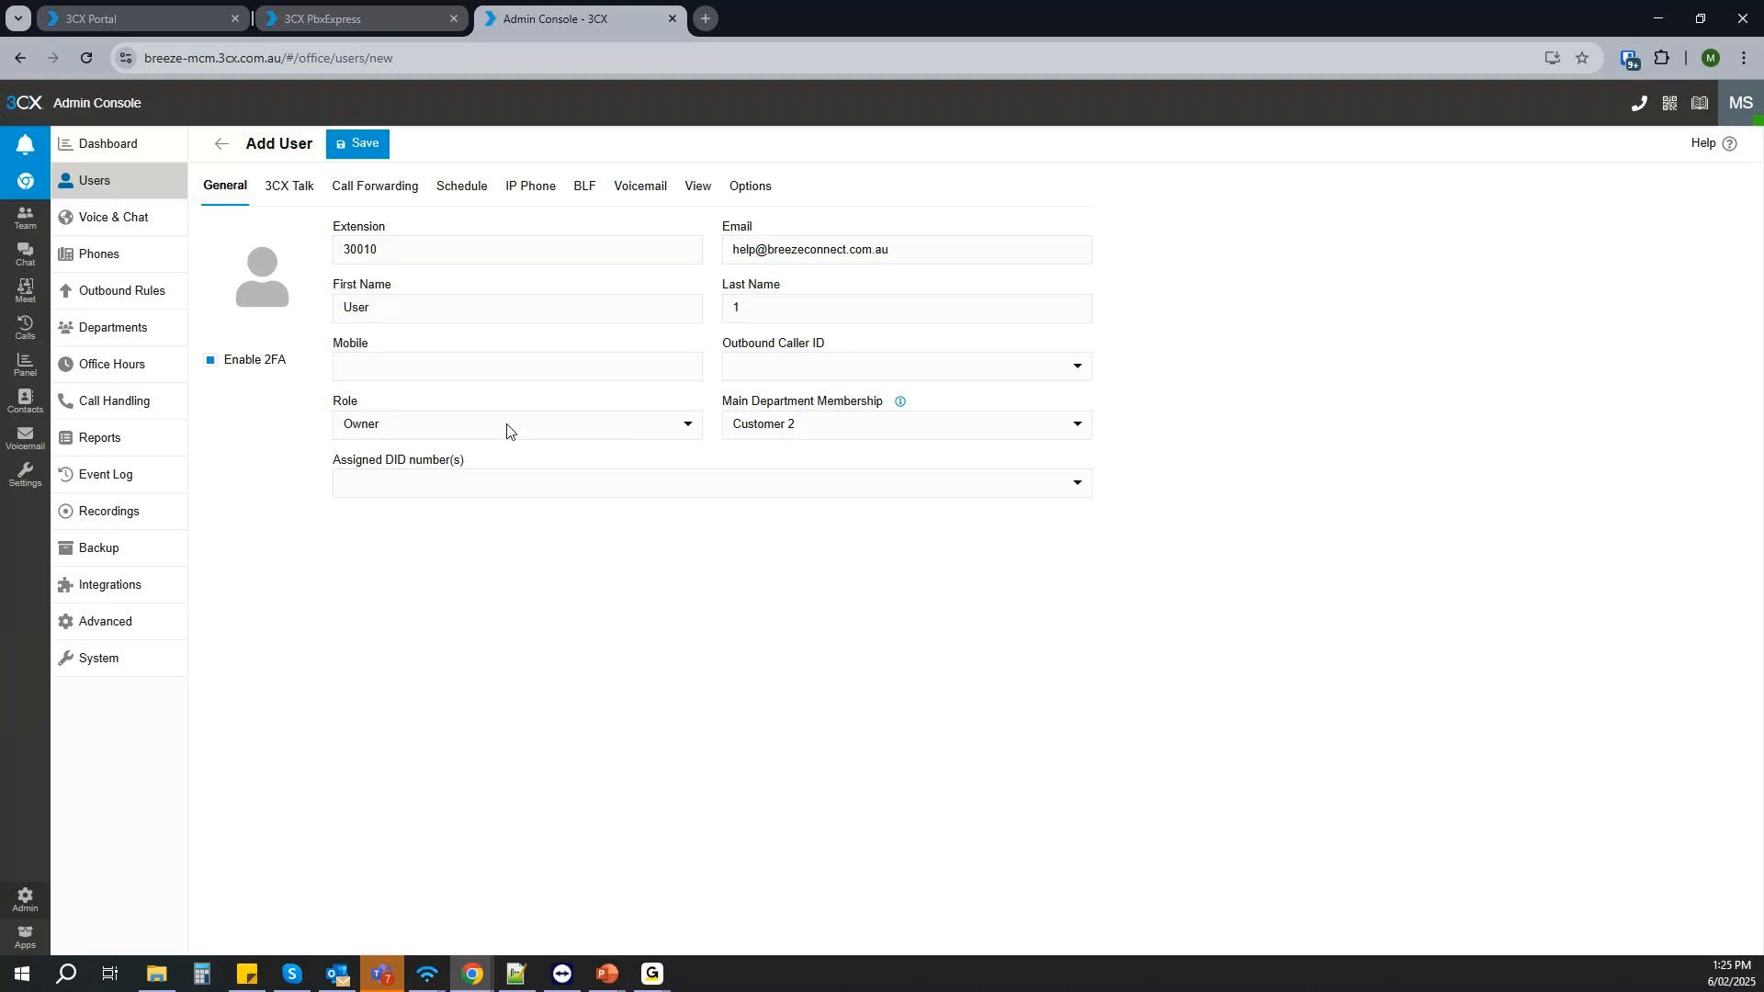
{"action": "left_click", "coordinate": [360, 145]}
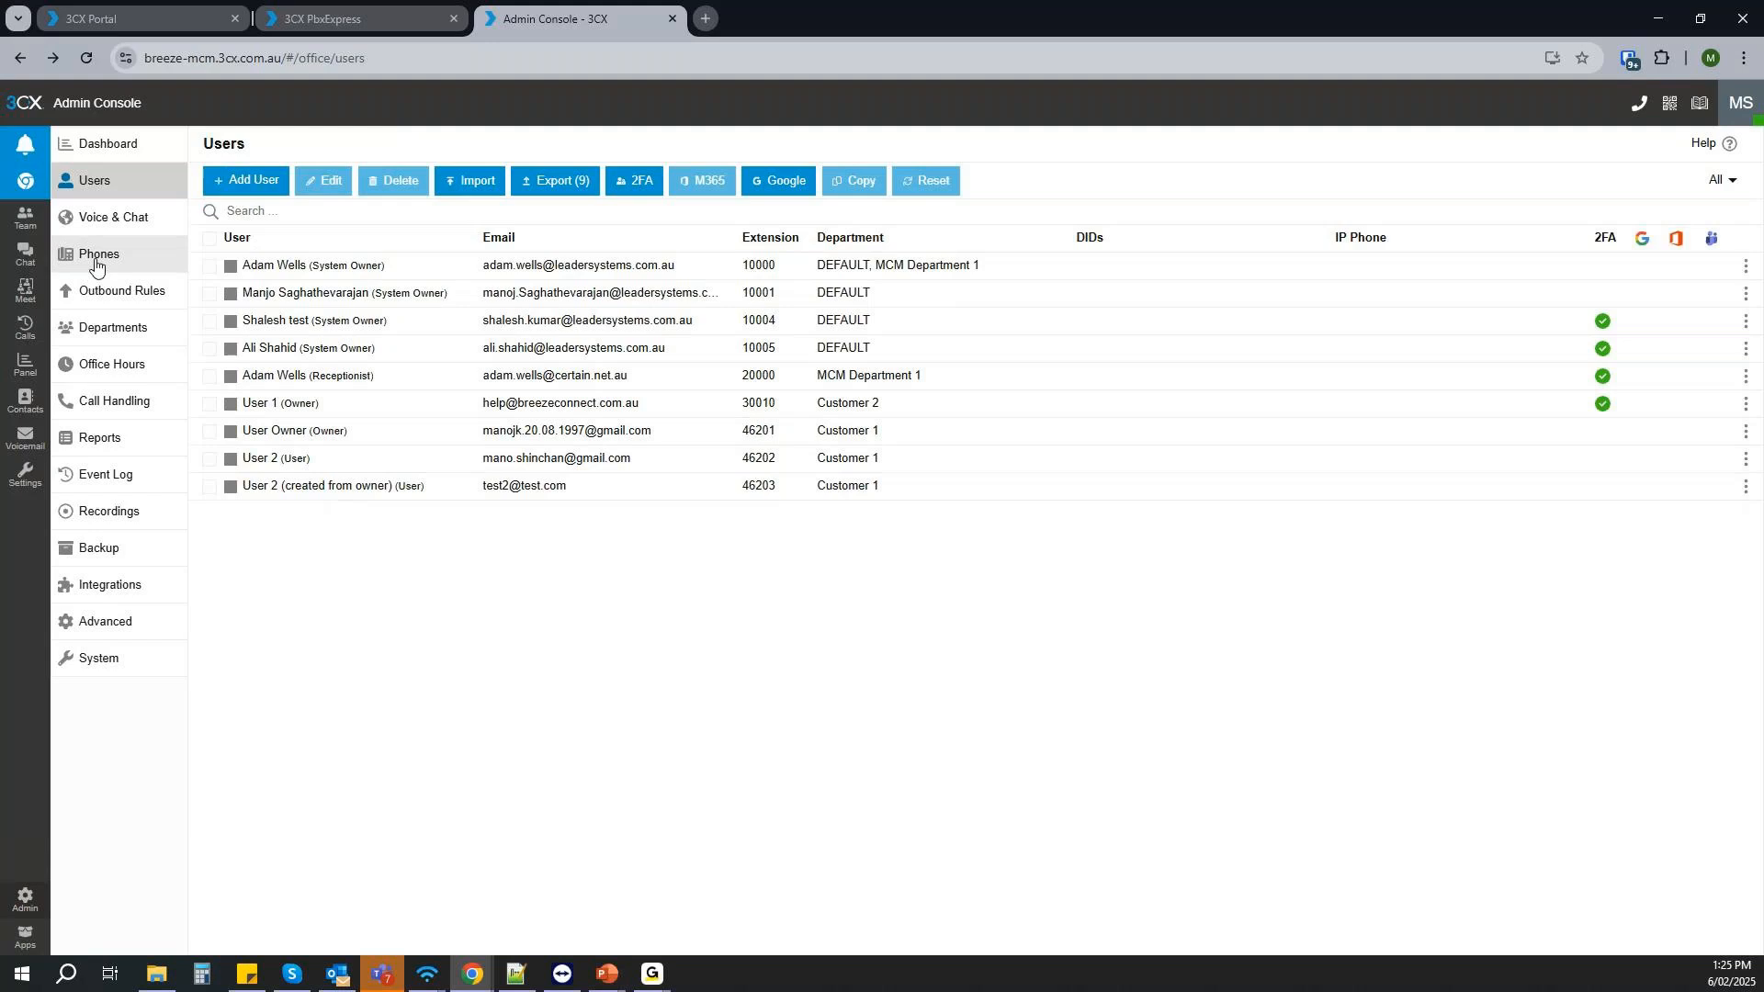
- Open the Customer 2 department and check its member list
{"action": "left_click", "coordinate": [112, 328]}
{"action": "left_click", "coordinate": [325, 294]}
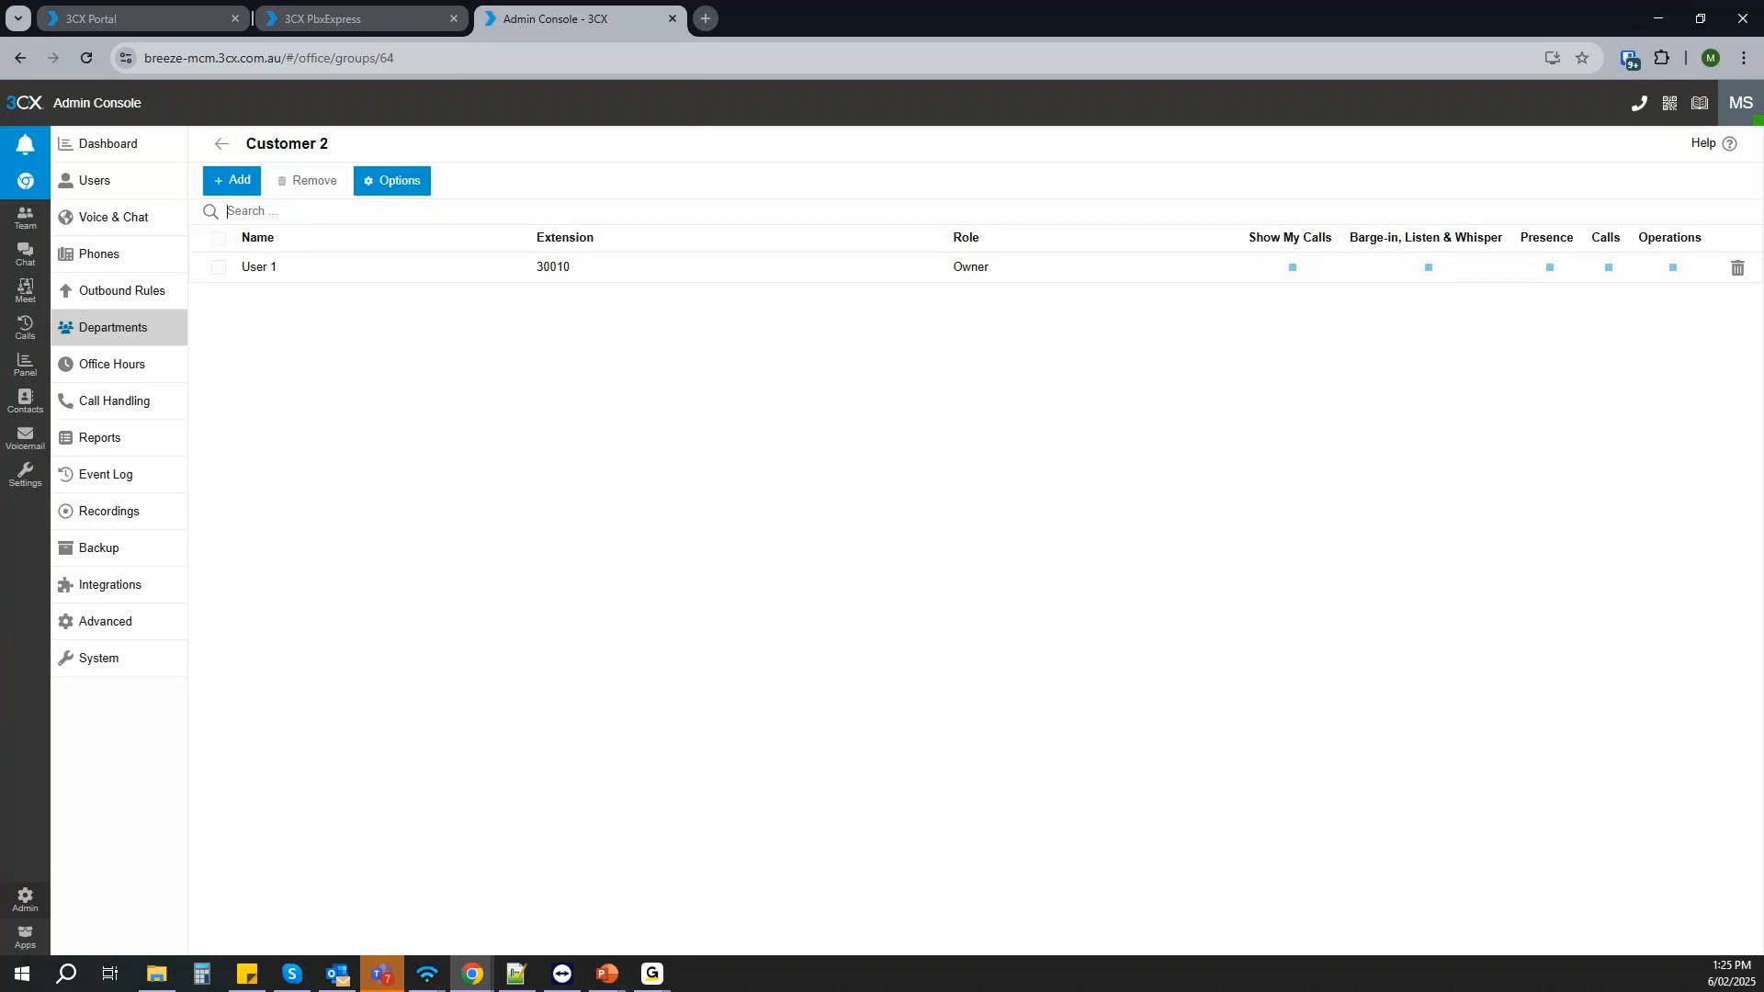
{"action": "left_click", "coordinate": [1657, 19]}
{"action": "key", "text": "ctrl+shift+b"}
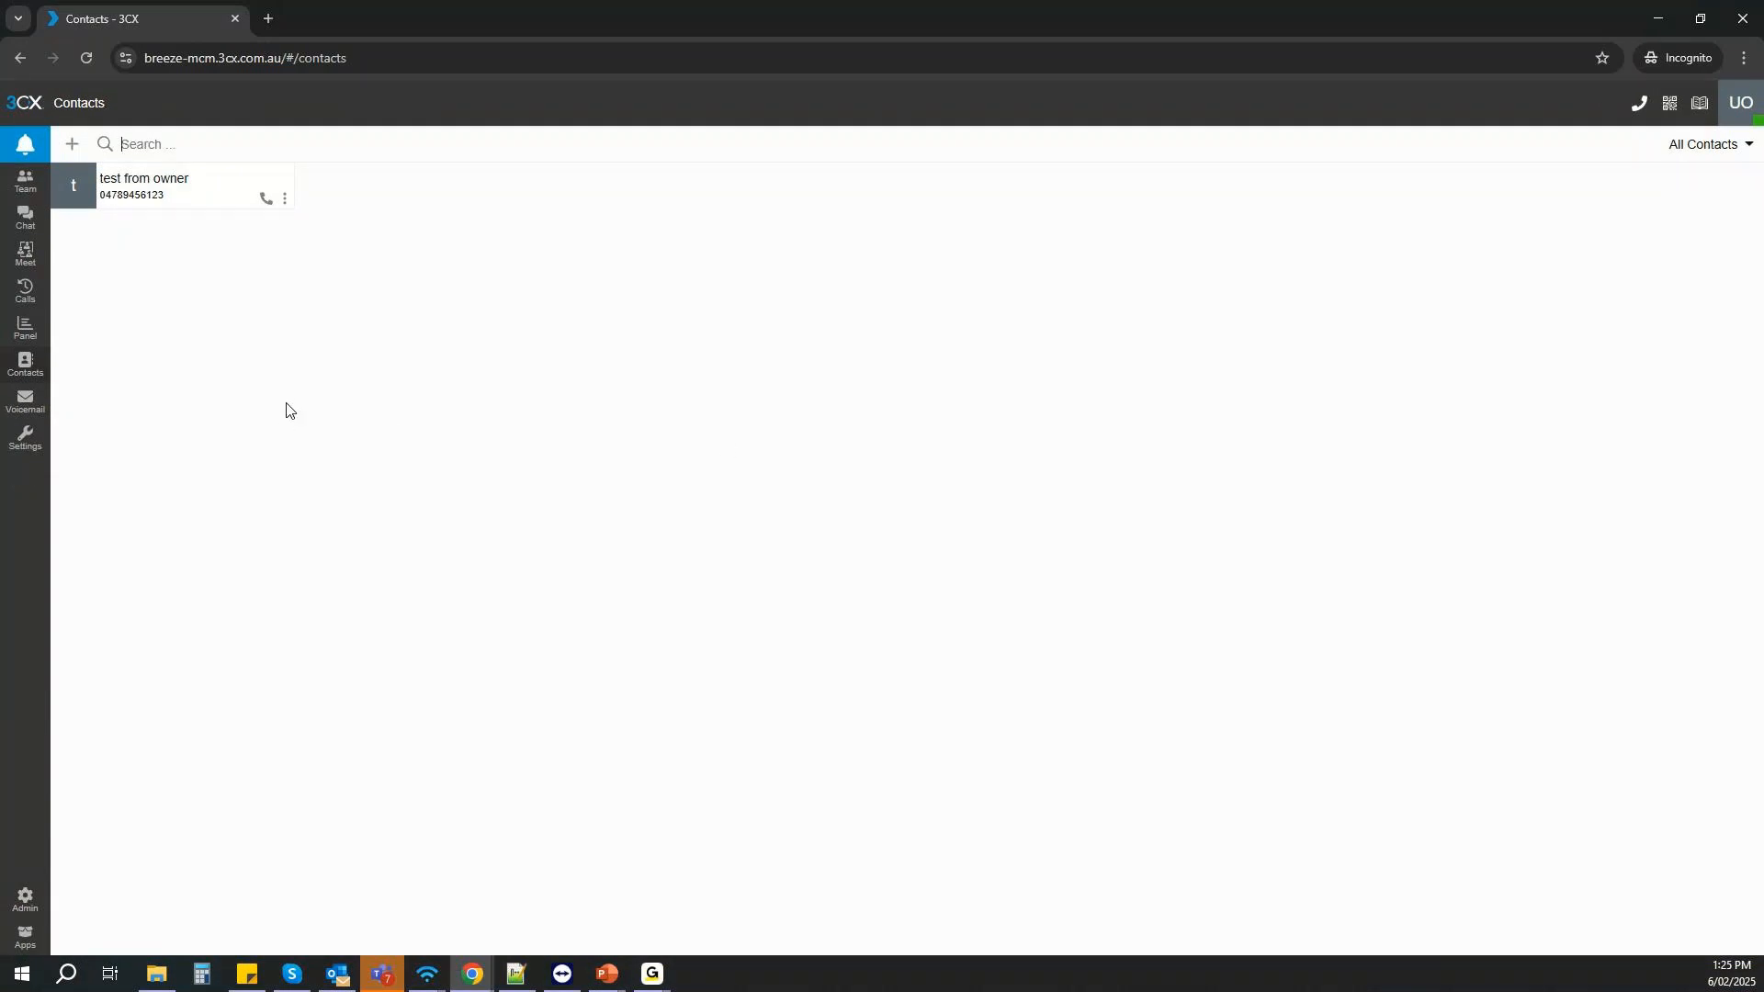
{"action": "left_click", "coordinate": [1657, 28]}
{"action": "left_click", "coordinate": [117, 225]}
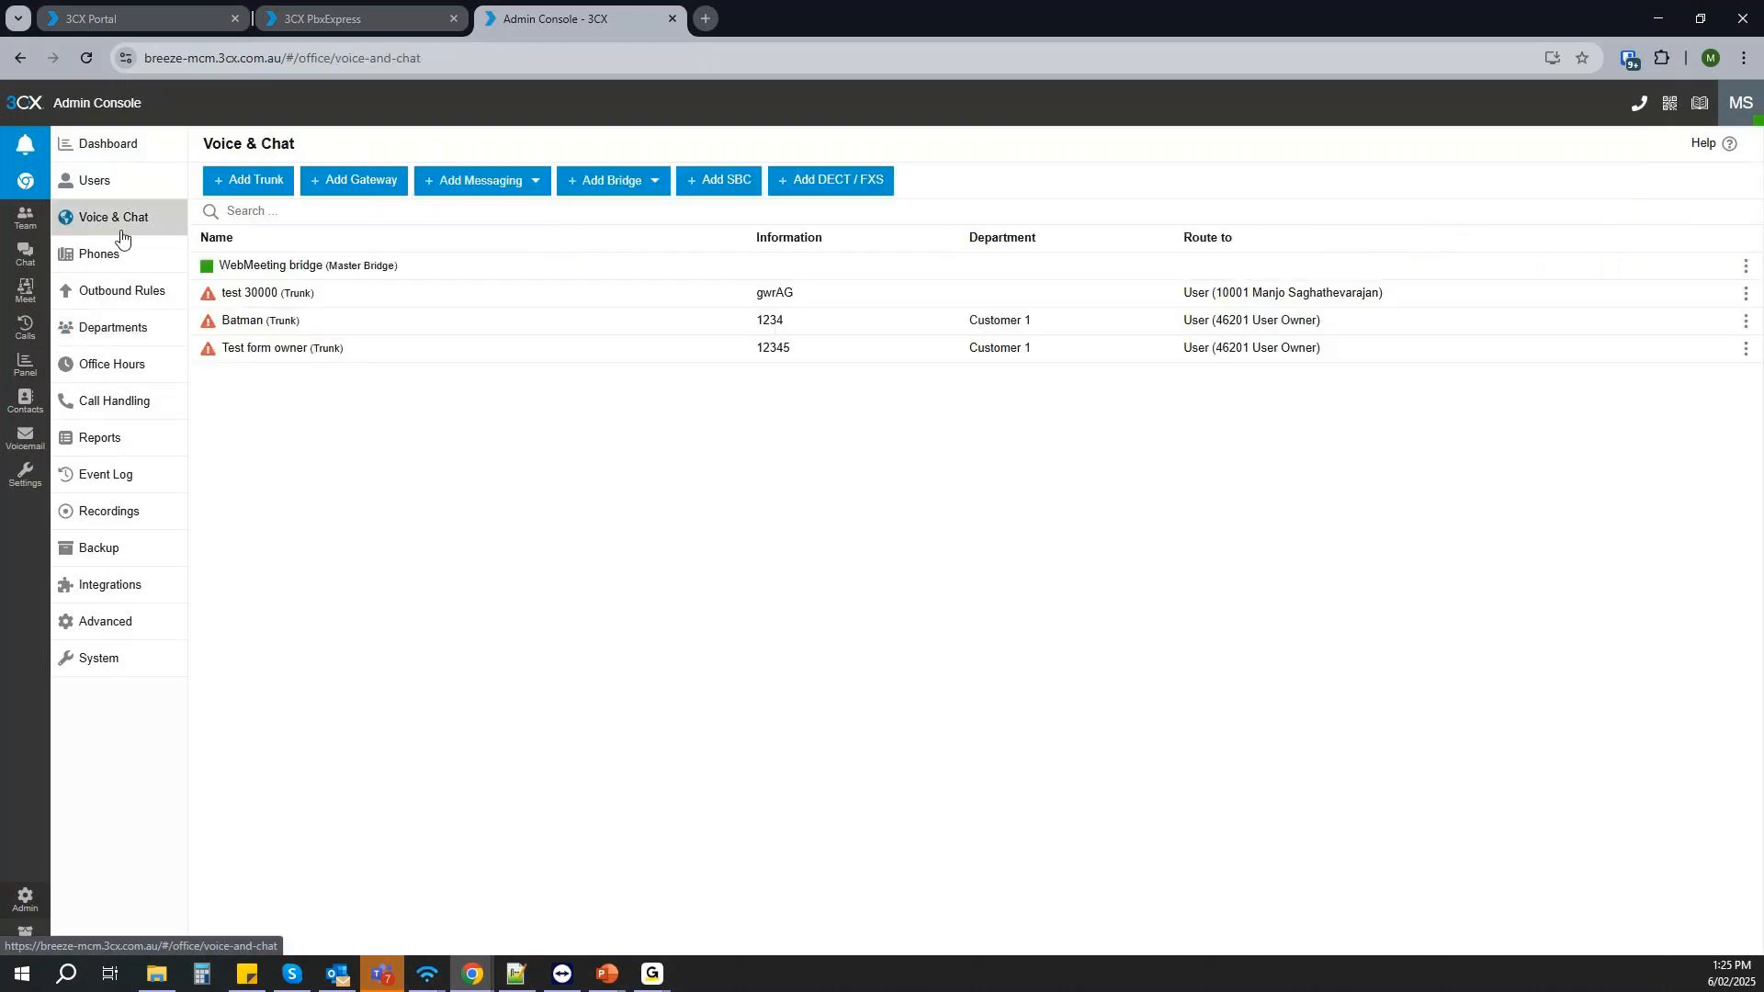
- Open the Customer 1 department, examine its users, shared parking and trunks, and return to the department list
{"action": "left_click", "coordinate": [122, 335]}
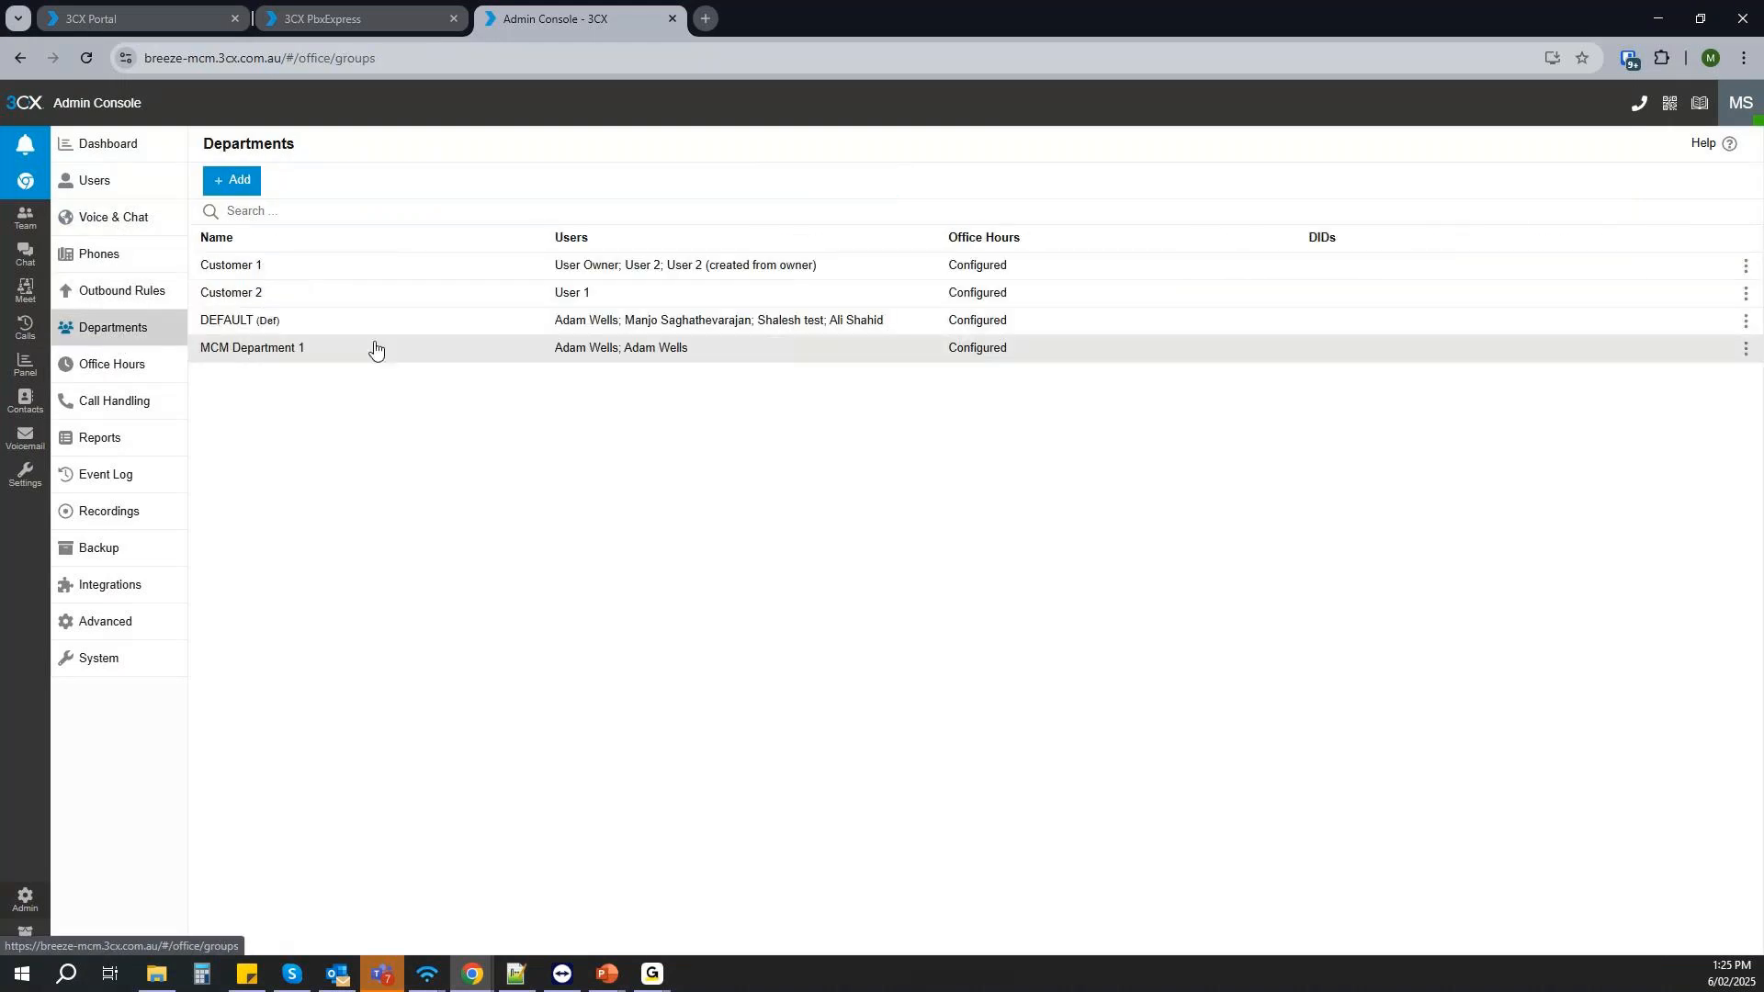
{"action": "left_click", "coordinate": [276, 273]}
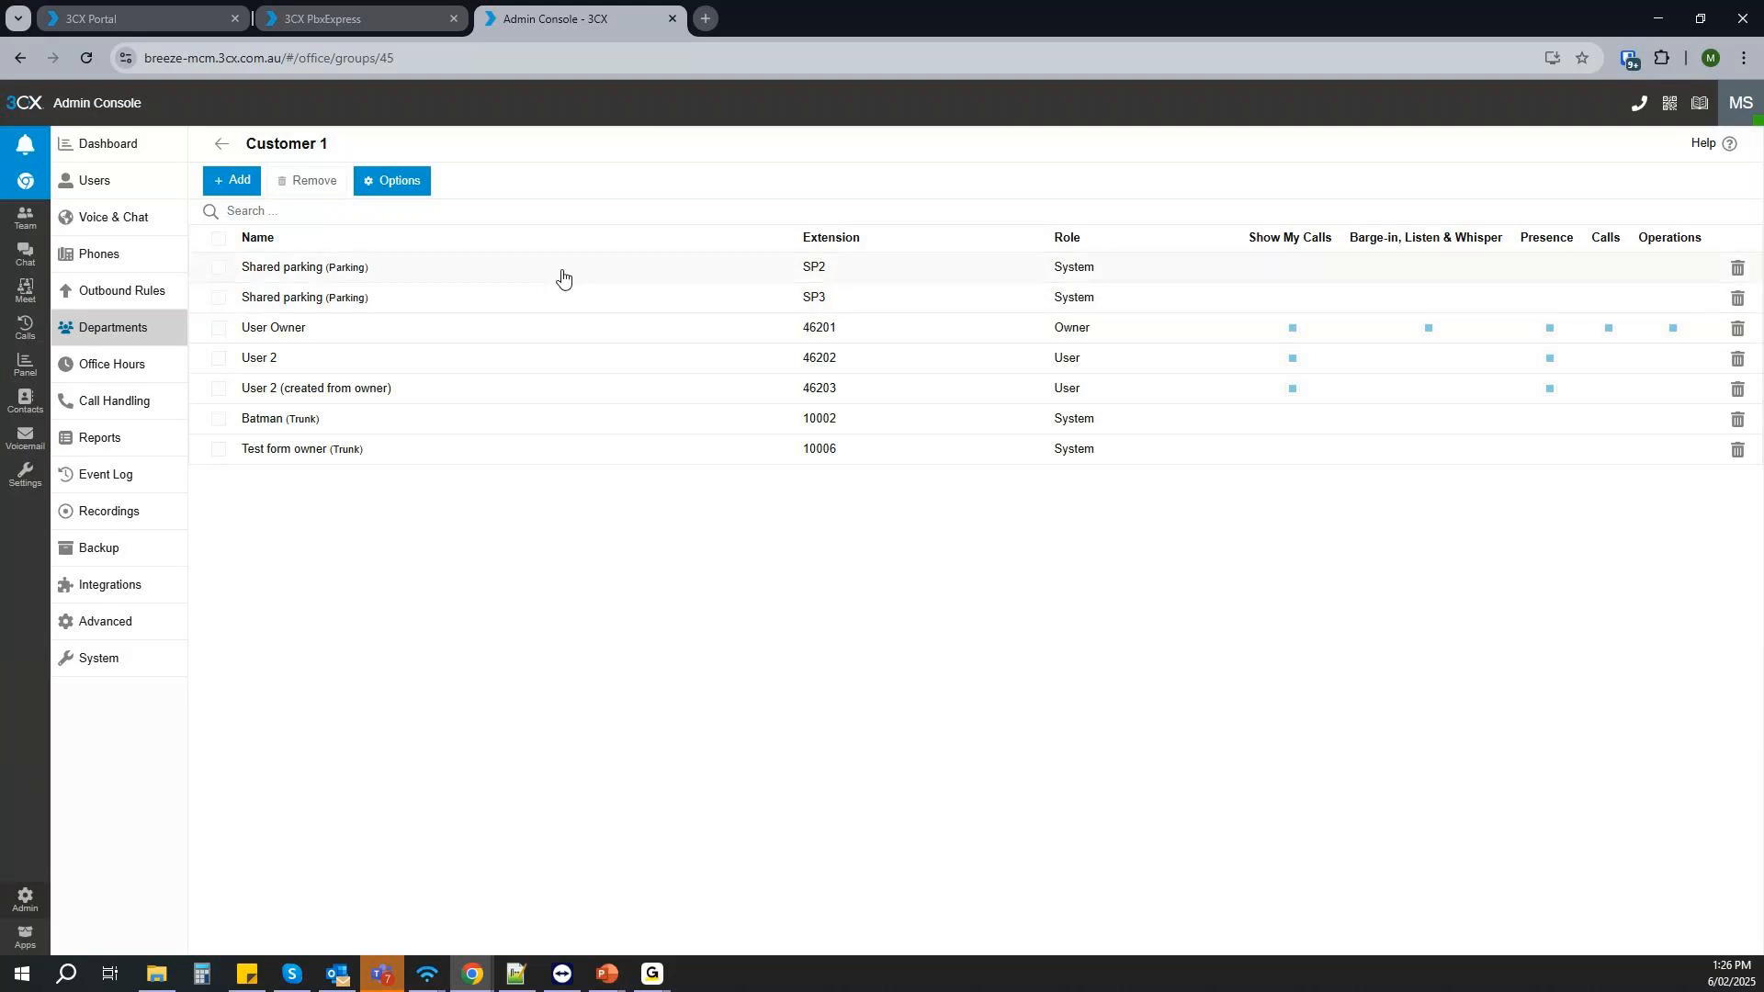
{"action": "left_click", "coordinate": [222, 147]}
- Open the Customer 2 department and add the shared parking places SP4, SP5 and SP6 as members
{"action": "left_click", "coordinate": [303, 291]}
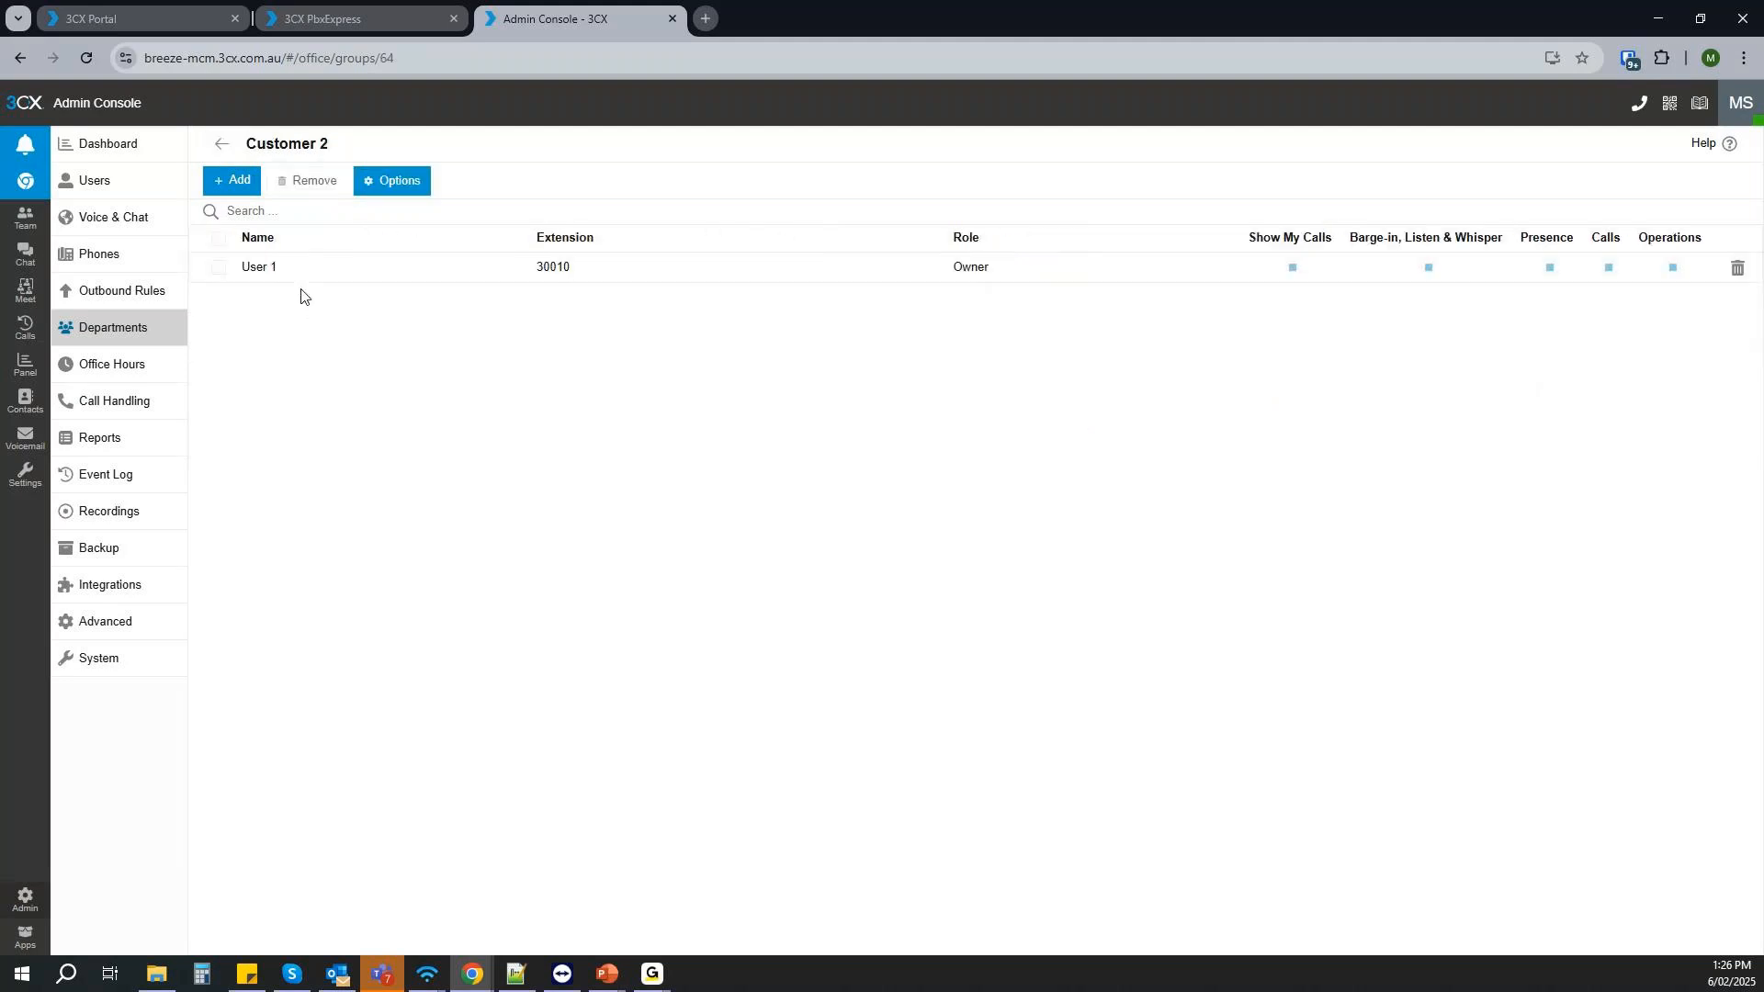
{"action": "left_click", "coordinate": [422, 177]}
{"action": "left_click", "coordinate": [1089, 125]}
{"action": "left_click", "coordinate": [223, 179]}
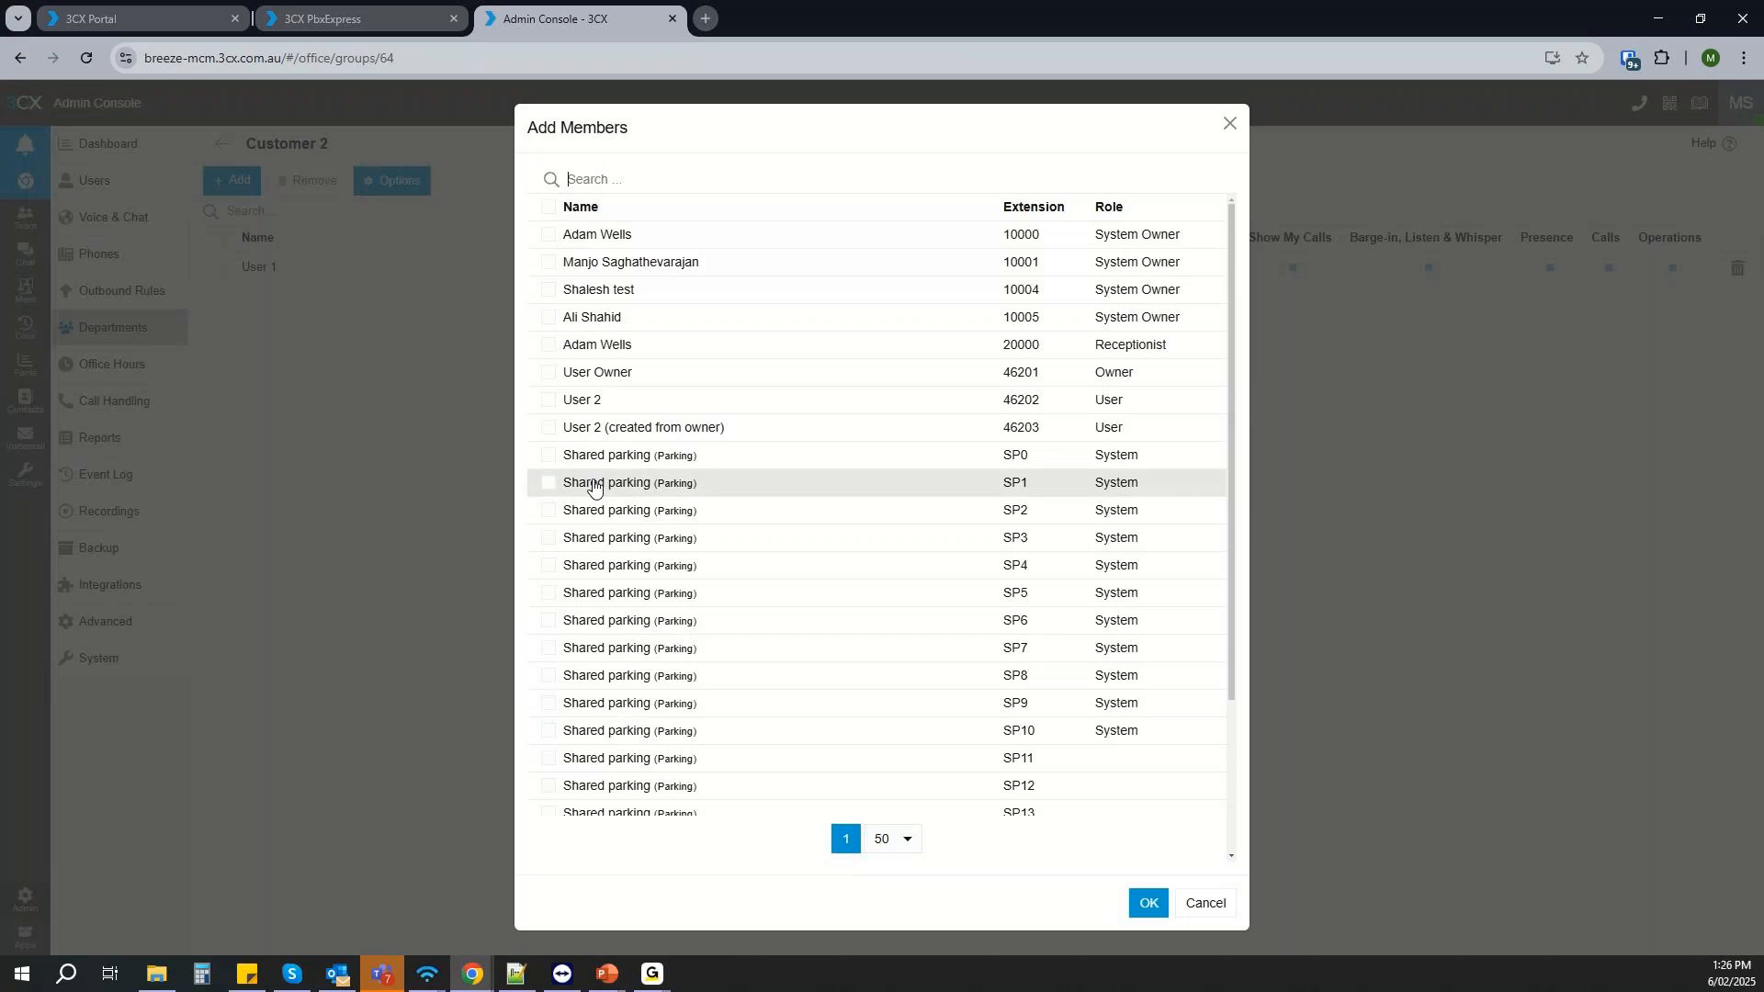
{"action": "left_click", "coordinate": [547, 573]}
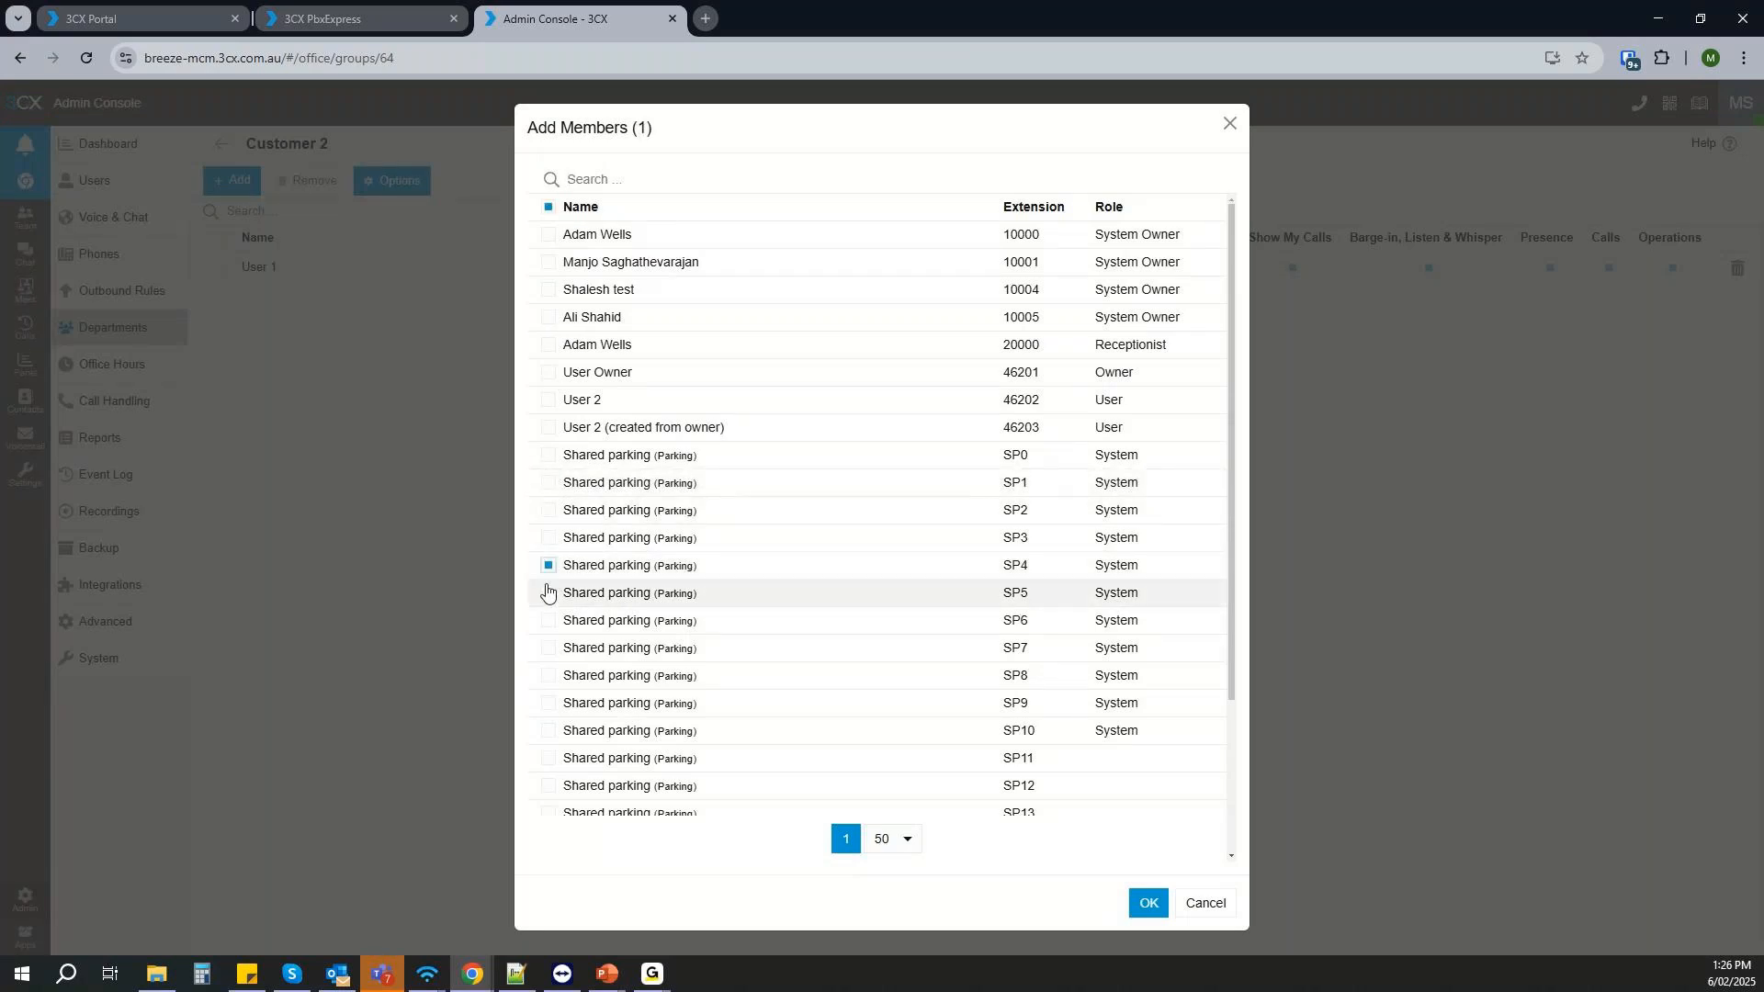
{"action": "left_click", "coordinate": [548, 593]}
{"action": "left_click", "coordinate": [548, 622]}
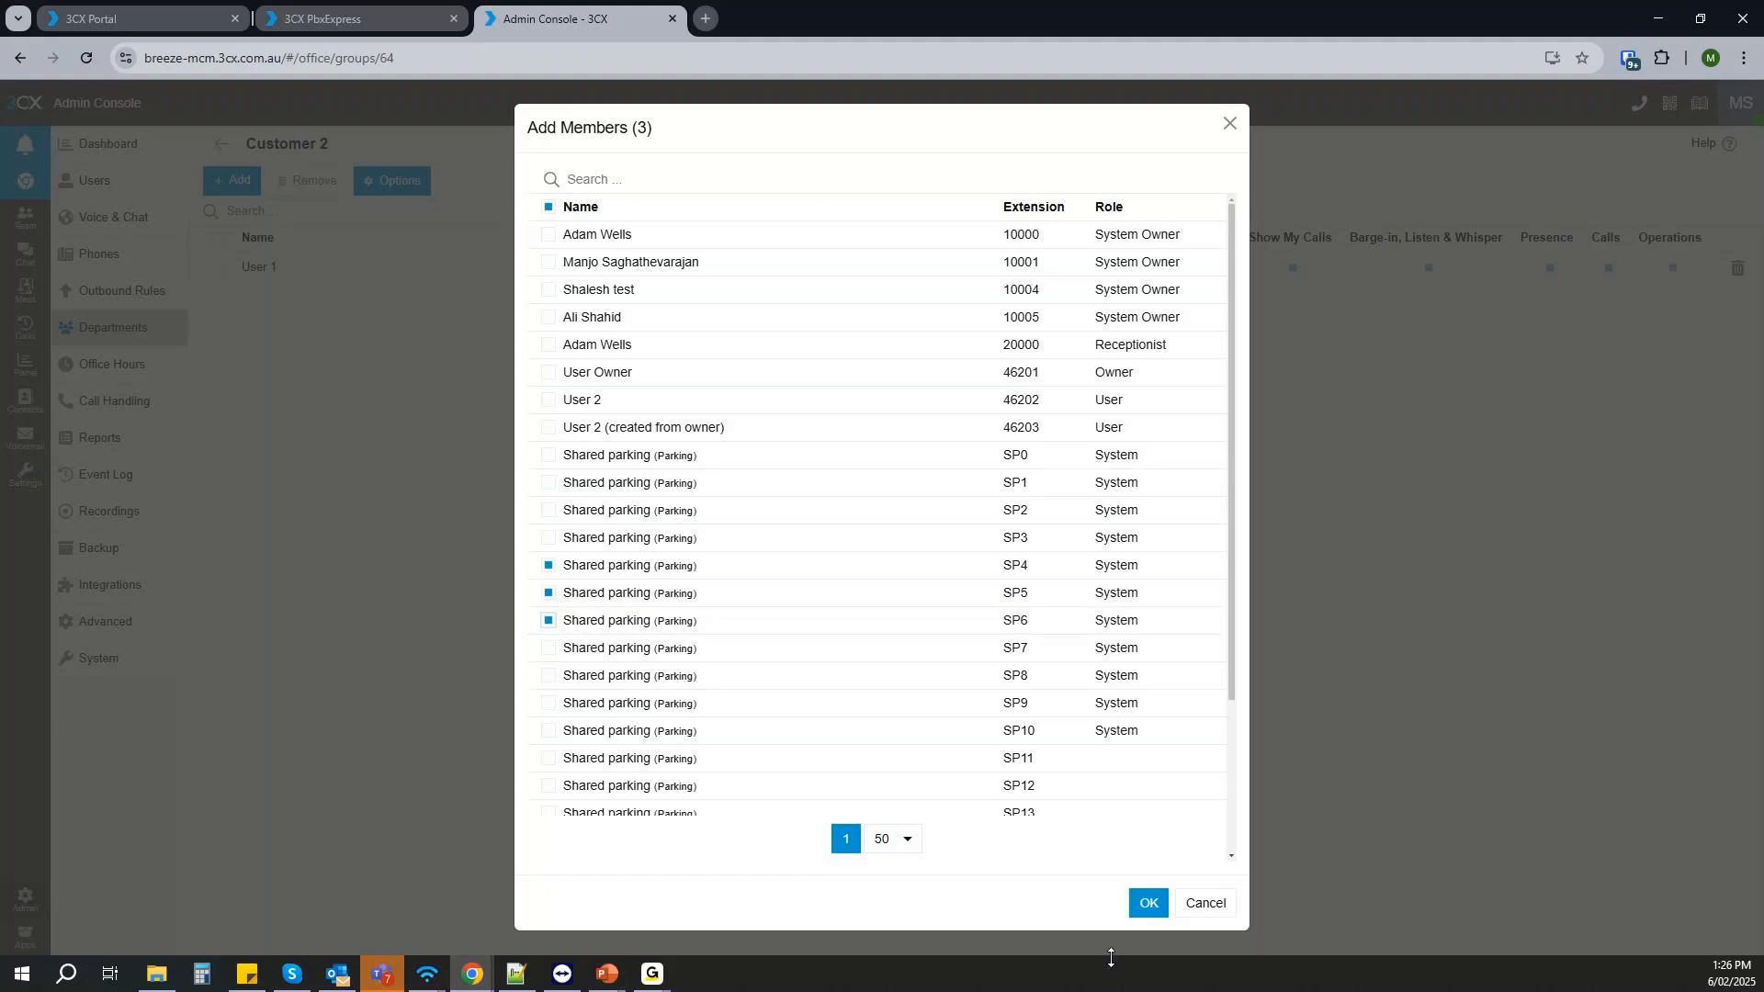
{"action": "left_click", "coordinate": [1146, 901]}
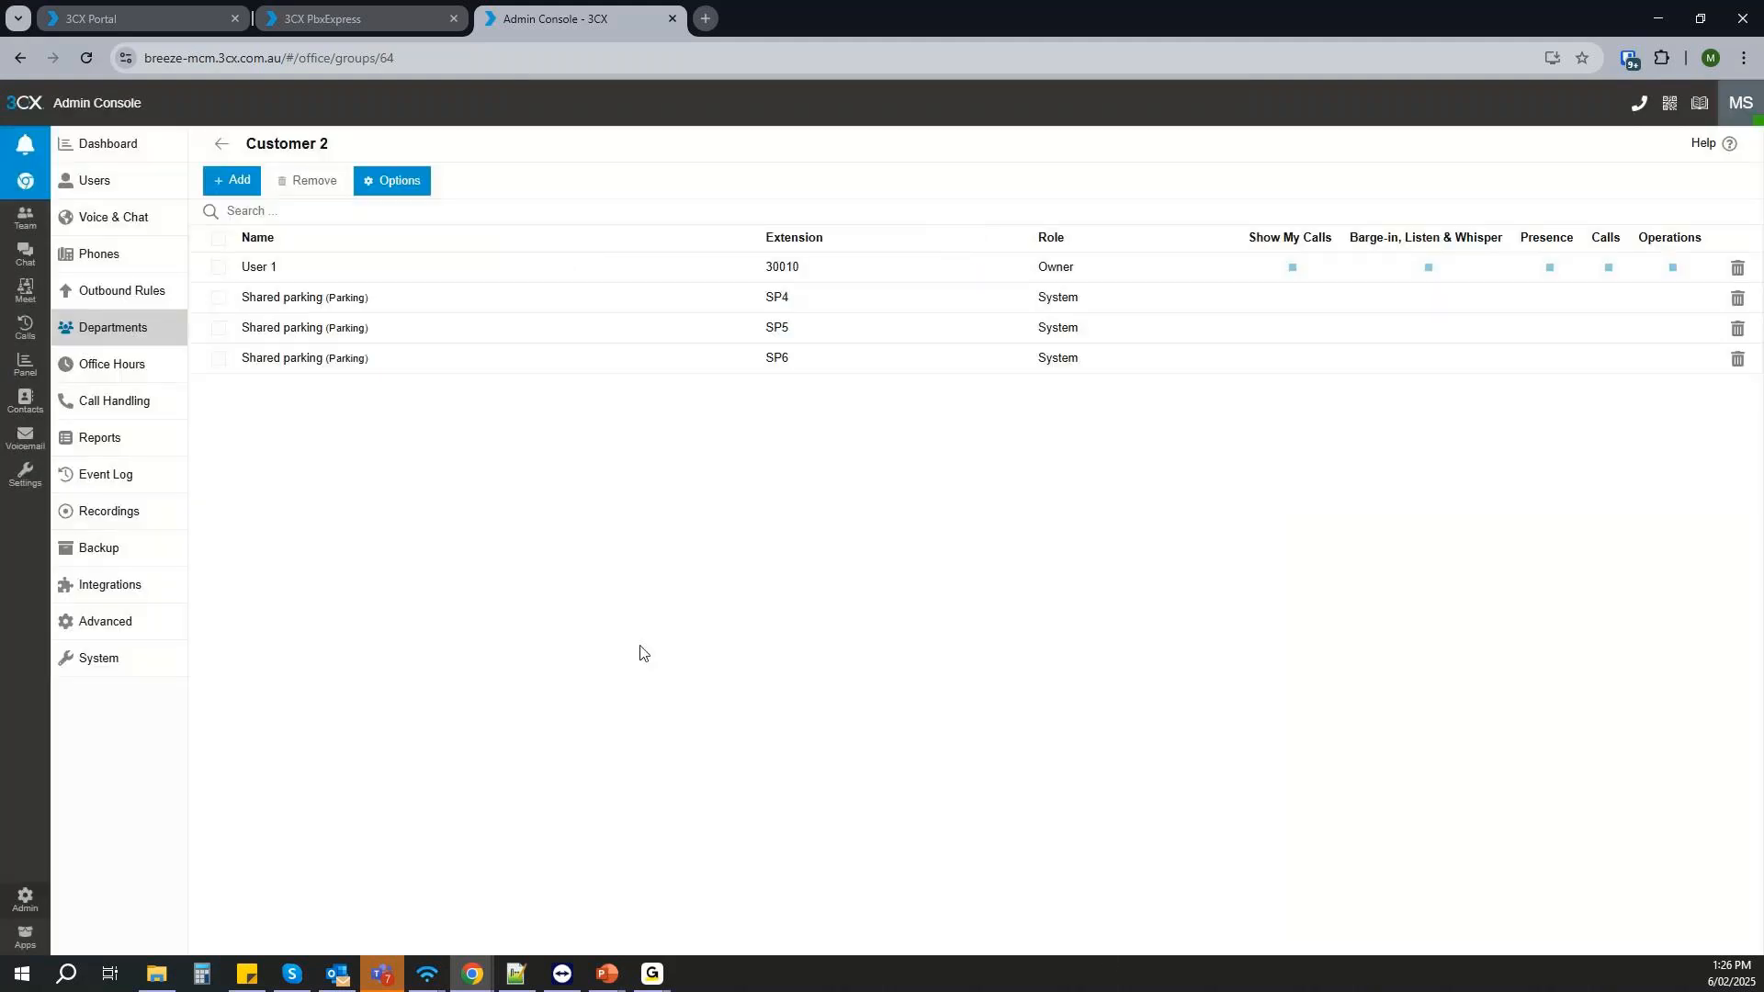
- Open the system-wide call parking settings and check the number of parking places
{"action": "left_click", "coordinate": [145, 660]}
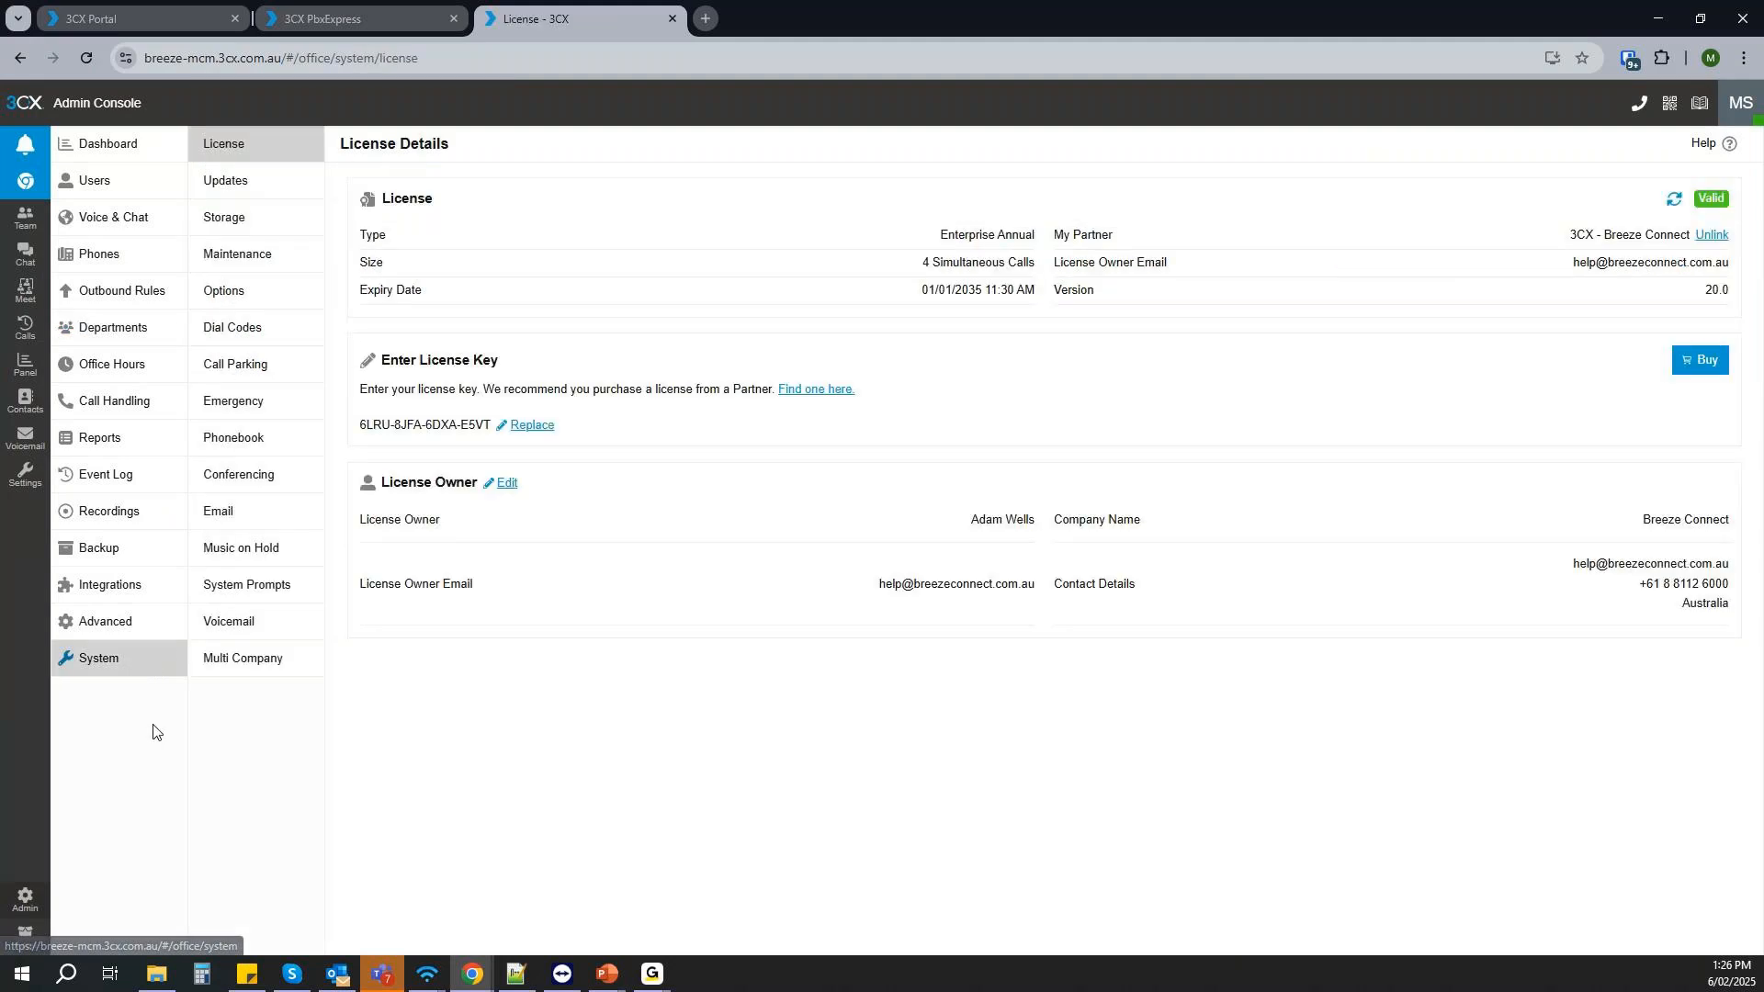
{"action": "left_click", "coordinate": [261, 367]}
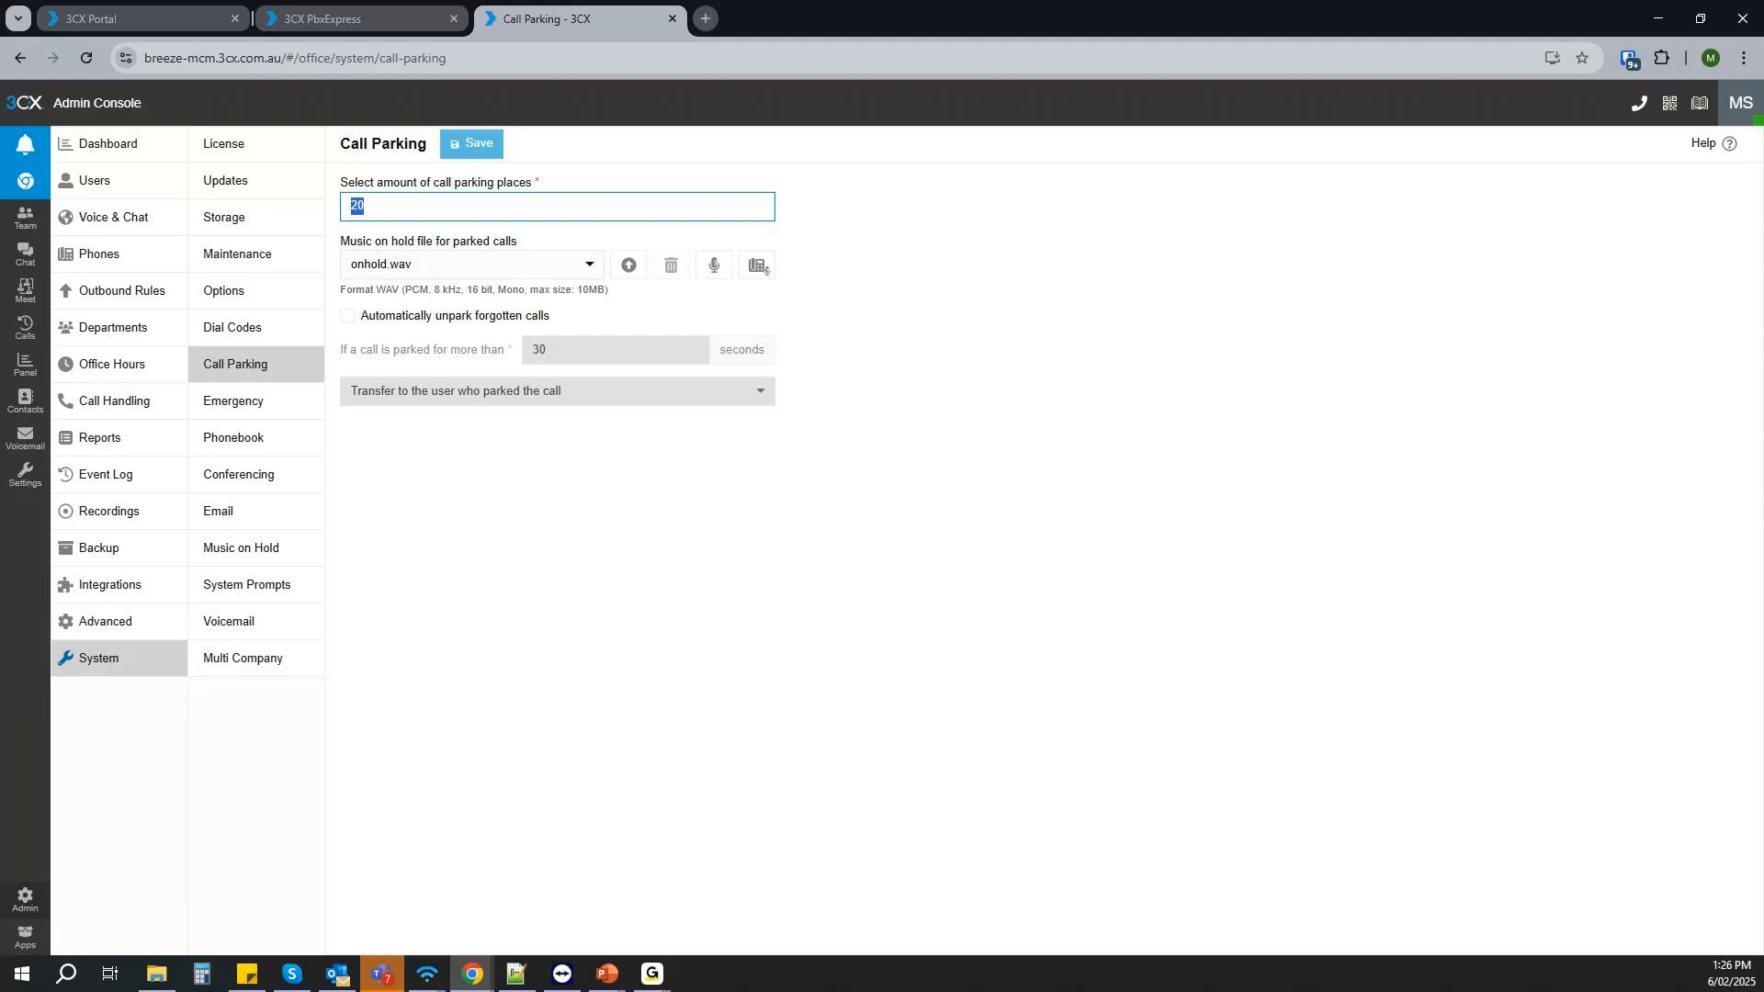
- Switch to the Customer 1 owner's session, start adding a user in its admin console, and look over the available roles
{"action": "key", "text": "alt+Tab"}
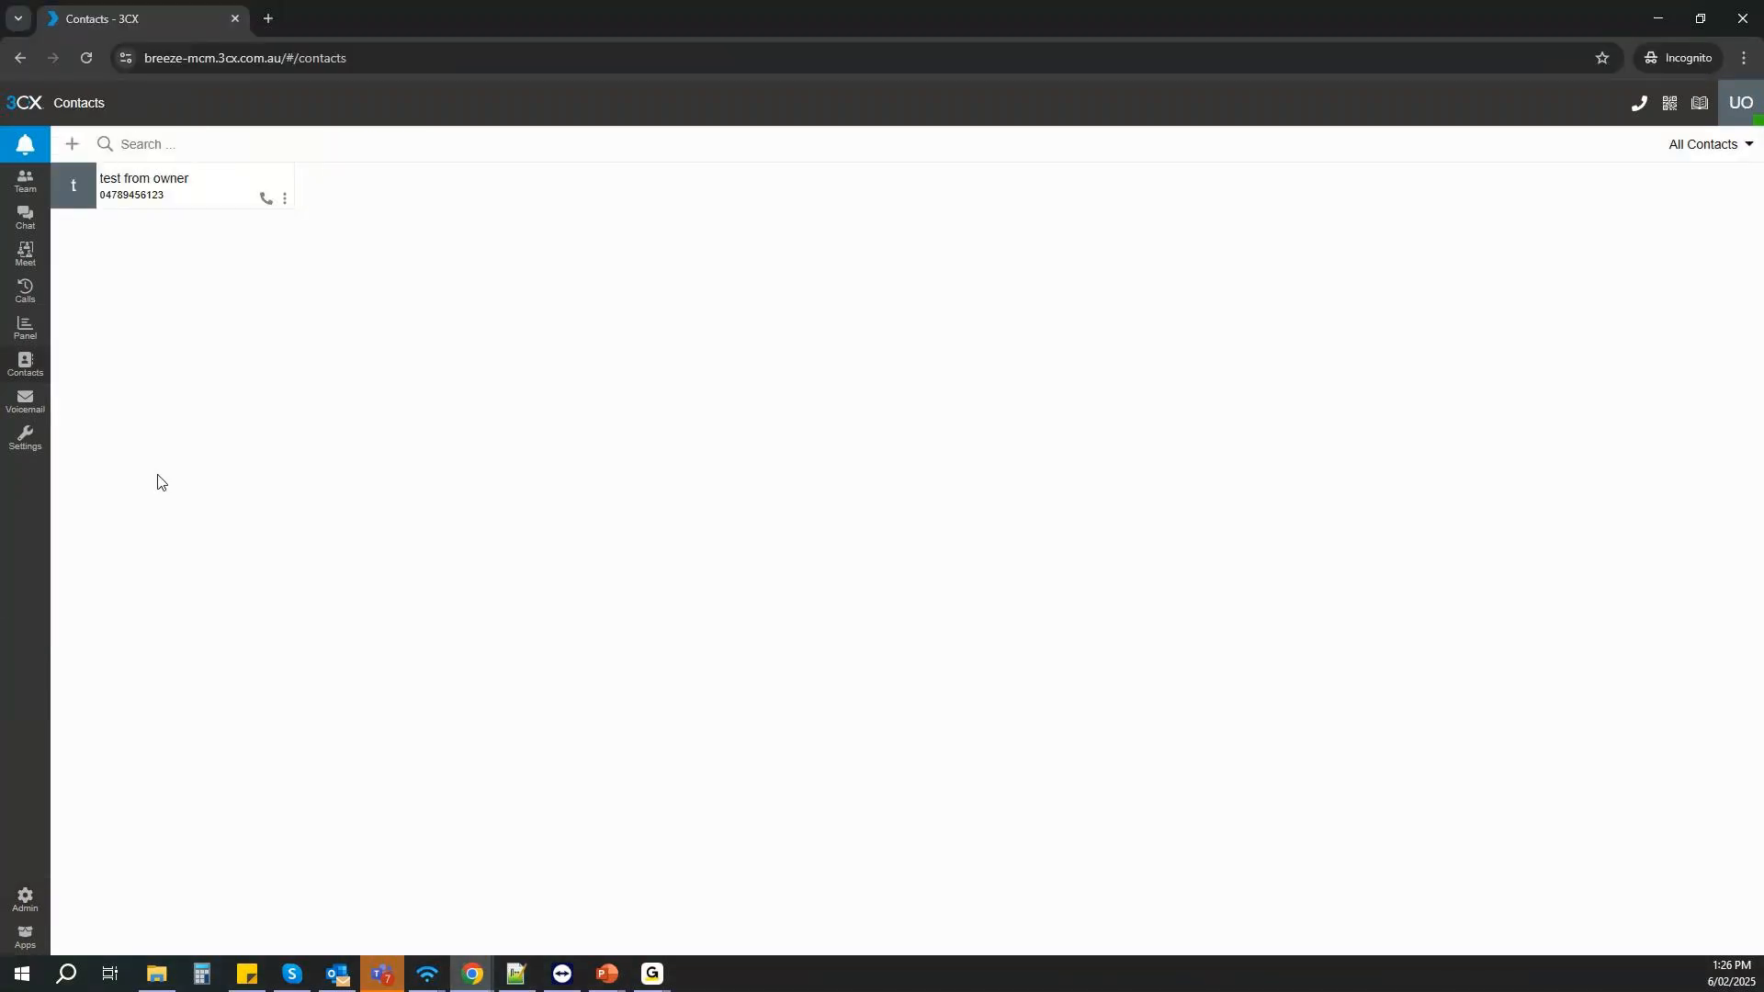
{"action": "left_click", "coordinate": [26, 902]}
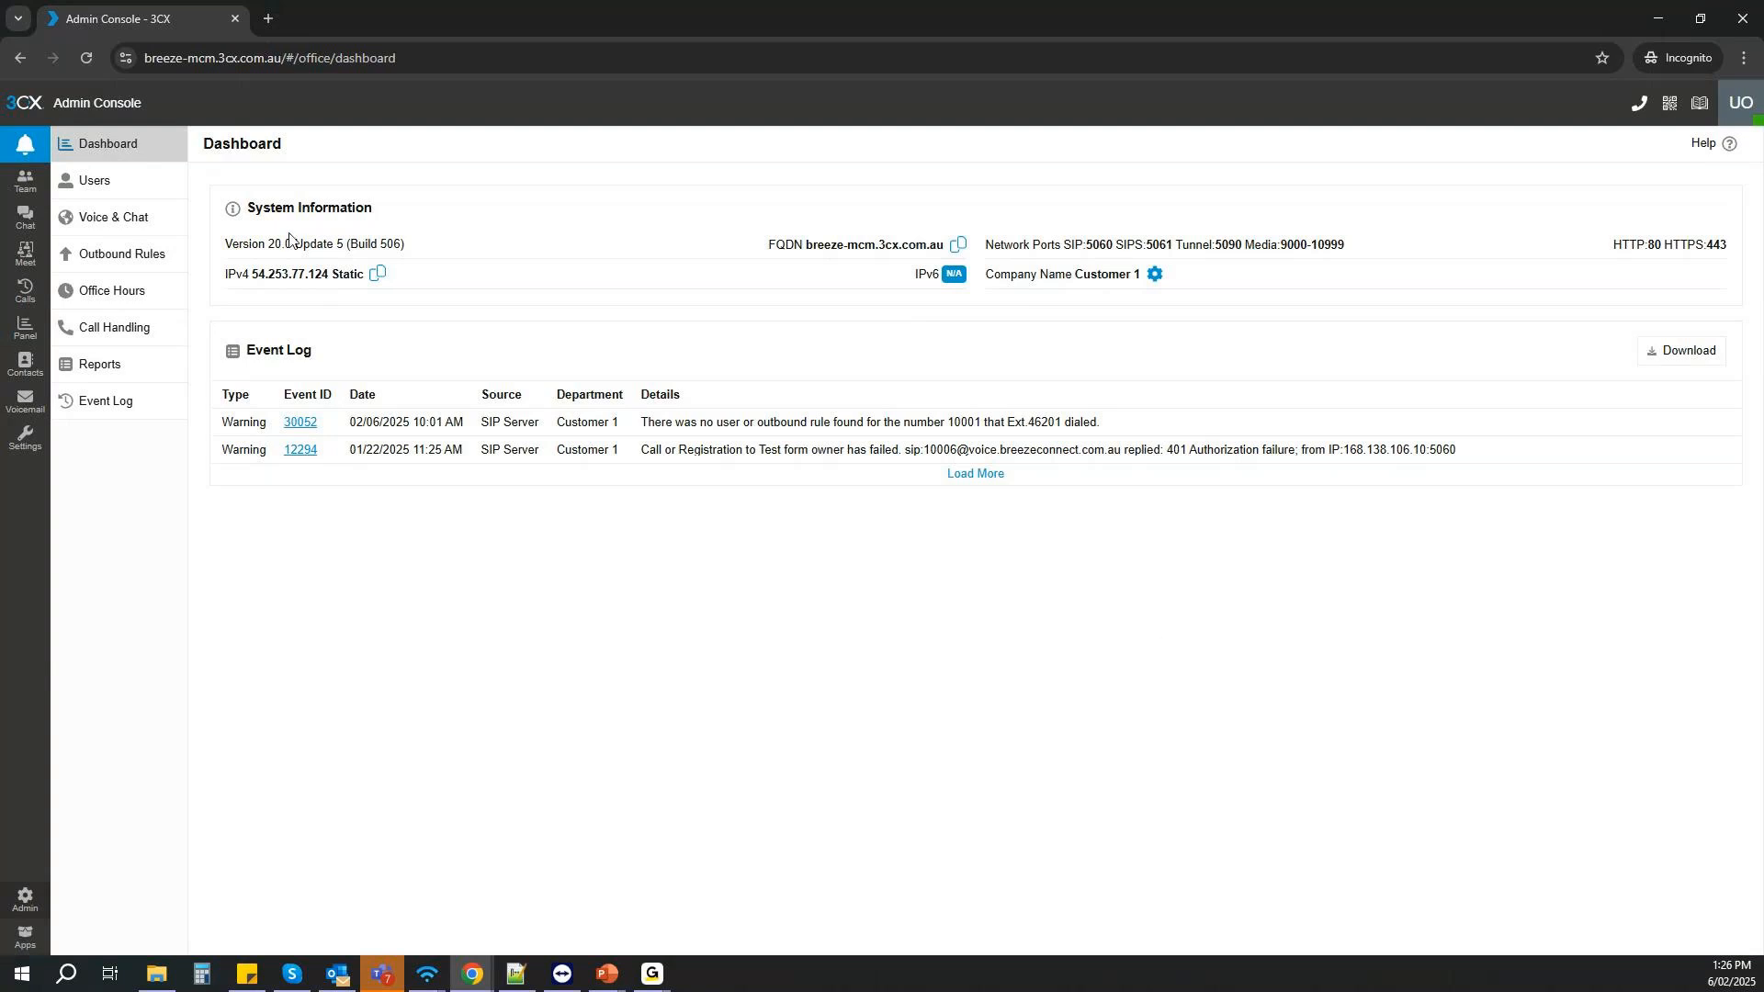
{"action": "left_click", "coordinate": [90, 180]}
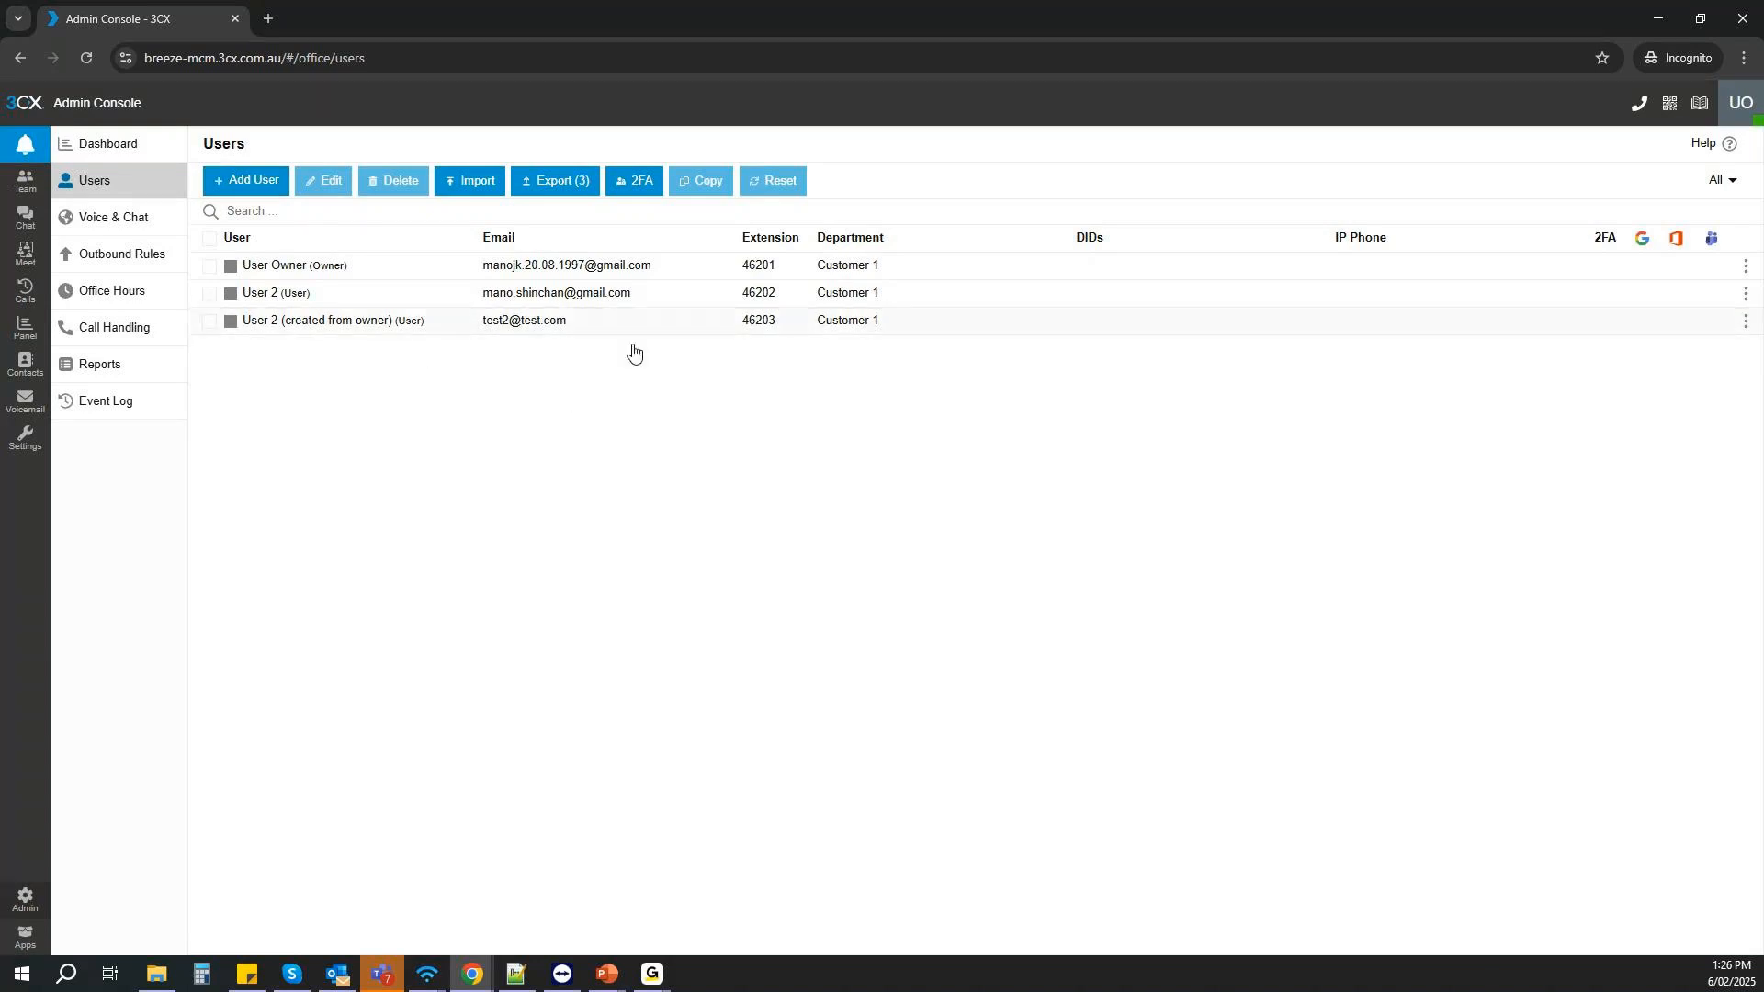
{"action": "left_click", "coordinate": [253, 186]}
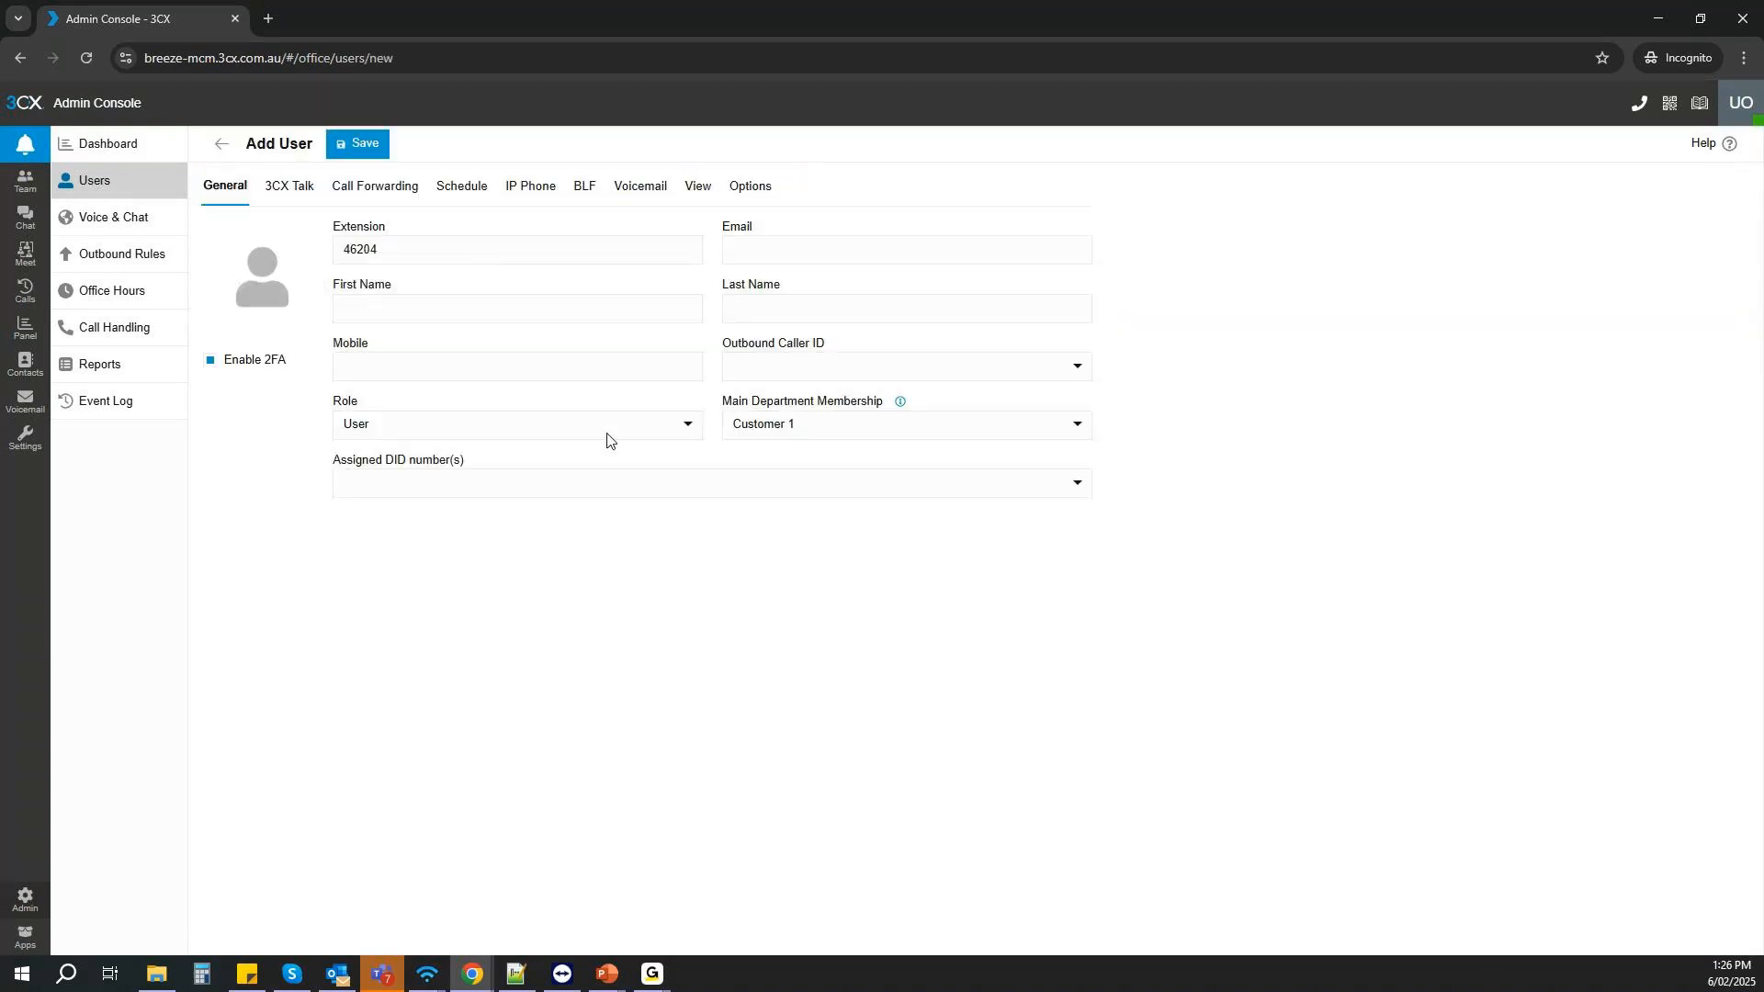
{"action": "left_click", "coordinate": [607, 438]}
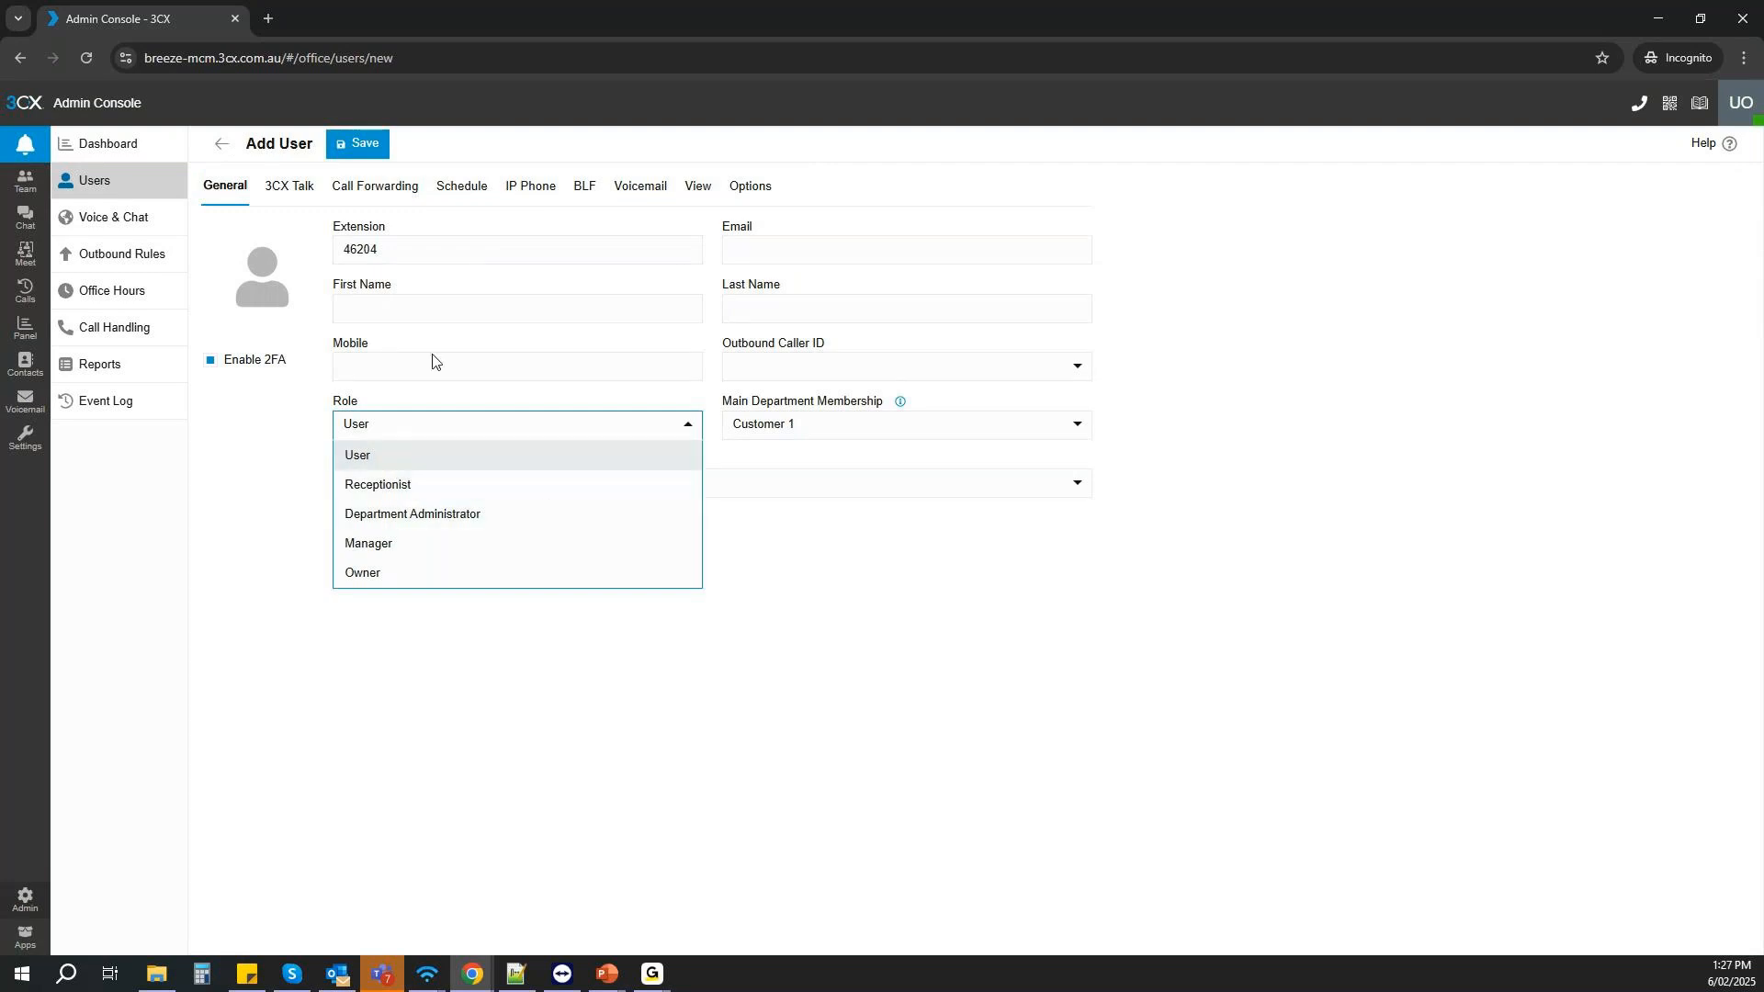
- Enter owner as the new user's first name, 2 as the last name, and fill in the support e-mail address
{"action": "left_click", "coordinate": [370, 306]}
{"action": "type", "text": "owner"}
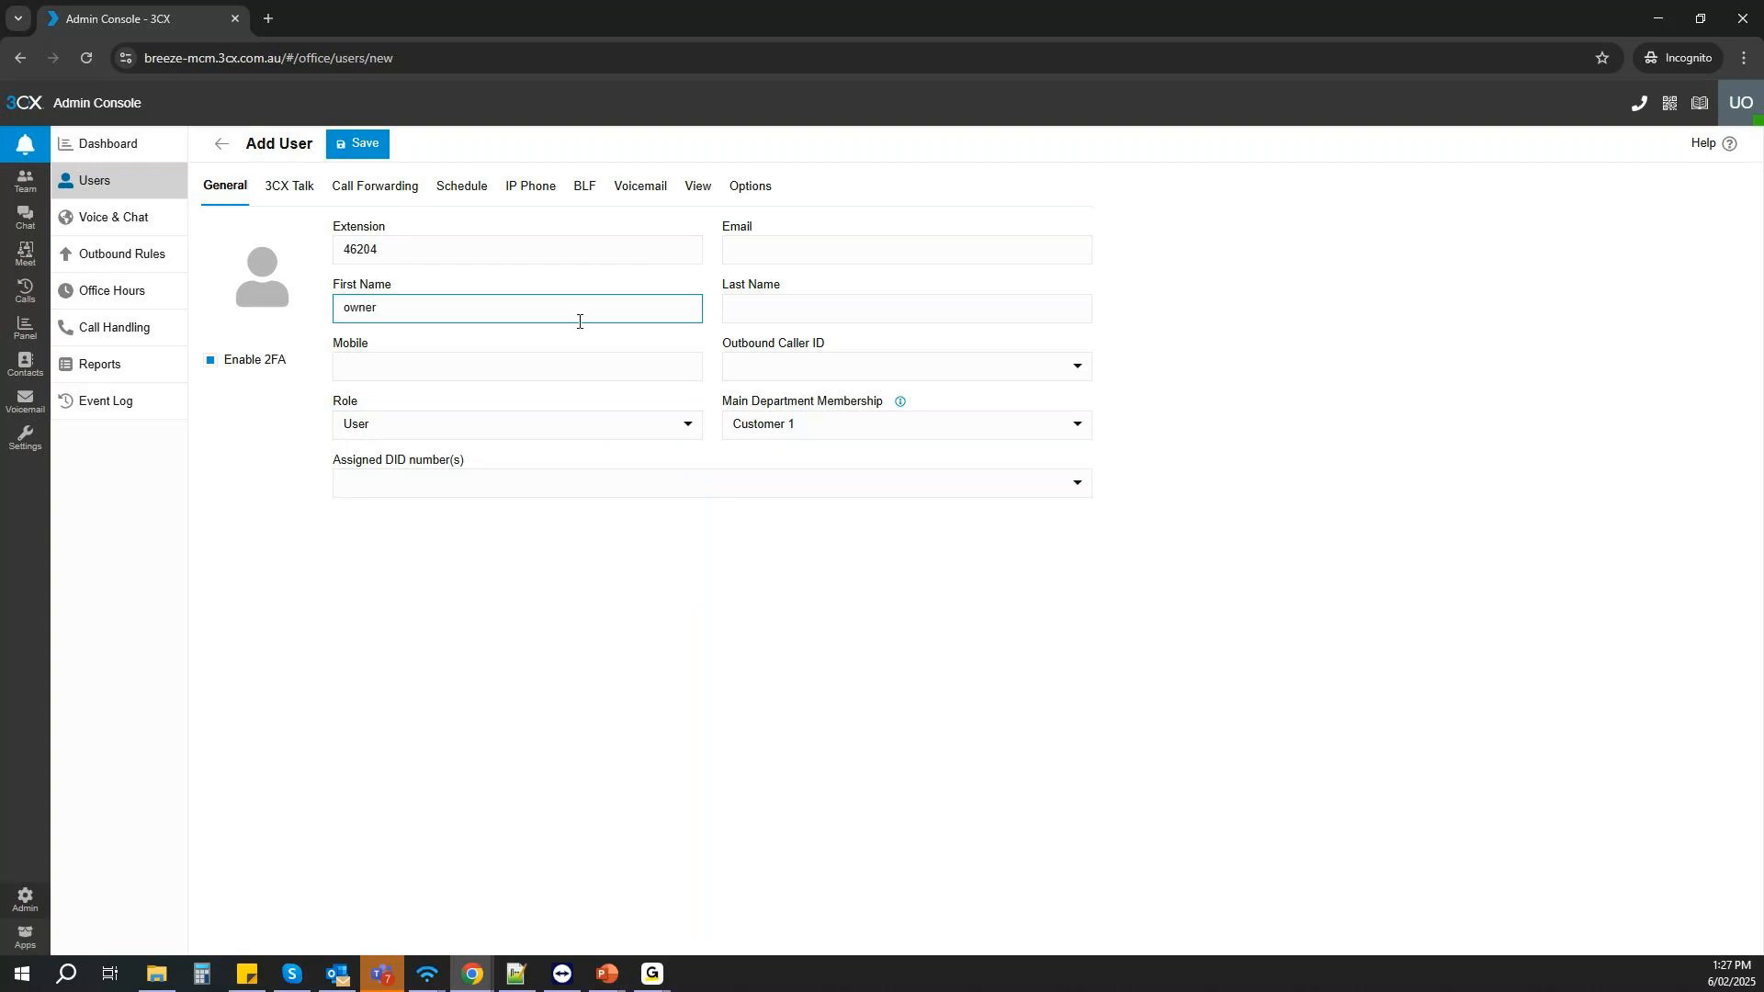
{"action": "left_click", "coordinate": [796, 306]}
{"action": "type", "text": "2"}
{"action": "left_click", "coordinate": [770, 247]}
{"action": "type", "text": "help@"}
{"action": "key", "text": "BackSpace"}
{"action": "key", "text": "BackSpace"}
{"action": "key", "text": "BackSpace"}
{"action": "key", "text": "BackSpace"}
{"action": "key", "text": "BackSpace"}
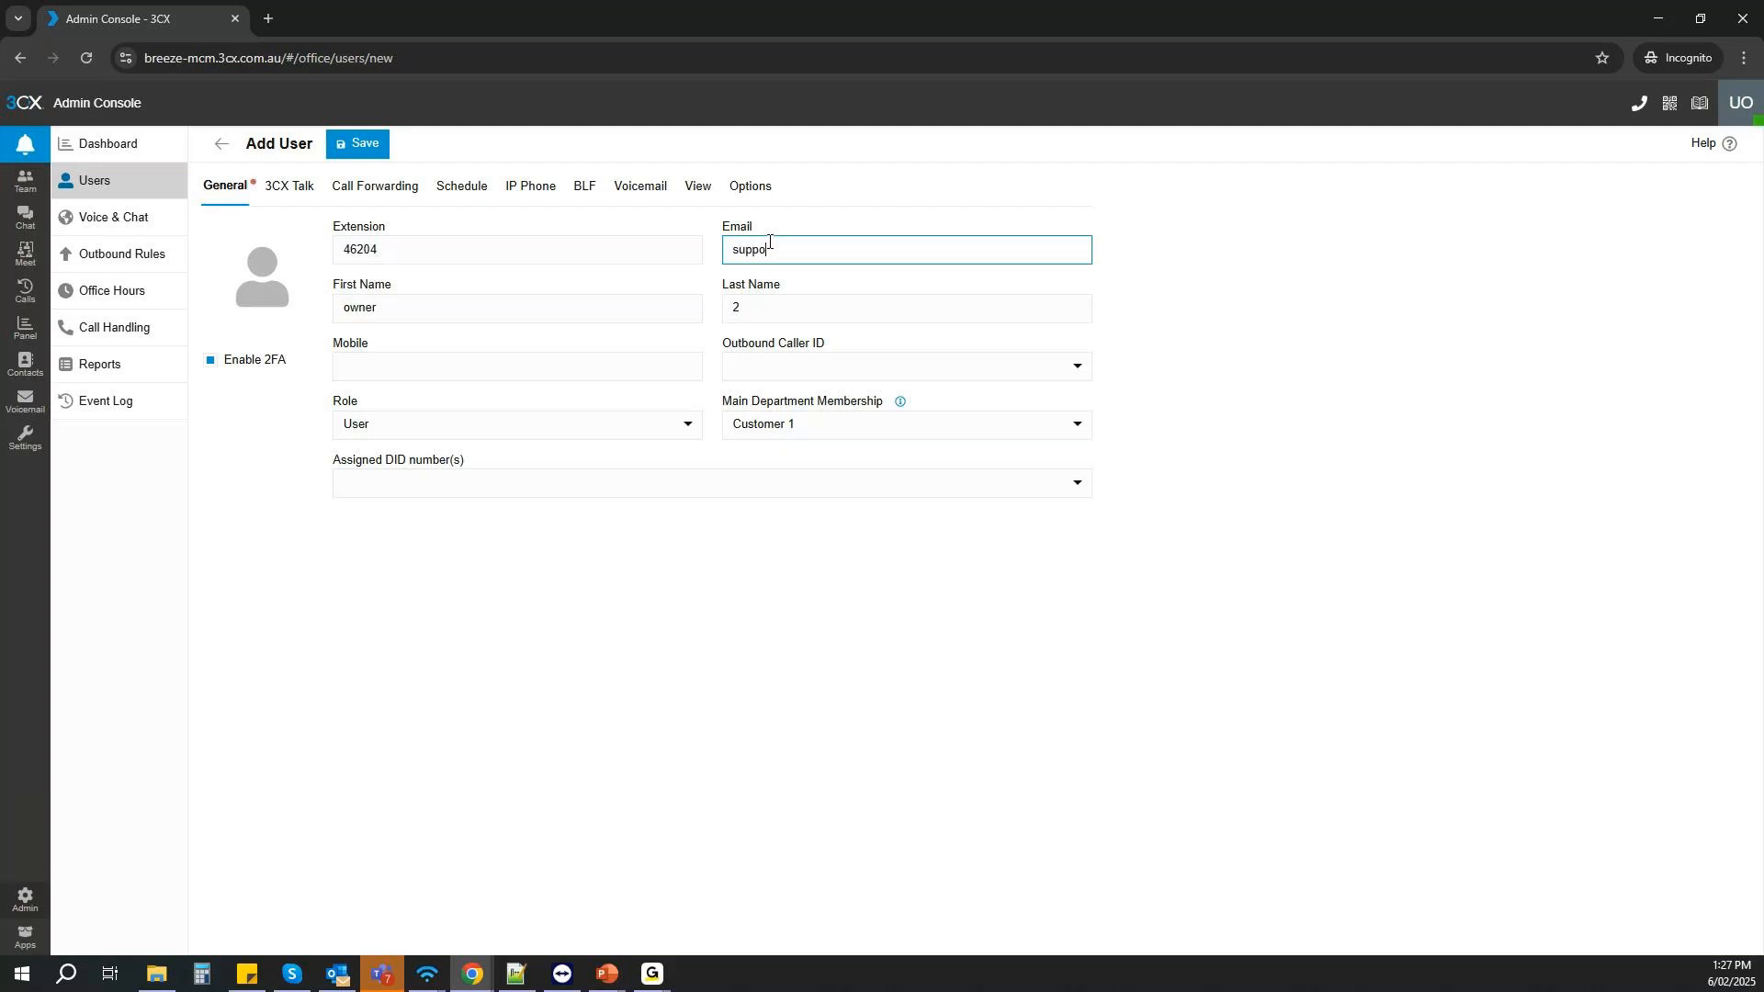
- Set the new user's role to Receptionist and check which main departments can be chosen
{"action": "left_click", "coordinate": [559, 425]}
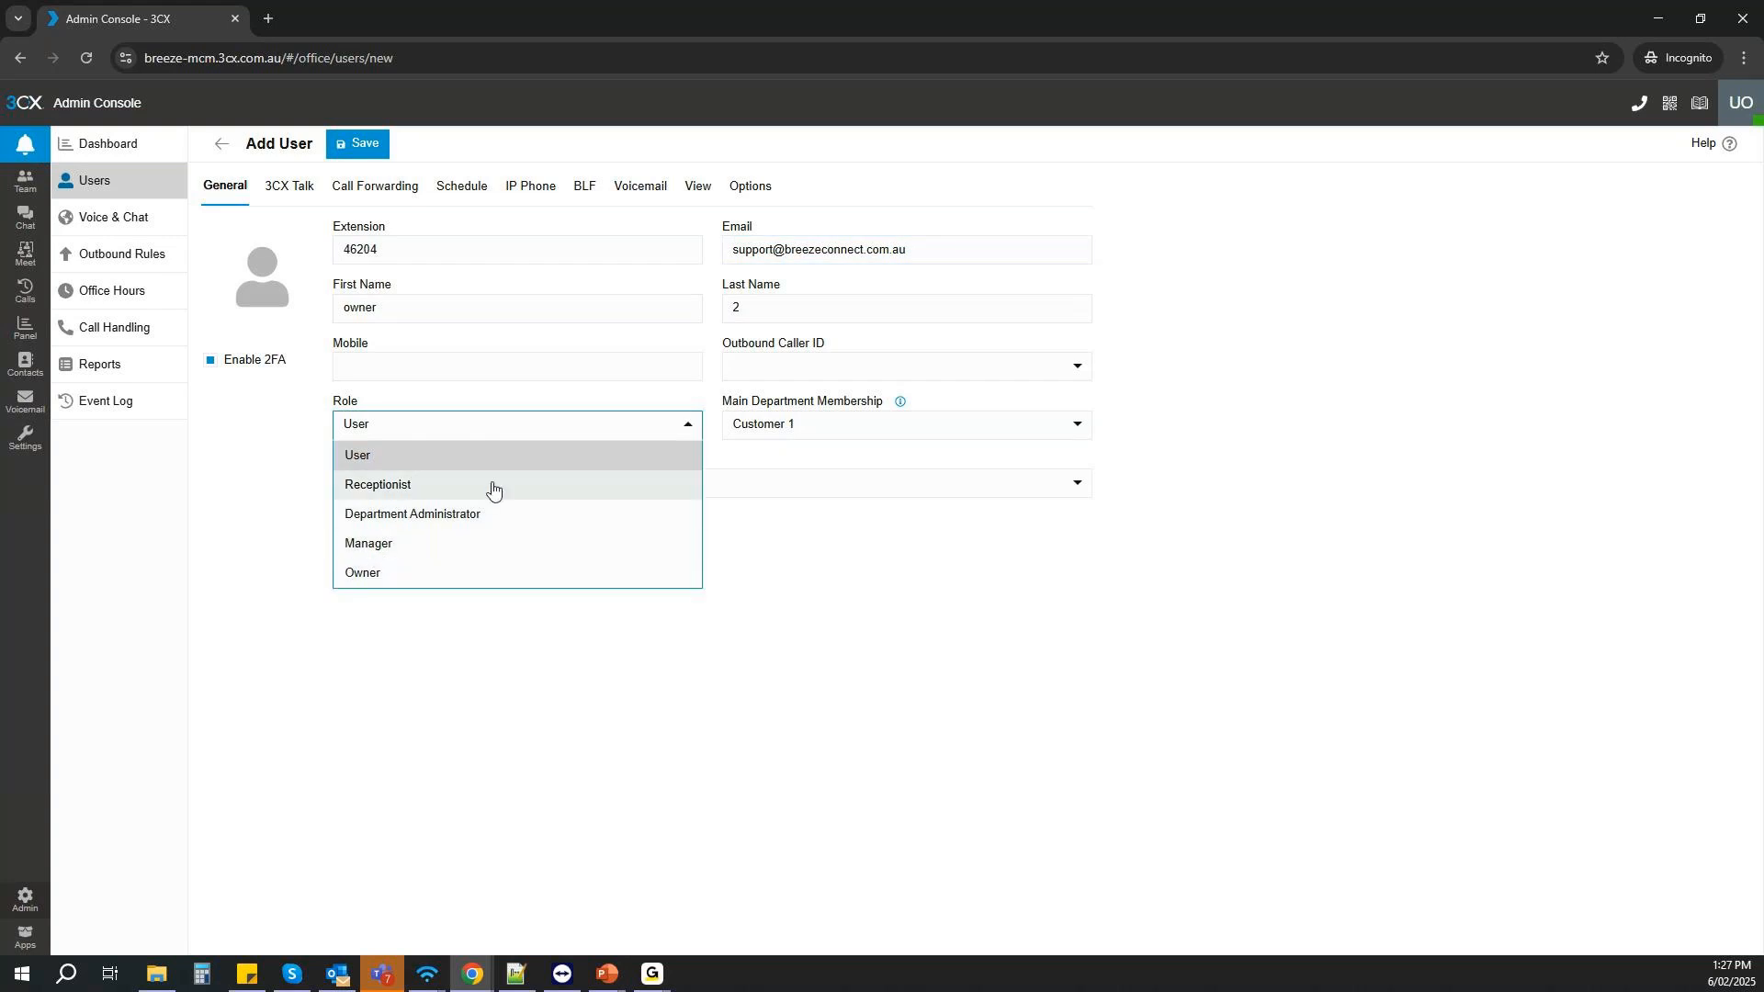
{"action": "left_click", "coordinate": [393, 486]}
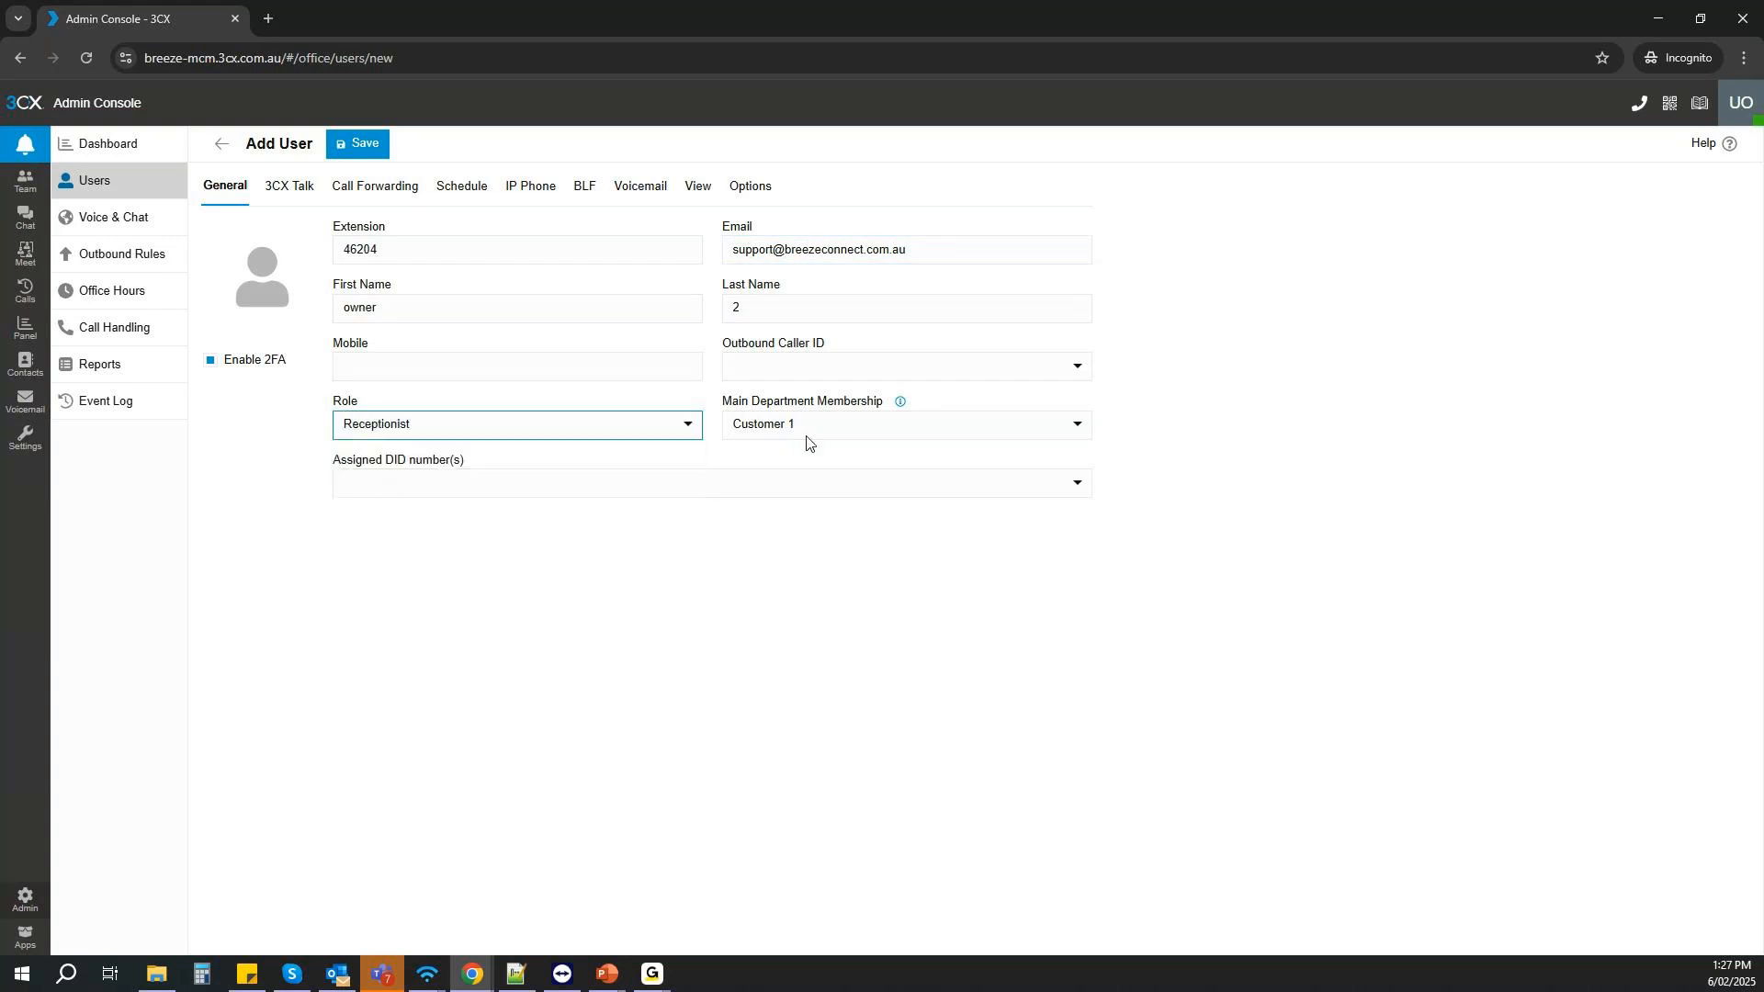
{"action": "left_click", "coordinate": [809, 433]}
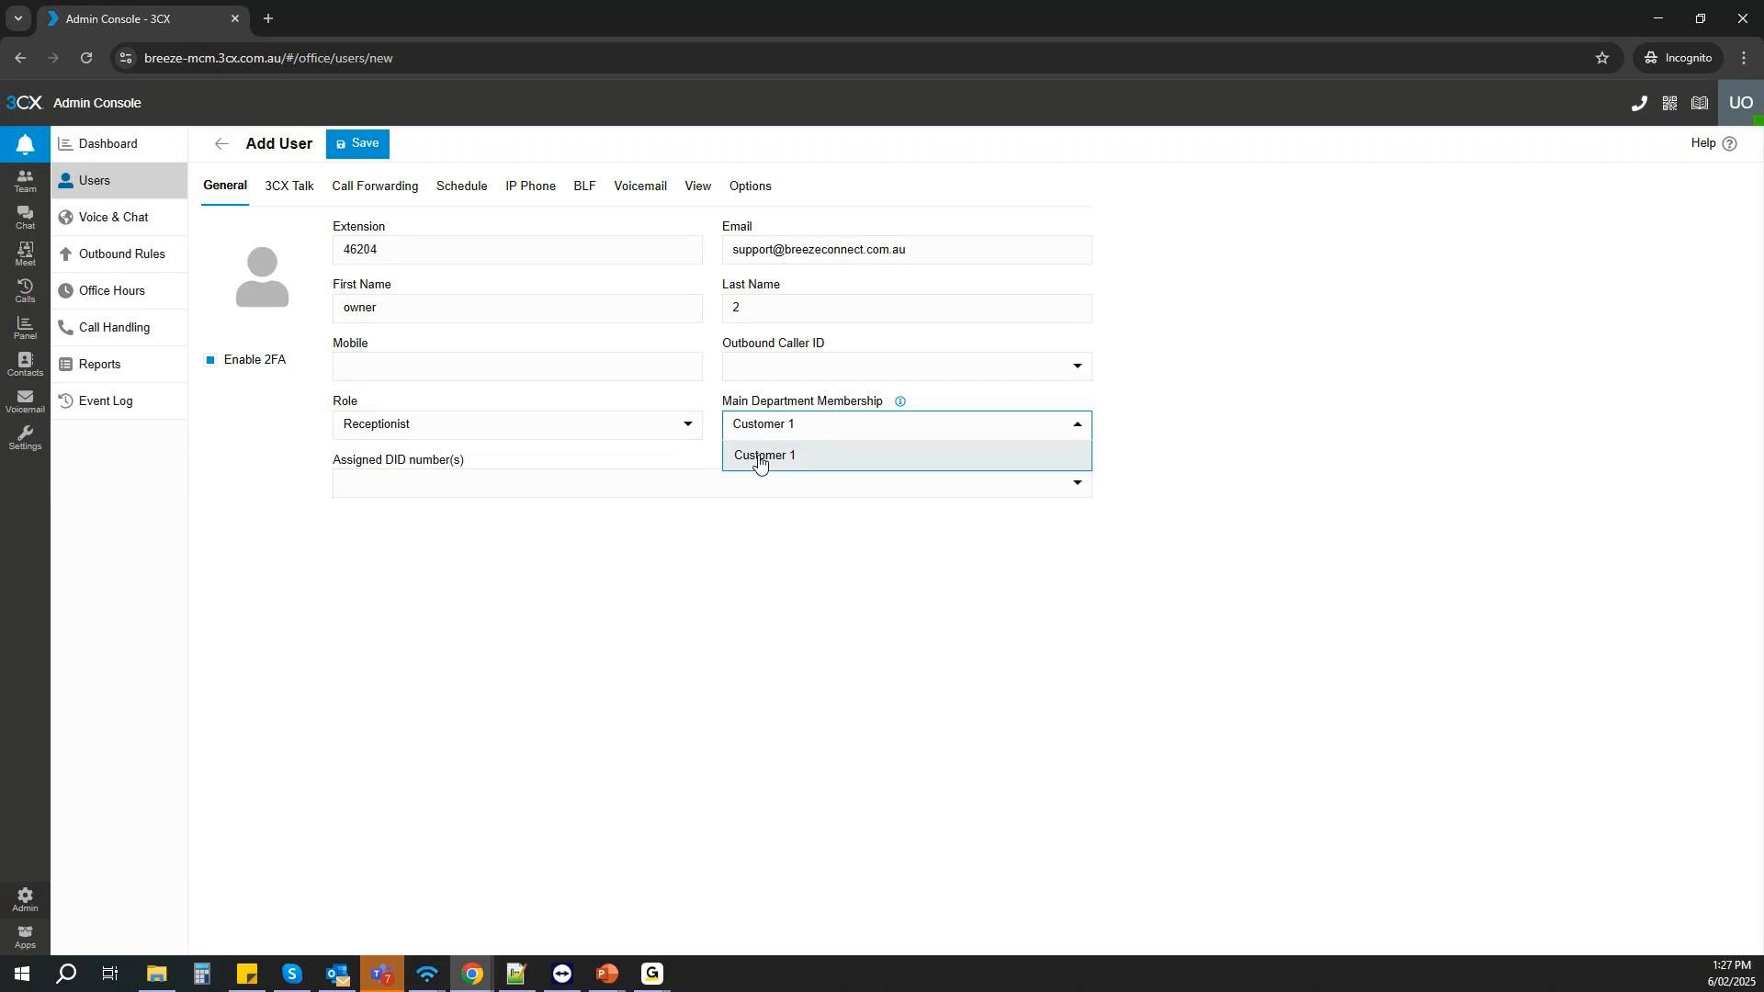
- Try to save the new user with extension 46240, and set the extension back to 46204
{"action": "left_click", "coordinate": [390, 250]}
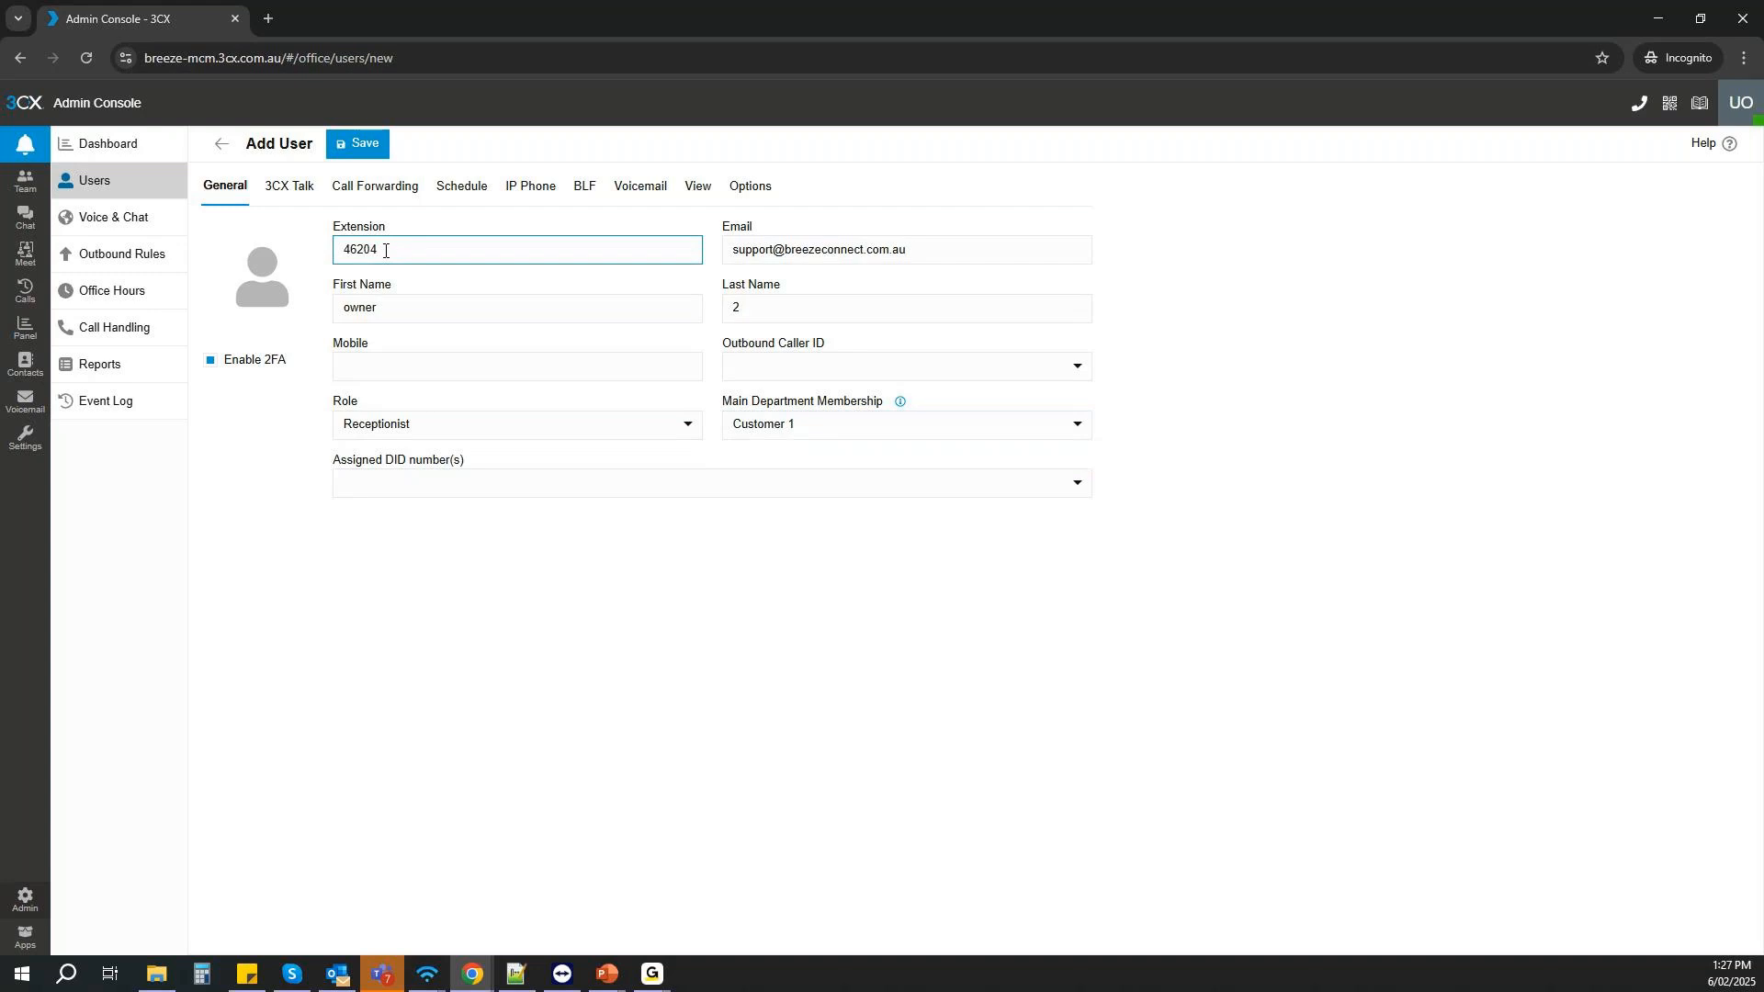
{"action": "type", "text": "0"}
{"action": "left_click", "coordinate": [382, 149]}
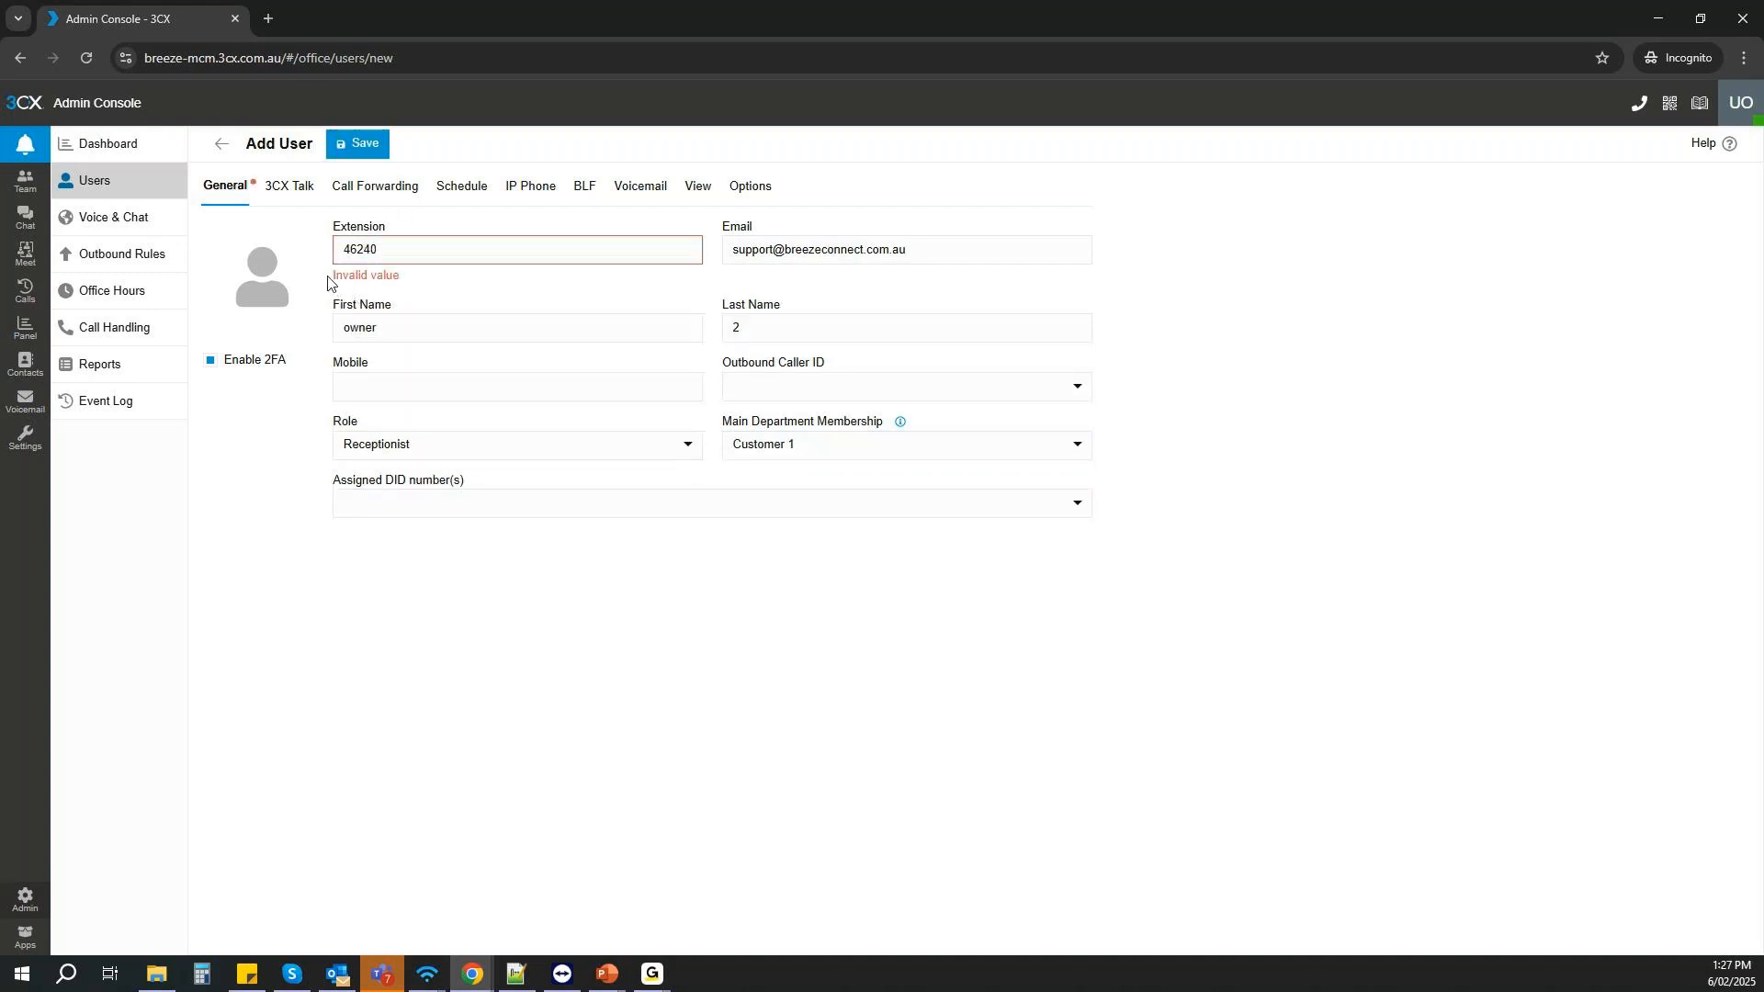
{"action": "left_click_drag", "start_coordinate": [330, 280], "coordinate": [410, 284]}
{"action": "left_click", "coordinate": [385, 251]}
{"action": "key", "text": "BackSpace"}
{"action": "key", "text": "BackSpace"}
{"action": "type", "text": "04"}
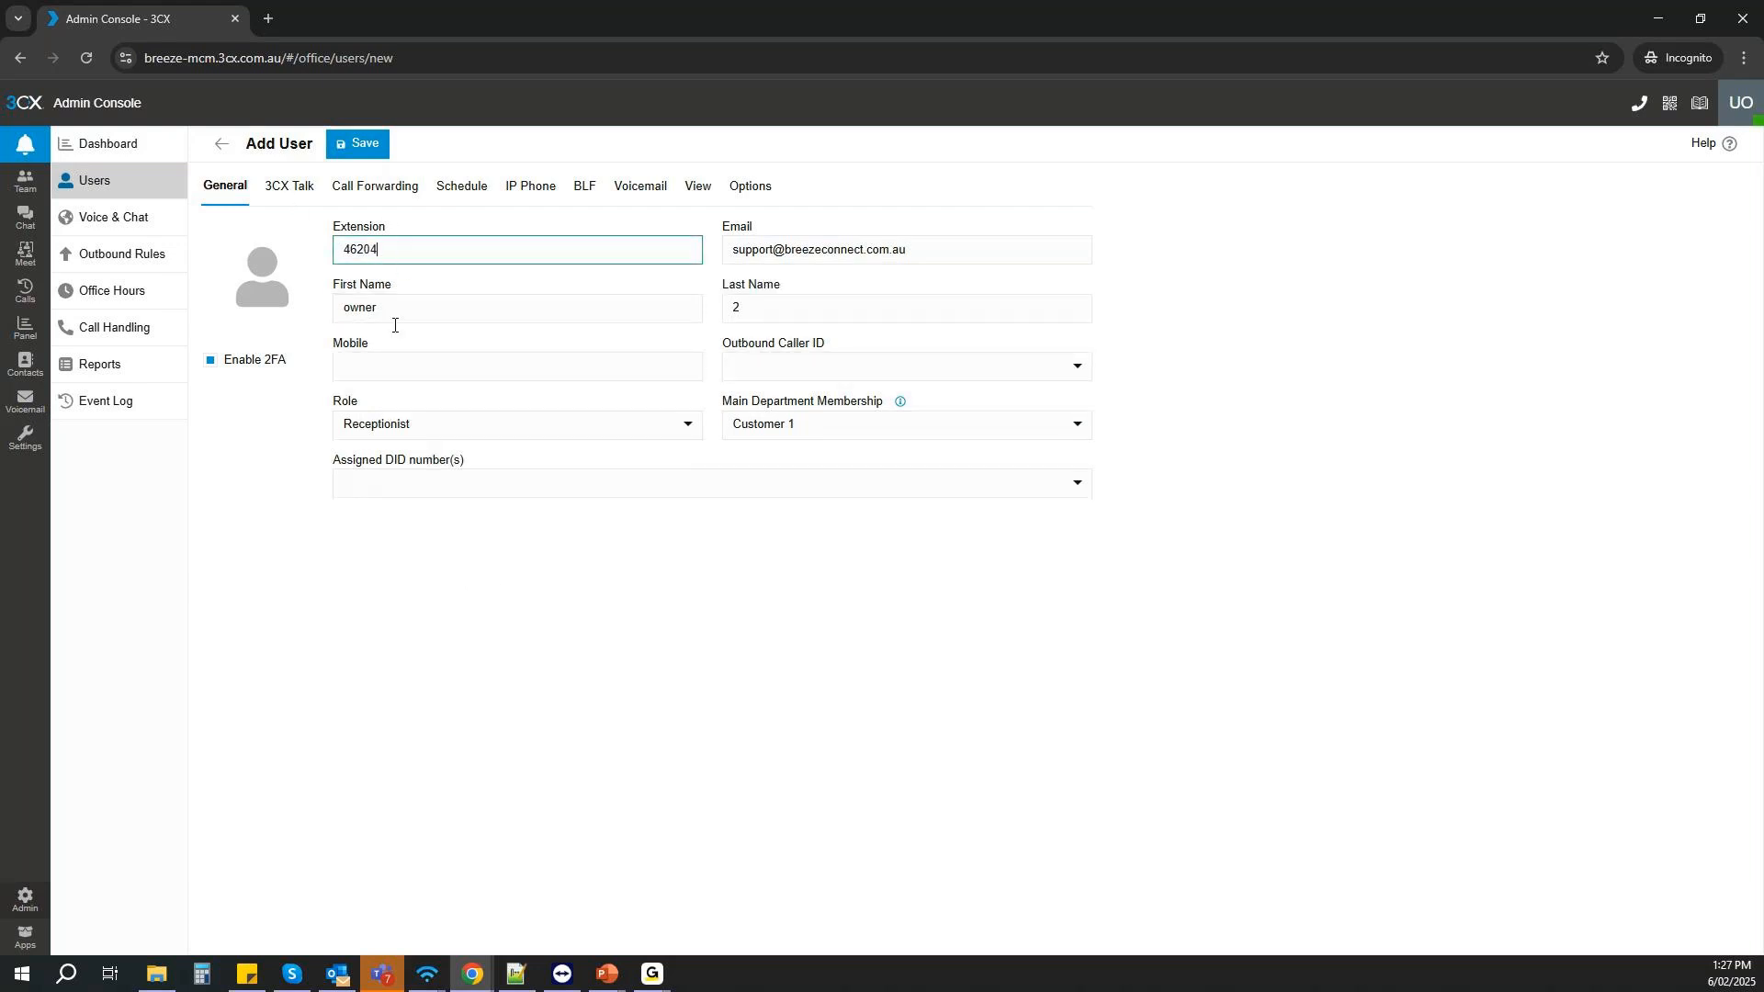
- Give the new Customer 1 user the Owner role and save the user
{"action": "left_click", "coordinate": [420, 428]}
{"action": "left_click", "coordinate": [367, 575]}
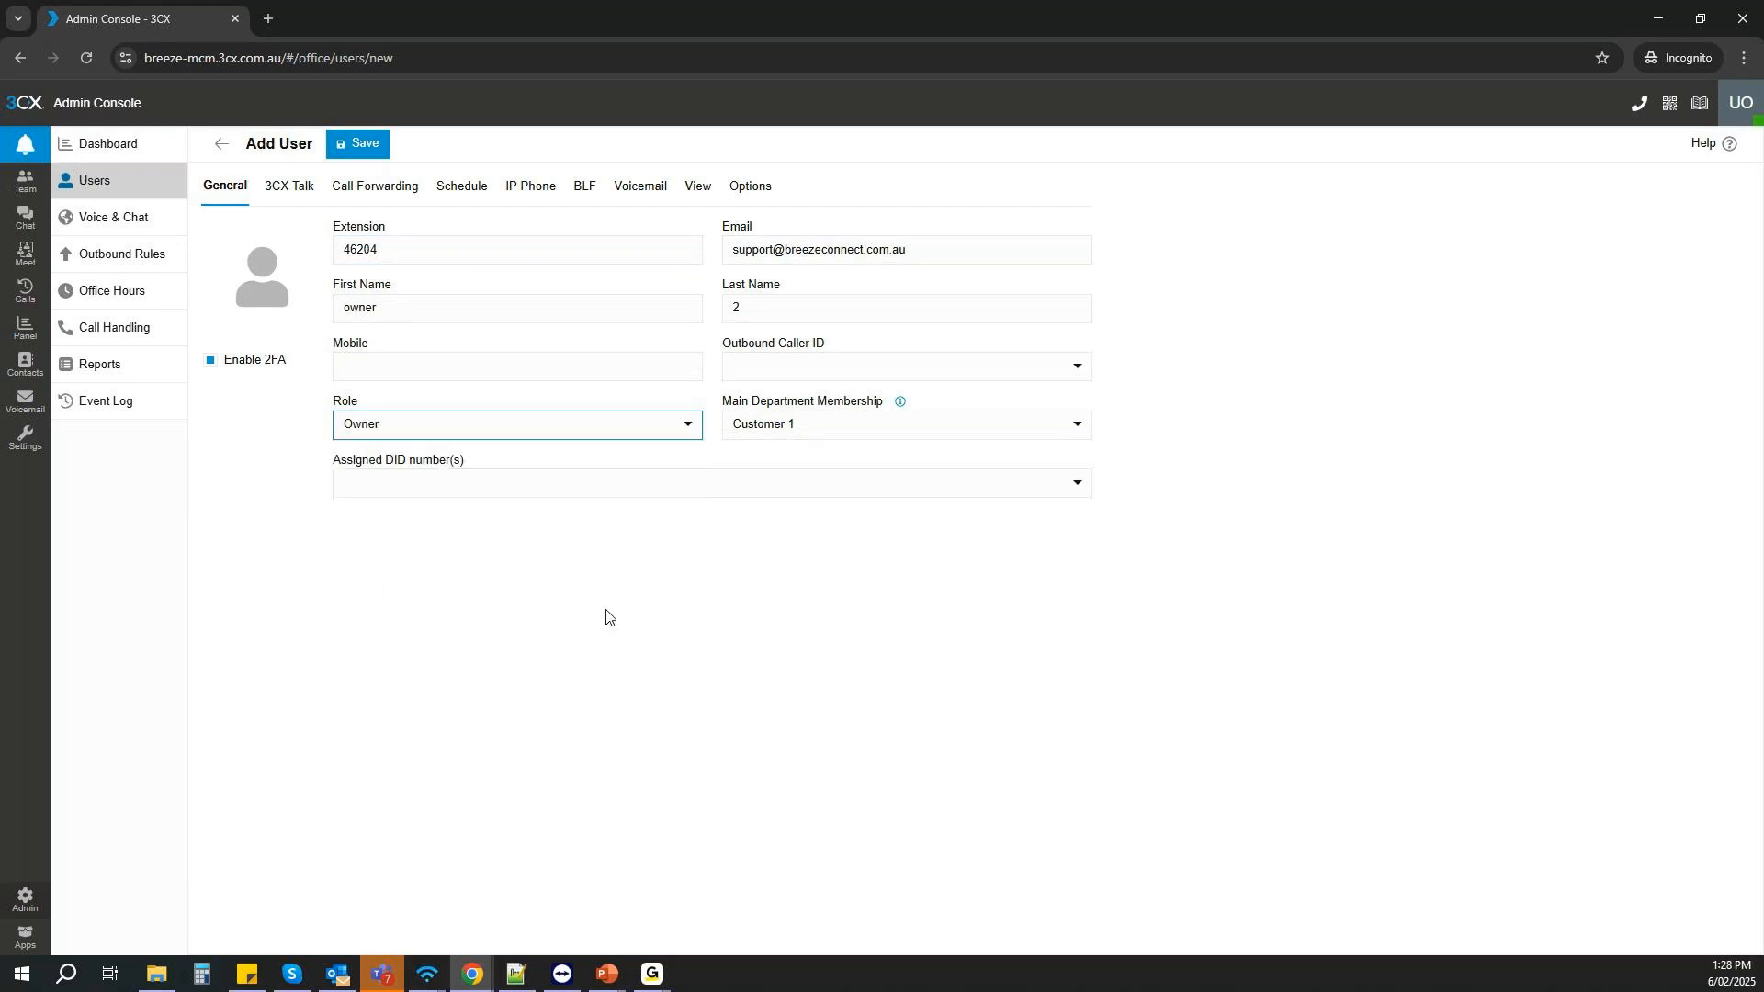
{"action": "left_click", "coordinate": [363, 145]}
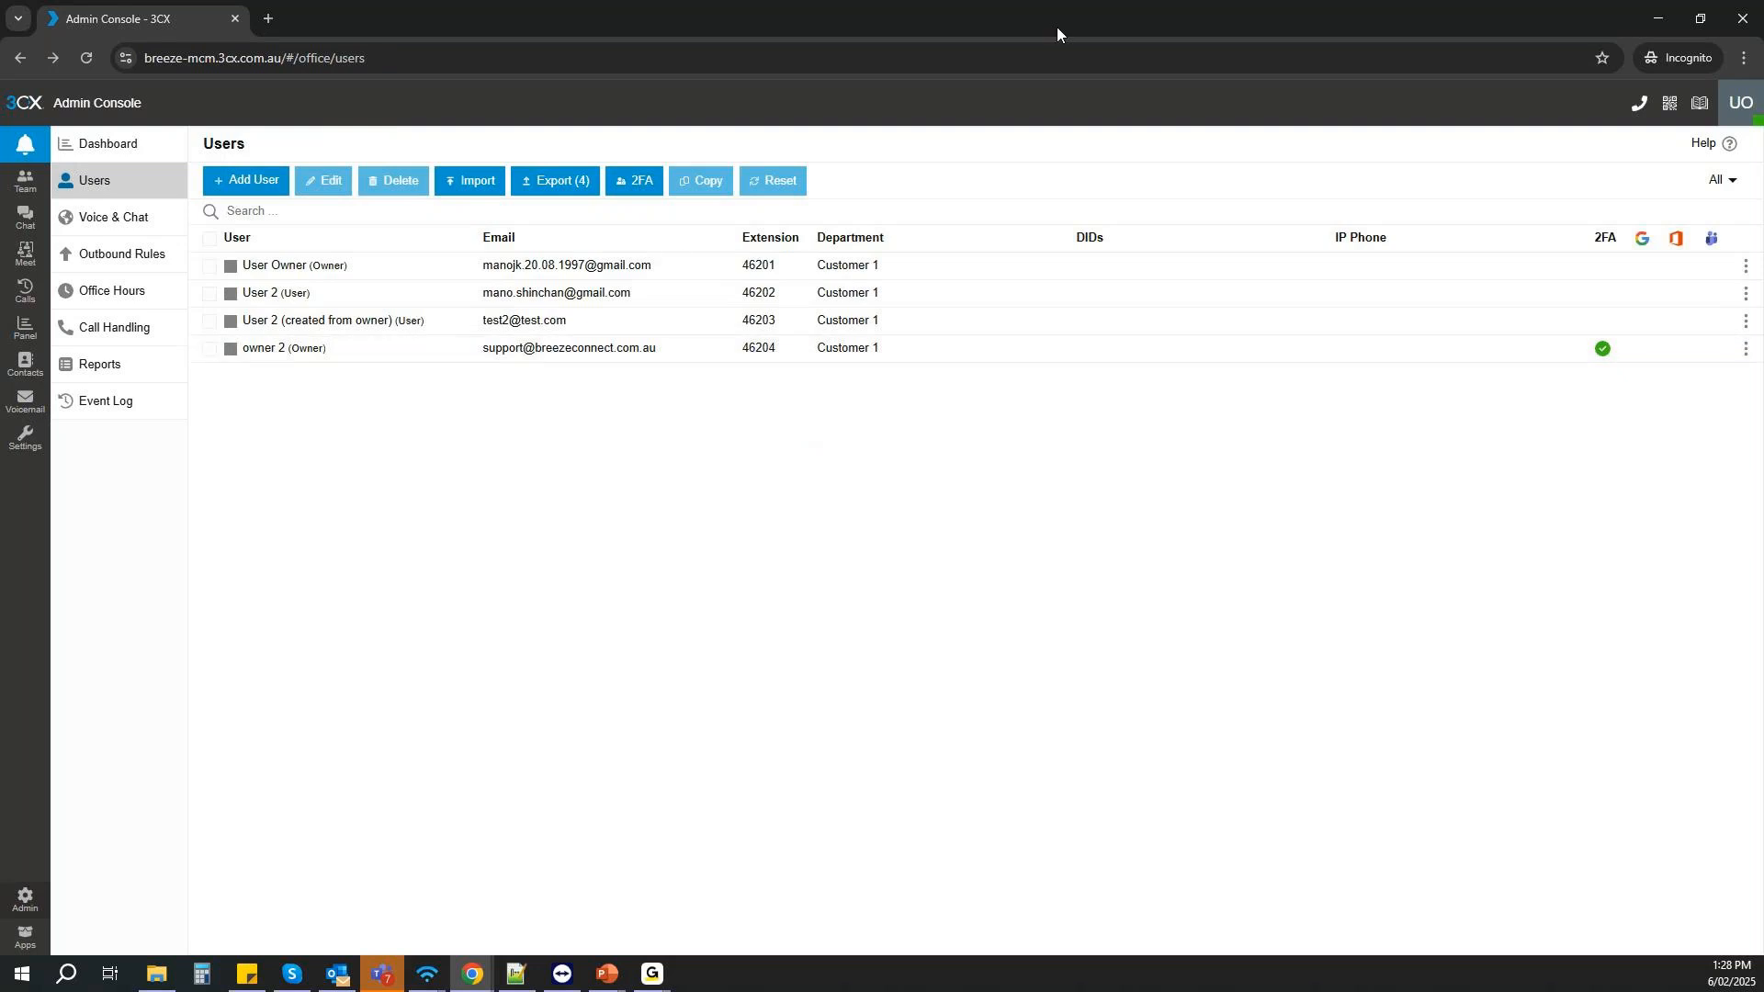
- Review the full user list in the system owner's console and return to the Customer 1 owner's user list
{"action": "left_click_drag", "start_coordinate": [1054, 21], "coordinate": [0, 330]}
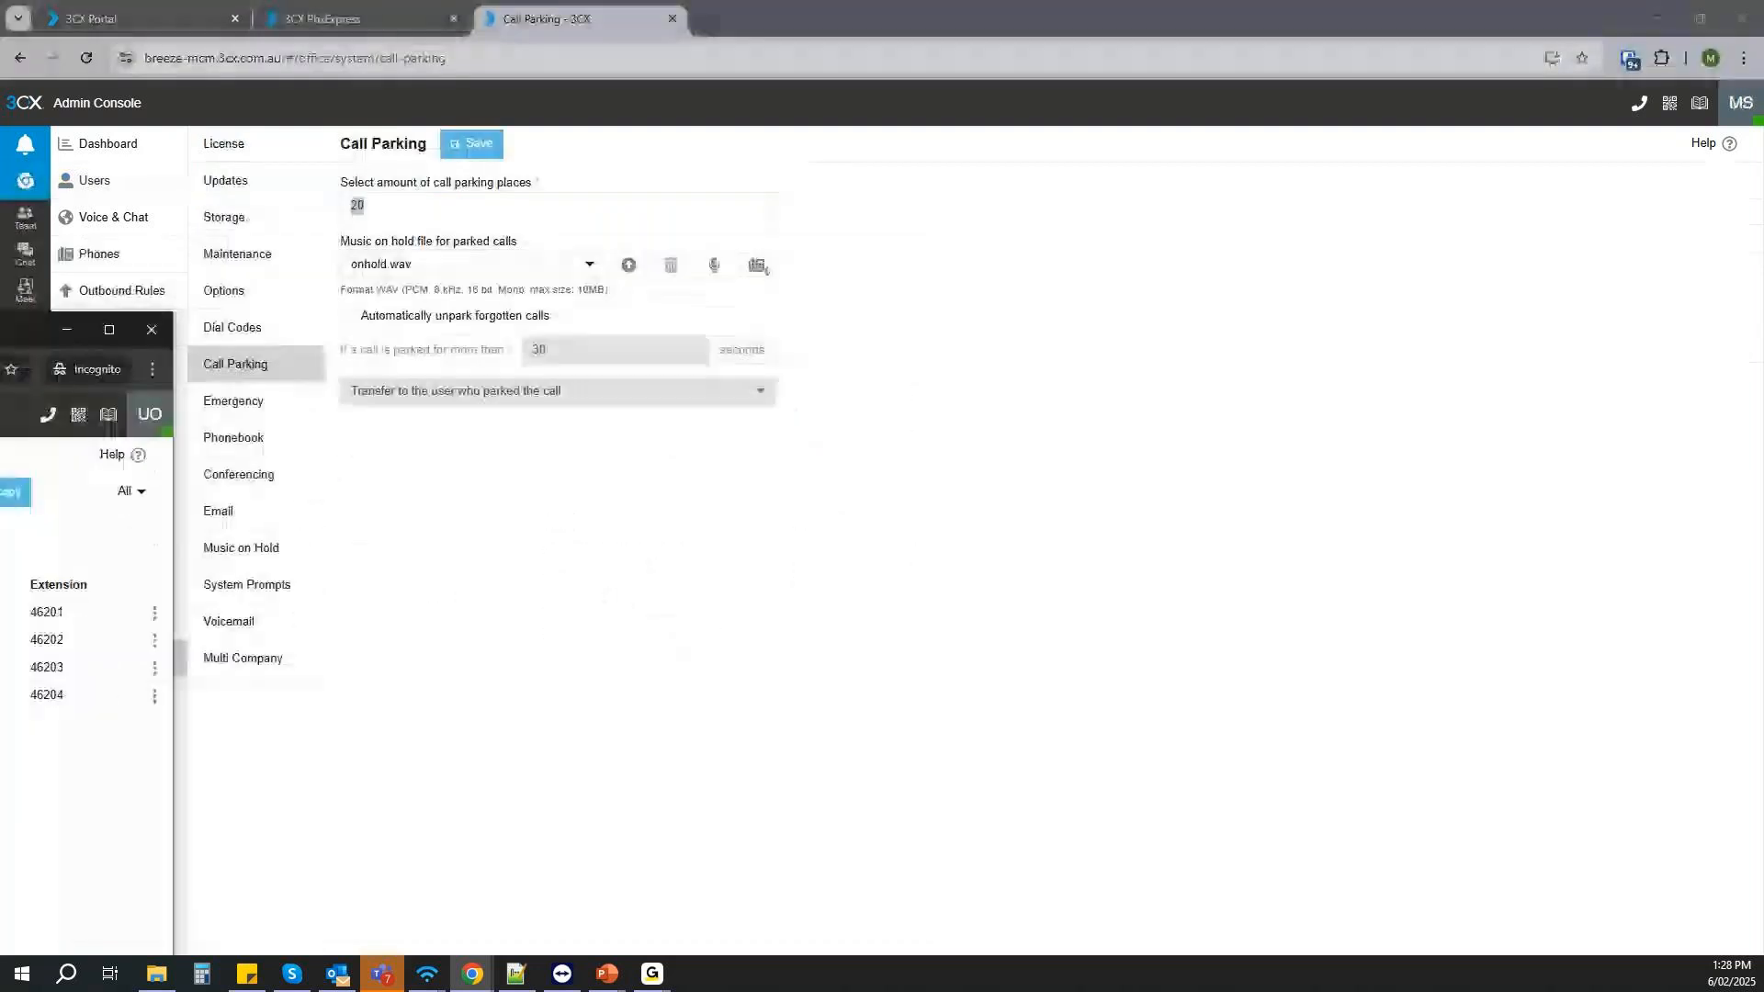
{"action": "left_click", "coordinate": [118, 182]}
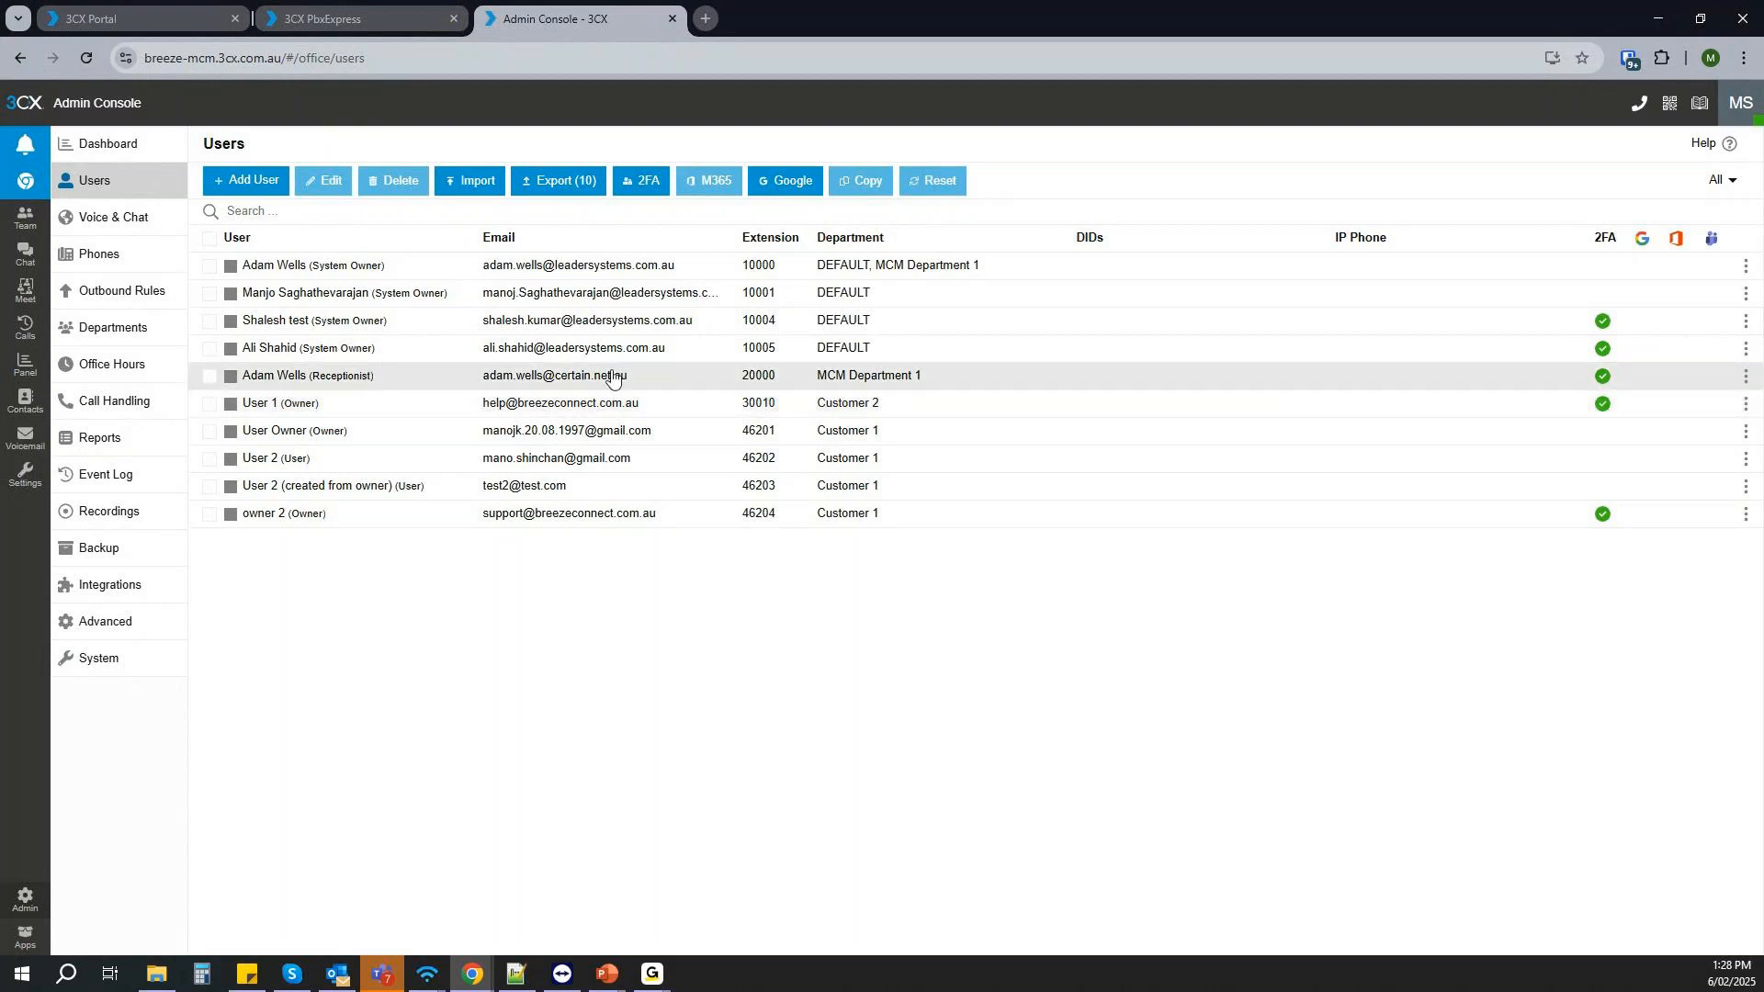
{"action": "left_click_drag", "start_coordinate": [0, 217], "coordinate": [889, 186]}
{"action": "left_click", "coordinate": [1106, 188]}
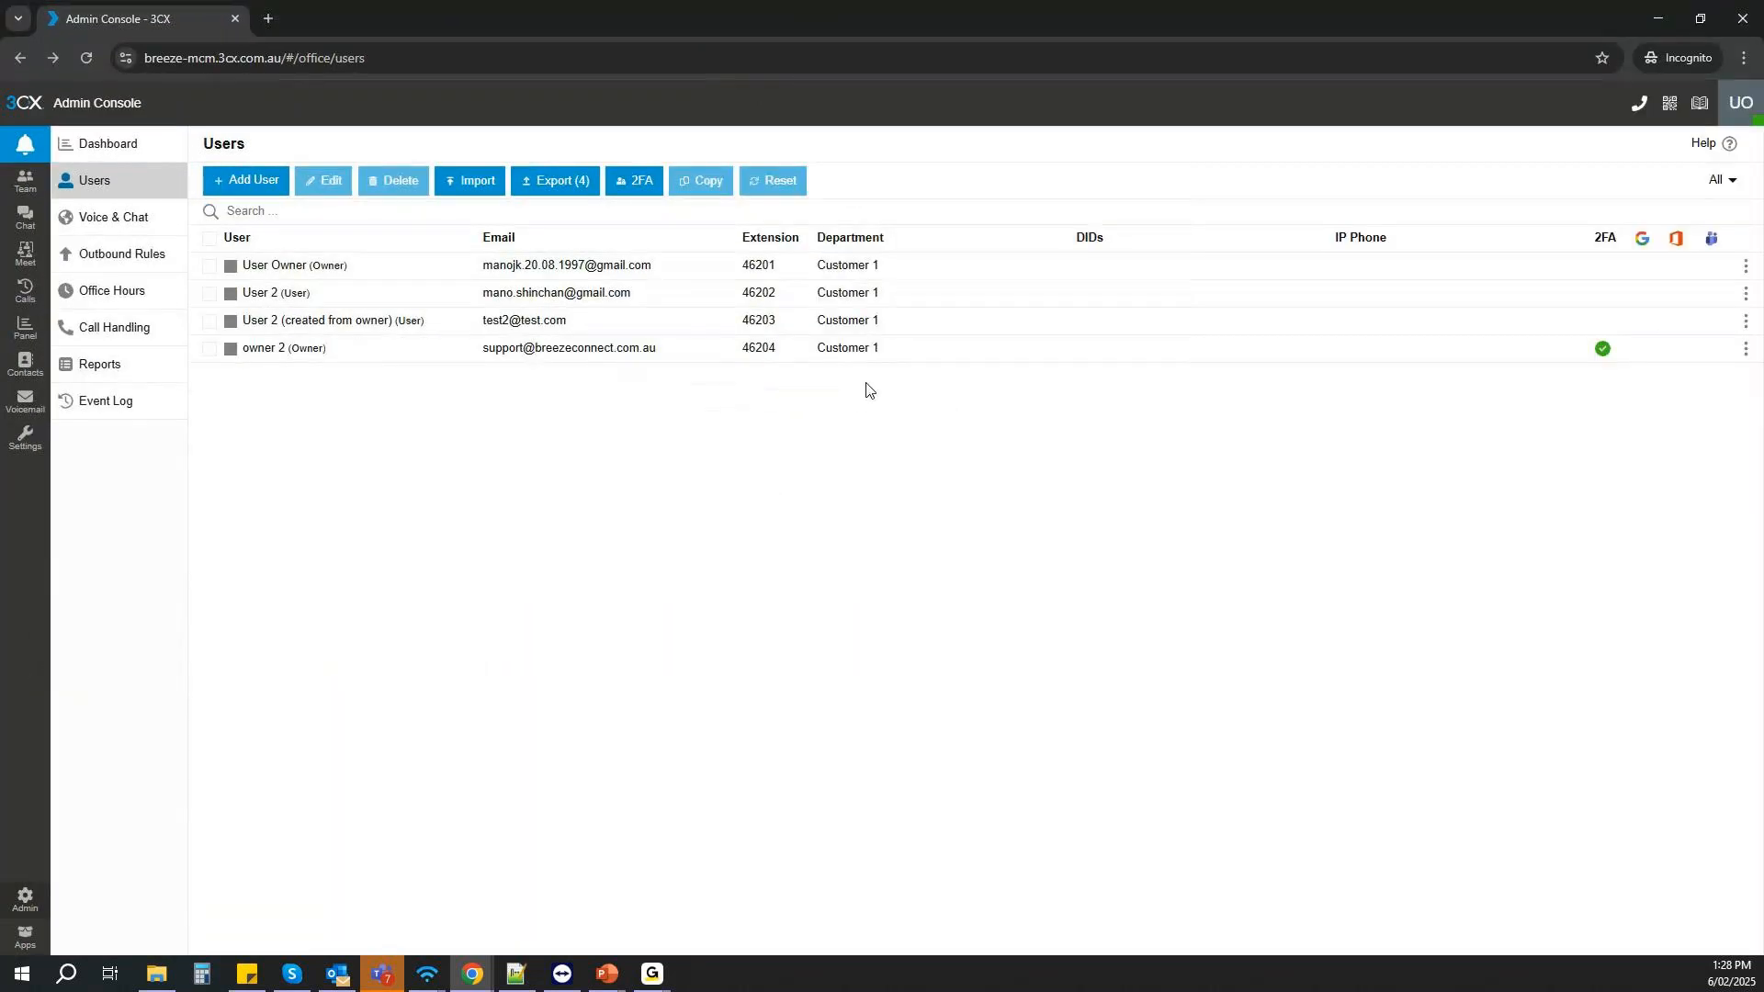
- Start adding an AU trunk with the Breeze provider from the Customer 1 owner's console
{"action": "left_click", "coordinate": [166, 220]}
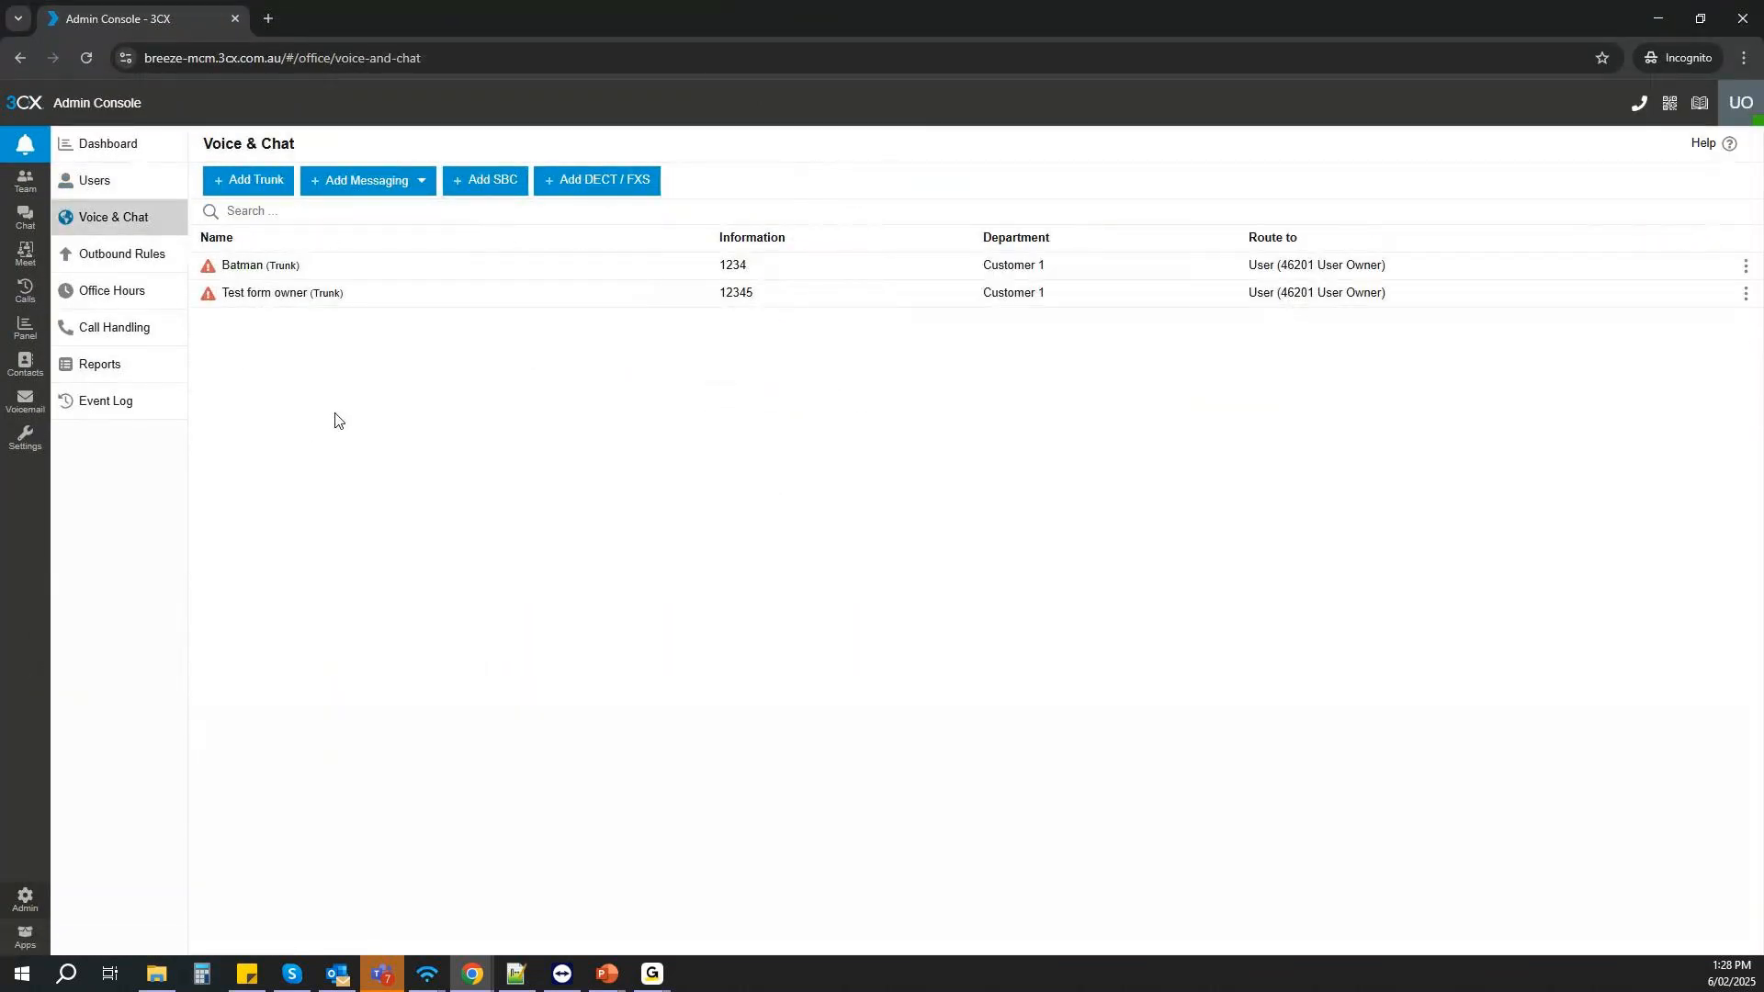
{"action": "left_click", "coordinate": [242, 187]}
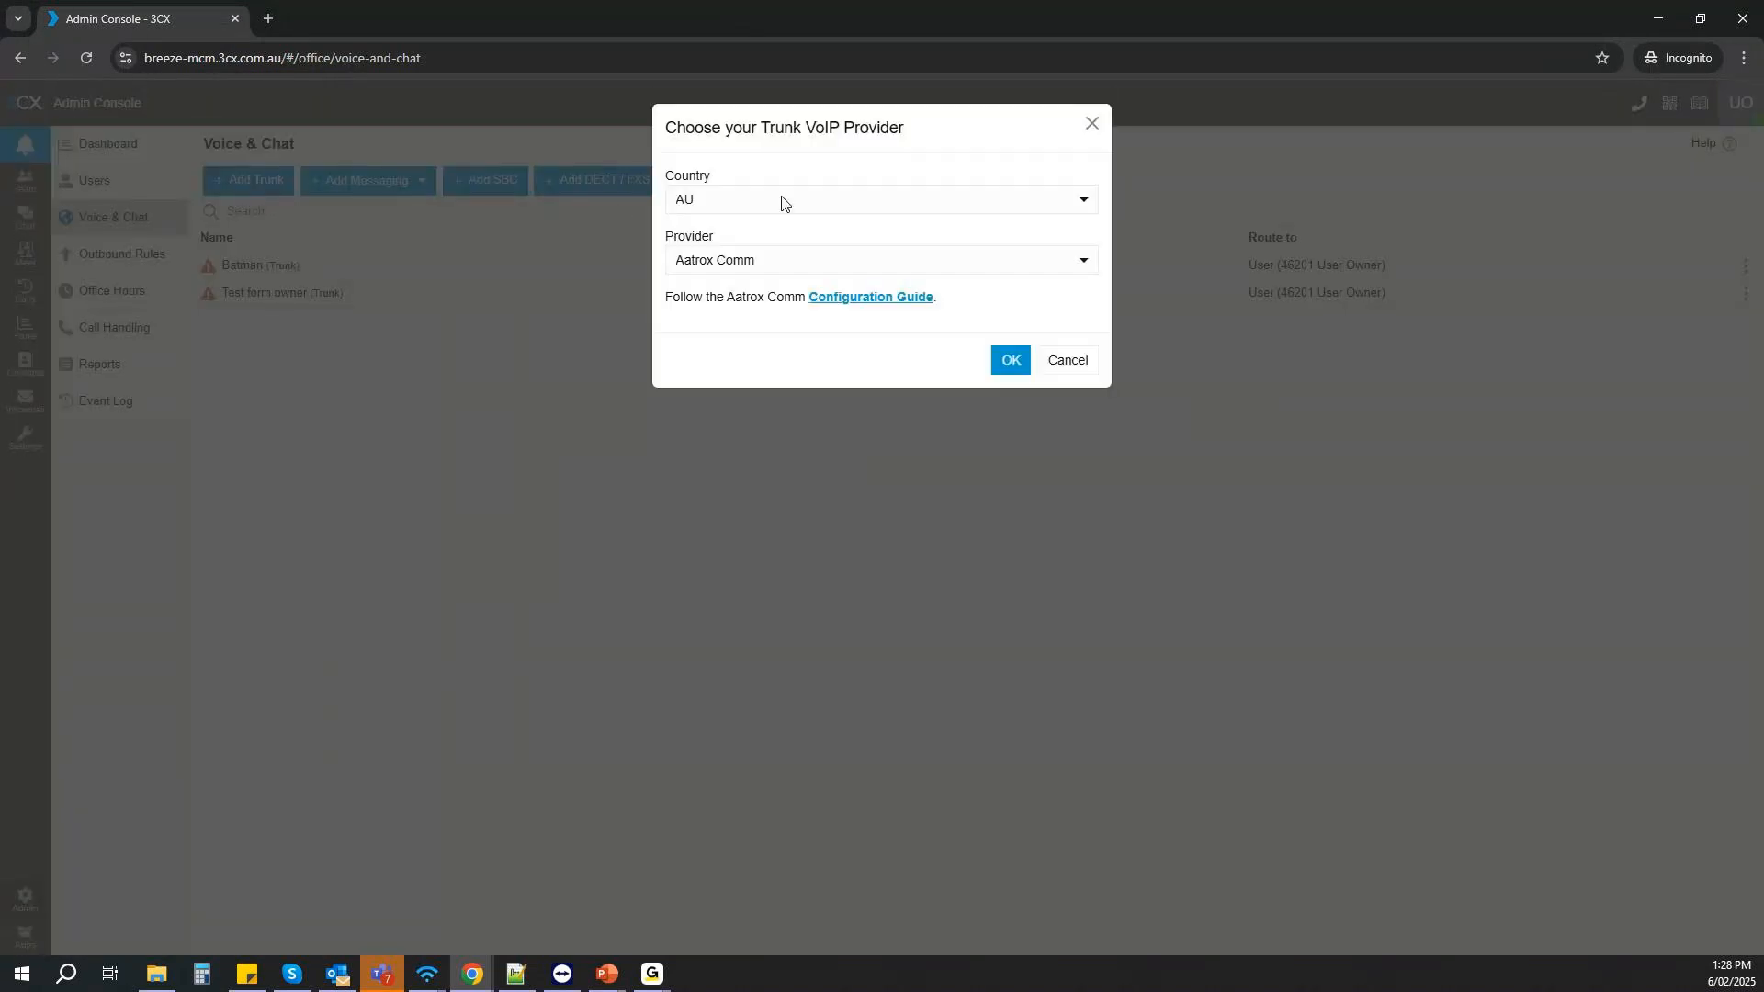
{"action": "left_click", "coordinate": [759, 267]}
{"action": "left_click", "coordinate": [717, 378]}
{"action": "left_click", "coordinate": [1006, 359]}
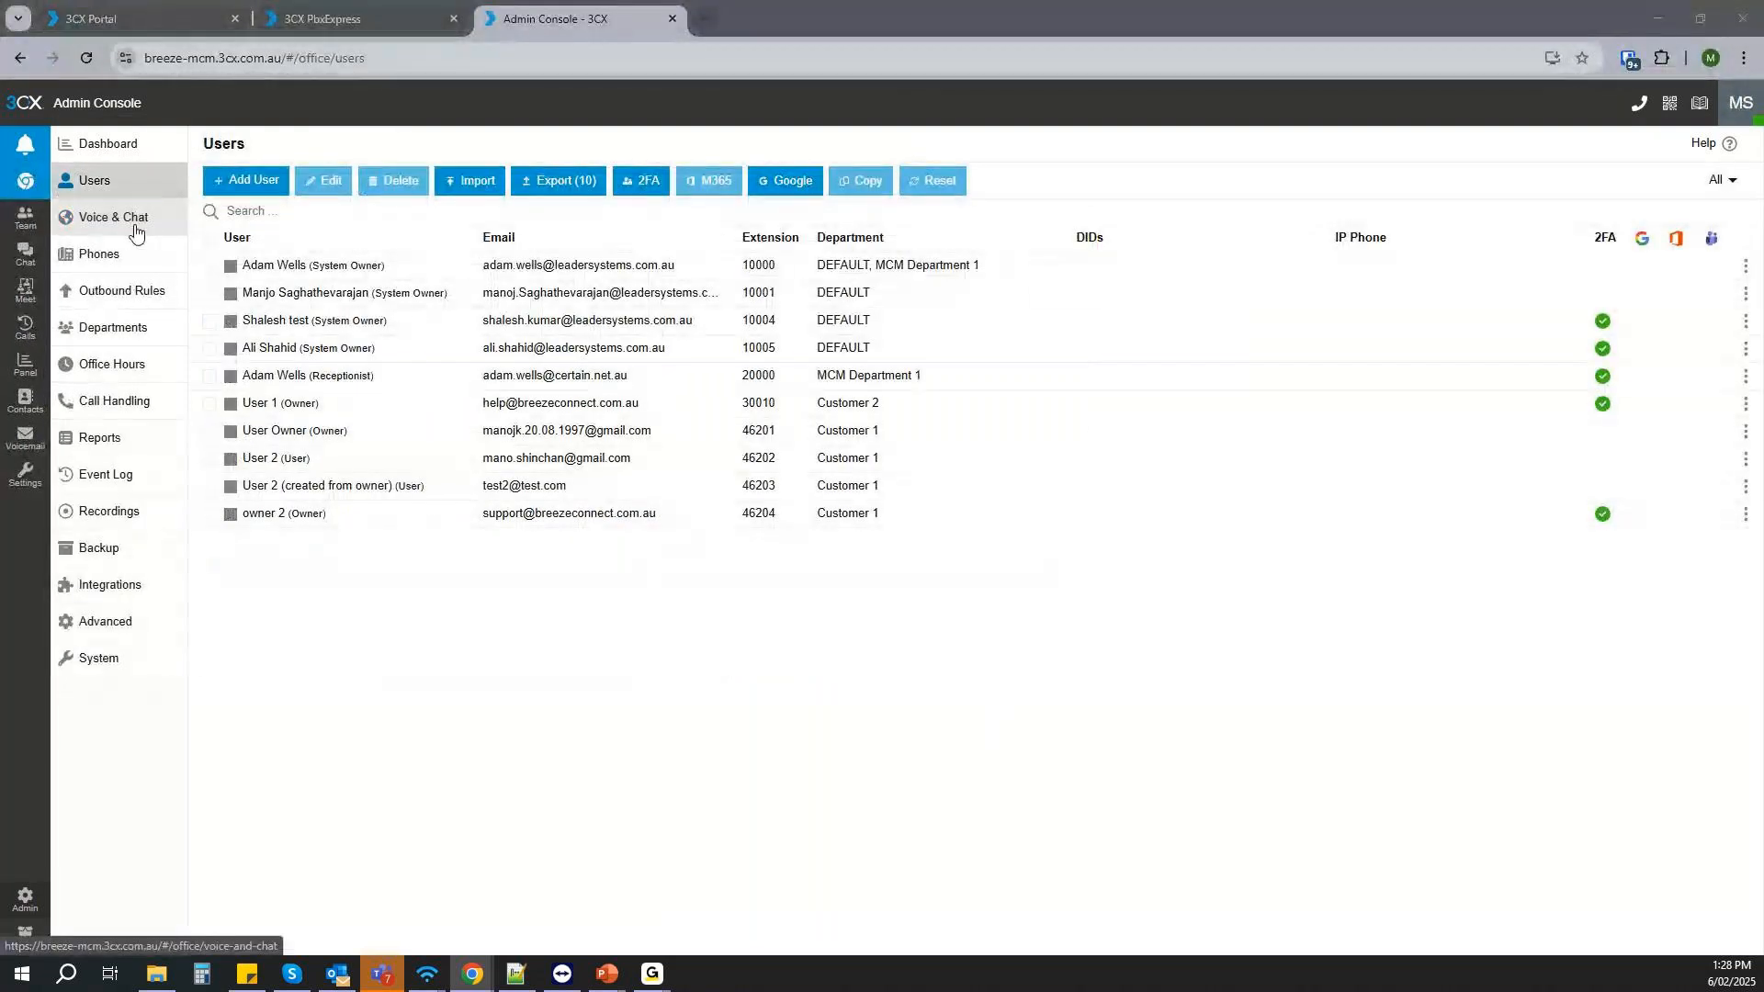
- Switch to the system owner's console and start a new AU trunk with Breeze as the provider
{"action": "left_click", "coordinate": [136, 232]}
{"action": "left_click", "coordinate": [256, 179]}
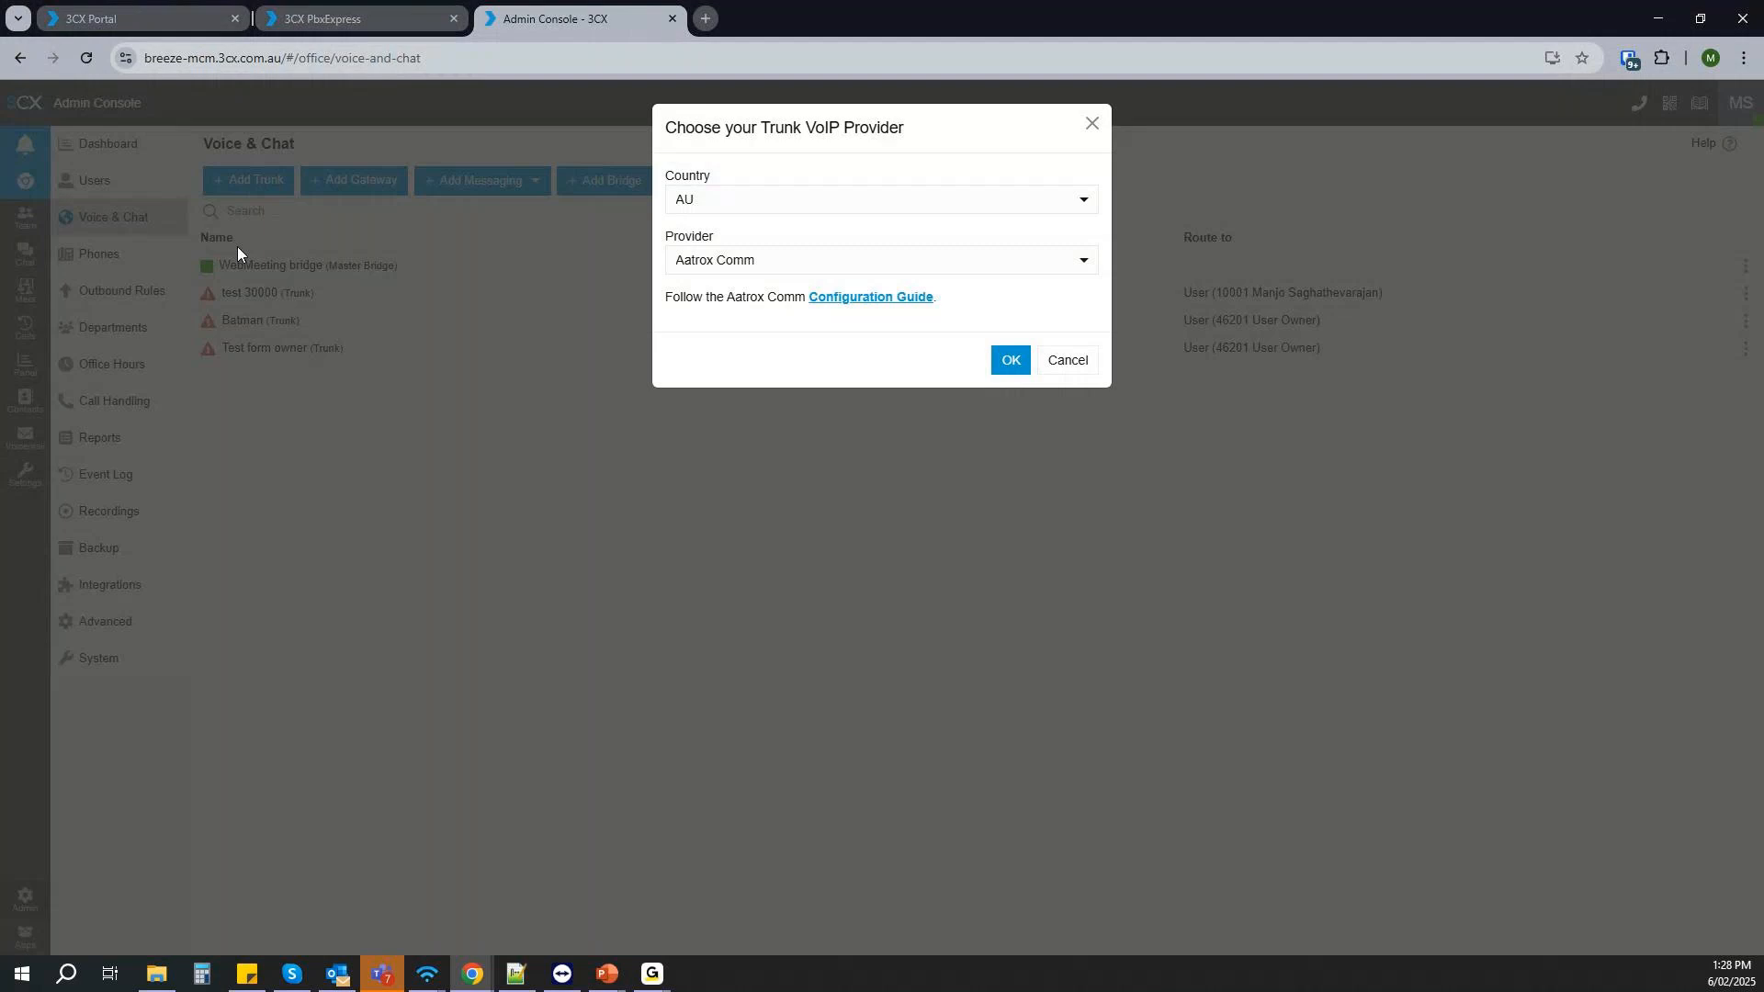
{"action": "left_click", "coordinate": [735, 260]}
{"action": "left_click", "coordinate": [724, 384]}
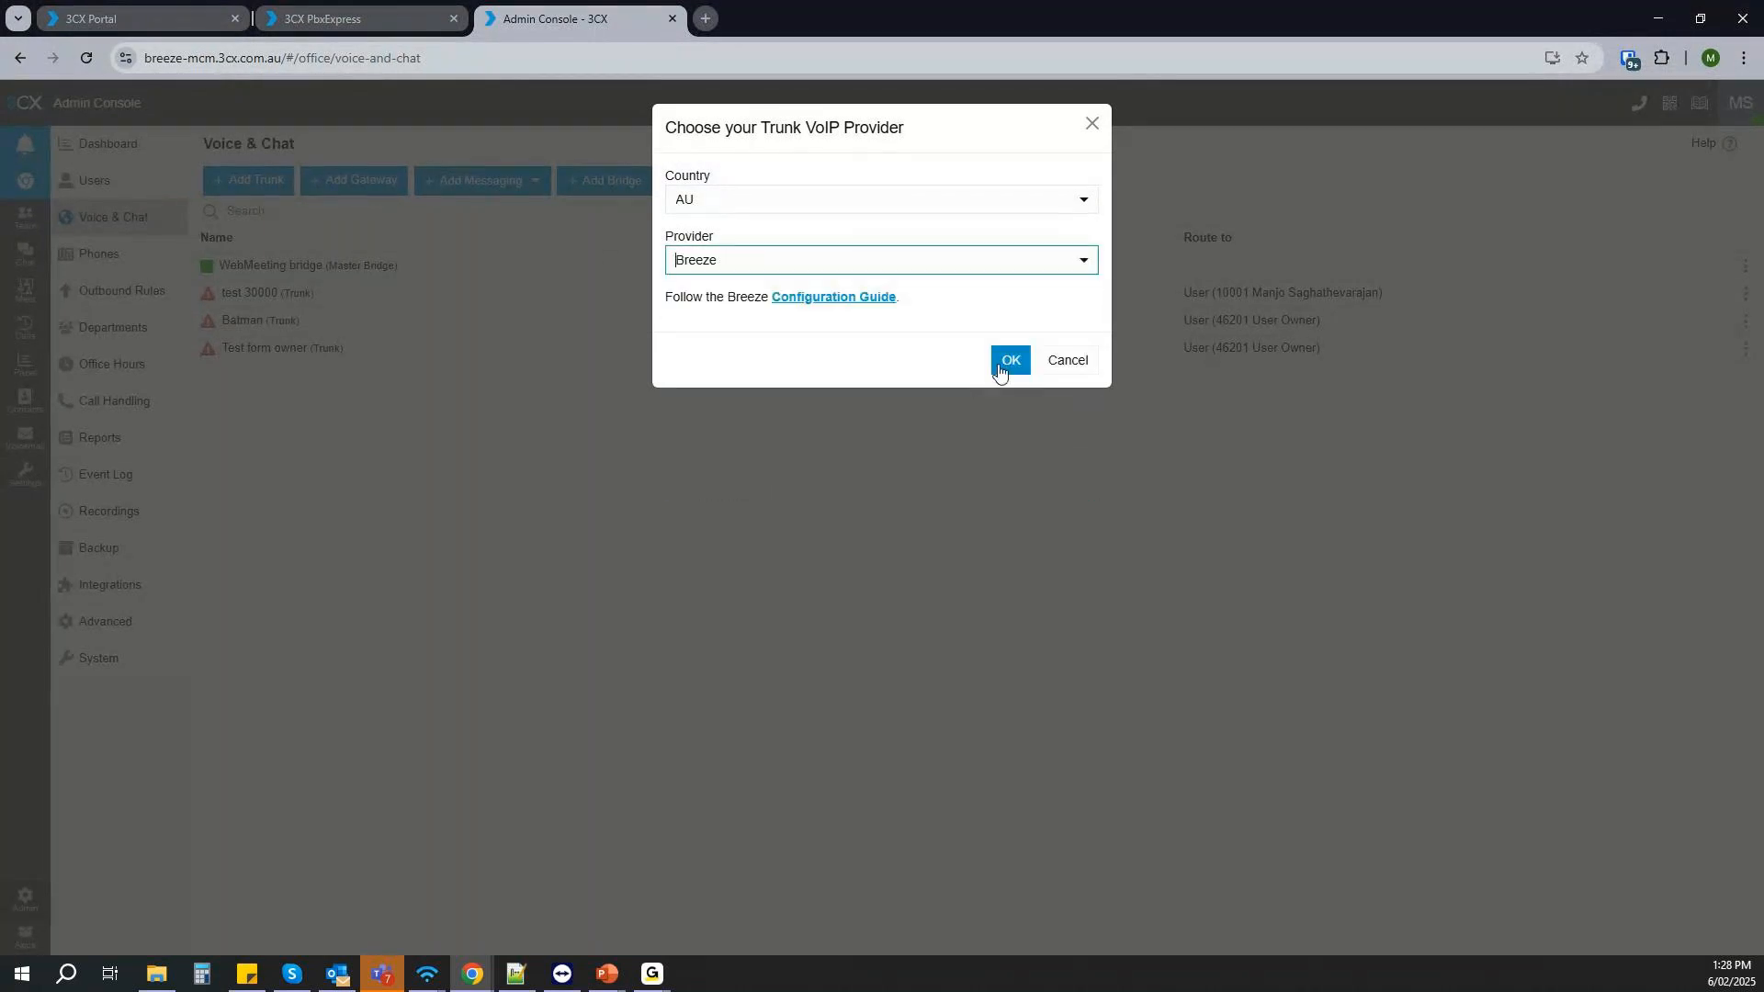
{"action": "left_click", "coordinate": [1008, 360]}
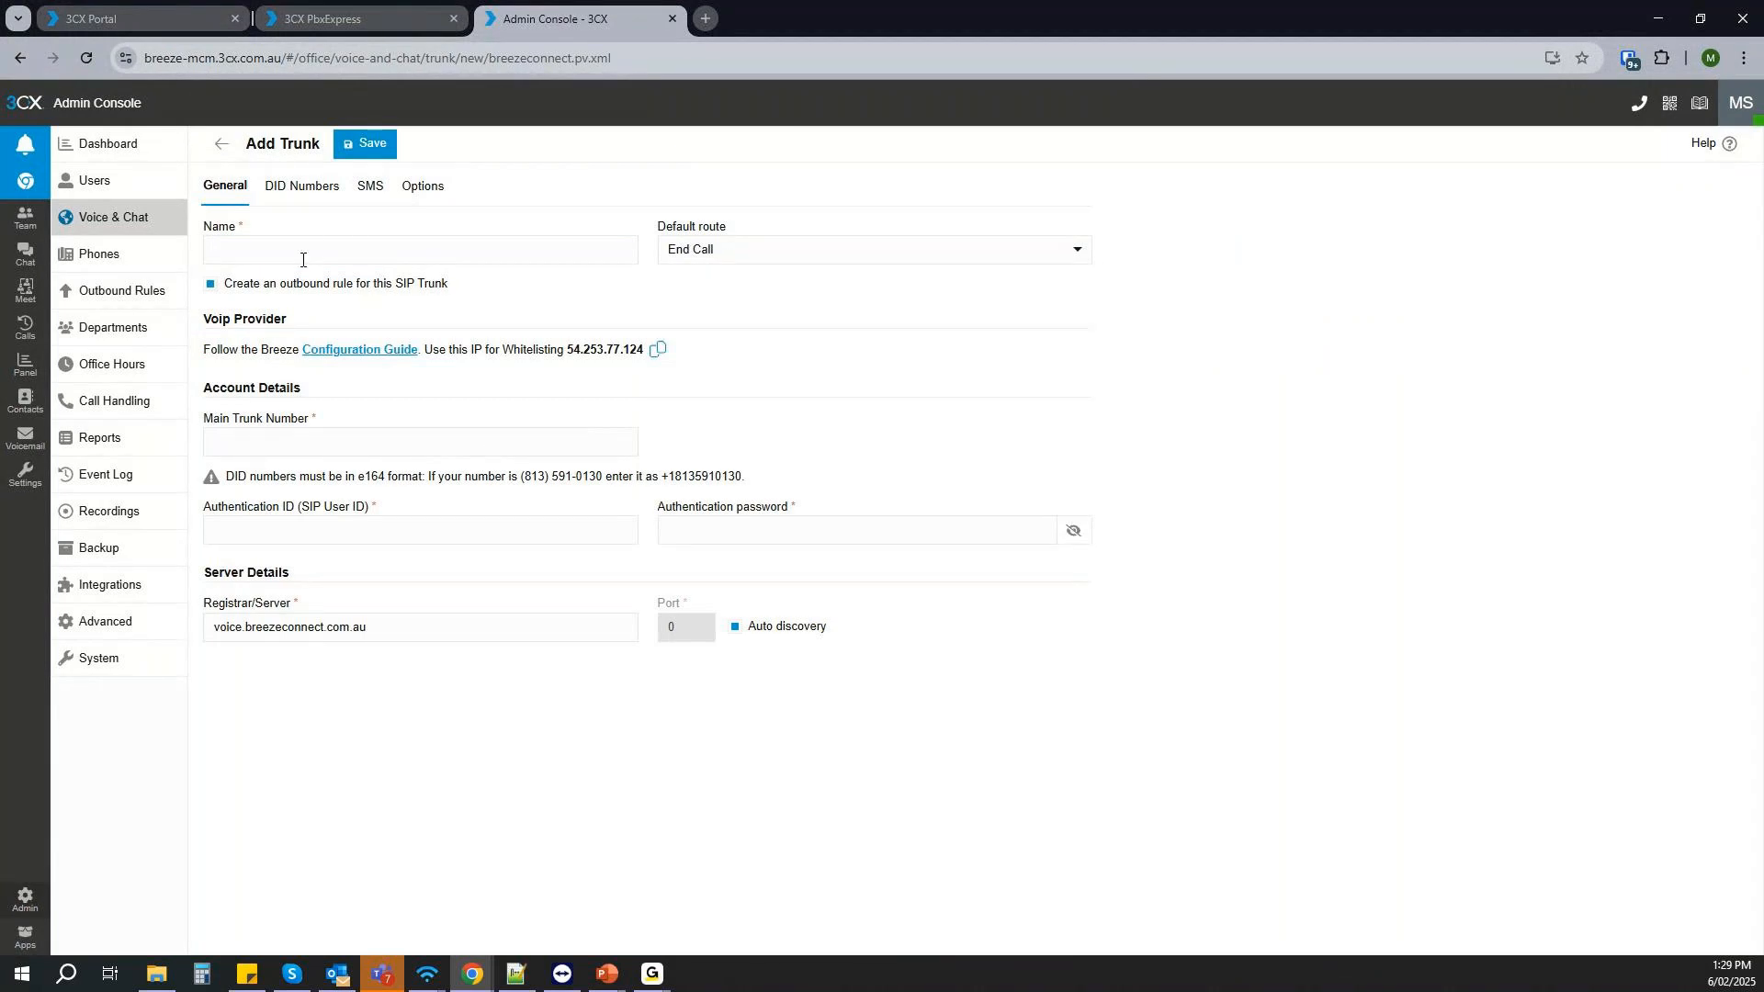
- Limit the new Breeze trunk to the Customer 2 department and try to save it
{"action": "left_click", "coordinate": [420, 188]}
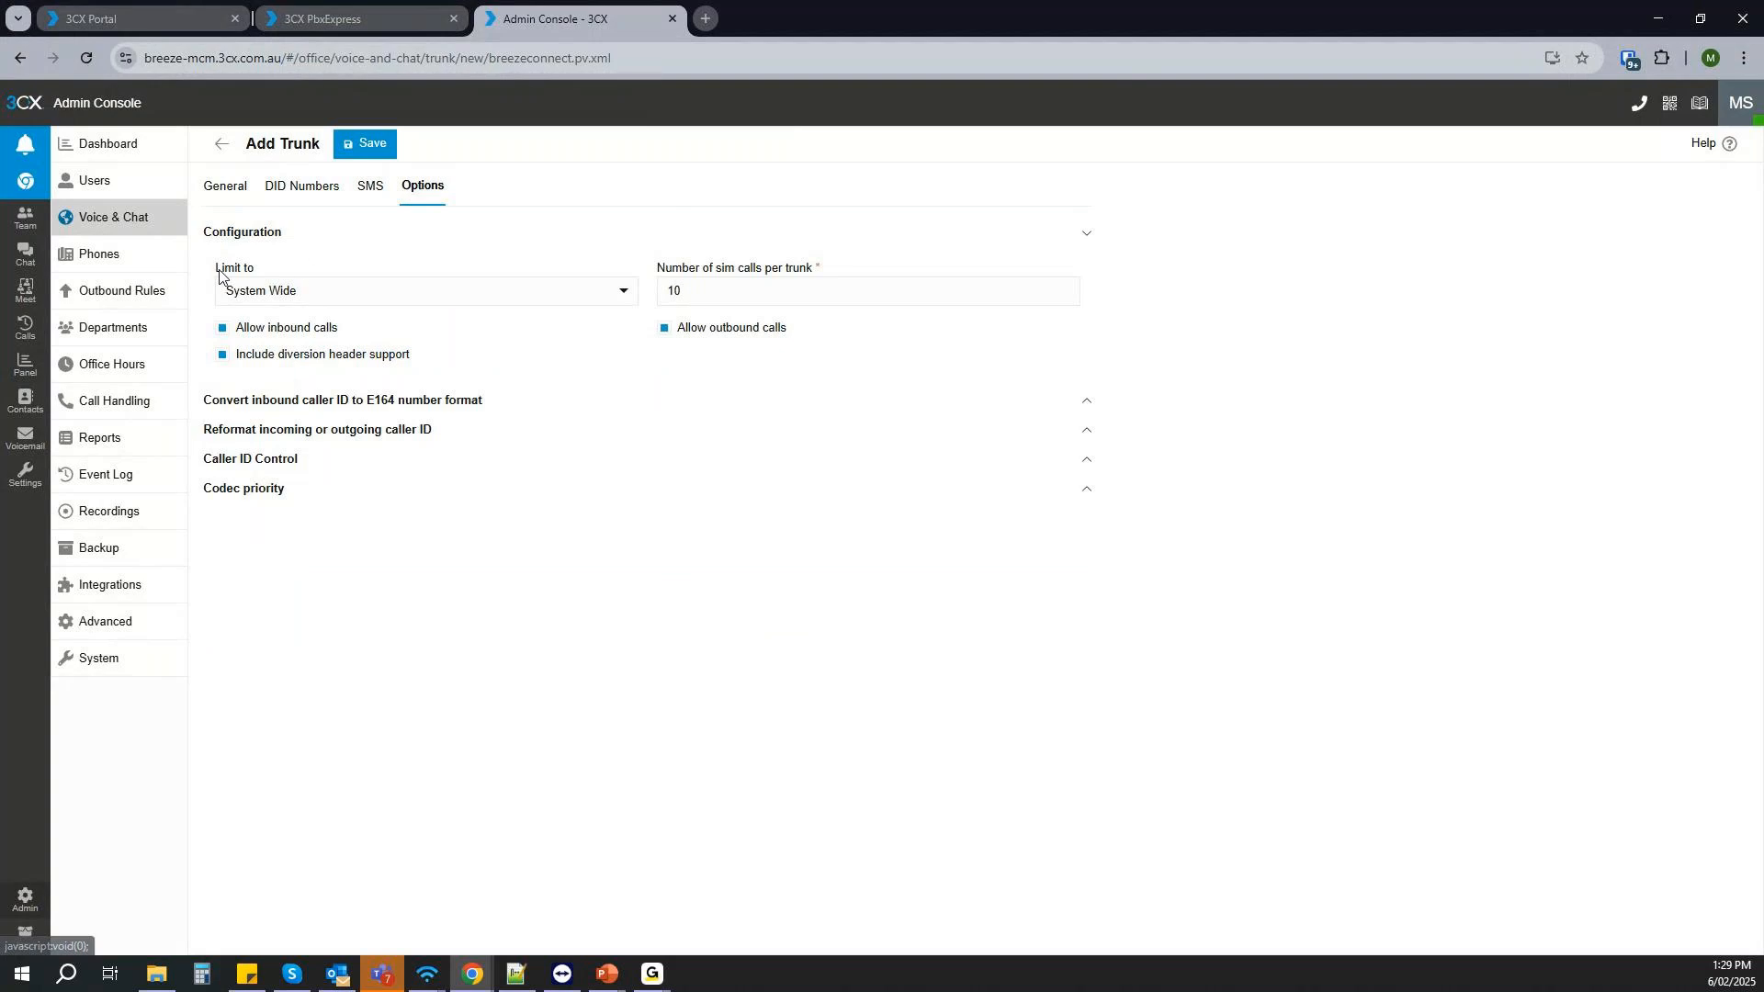
{"action": "left_click", "coordinate": [420, 303]}
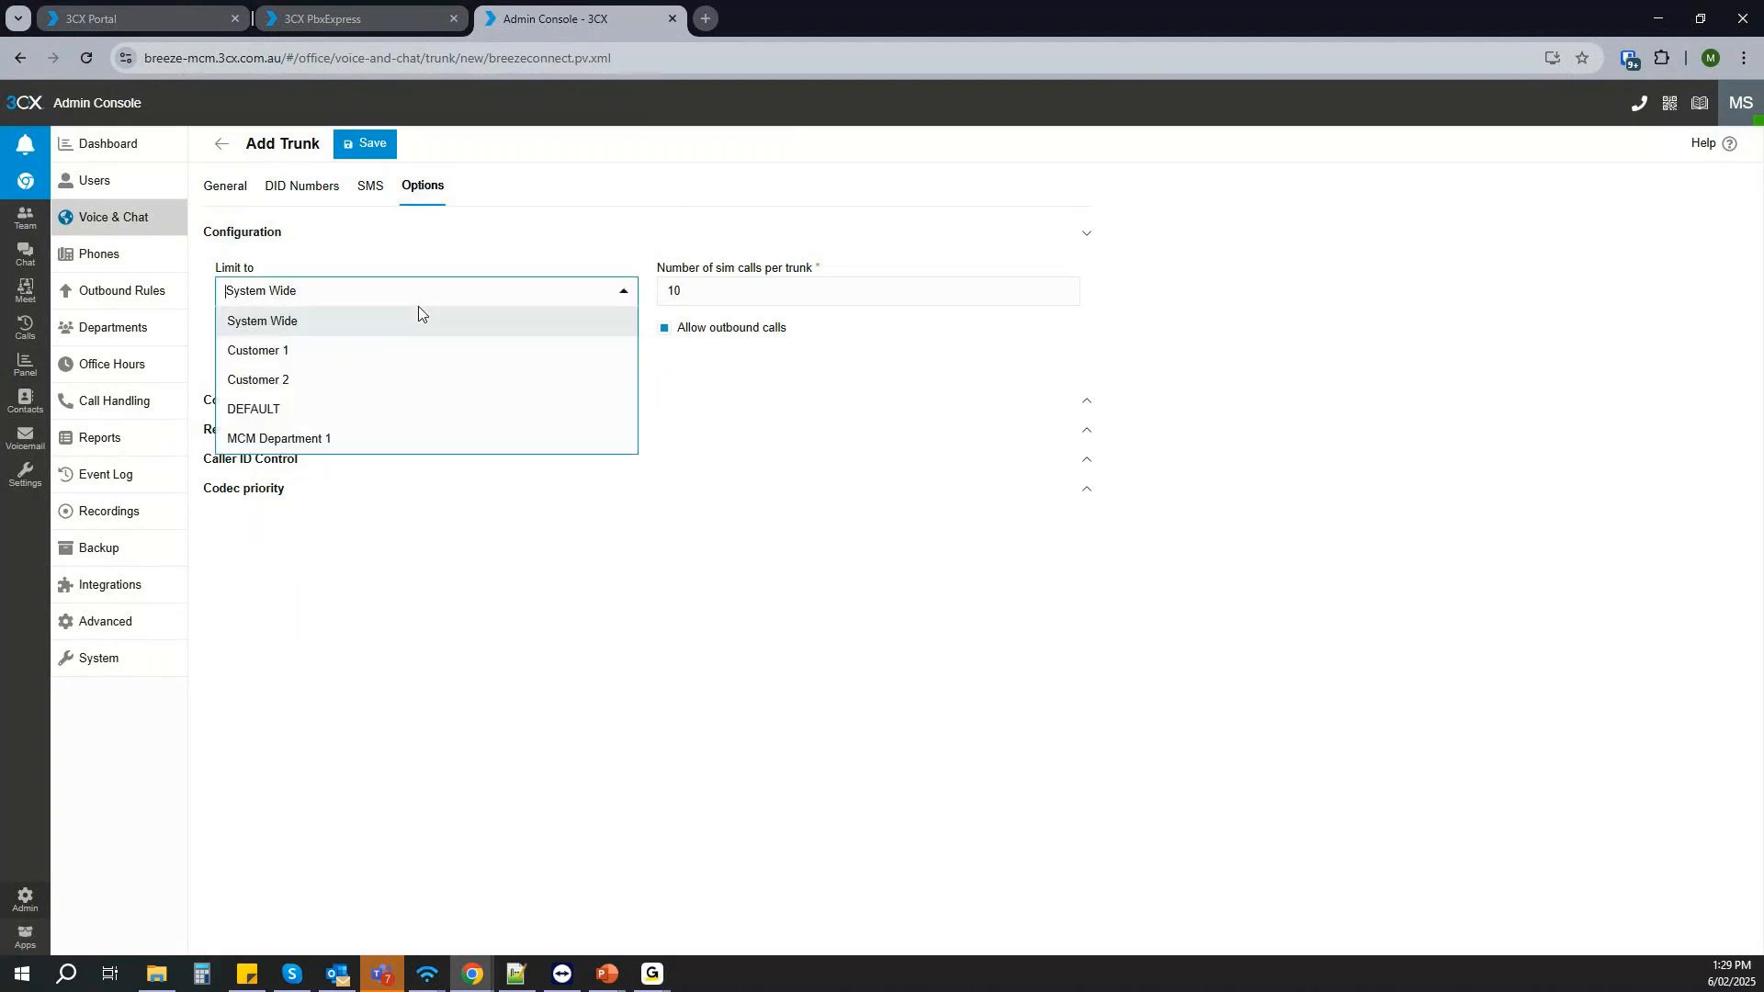
{"action": "left_click", "coordinate": [290, 380]}
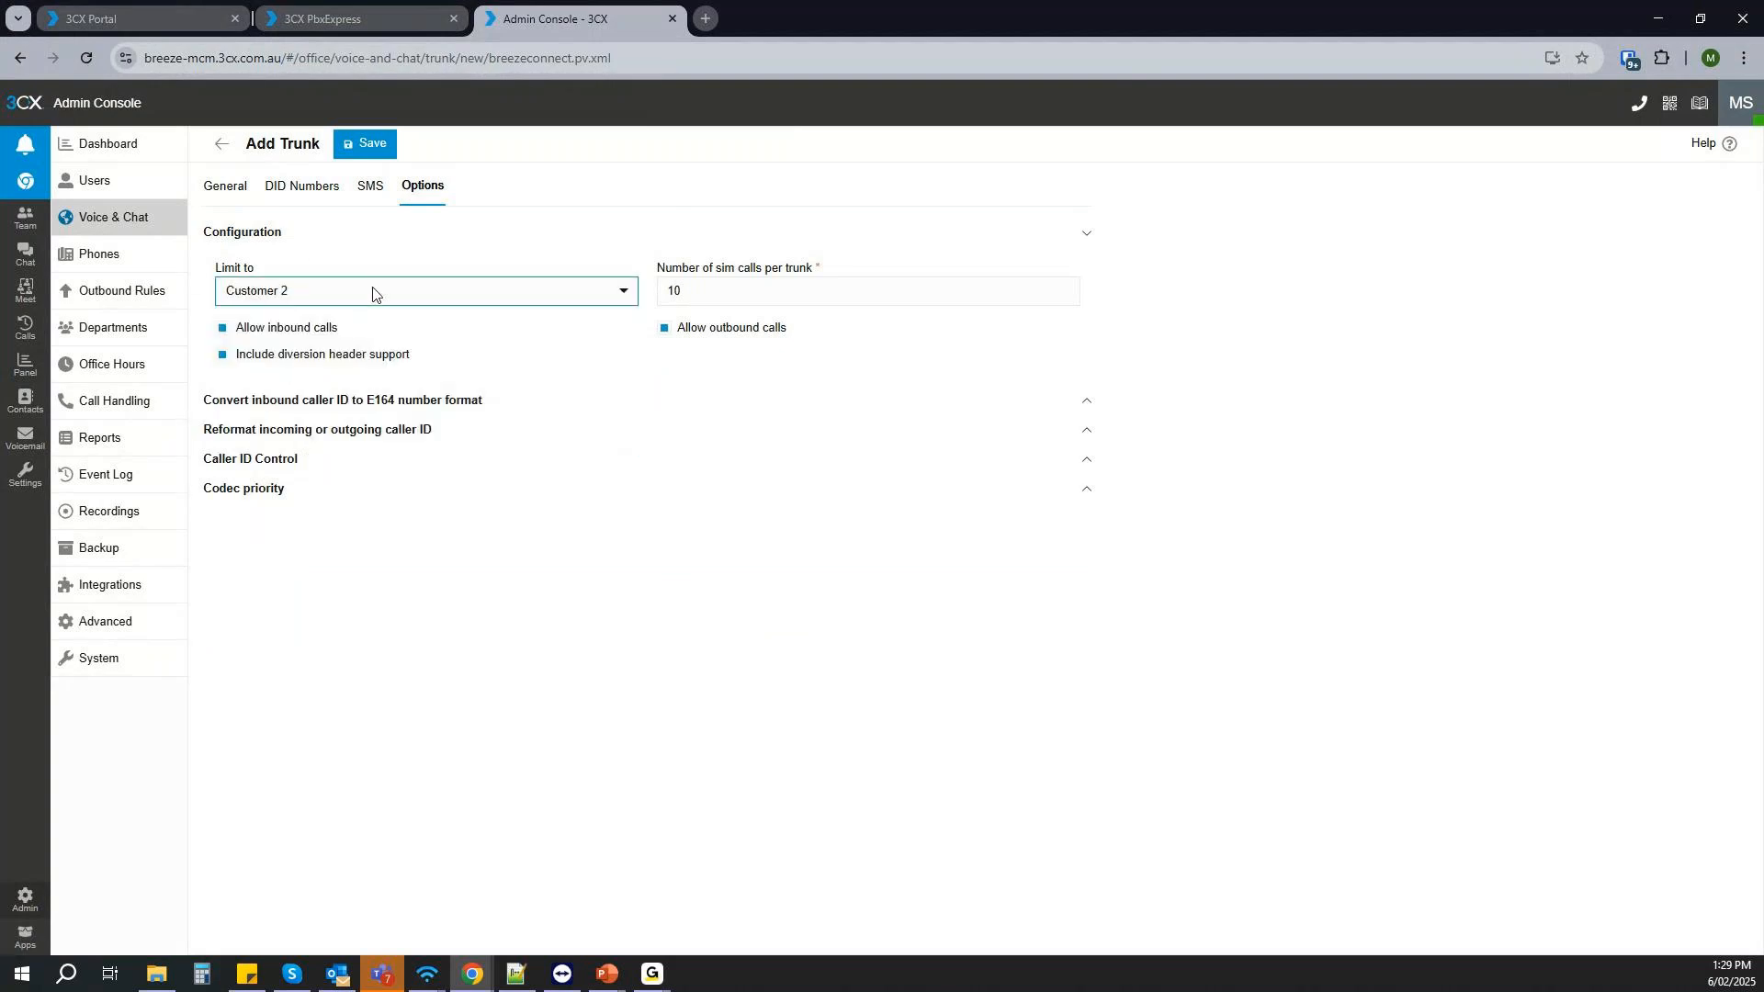
{"action": "left_click", "coordinate": [364, 145]}
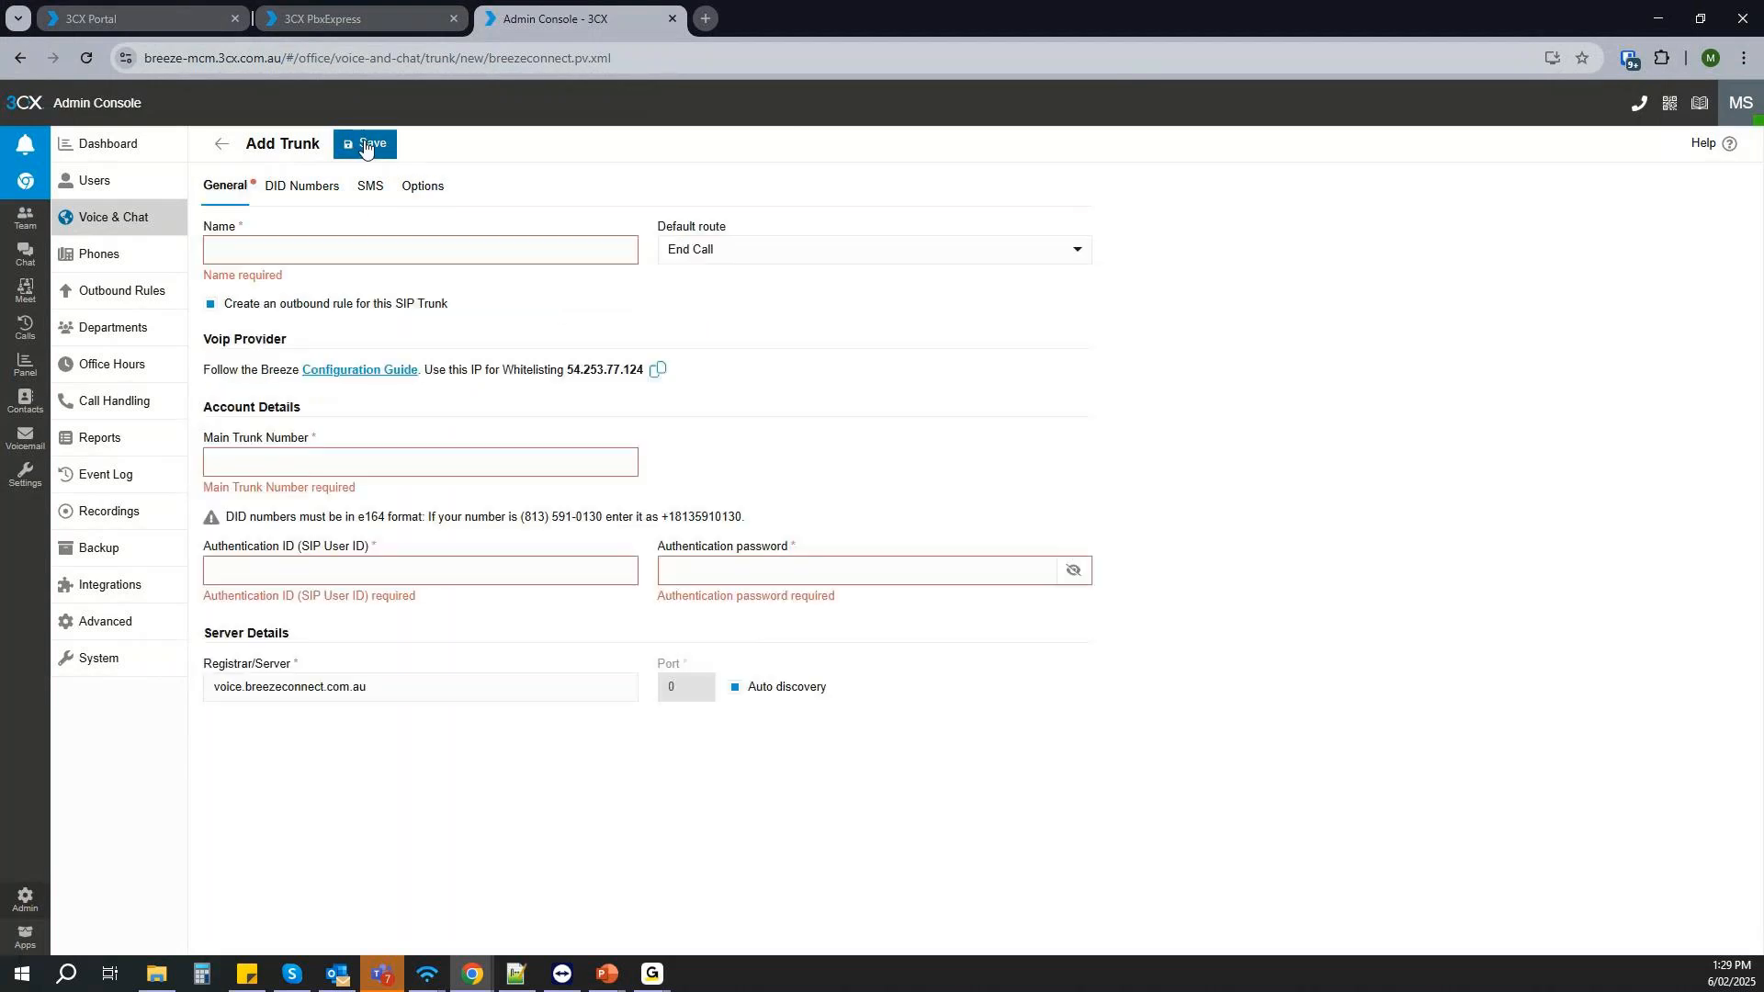
- Leave the unsaved trunk in the system owner's console and check the department limit choices for the Customer 1 owner's new trunk
{"action": "left_click", "coordinate": [120, 191]}
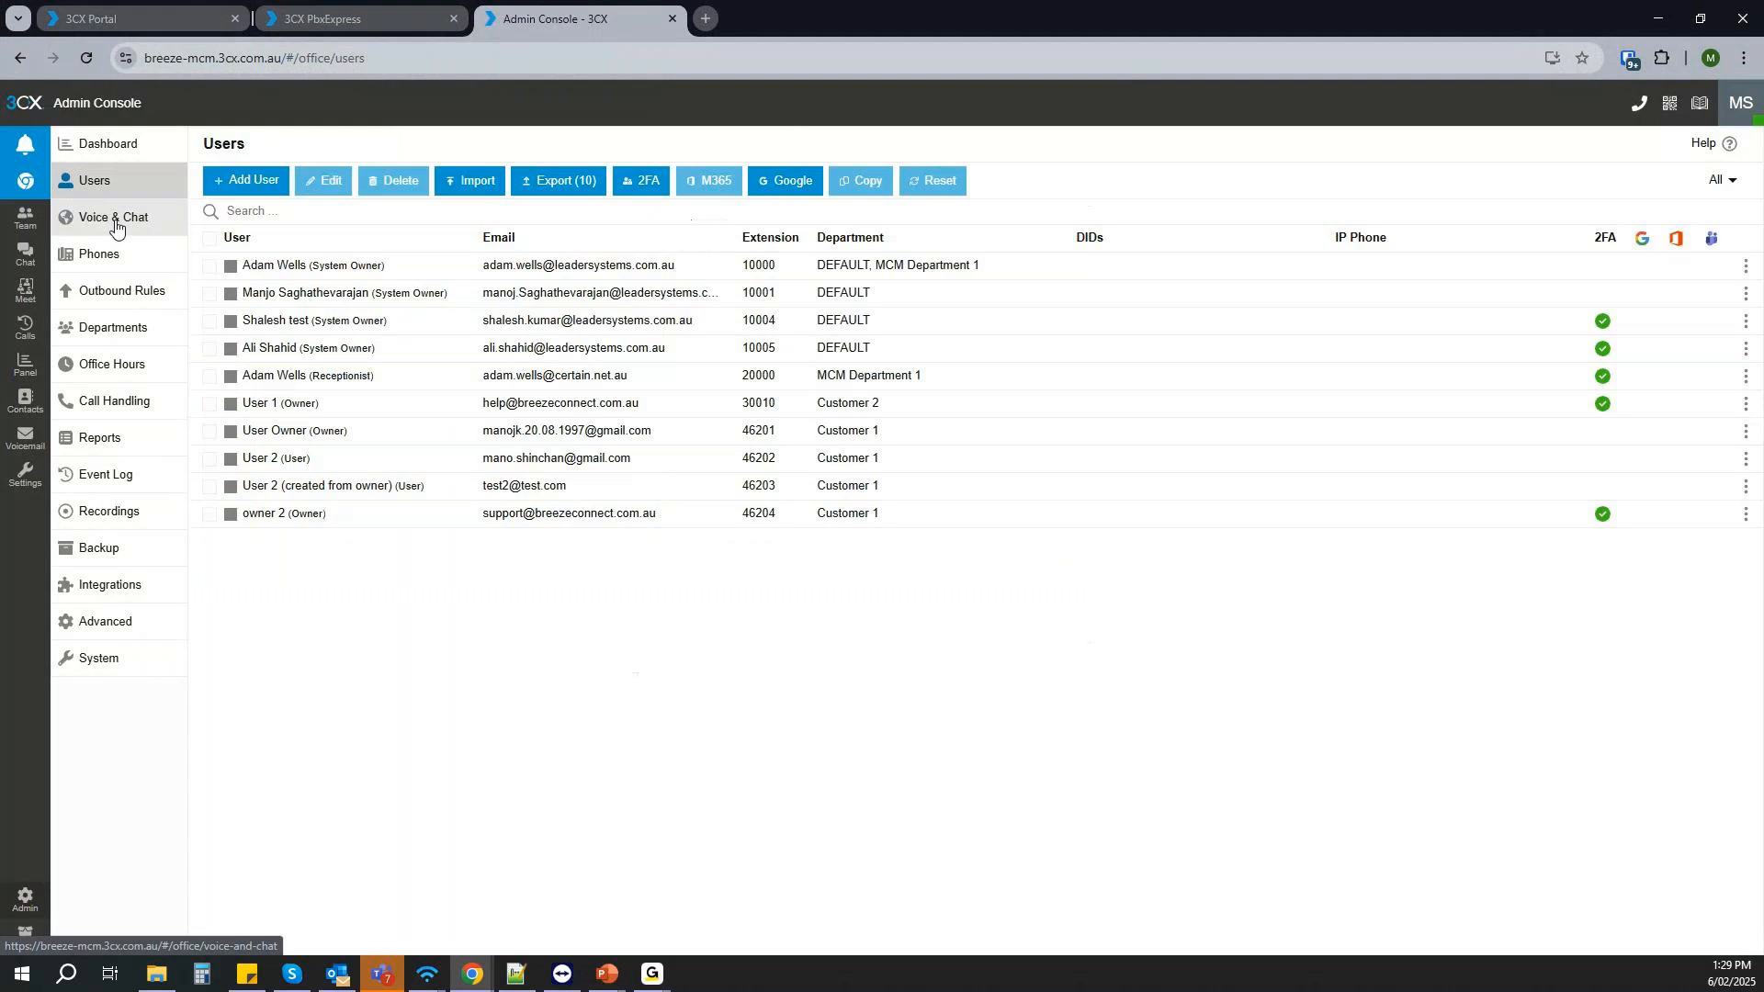
{"action": "left_click_drag", "start_coordinate": [0, 134], "coordinate": [907, 134]}
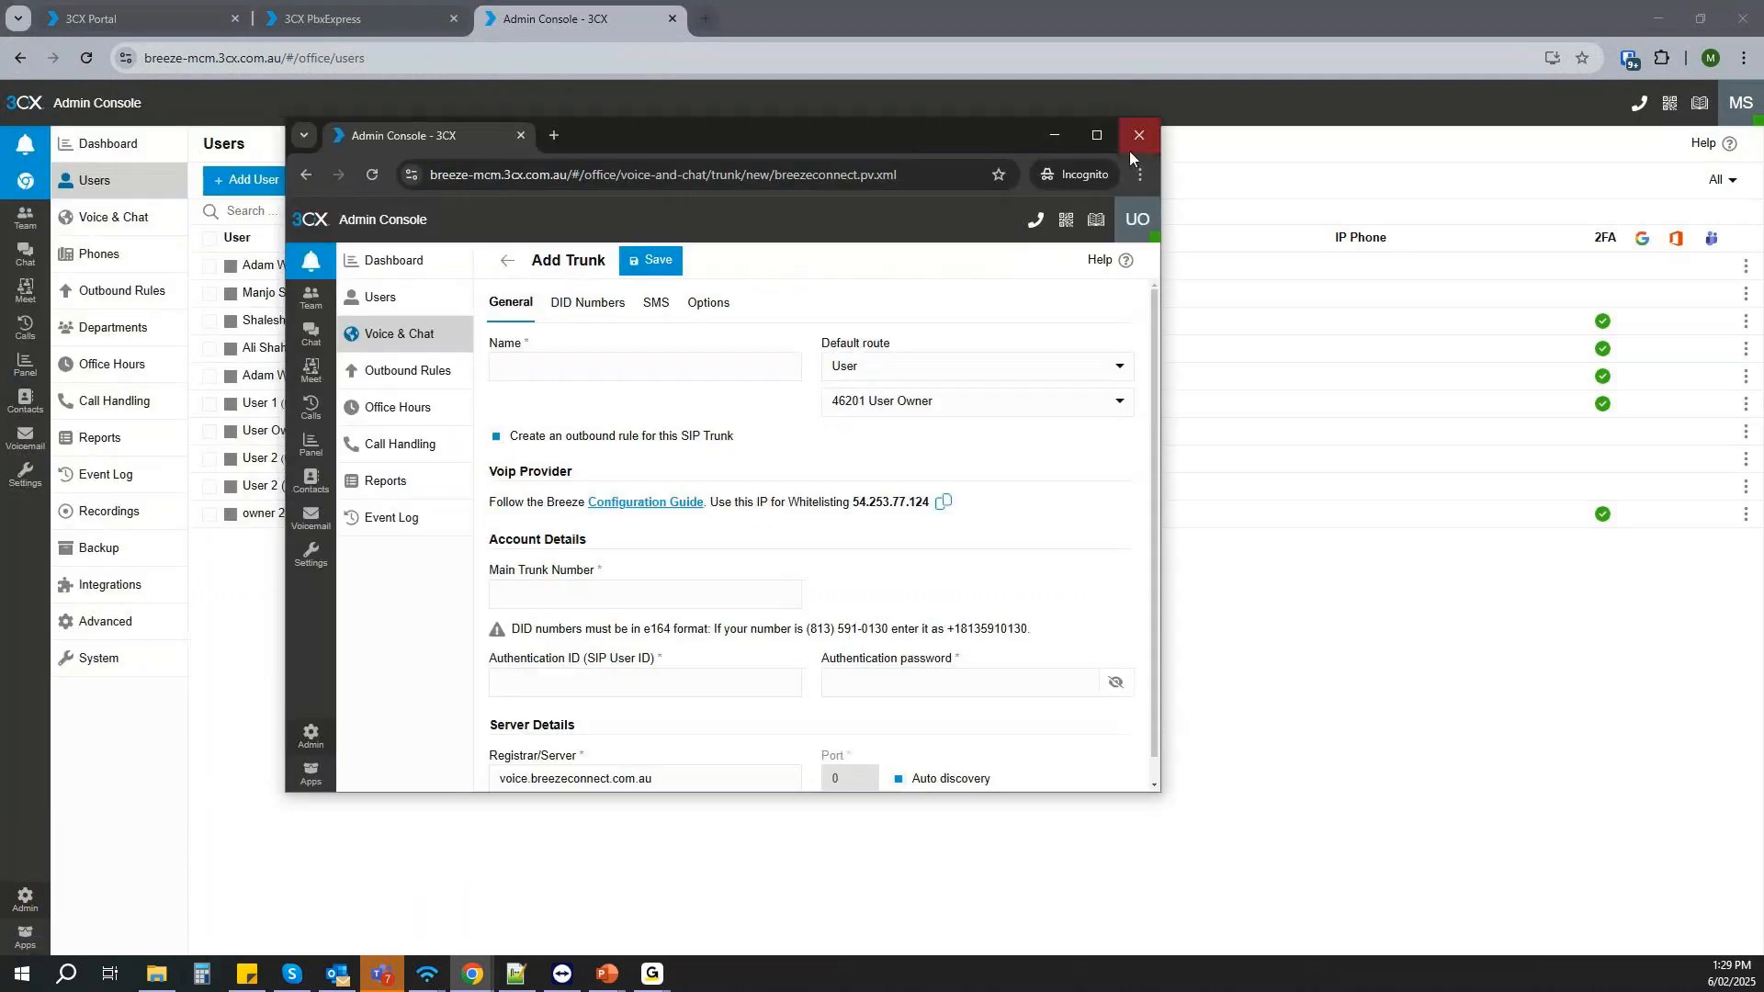
{"action": "left_click", "coordinate": [1100, 137]}
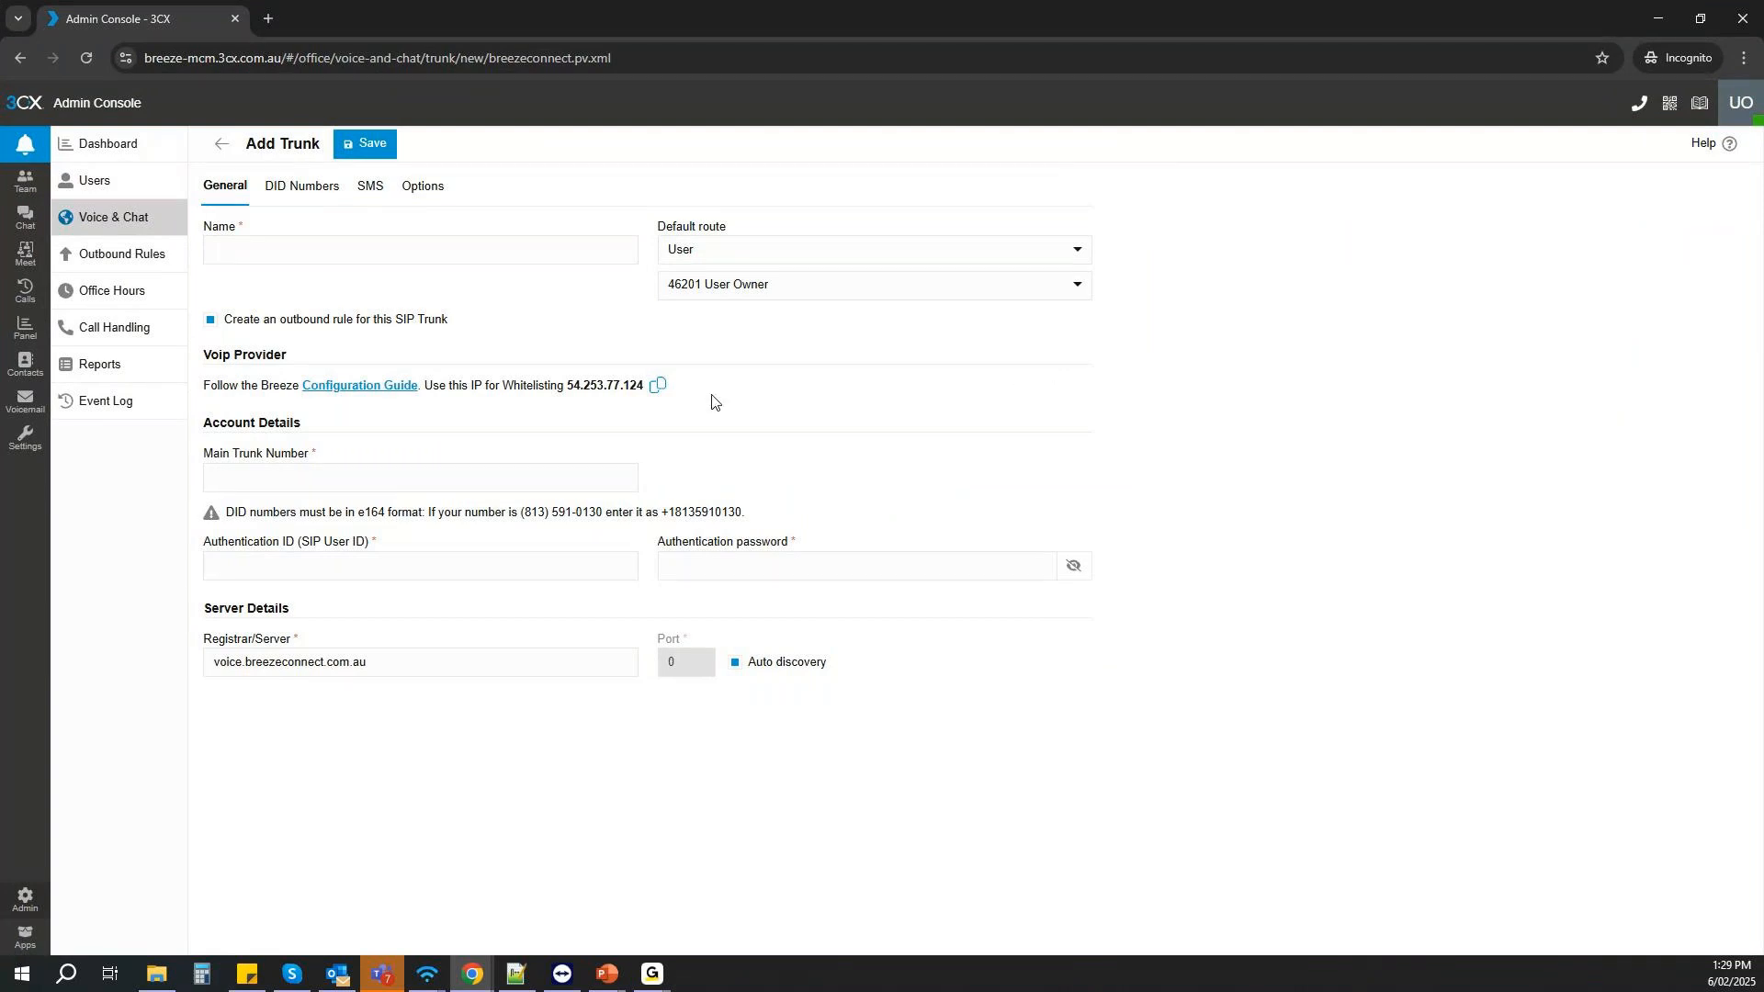
{"action": "left_click", "coordinate": [425, 186]}
{"action": "left_click", "coordinate": [307, 294]}
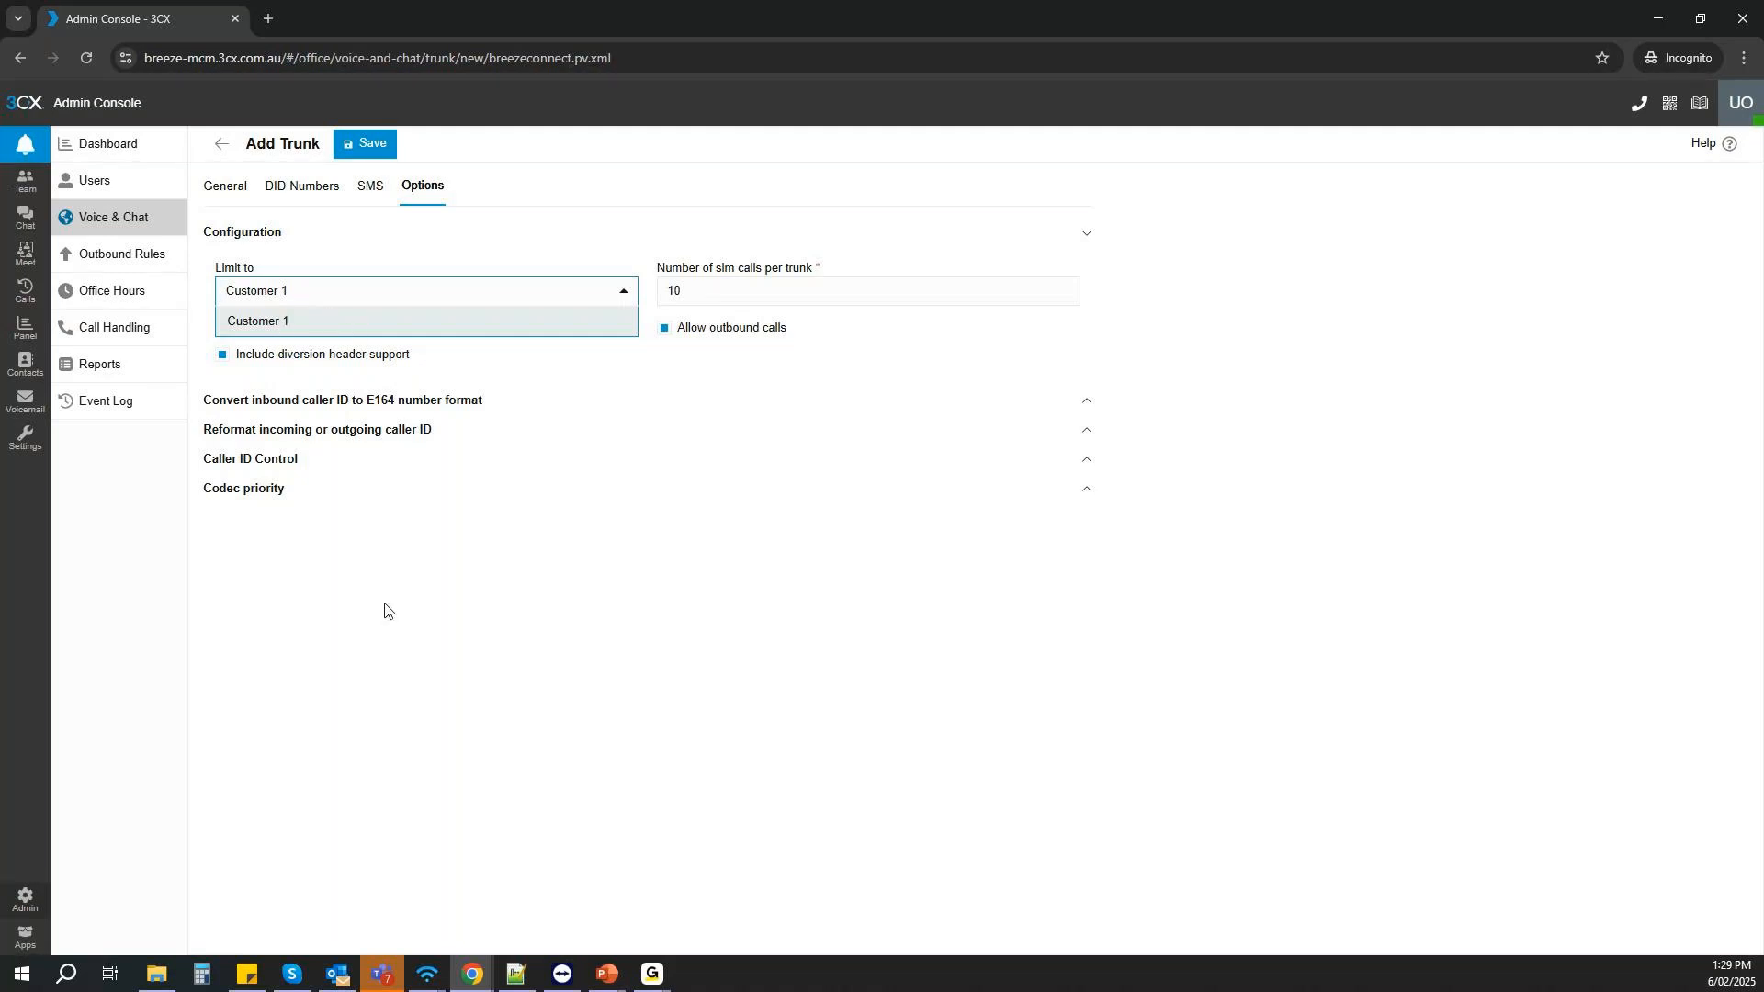
- Review the outbound rules, office hours, call handling, reports, event log and dashboard in the Customer 1 owner's console
{"action": "left_click", "coordinate": [125, 242]}
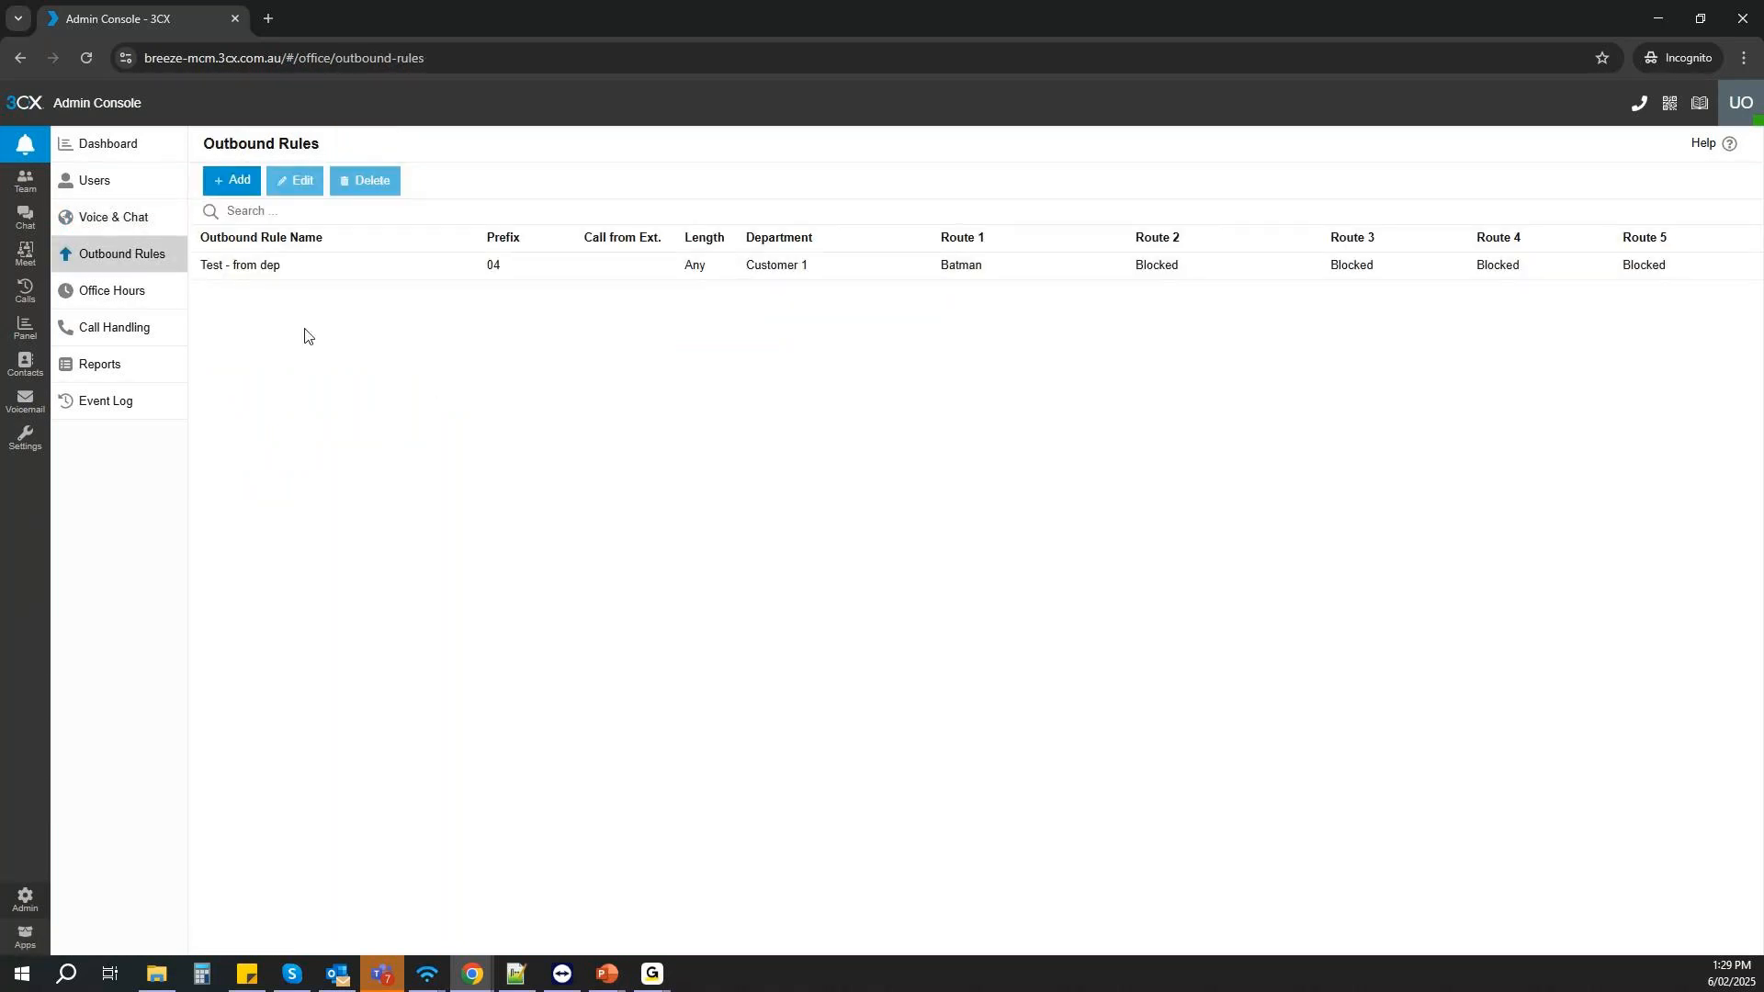
{"action": "left_click", "coordinate": [157, 301]}
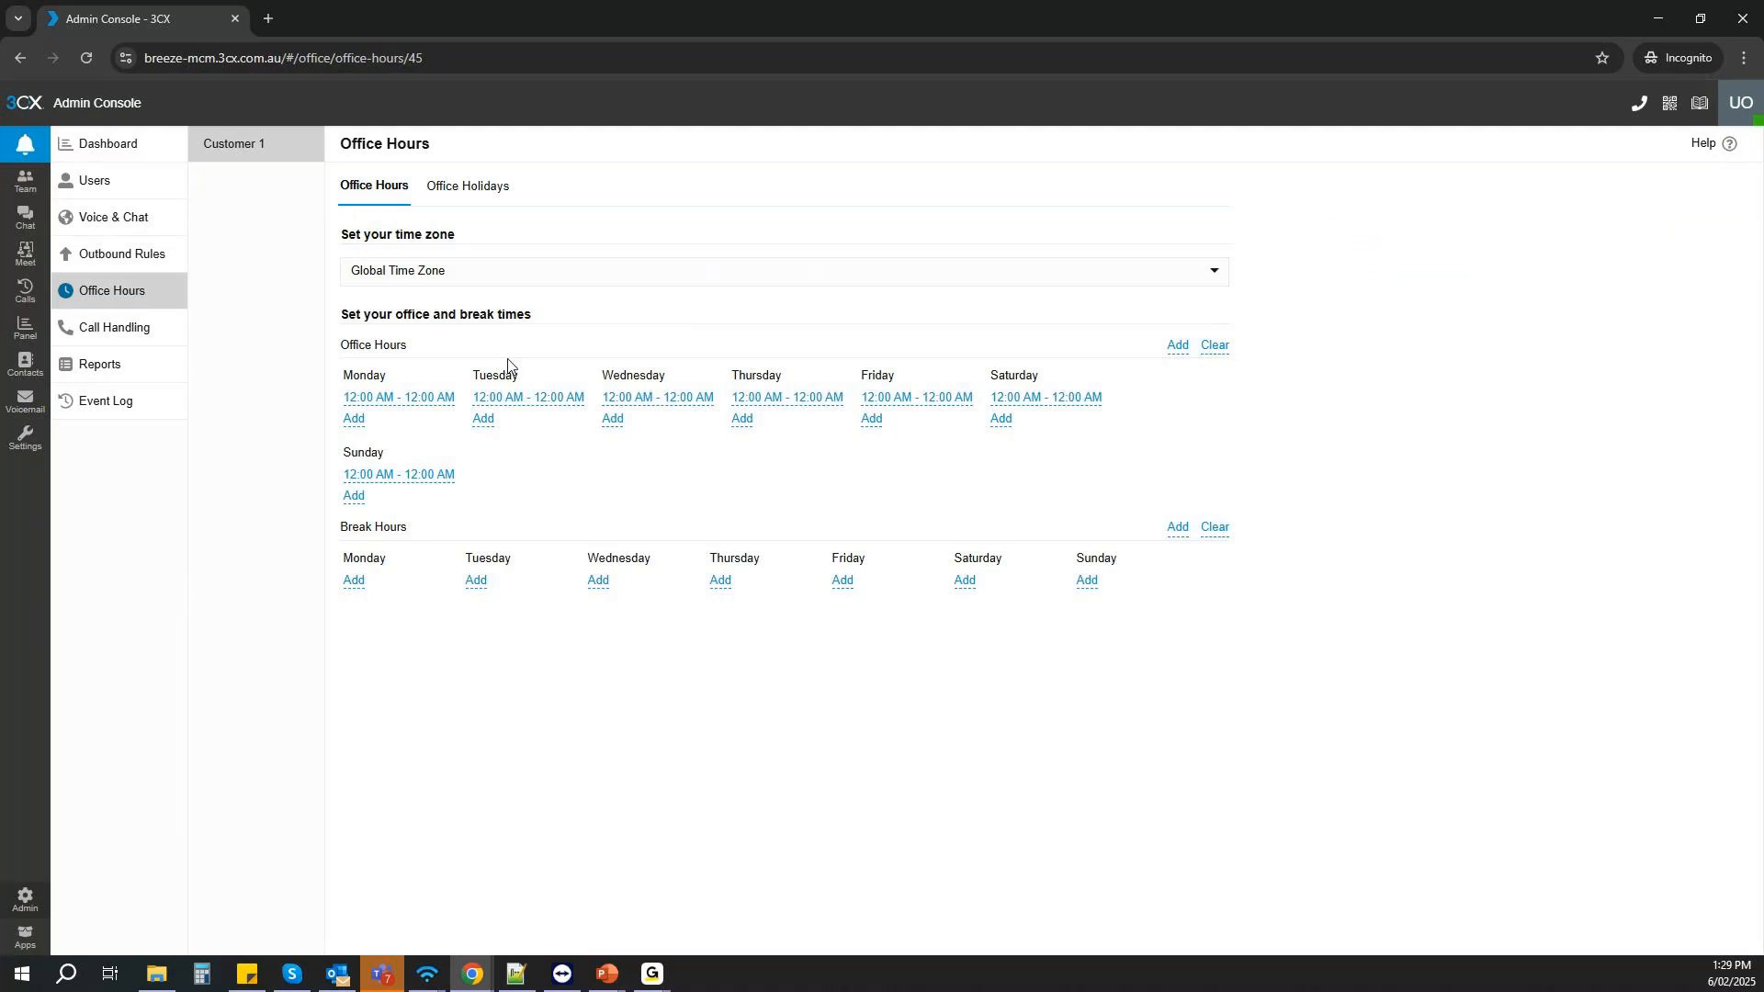
{"action": "left_click", "coordinate": [136, 331]}
{"action": "left_click", "coordinate": [125, 367]}
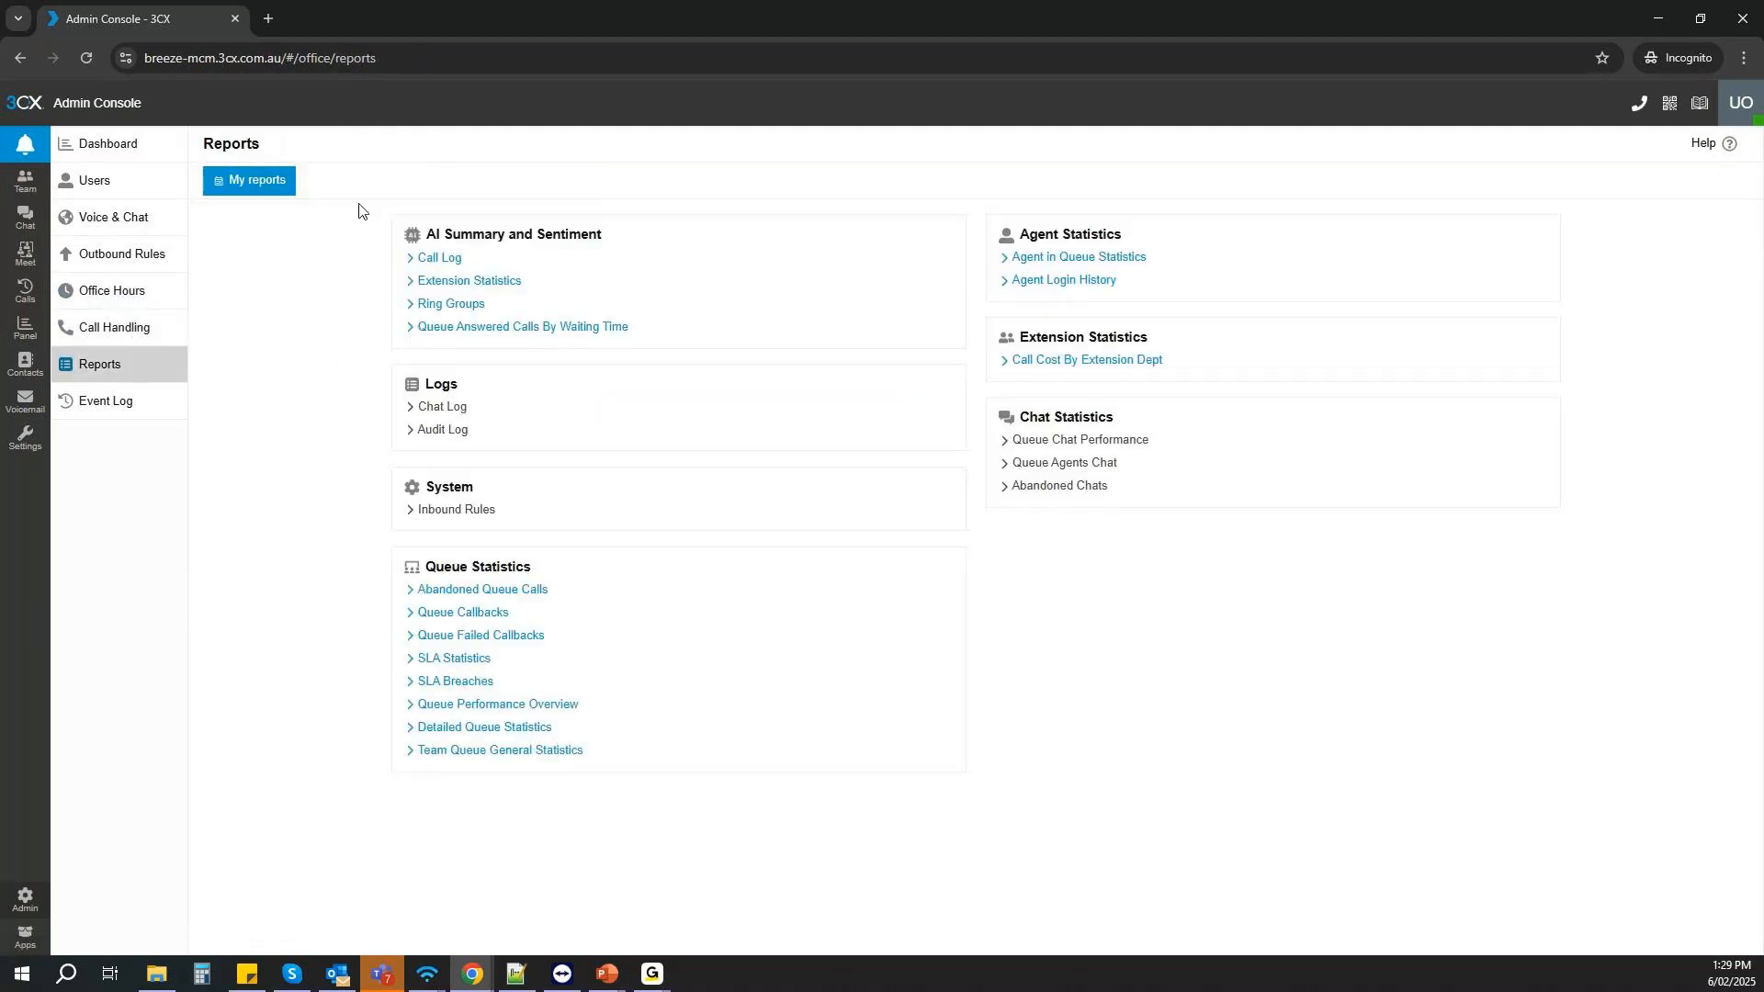
{"action": "left_click", "coordinate": [134, 401]}
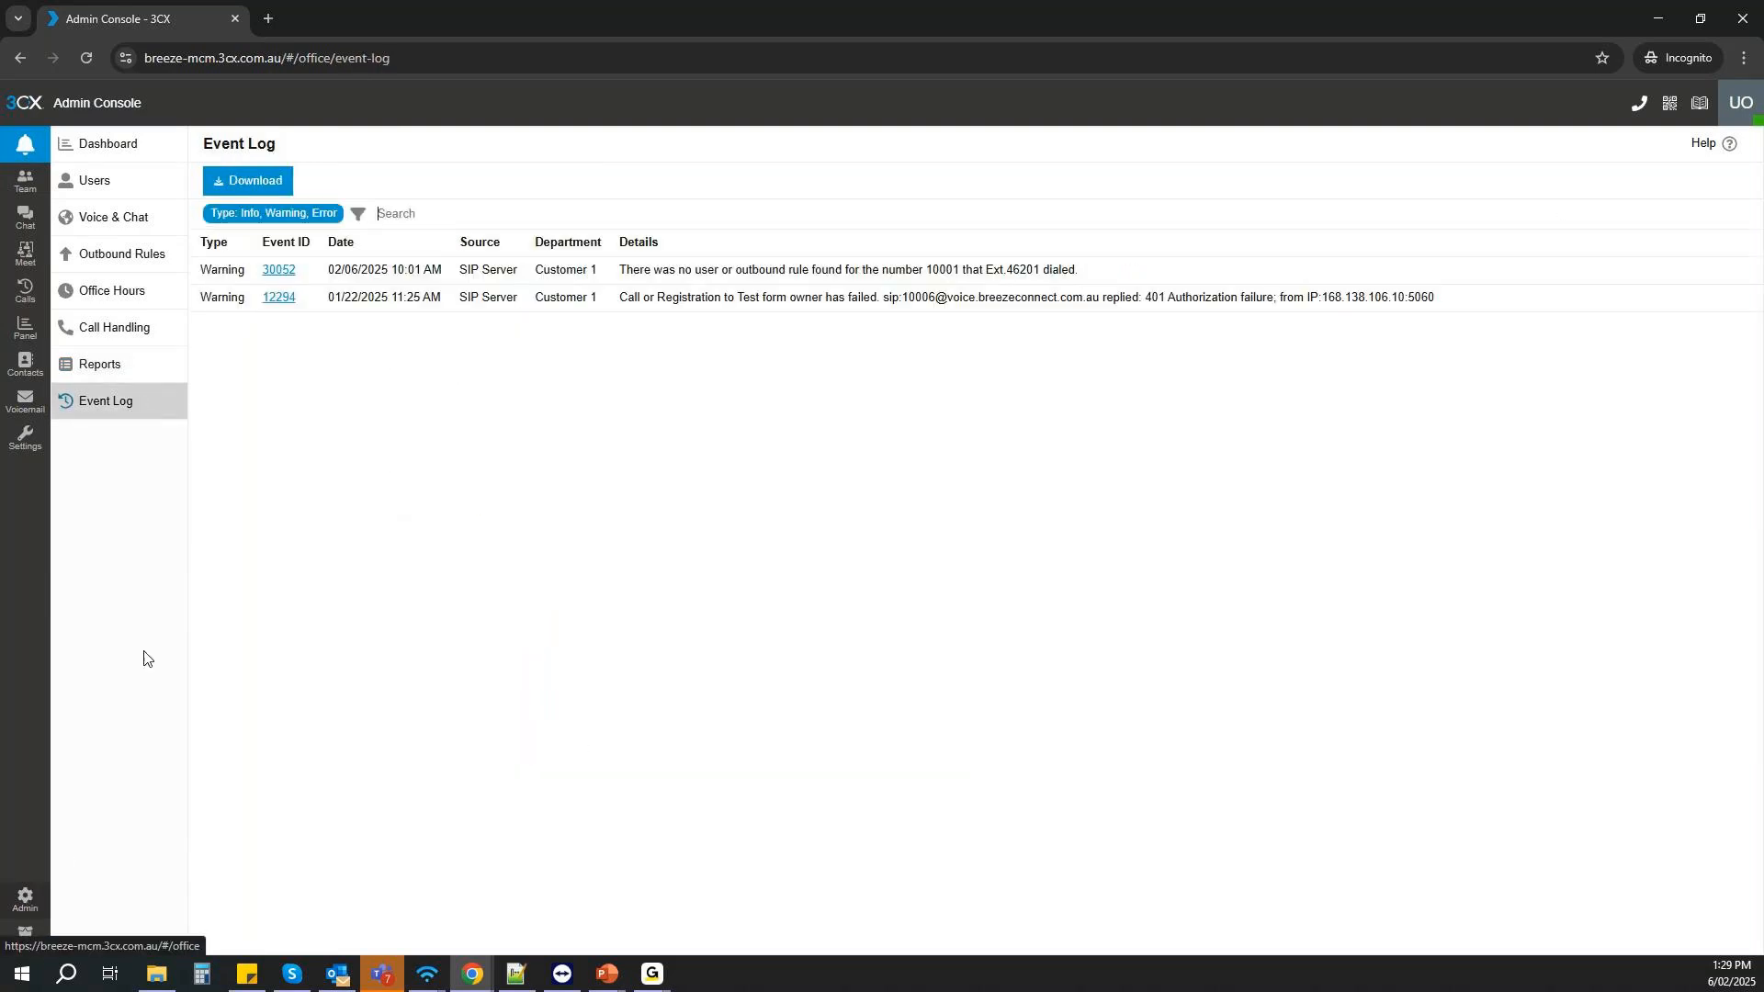
{"action": "left_click", "coordinate": [133, 156]}
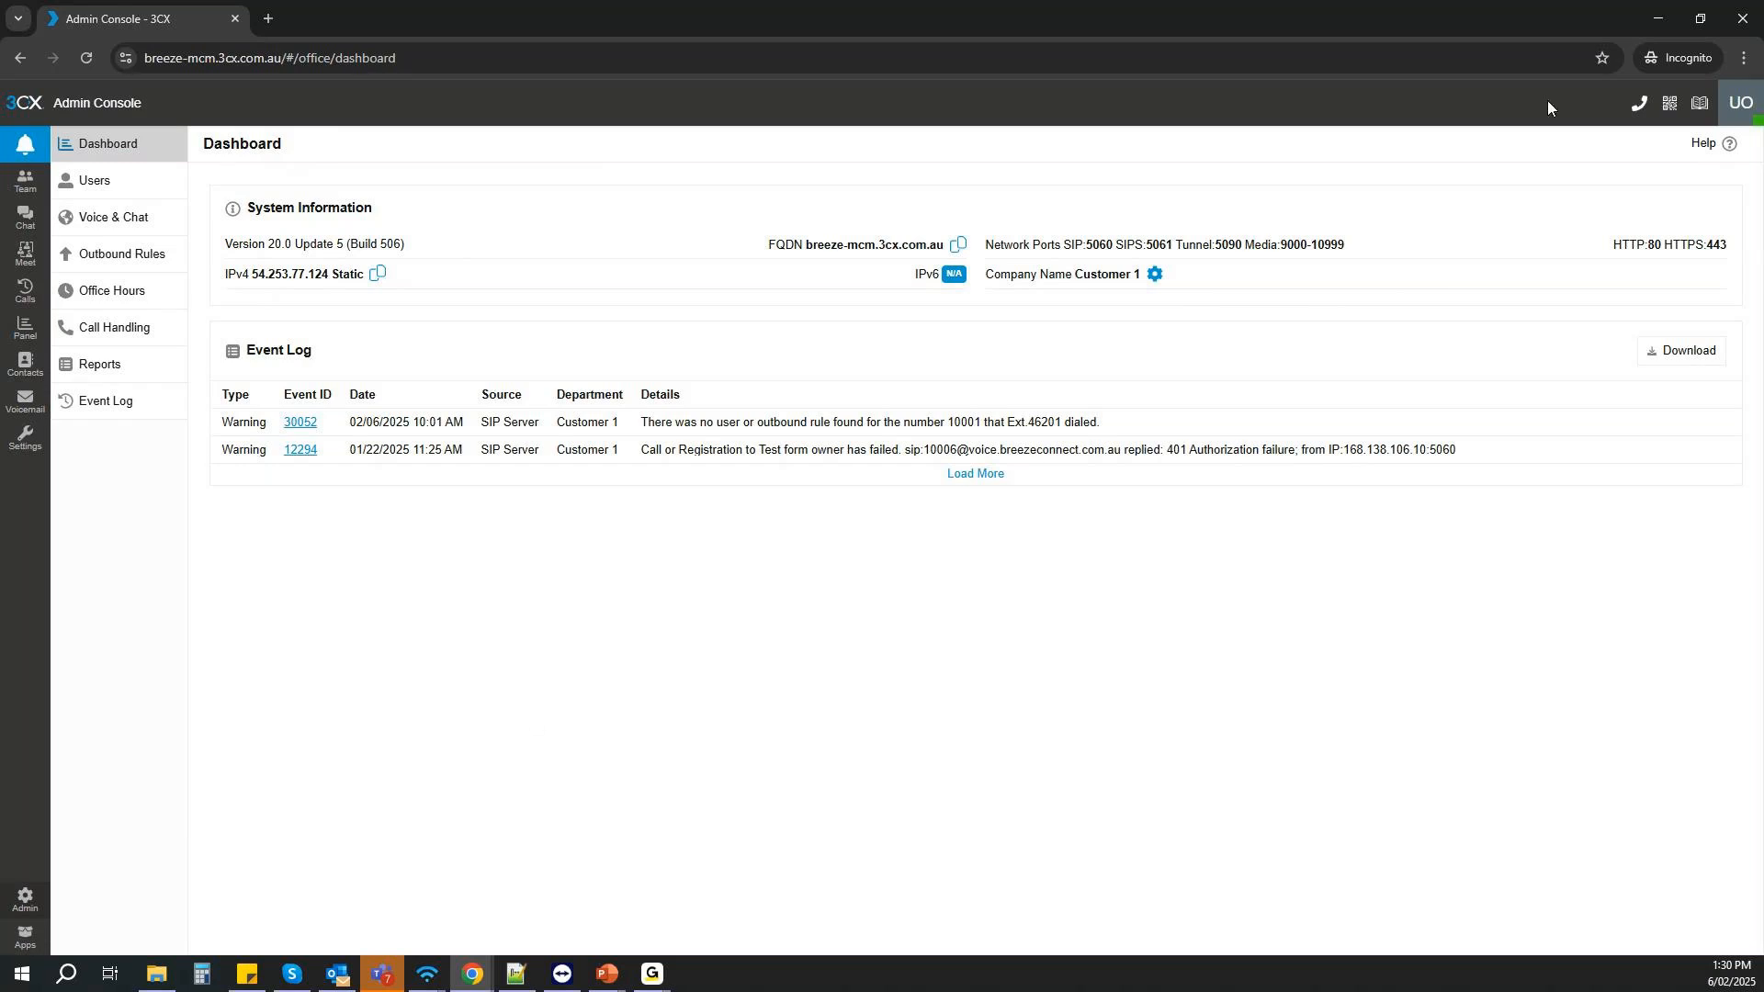
- Switch to the system owner's console and review the trunks, outbound rules and departments across all tenants
{"action": "left_click", "coordinate": [1655, 20]}
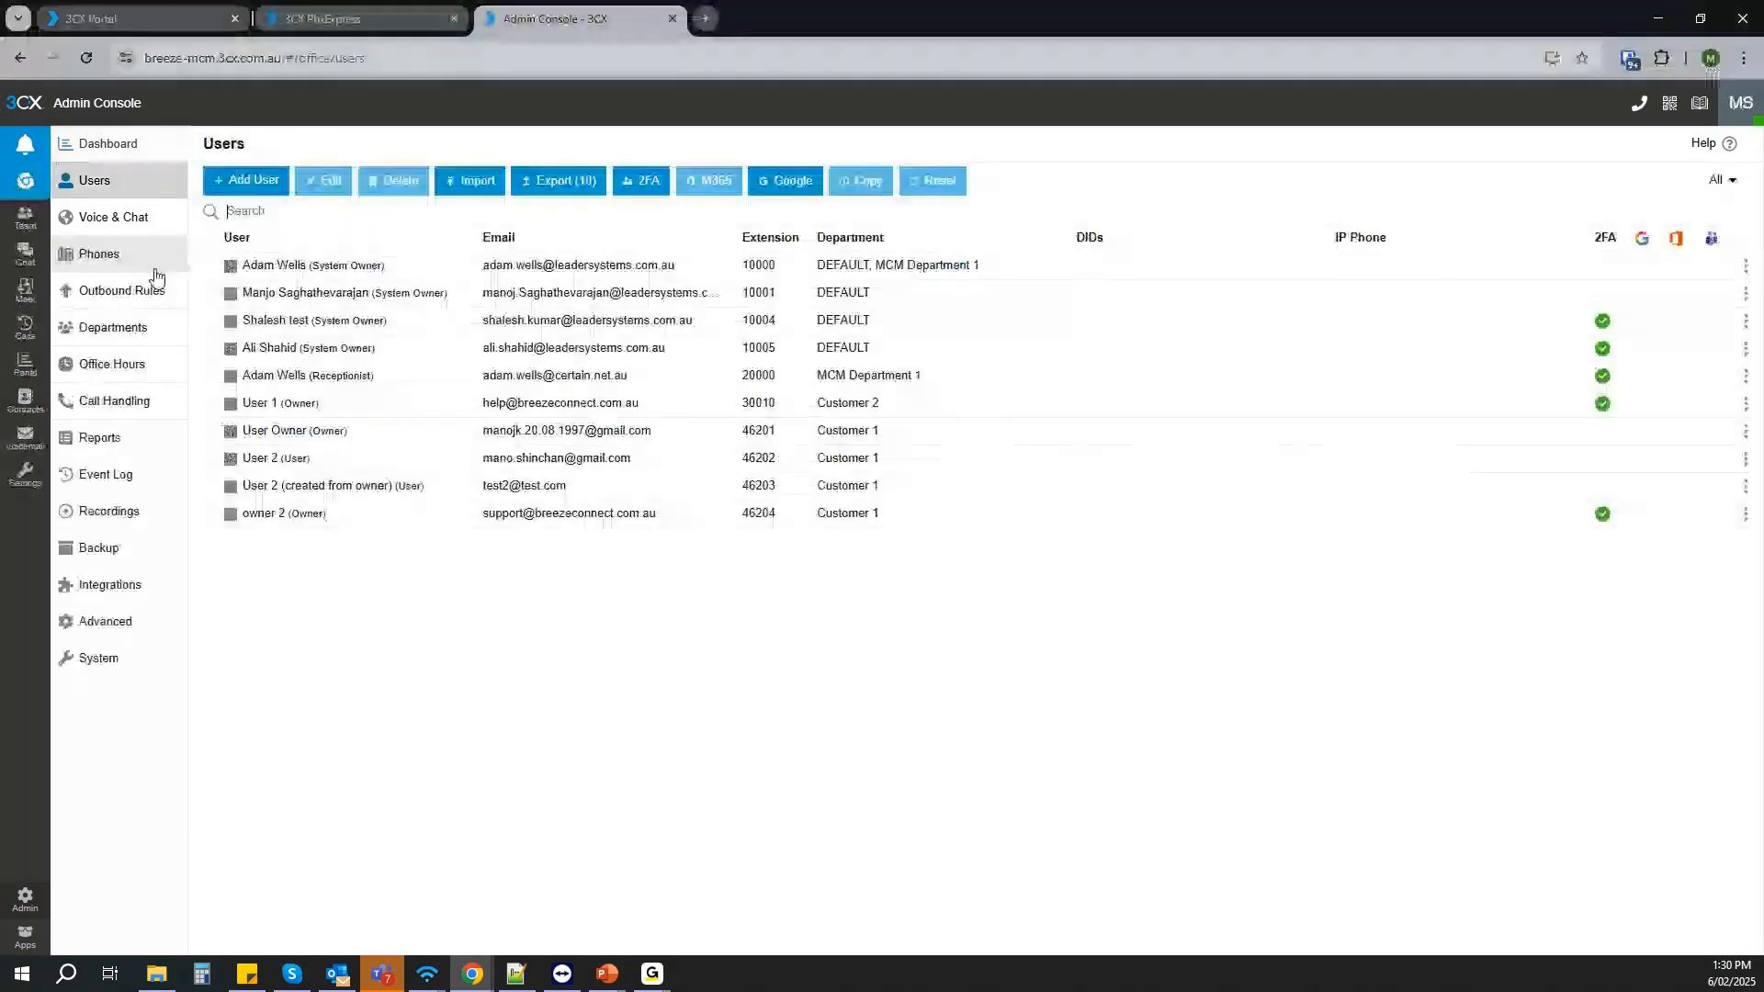
{"action": "left_click", "coordinate": [120, 225]}
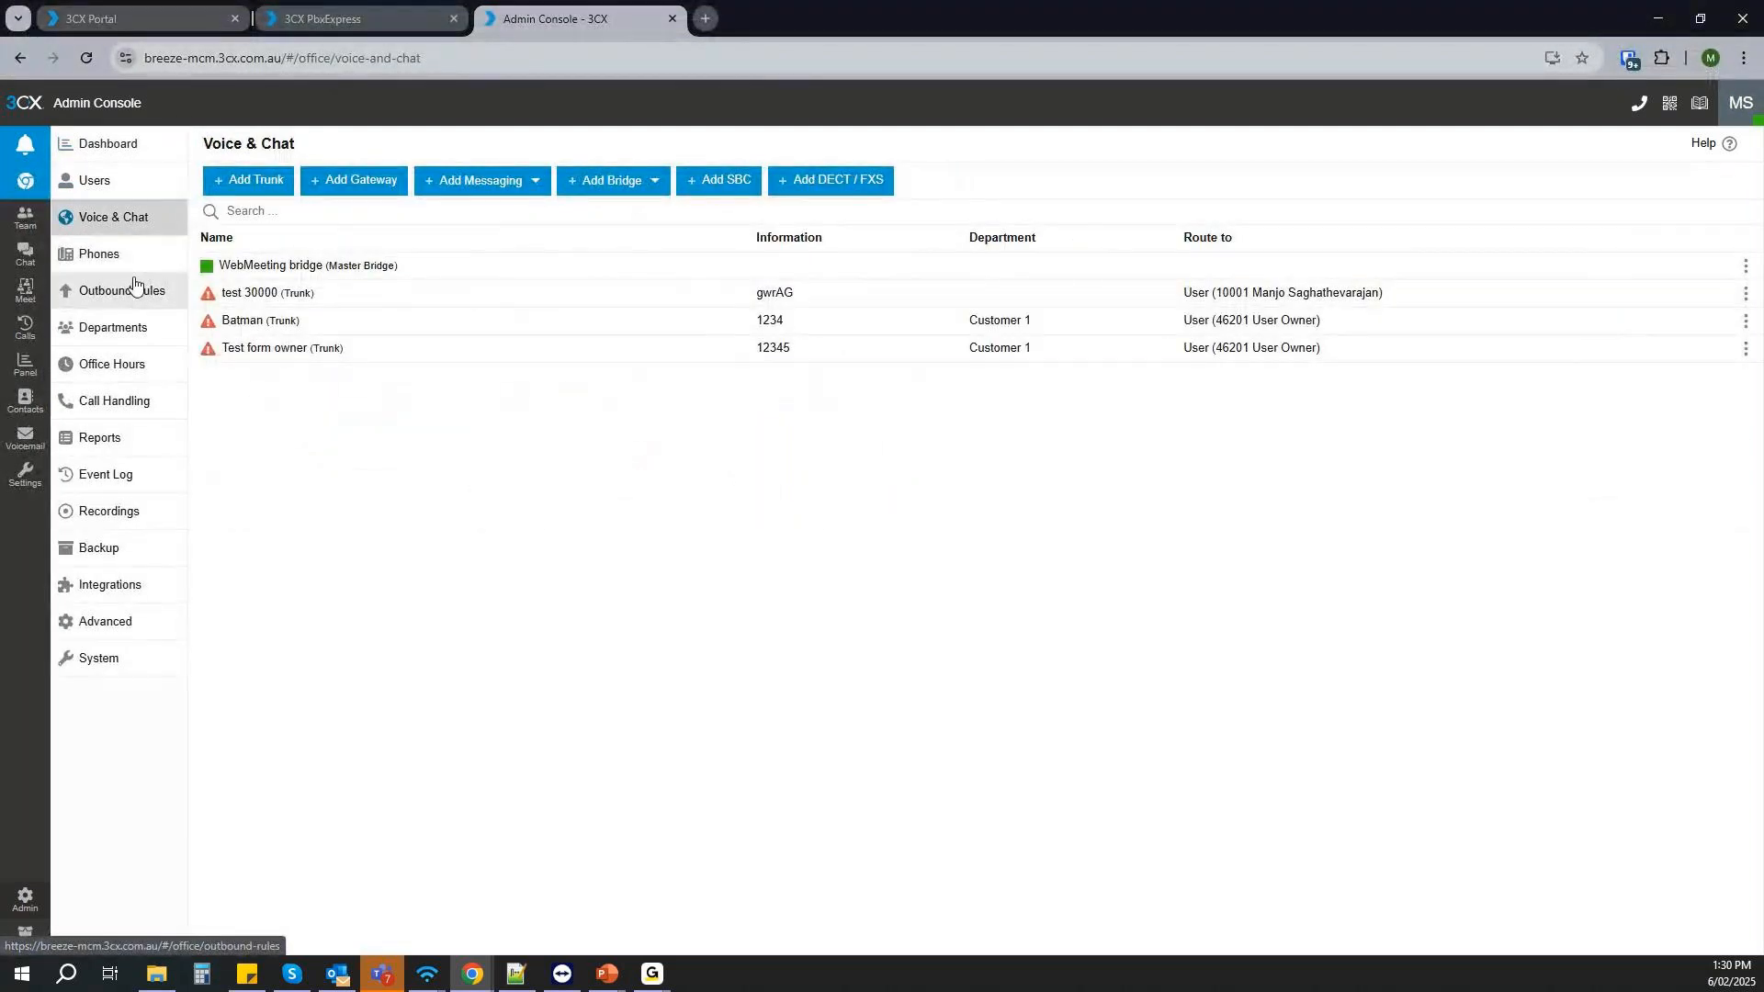
{"action": "left_click", "coordinate": [122, 301]}
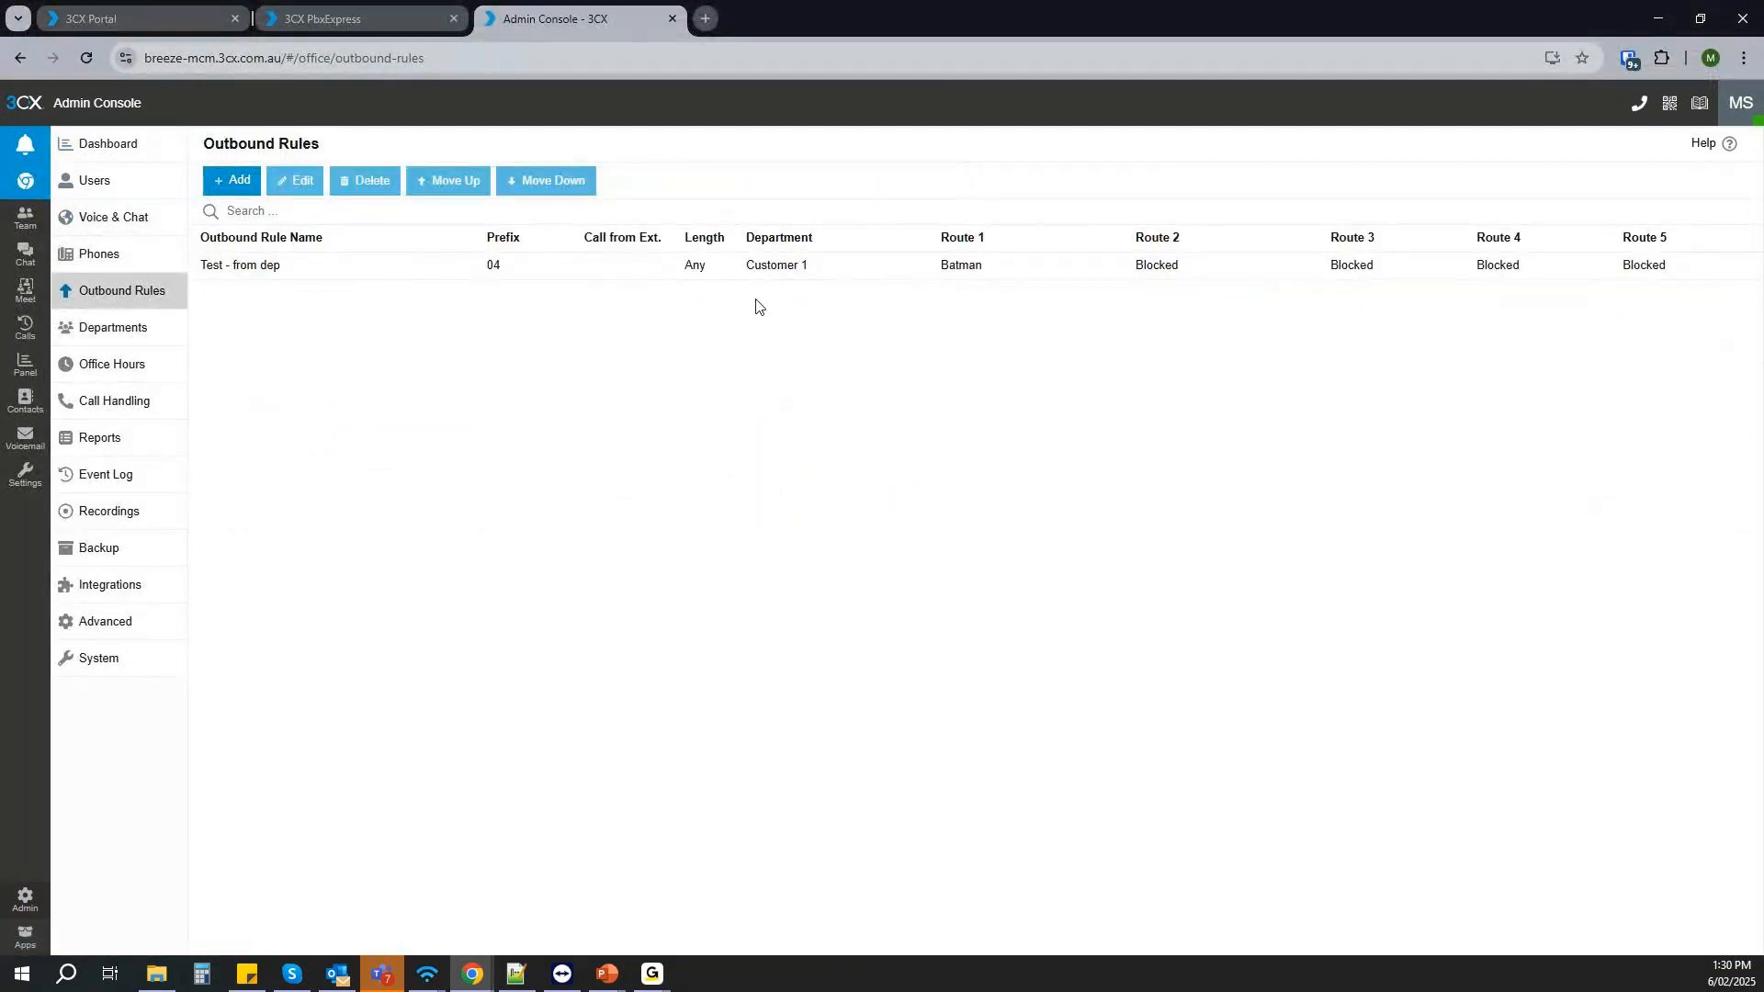
{"action": "left_click", "coordinate": [108, 344]}
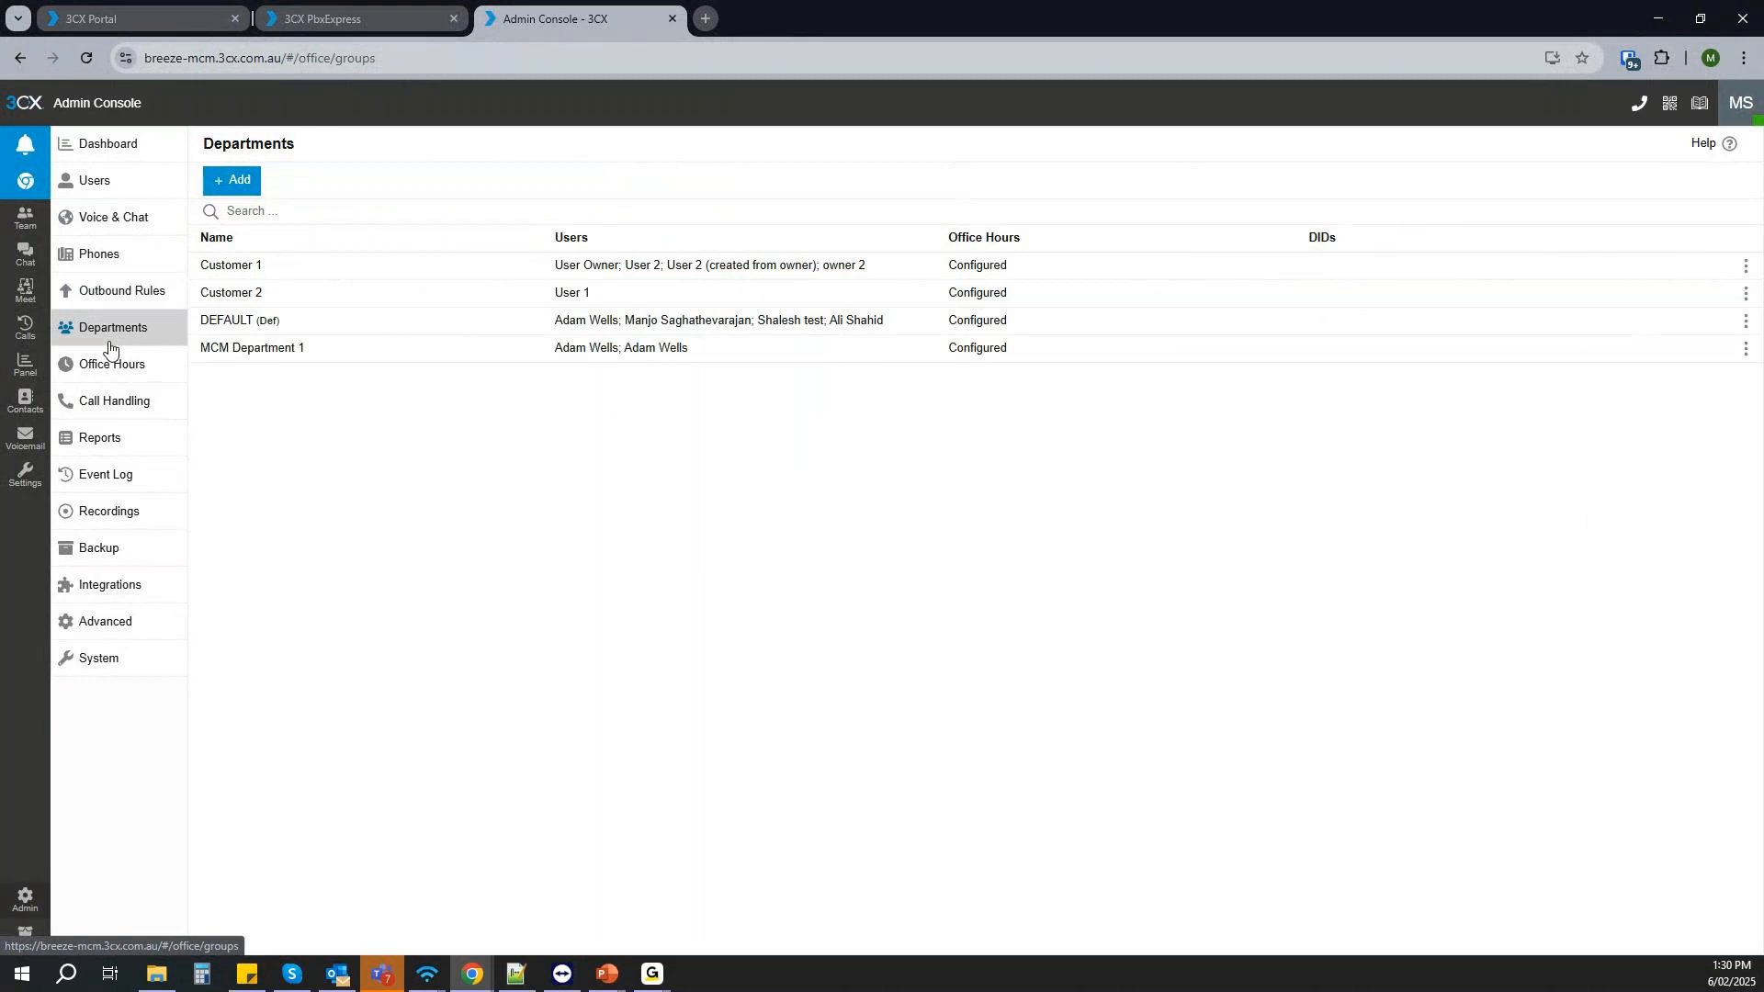
- Add a ring group named "test" for the Customer 1 department in the system owner's call handling and save it
{"action": "left_click", "coordinate": [112, 401]}
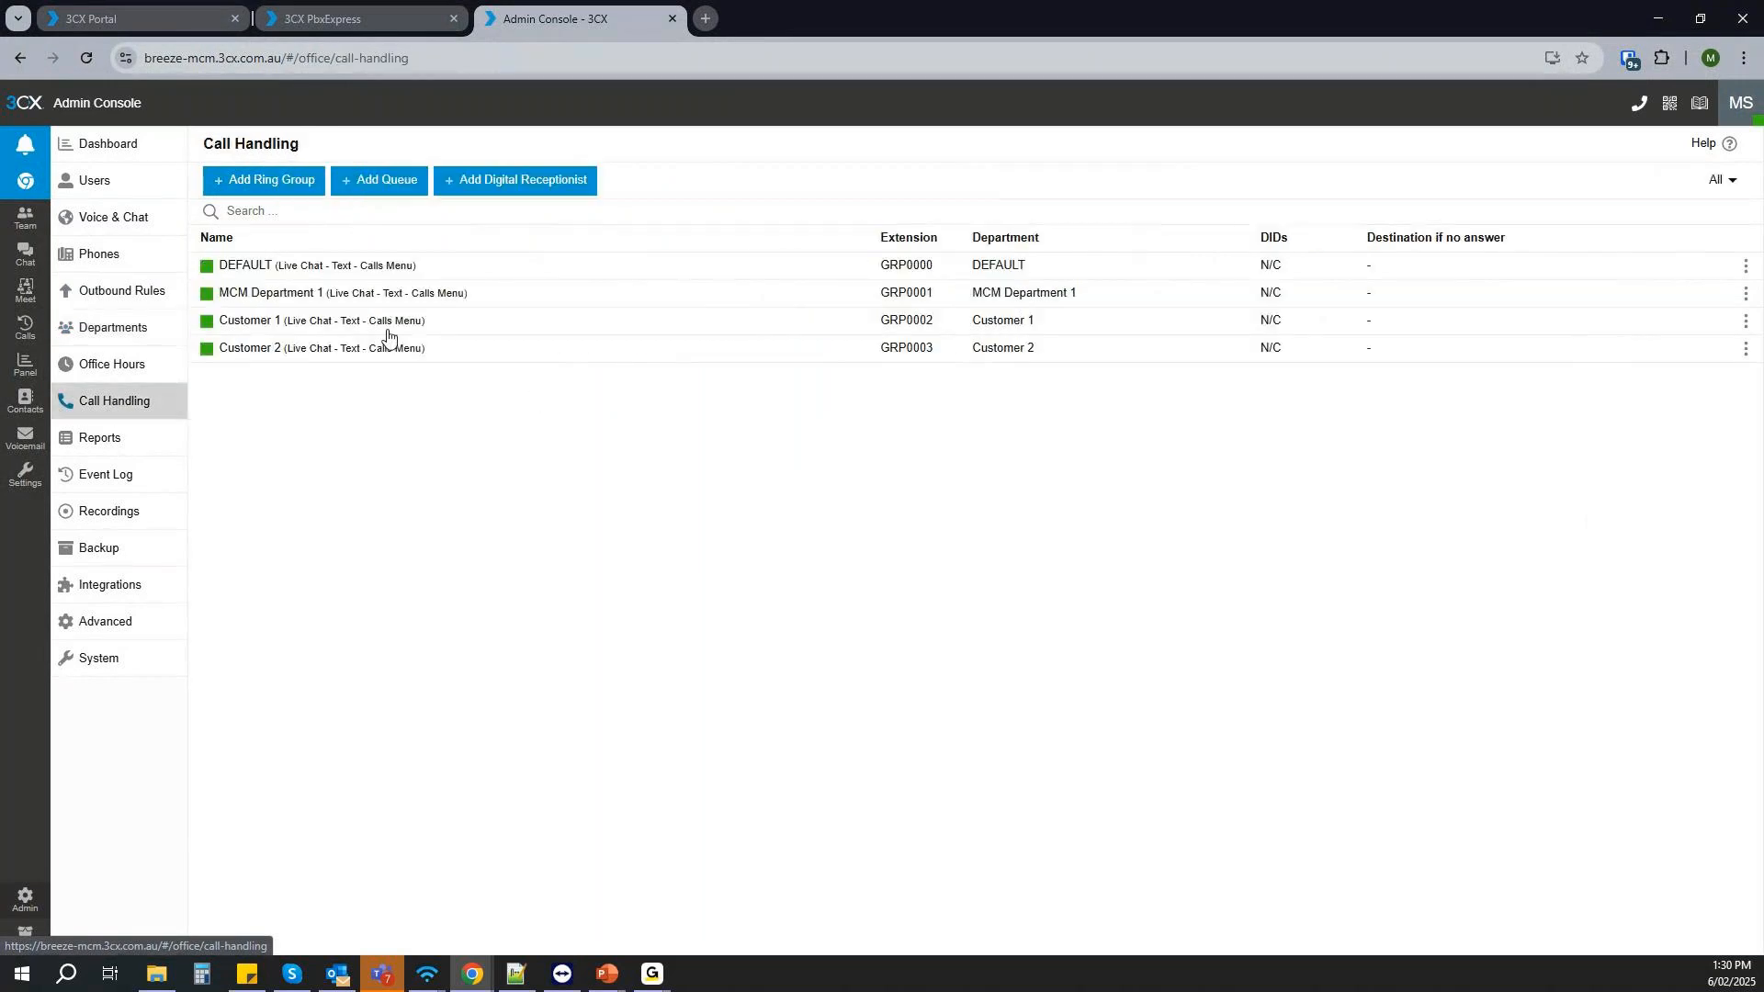
{"action": "left_click", "coordinate": [293, 194]}
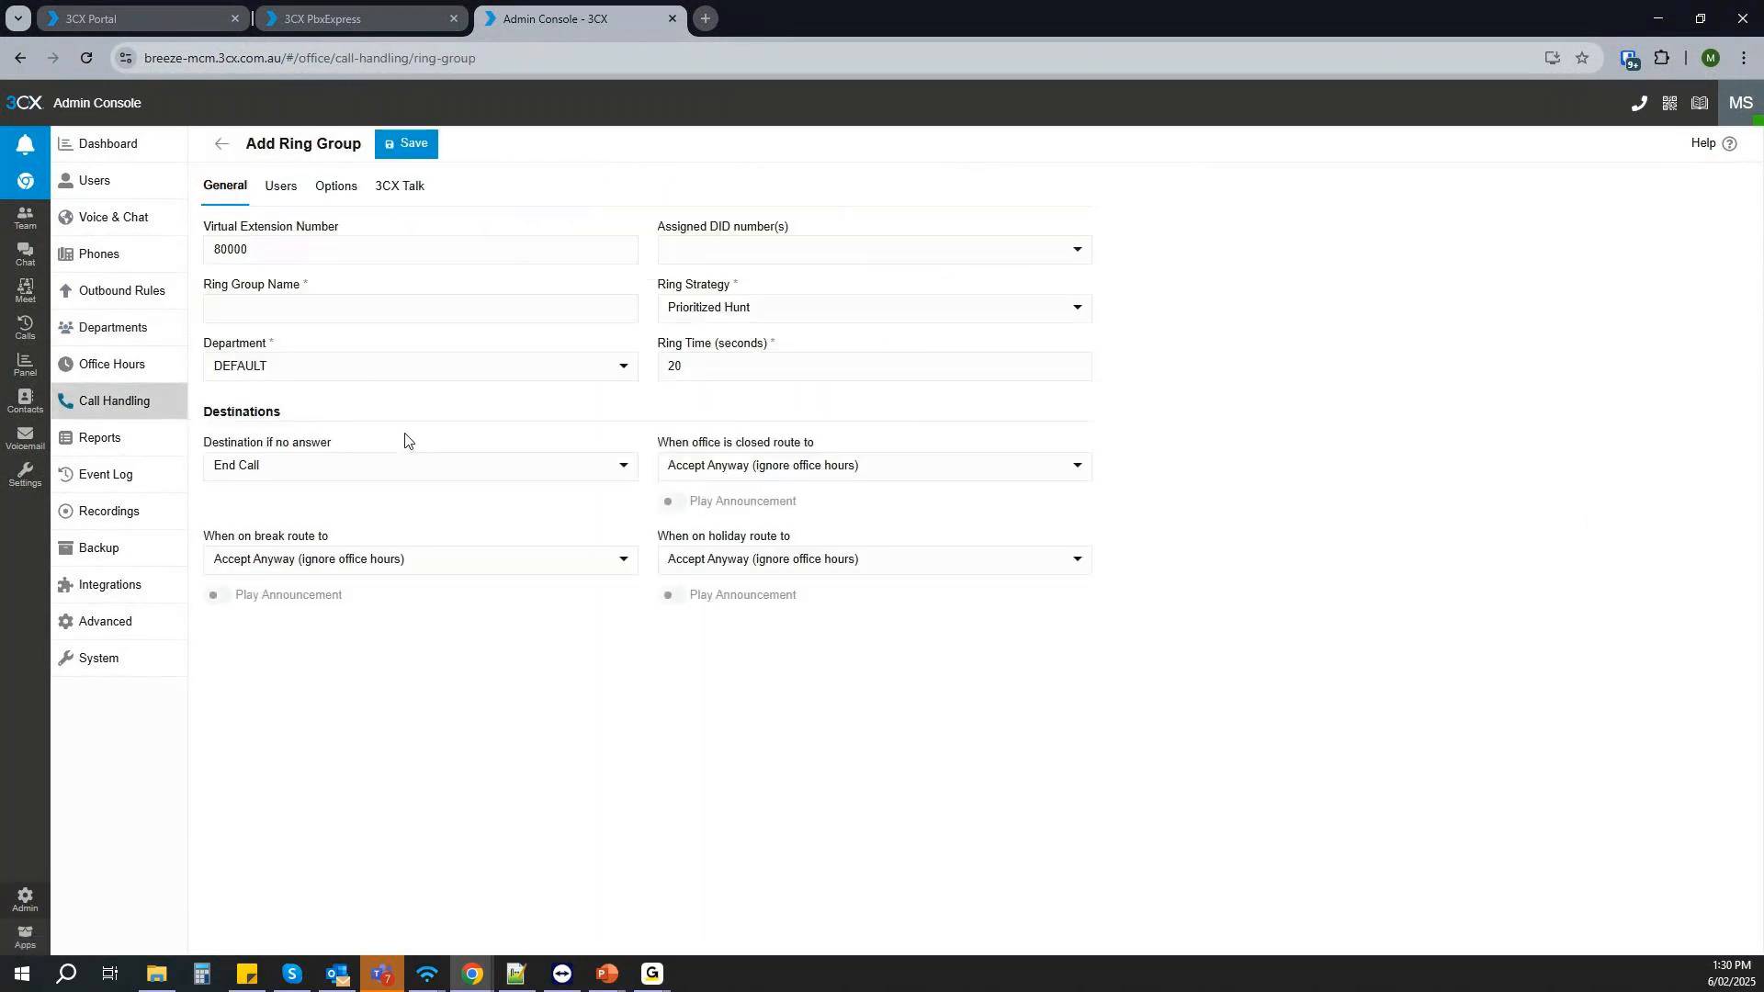
{"action": "left_click", "coordinate": [313, 370]}
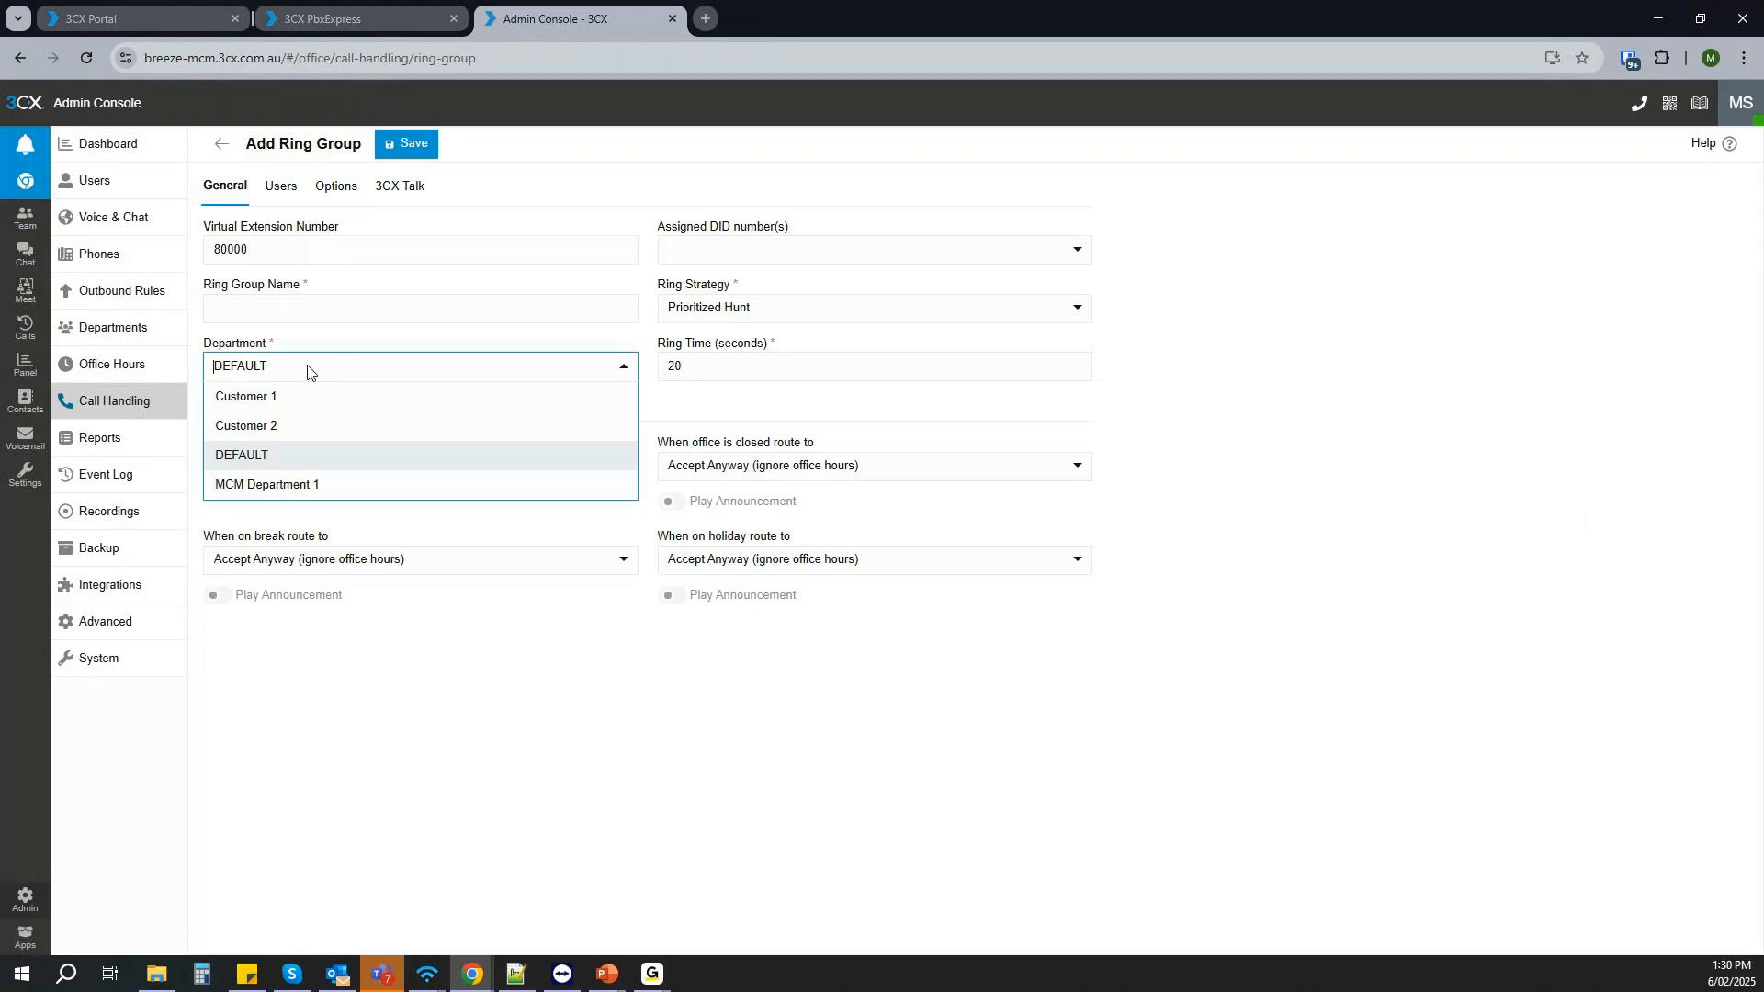
{"action": "left_click", "coordinate": [269, 396]}
{"action": "left_click", "coordinate": [325, 305]}
{"action": "type", "text": "test"}
{"action": "left_click", "coordinate": [410, 147]}
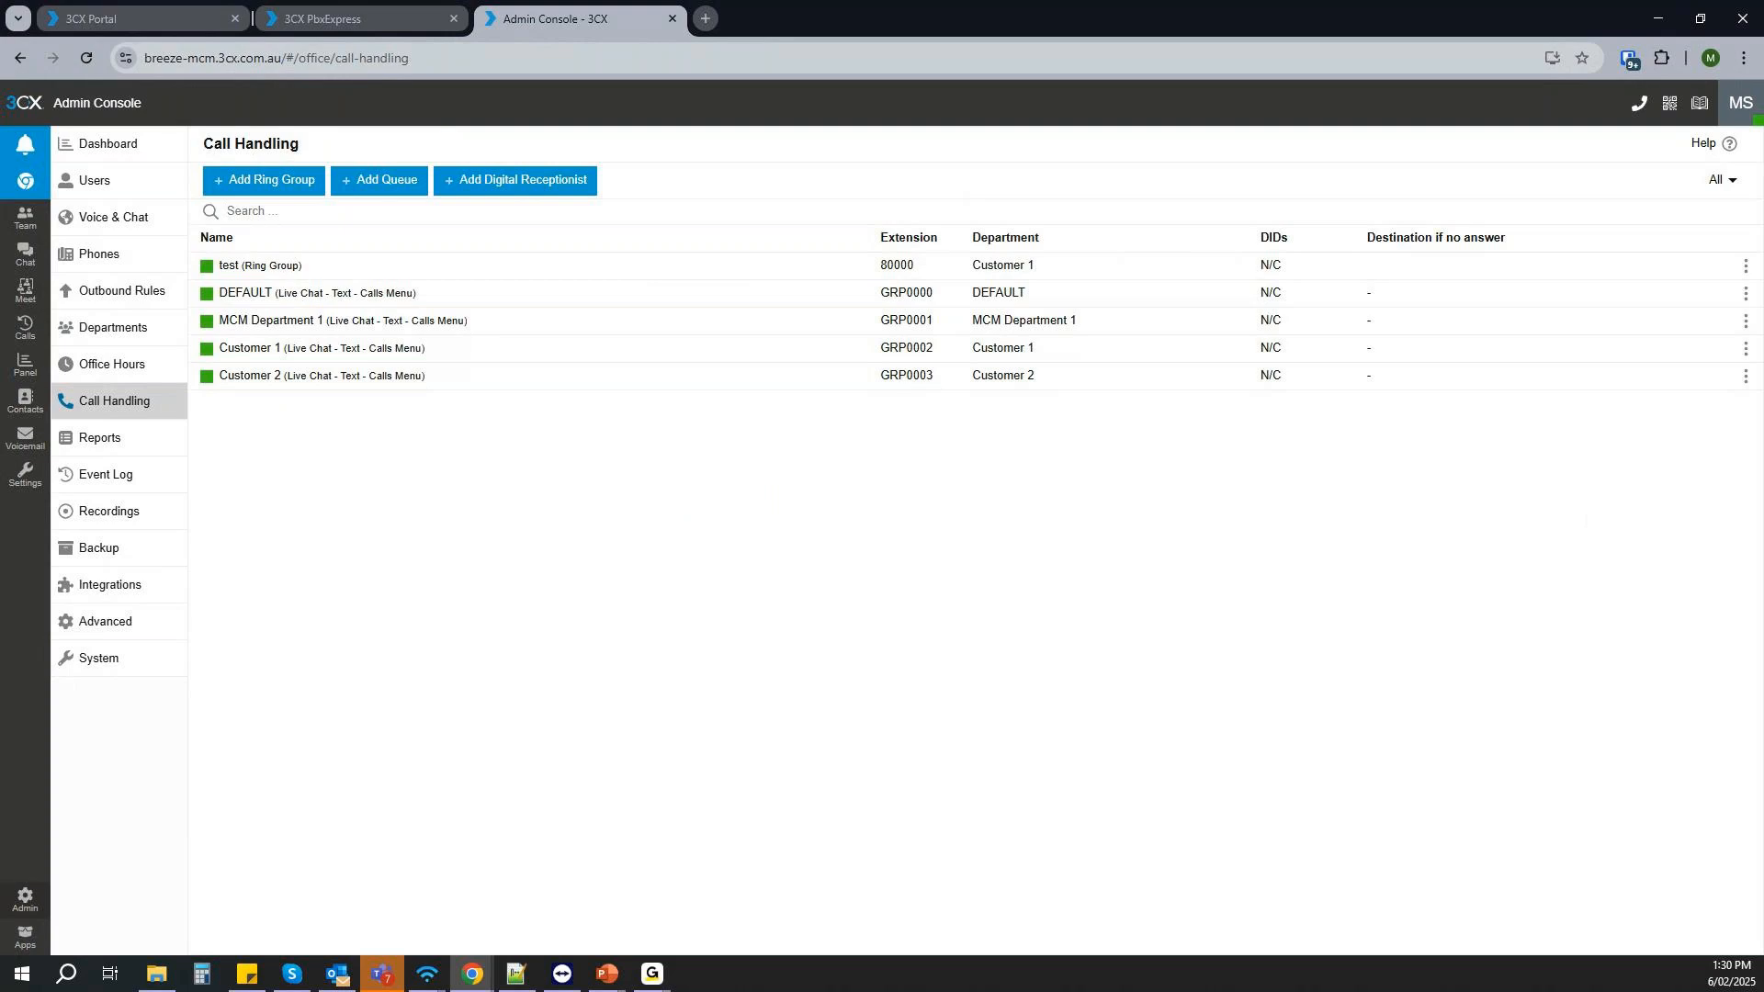
- Switch to the Customer 1 owner's console, inspect the "test" ring group's settings and return to the call handling list
{"action": "key", "text": "alt+Tab"}
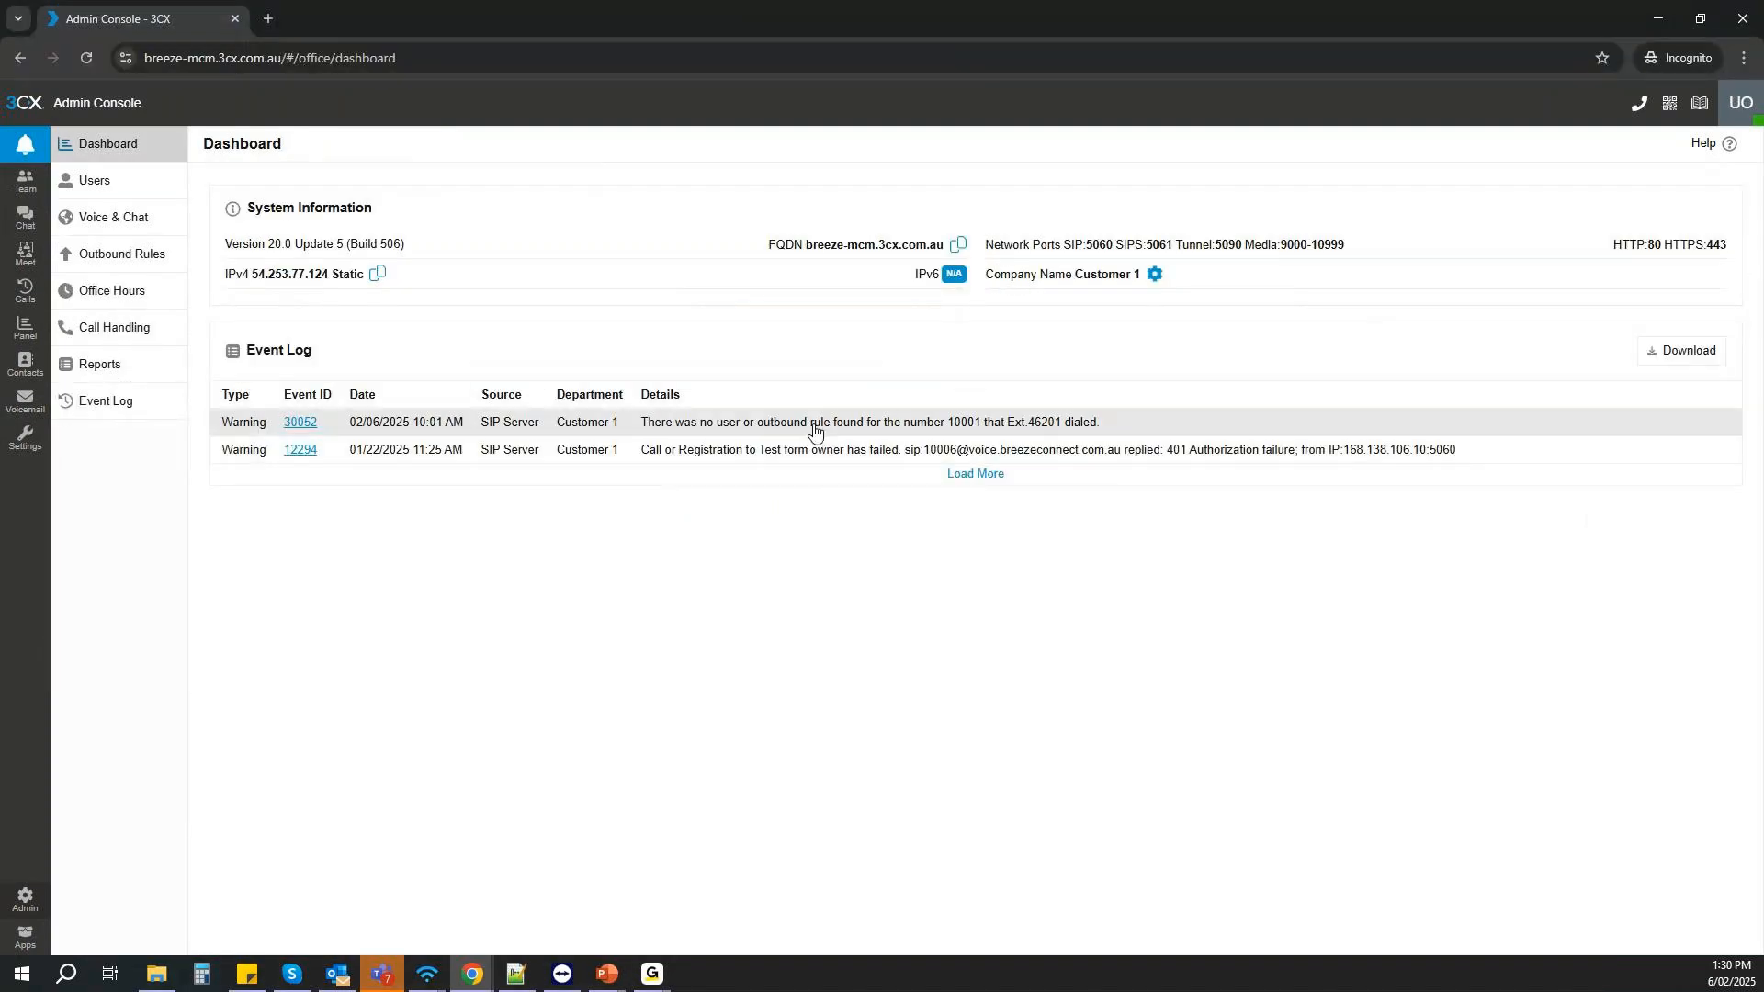
{"action": "left_click", "coordinate": [114, 332]}
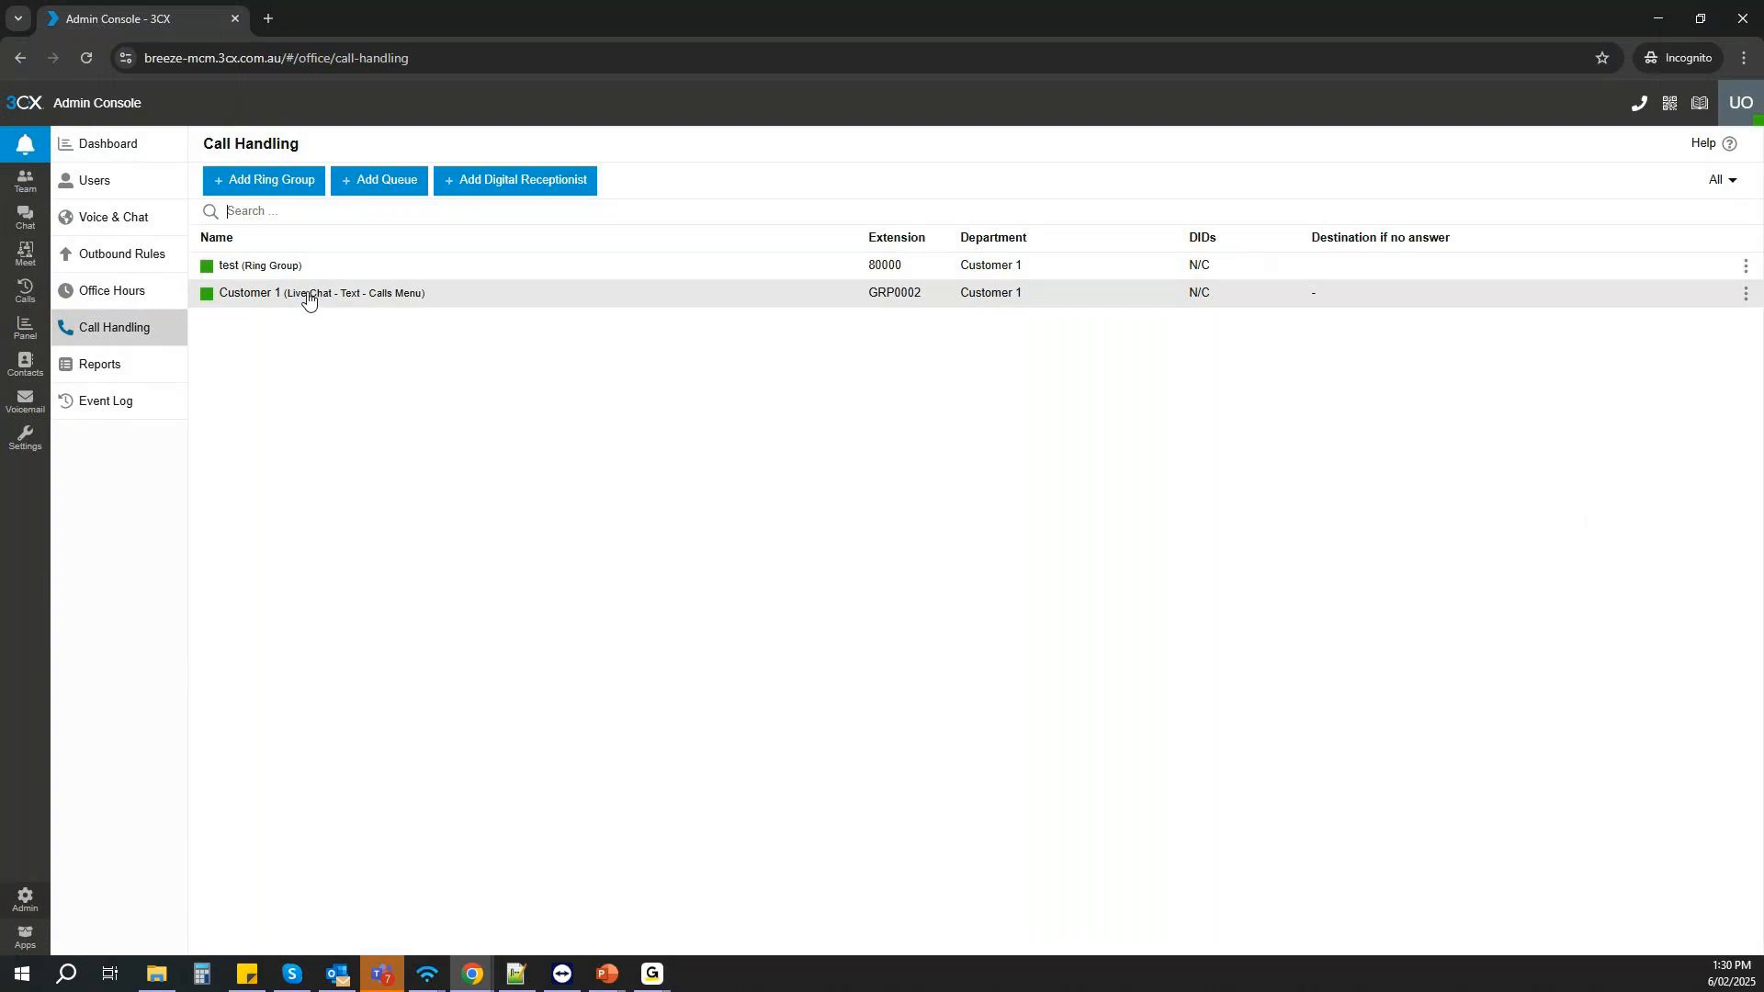
{"action": "left_click", "coordinate": [283, 273]}
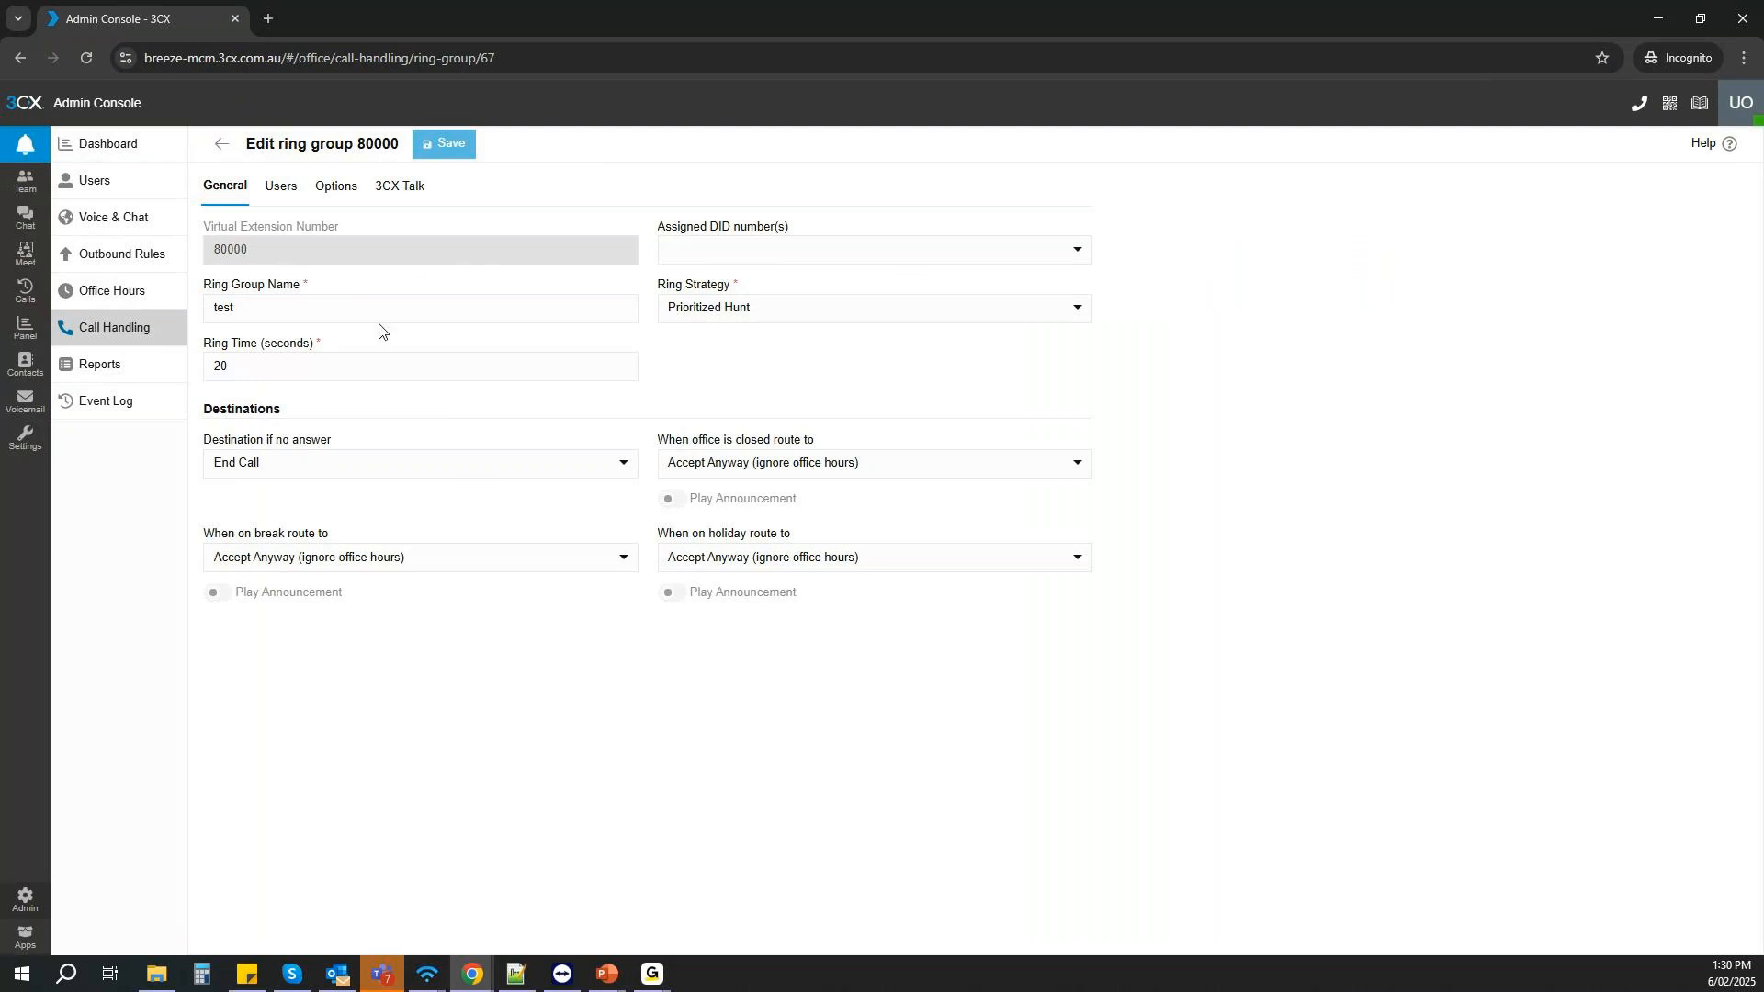
{"action": "left_click", "coordinate": [224, 149]}
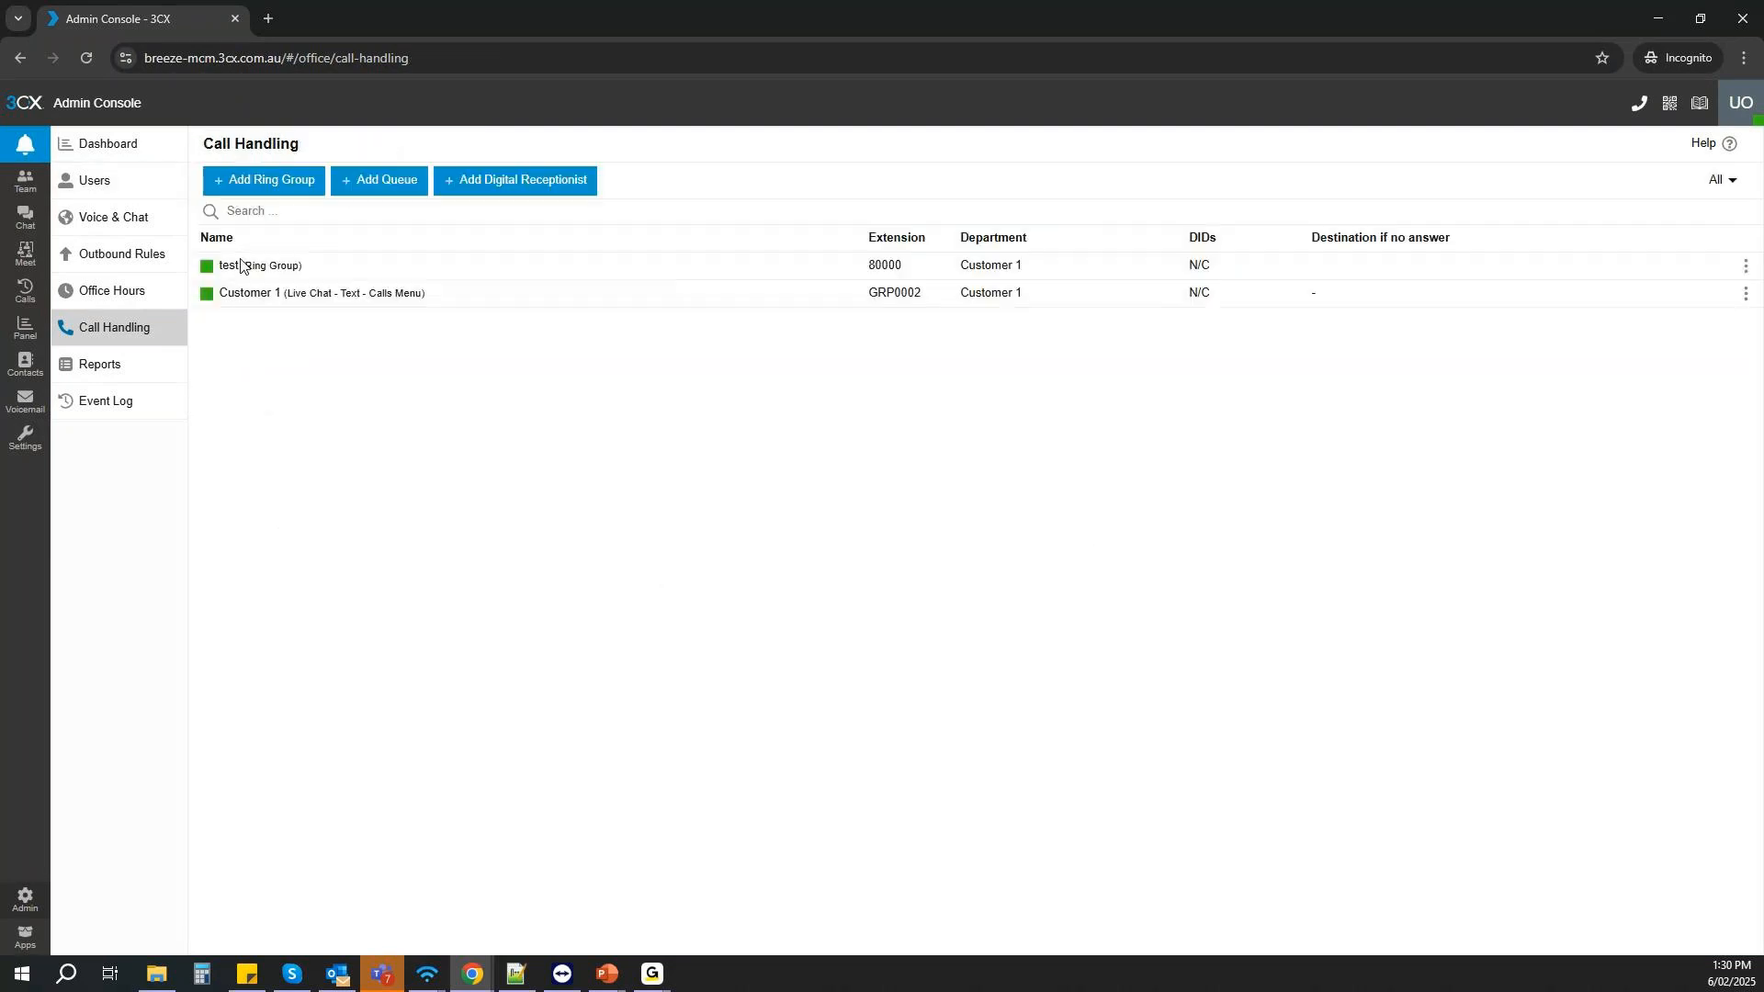
- Start a new ring group as the Customer 1 owner and examine its proposed virtual extension number
{"action": "left_click", "coordinate": [258, 182]}
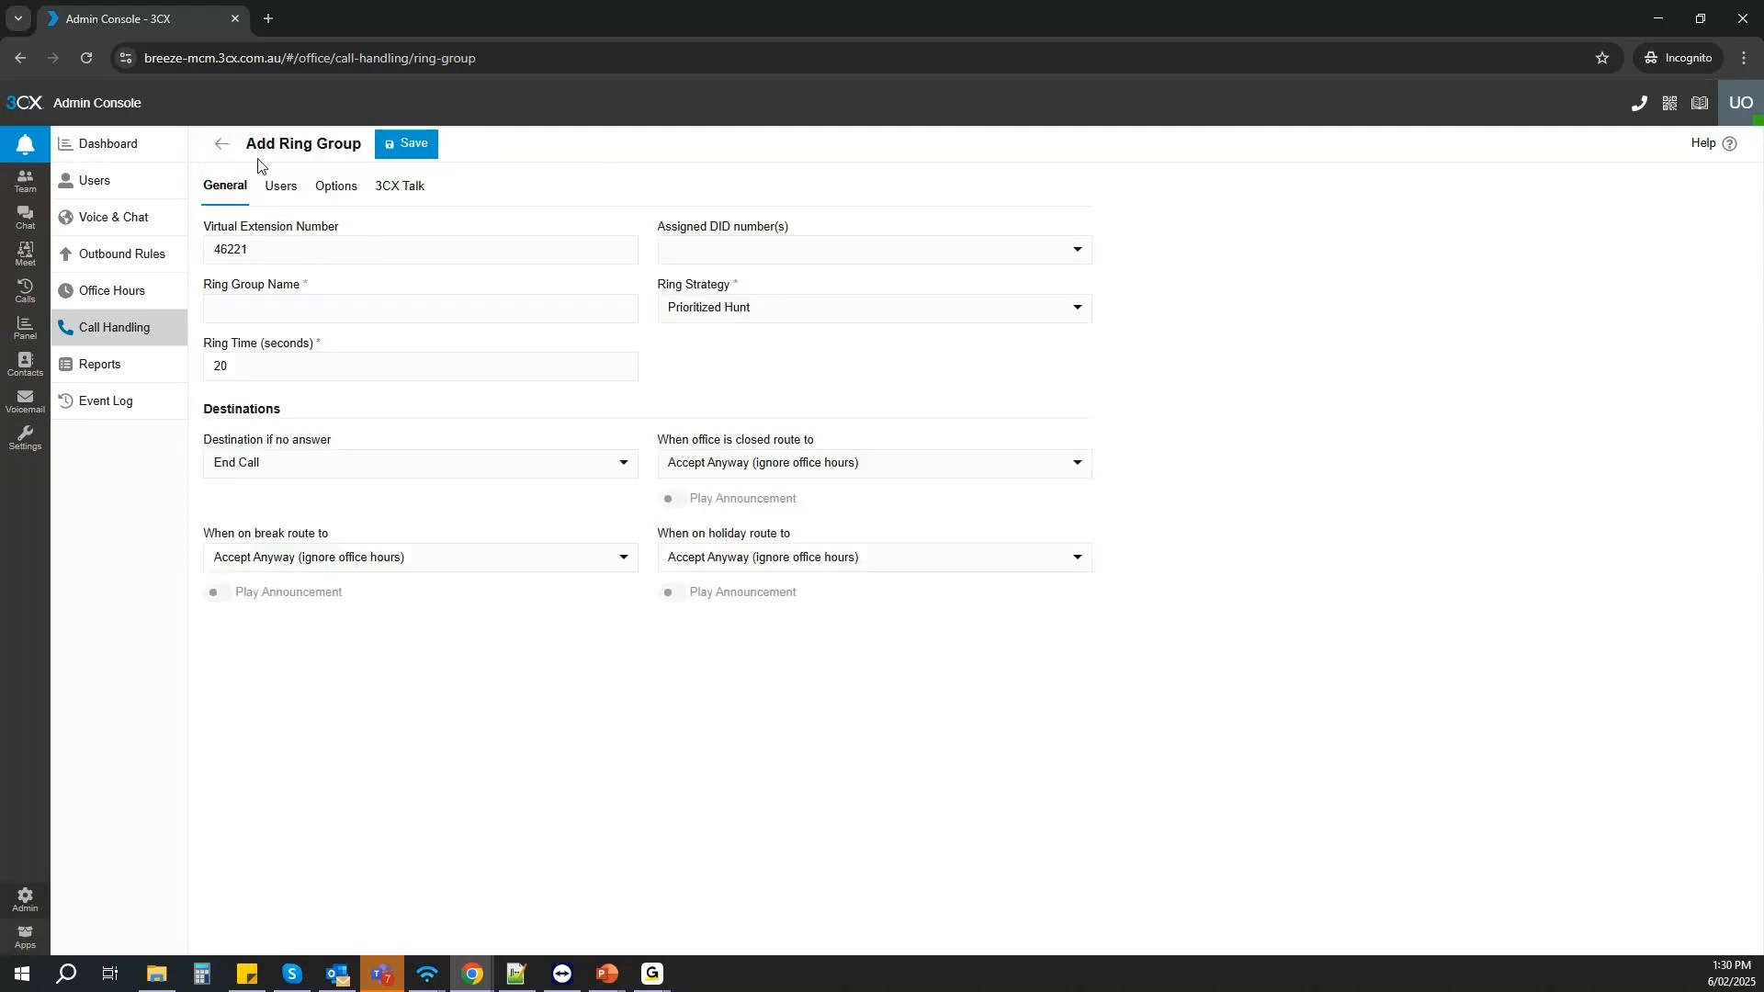
{"action": "left_click_drag", "start_coordinate": [282, 245], "coordinate": [198, 244]}
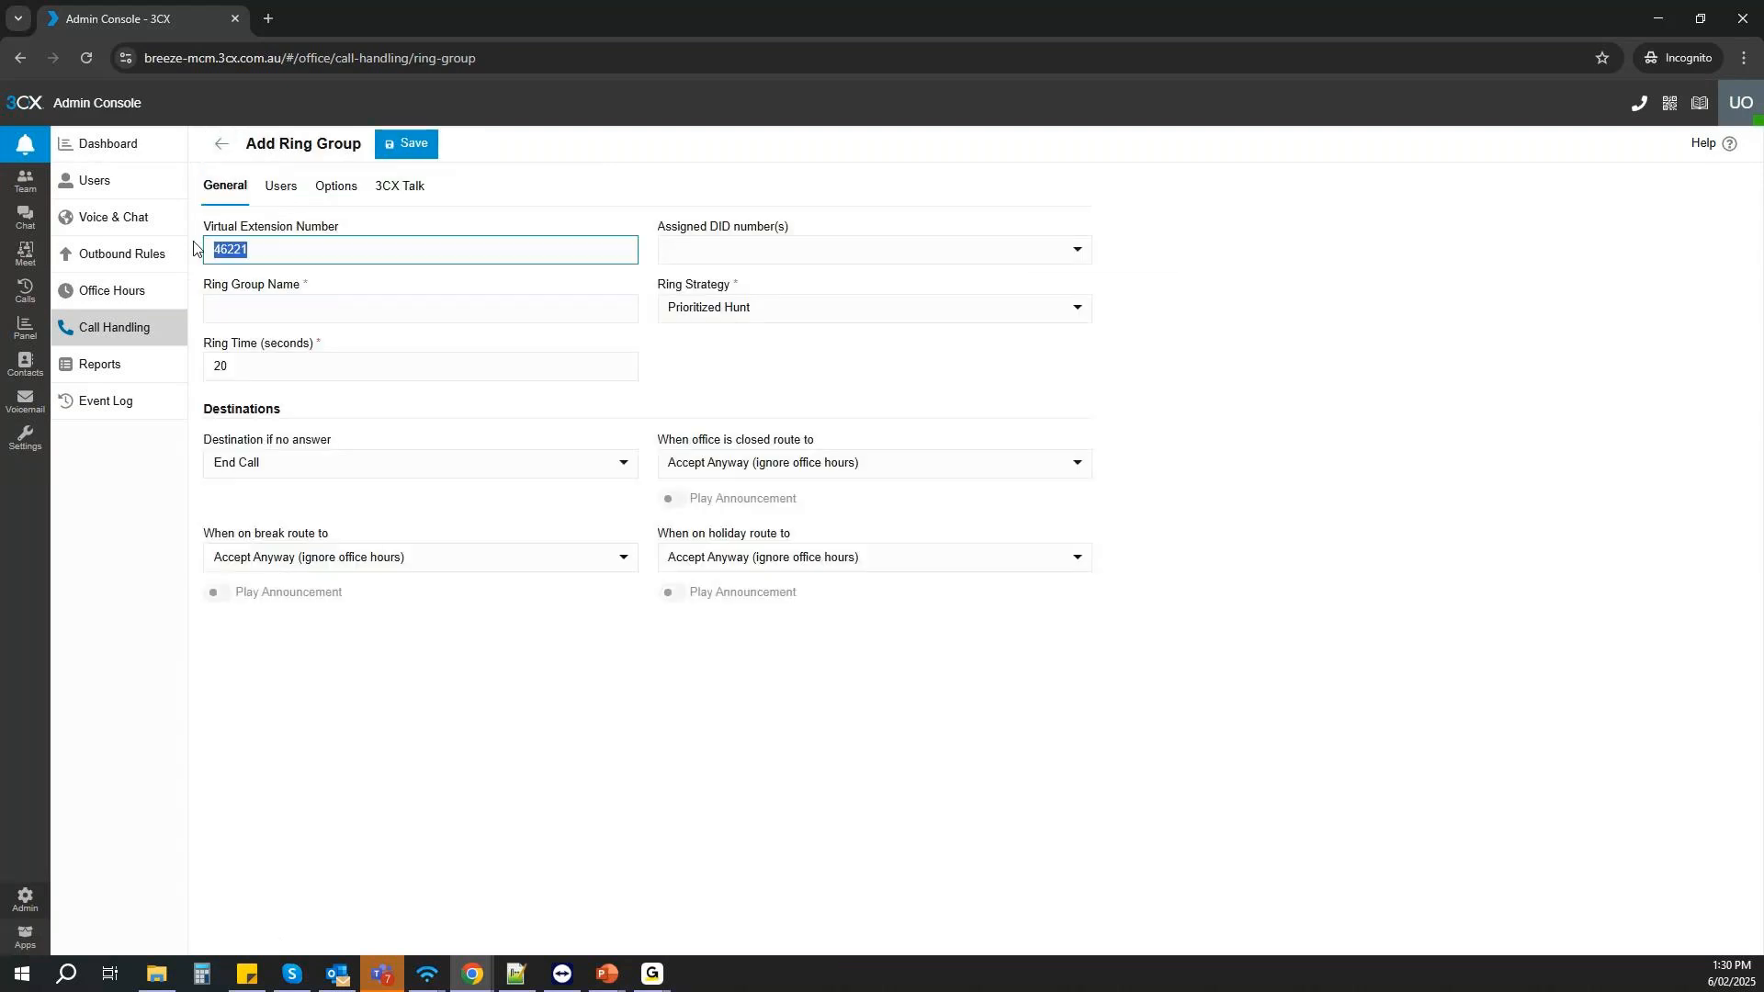
{"action": "left_click", "coordinate": [335, 259]}
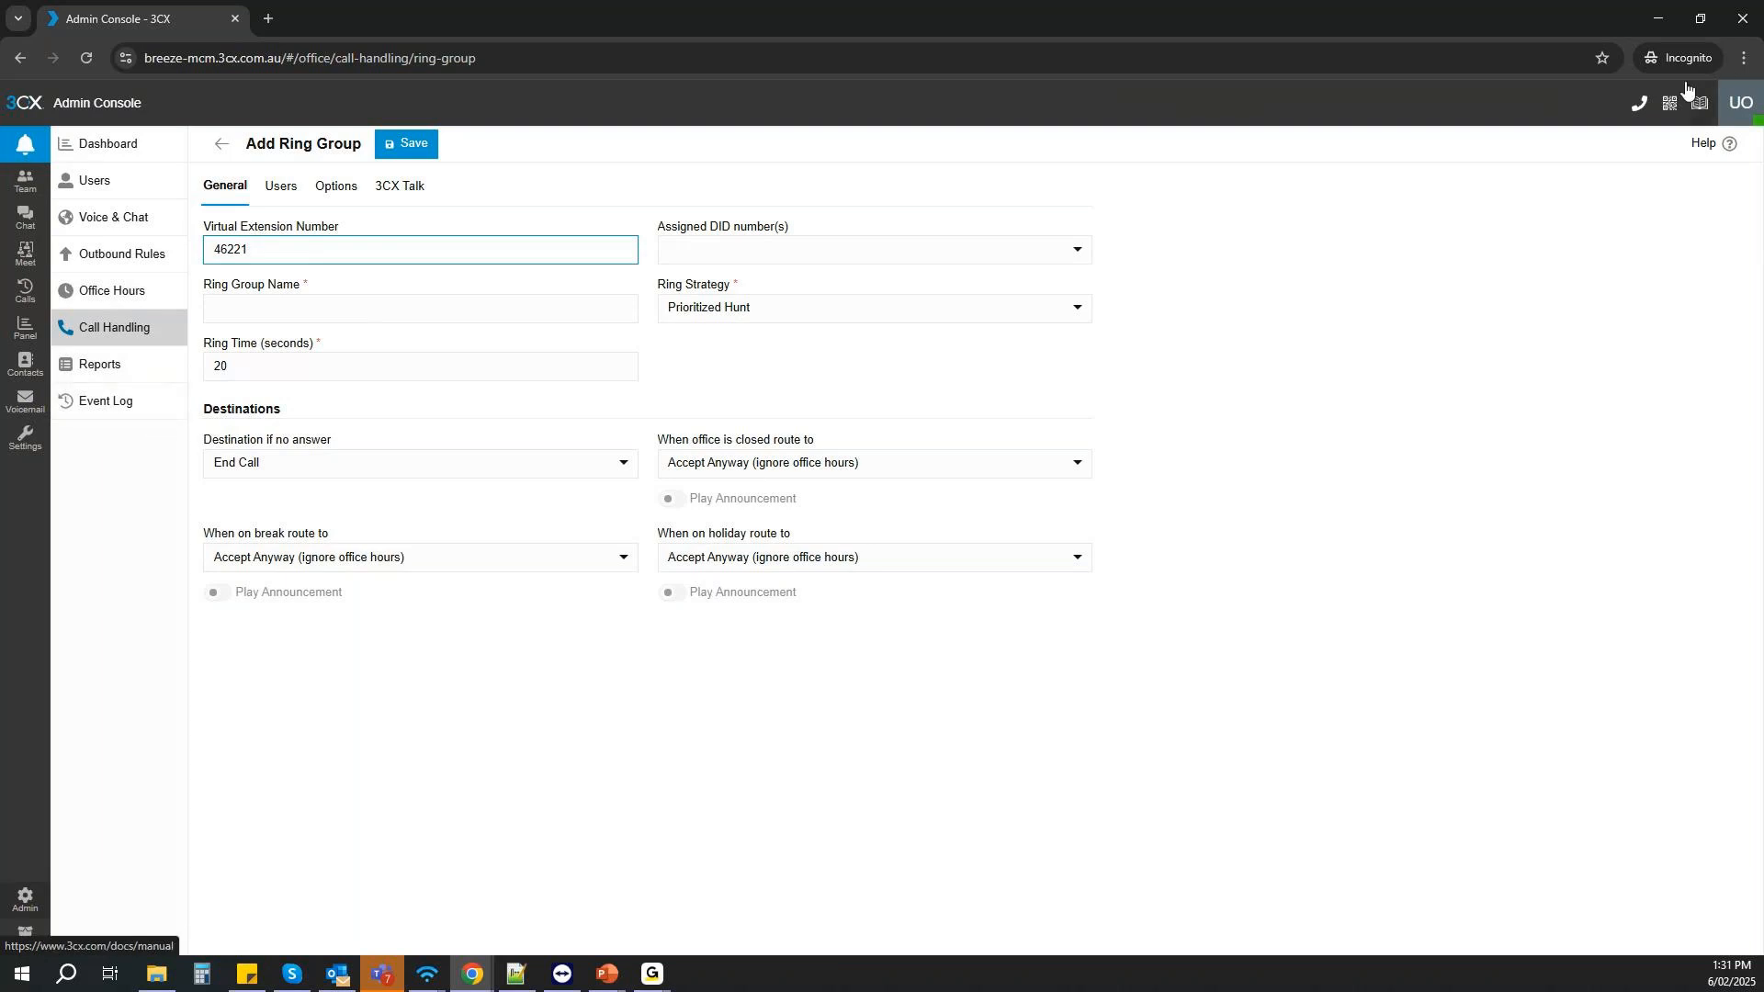
- Review the reports, event log and dashboard in the system owner's console, and minimize the browser to return to the presentation
{"action": "left_click", "coordinate": [1663, 27]}
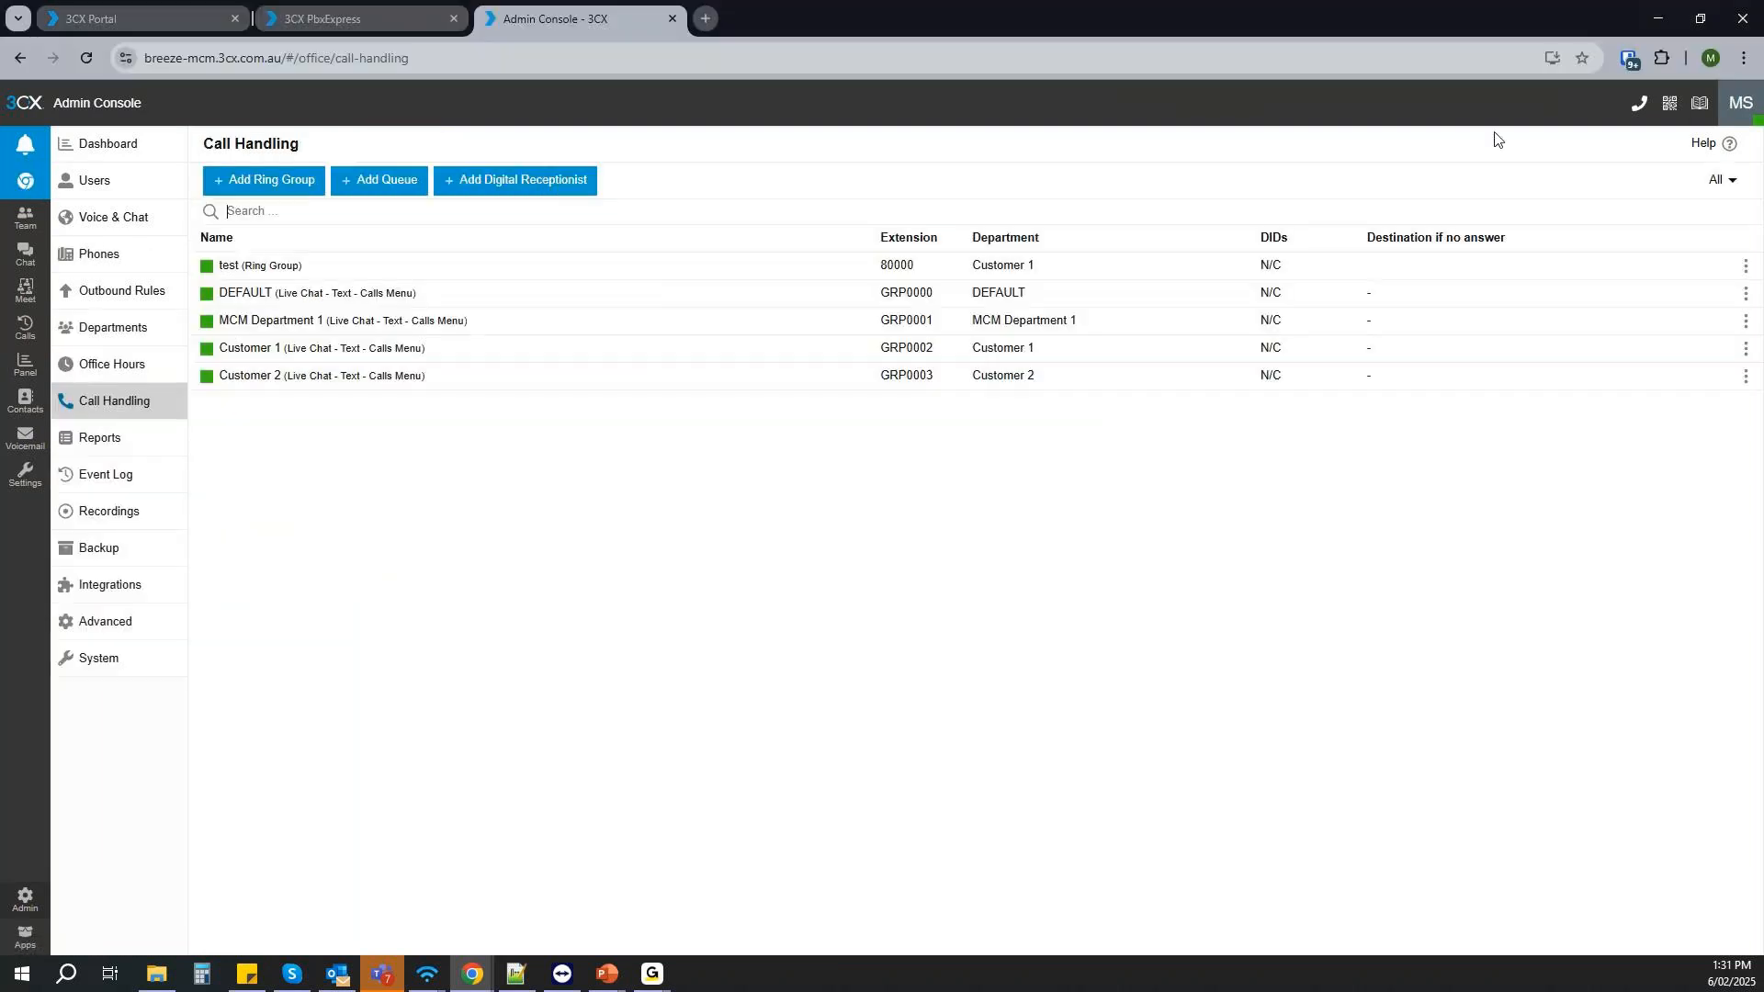
{"action": "left_click", "coordinate": [133, 449]}
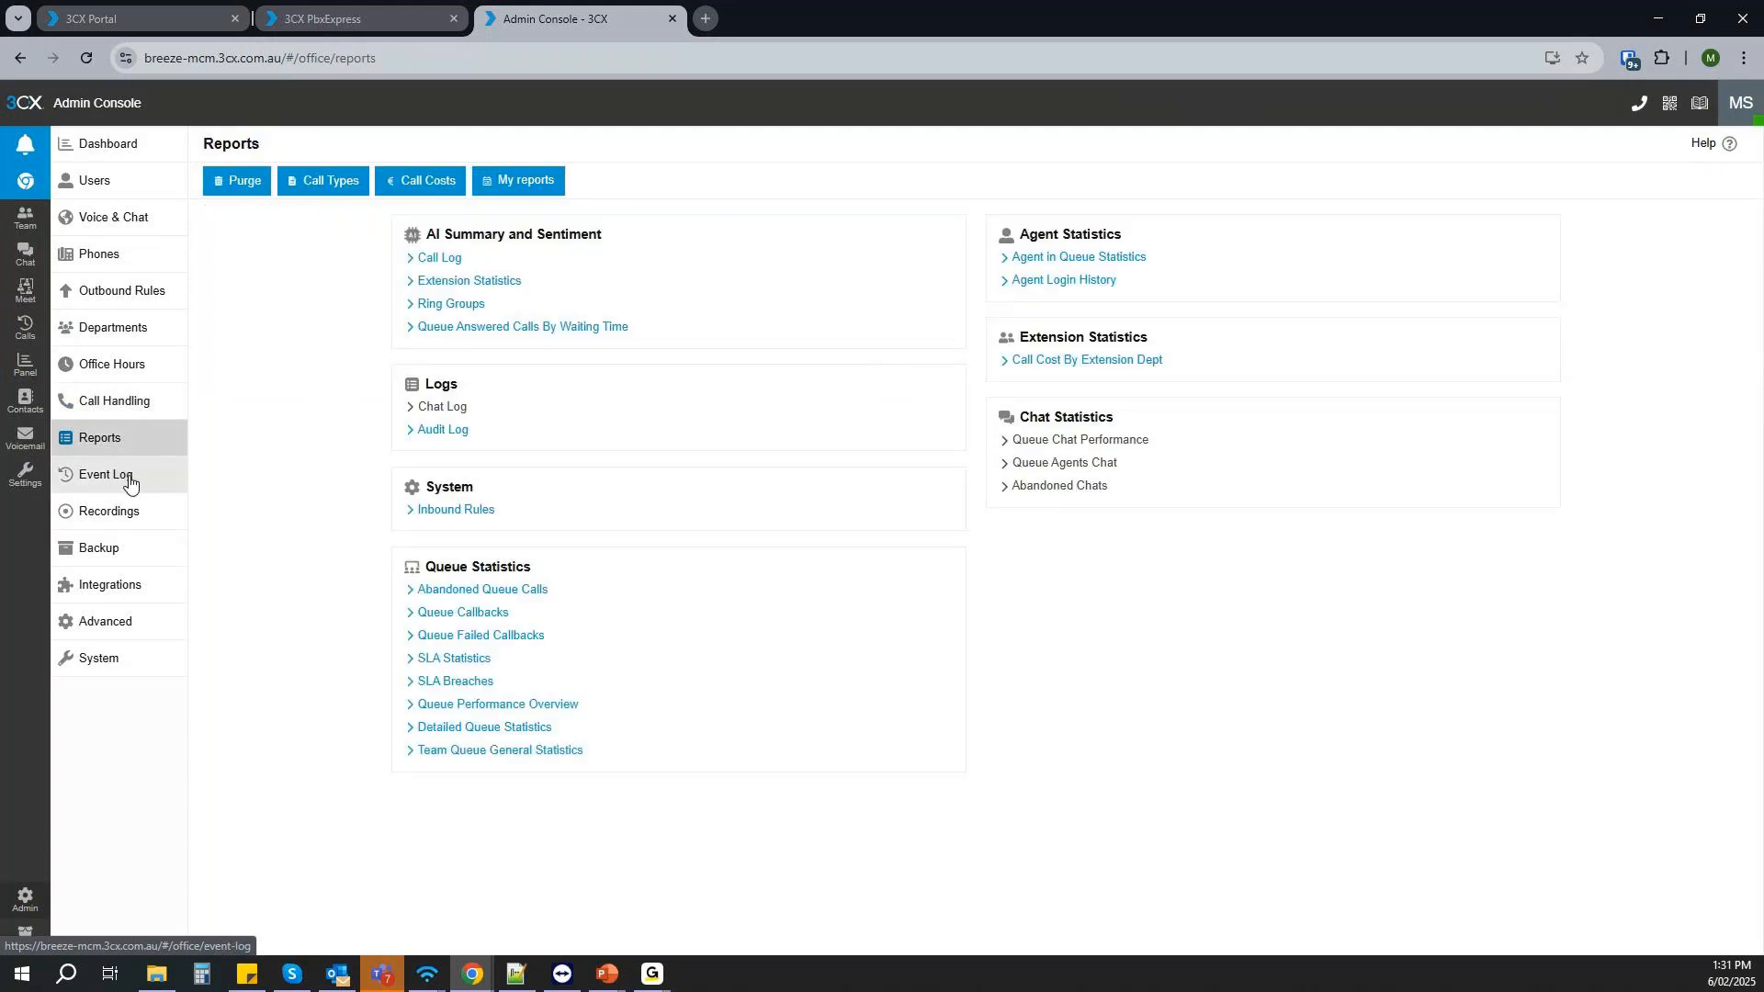
{"action": "left_click", "coordinate": [130, 480]}
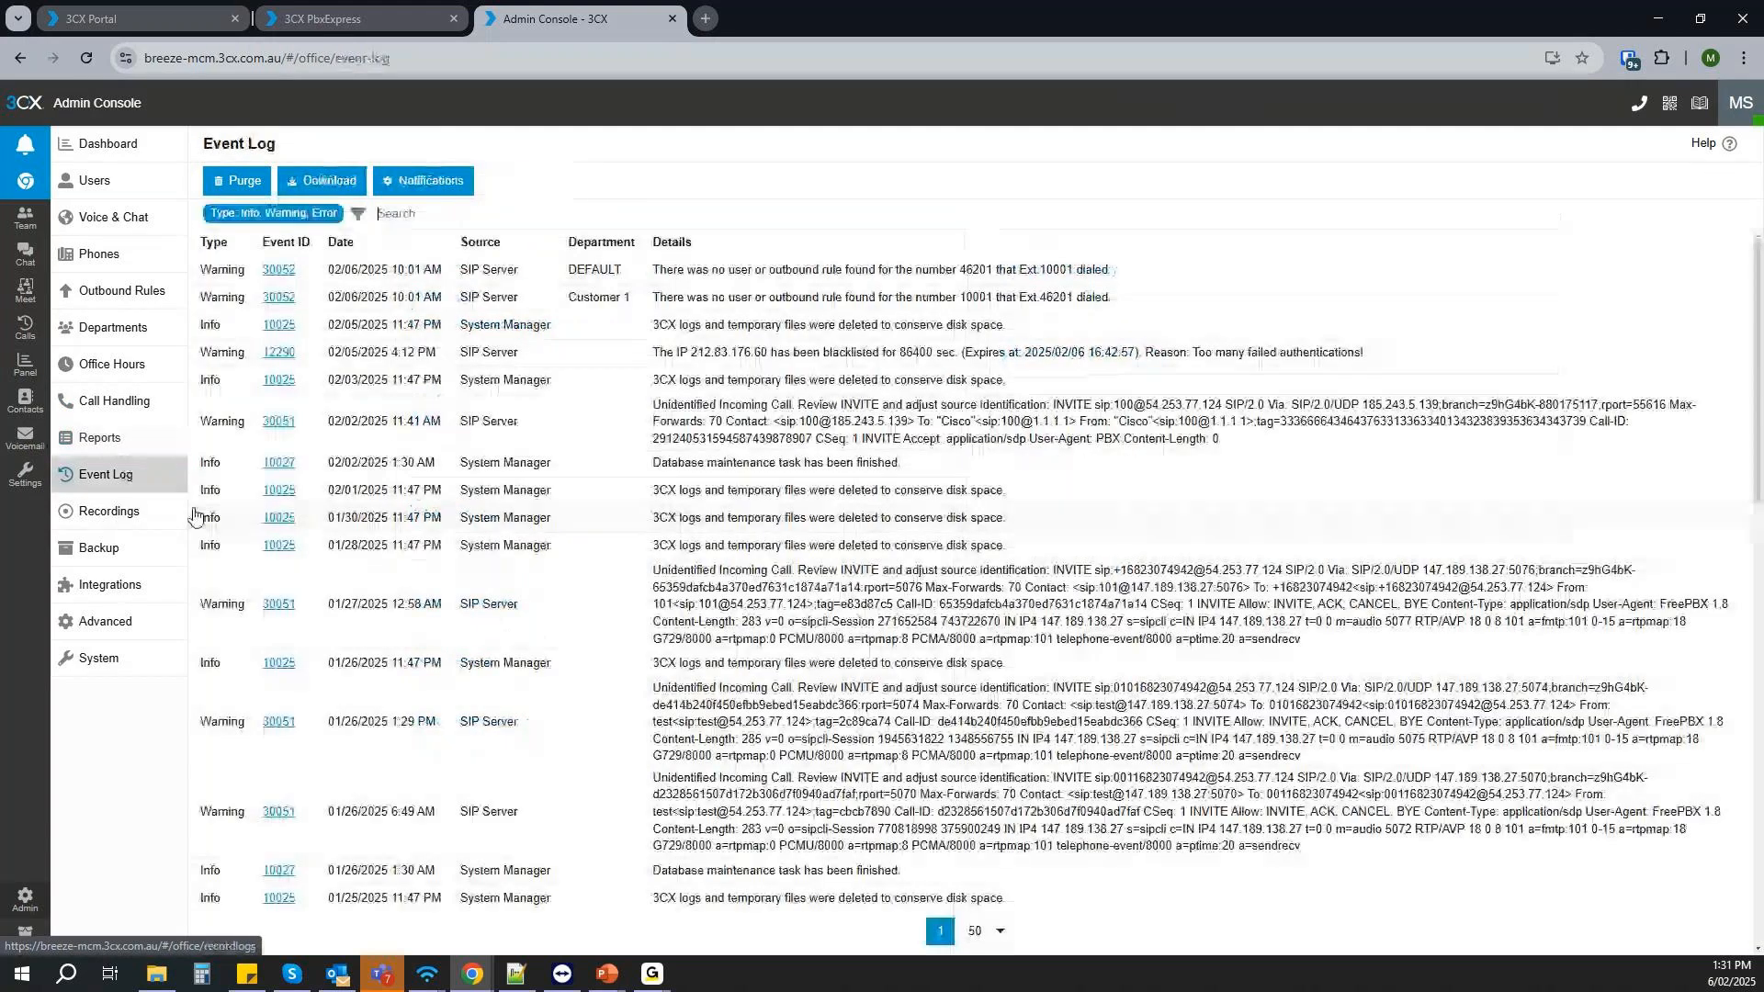
{"action": "left_click", "coordinate": [118, 154]}
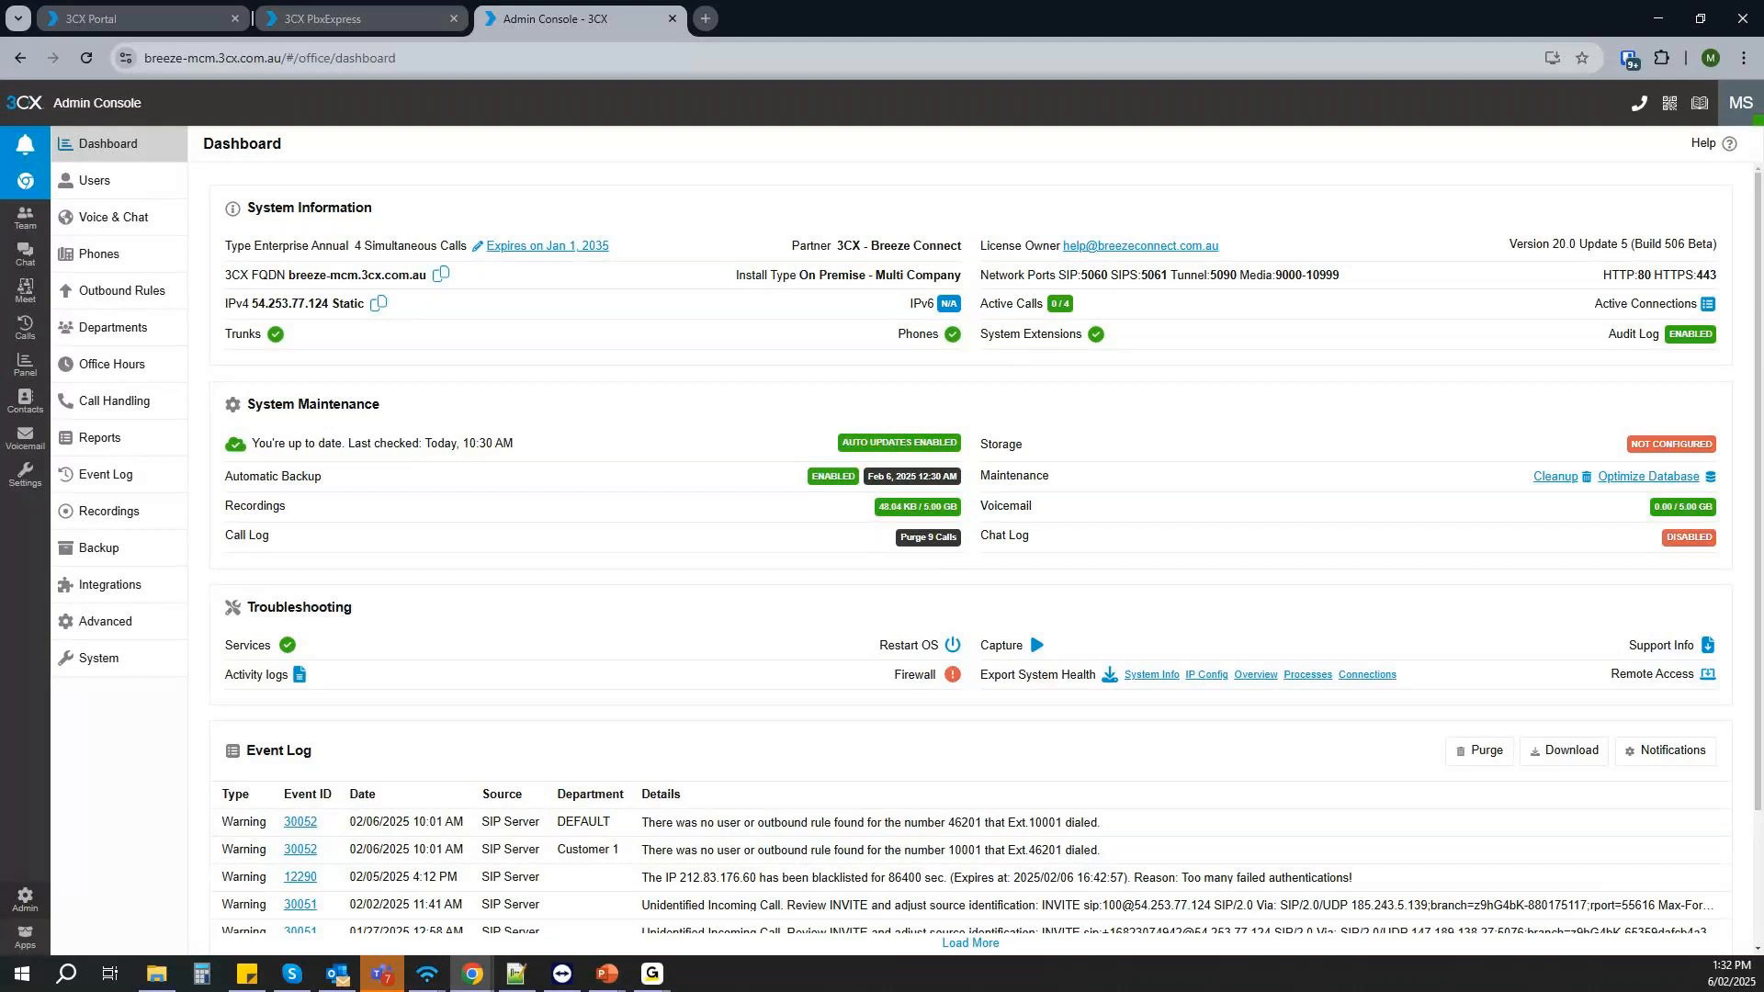
{"action": "left_click", "coordinate": [1659, 20]}
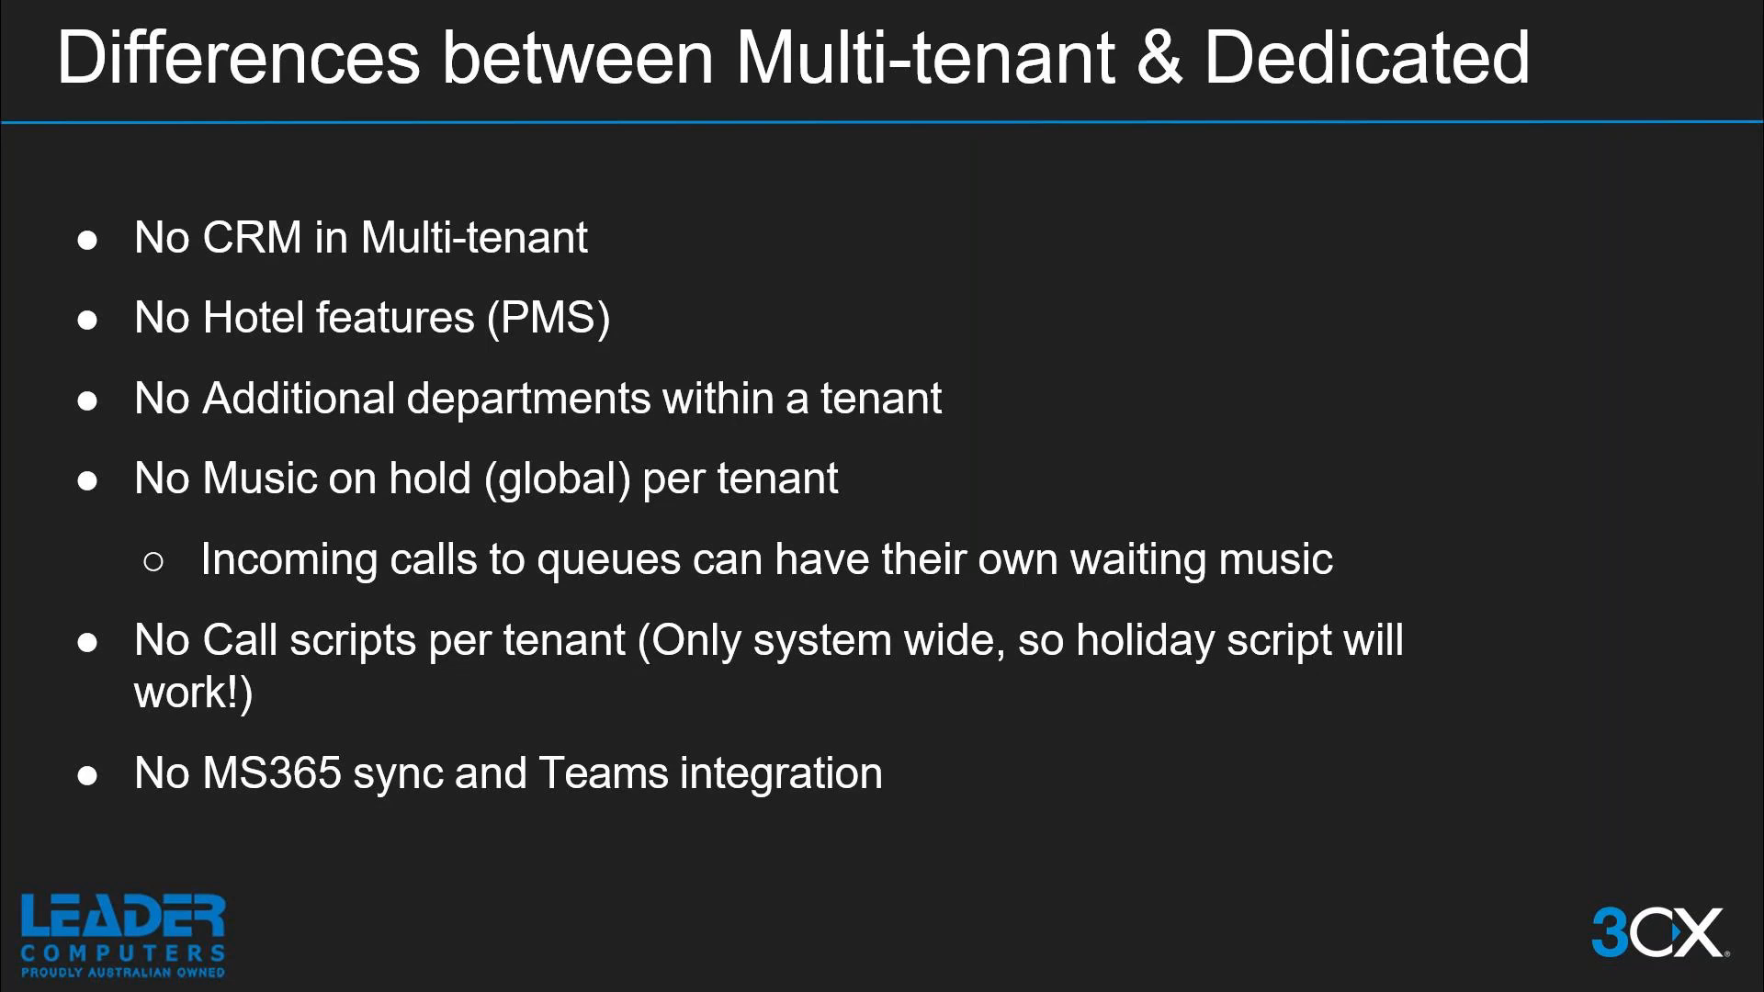
{"action": "key", "text": "Right"}
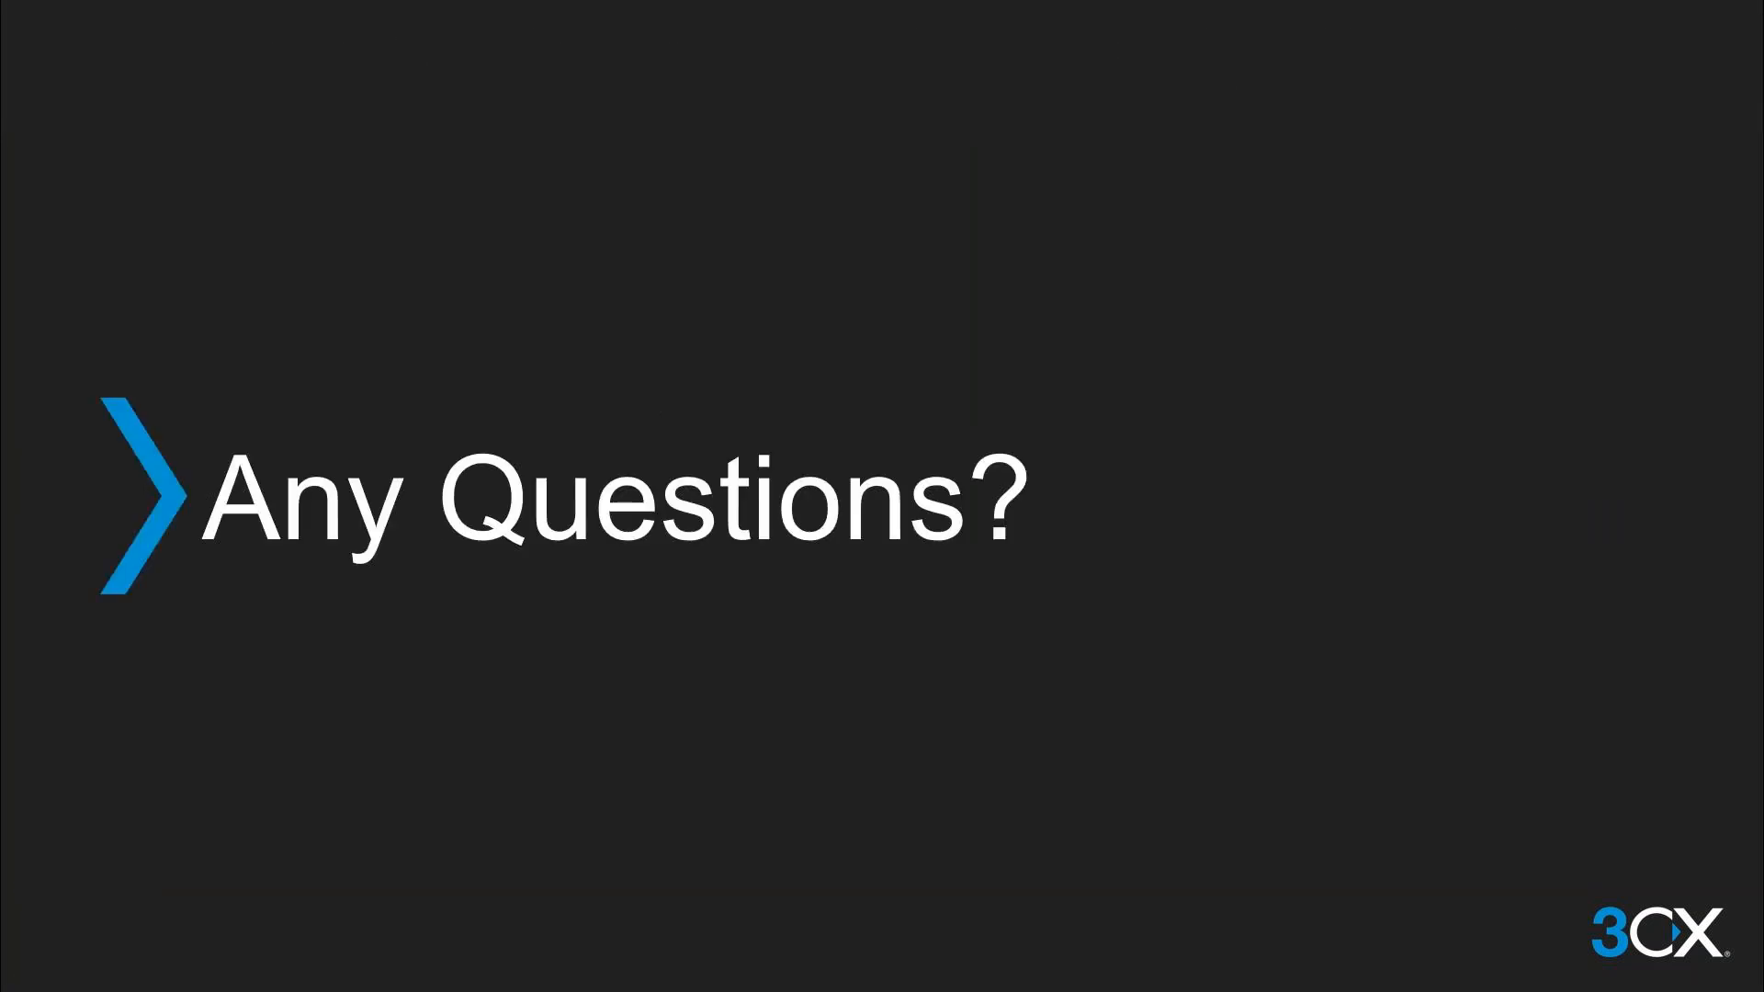